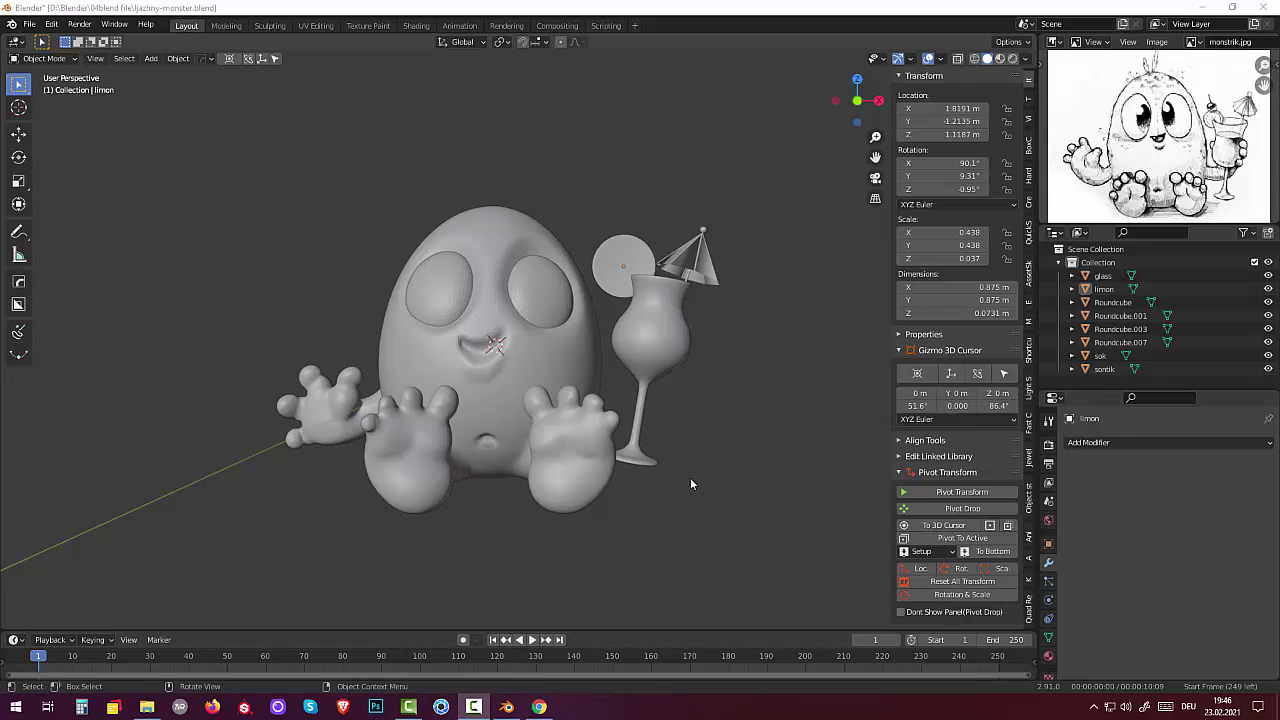
Step: Inspect the monster from the side, front and above, then bring up the Add menu's Mesh list
mouse_move(690, 477)
middle_down()
mouse_move(689, 523)
mouse_move(633, 495)
mouse_move(488, 497)
mouse_move(626, 471)
middle_up()
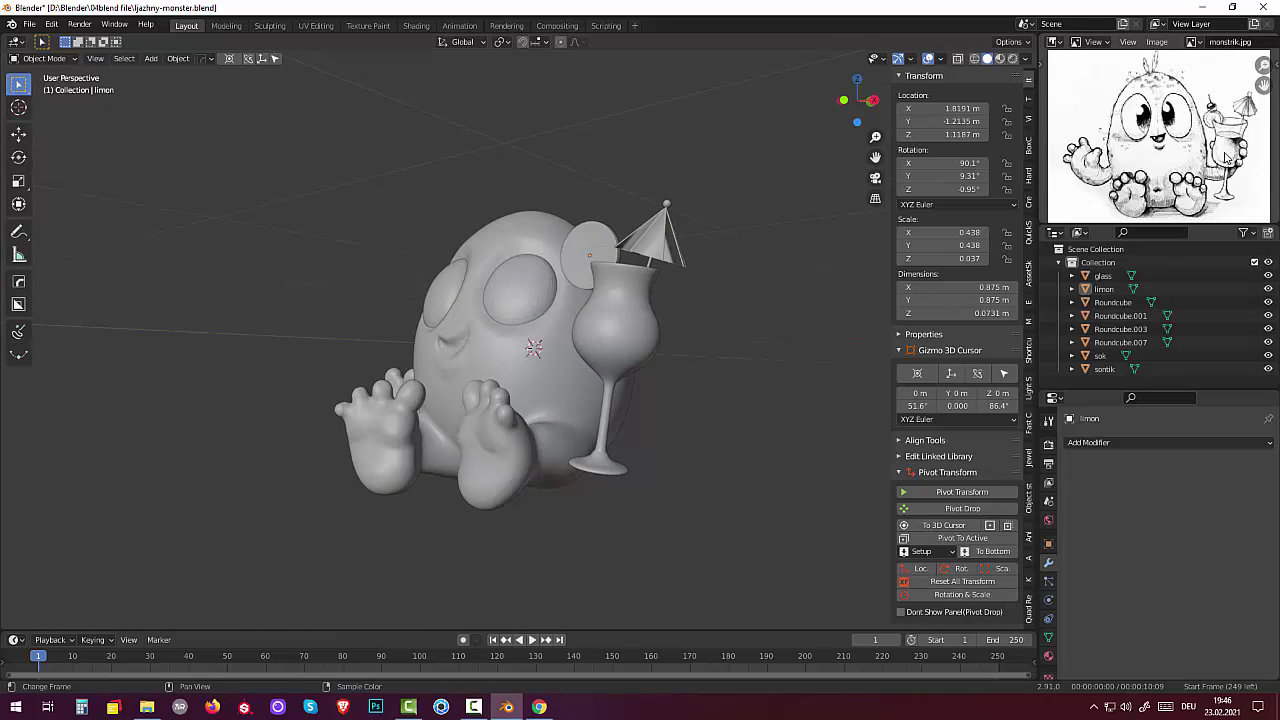
middle_drag(368, 418, 505, 402)
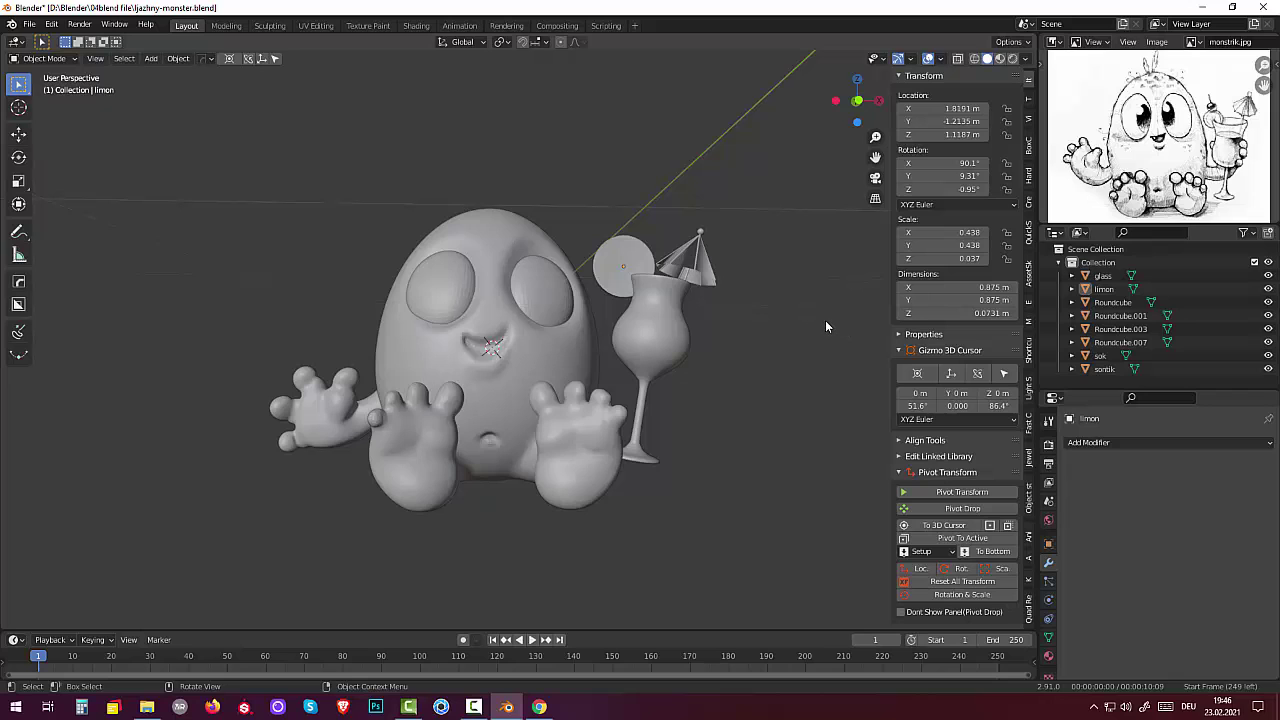
mouse_move(814, 319)
middle_down()
mouse_move(793, 352)
mouse_move(803, 312)
mouse_move(555, 432)
middle_up()
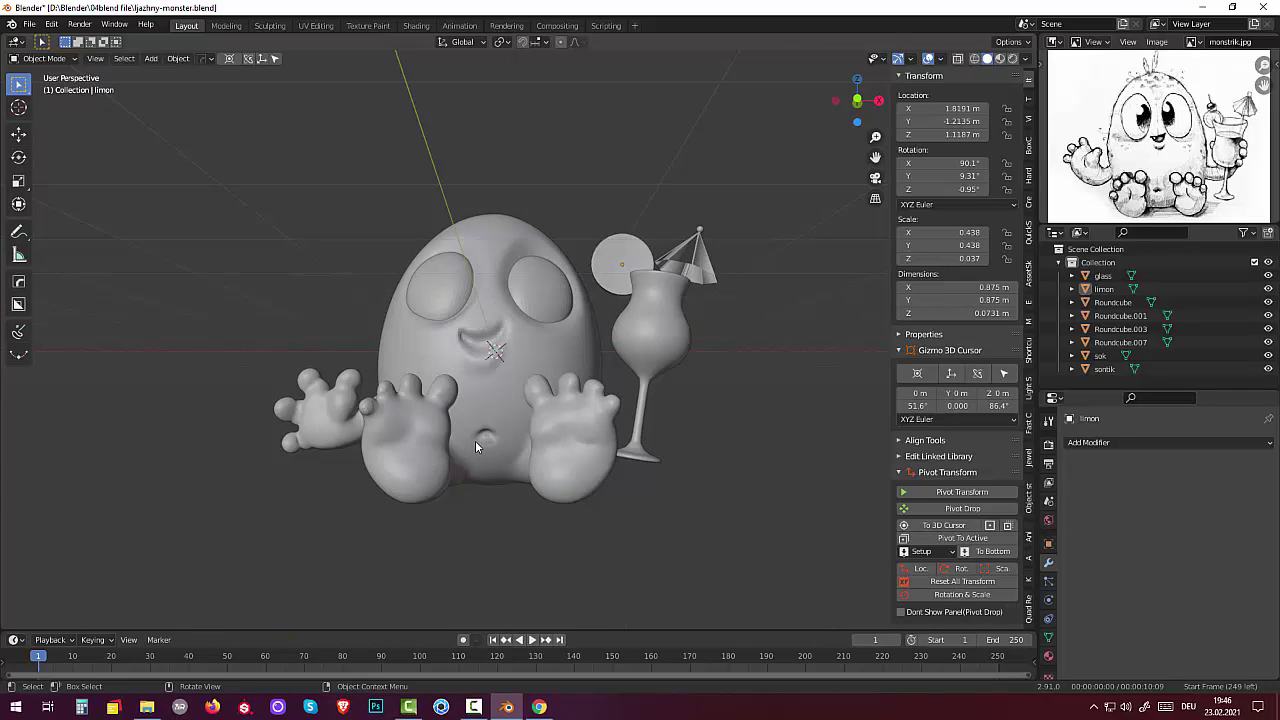
mouse_move(692, 409)
middle_down()
mouse_move(700, 466)
mouse_move(676, 447)
mouse_move(694, 430)
middle_up()
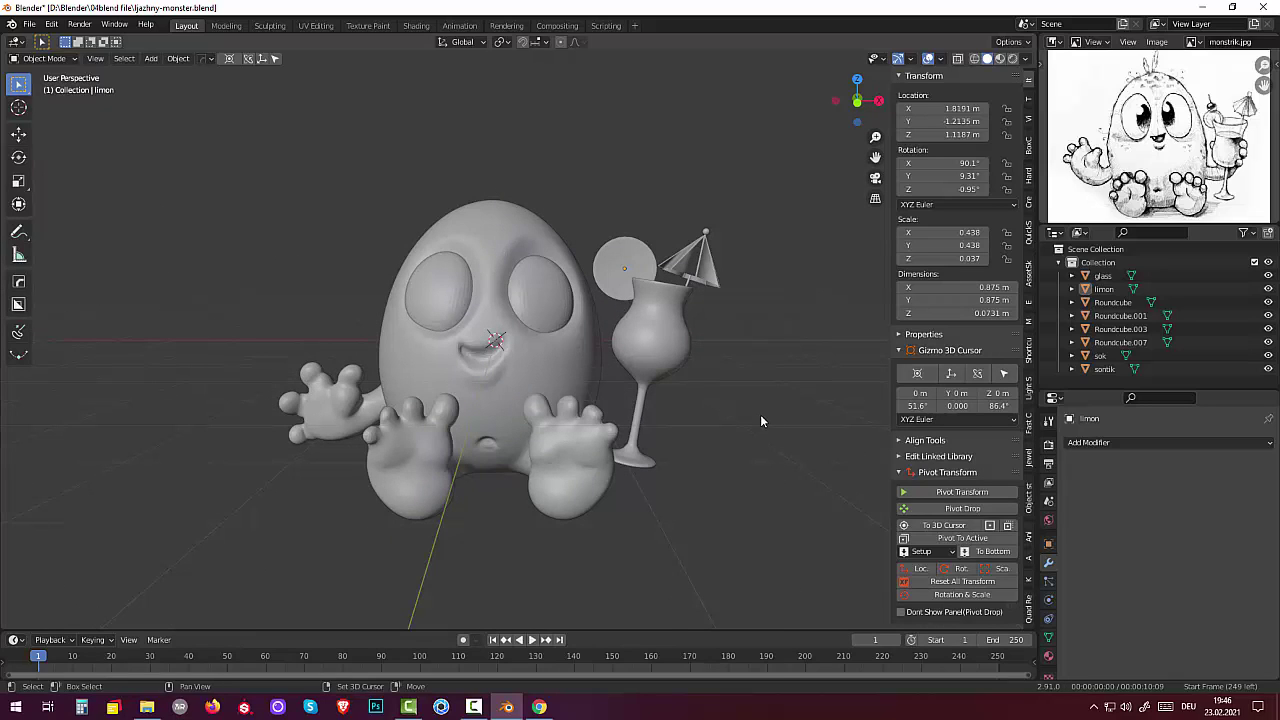
key(shift+a)
mouse_move(720, 408)
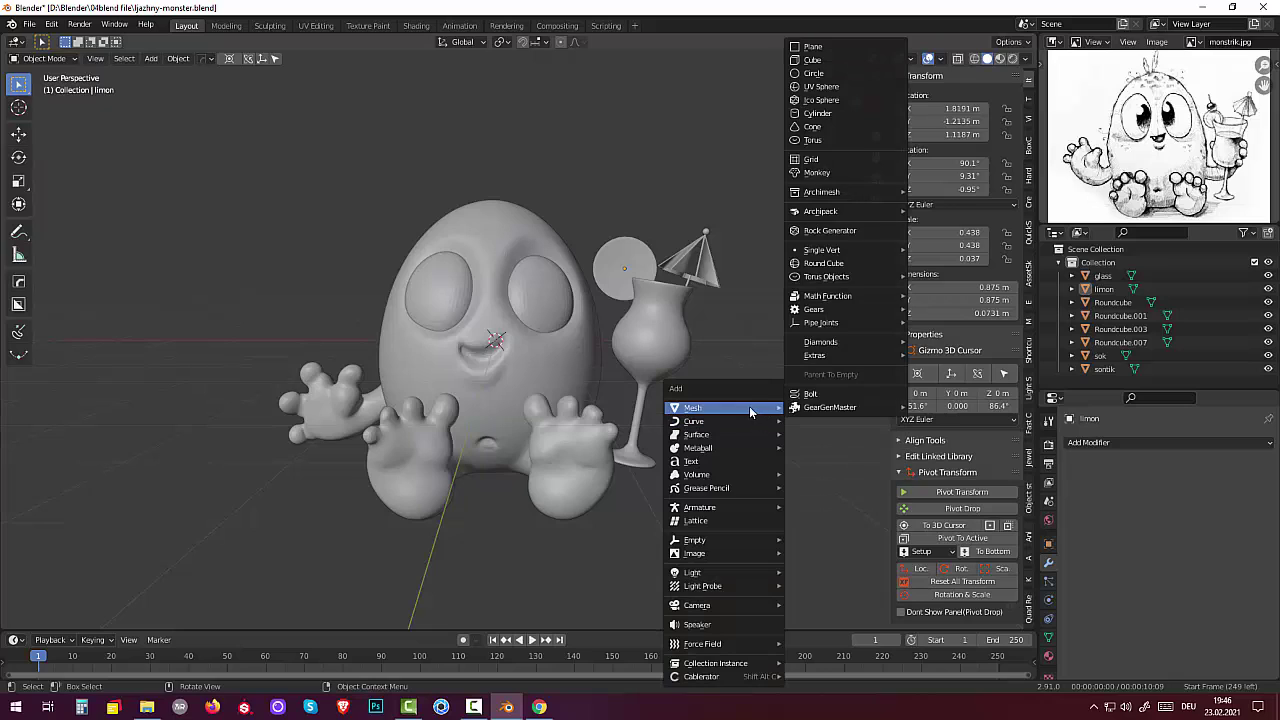
Step: Add a cube and scale it down to 0.099
click(812, 60)
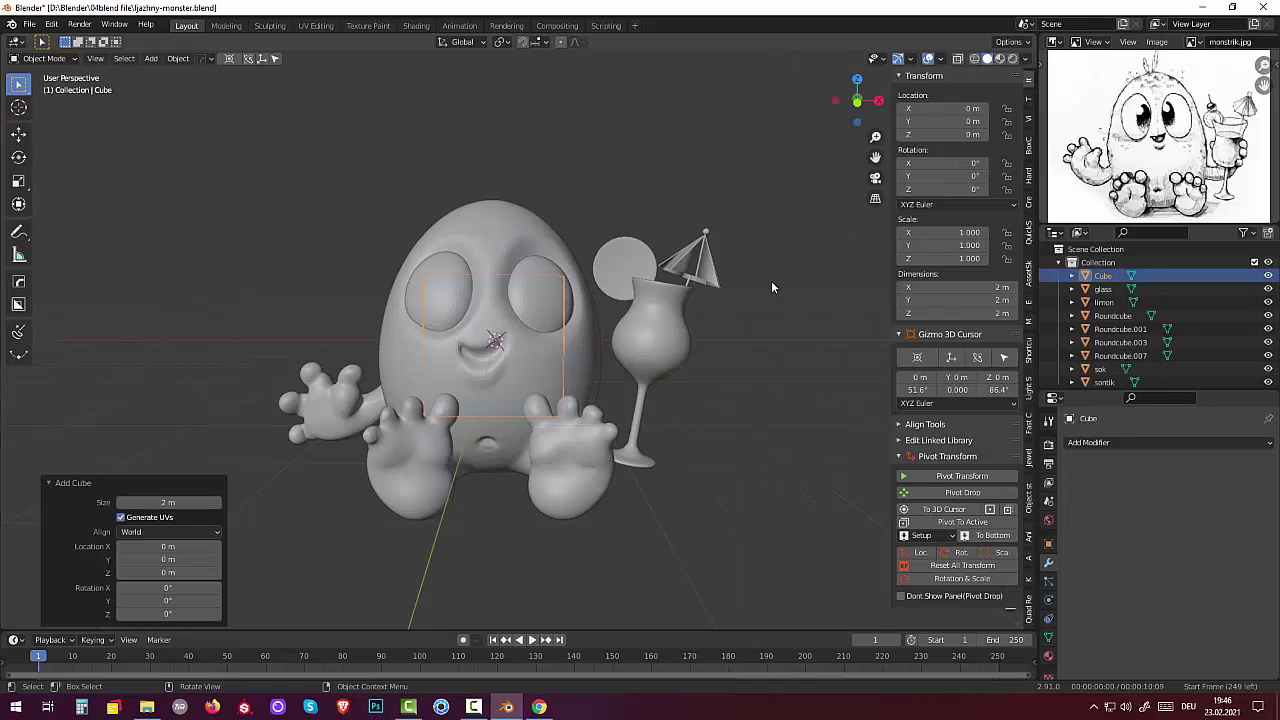
key(s)
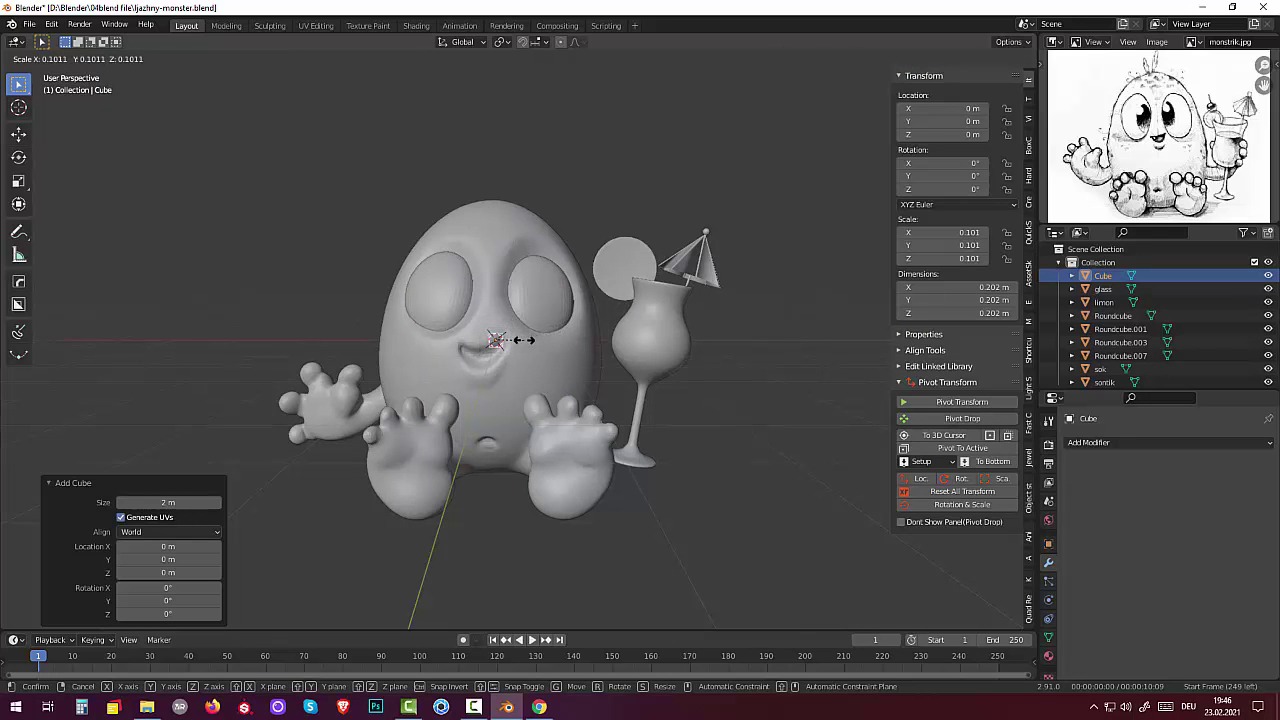
click(520, 341)
mouse_move(520, 341)
middle_down()
mouse_move(419, 358)
mouse_move(437, 334)
middle_up()
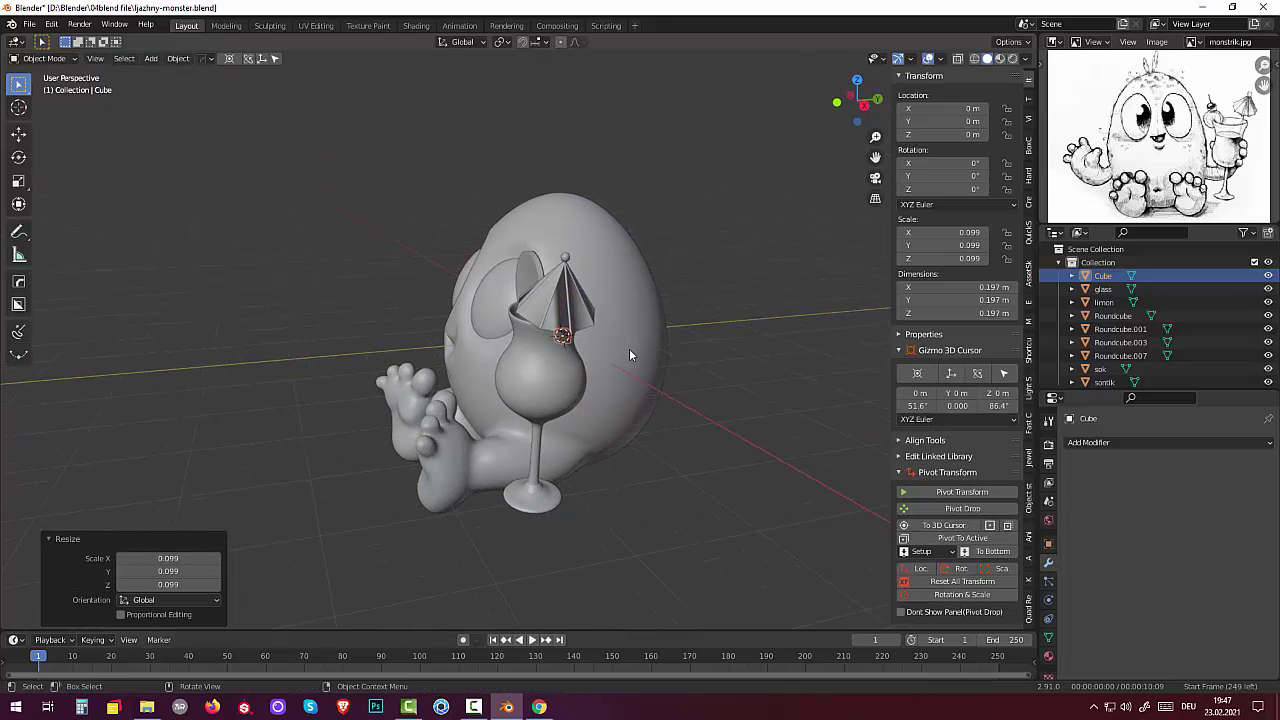
Step: Move the cube along Y to -1.7067 m so it sits at the mouth
key(g)
key(y)
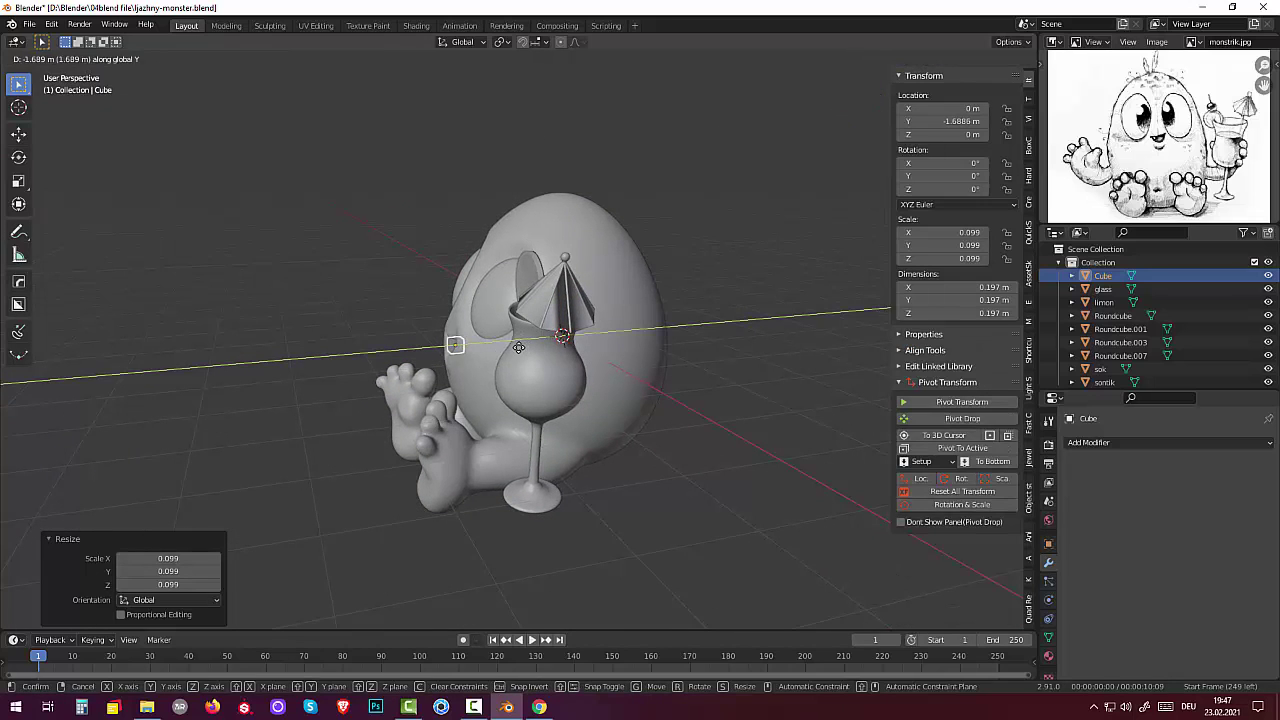
click(522, 348)
middle_drag(522, 348, 680, 328)
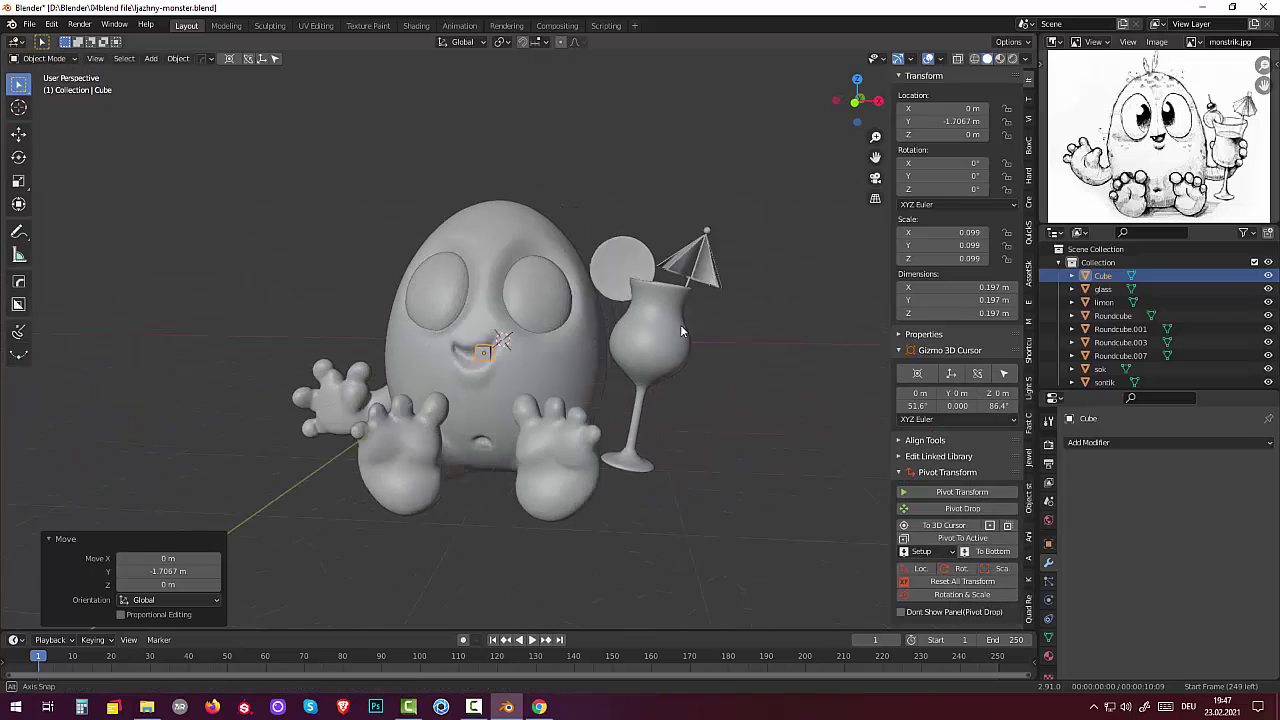
scroll(604, 376, up, 2)
scroll(594, 367, up, 4)
scroll(592, 360, up, 2)
scroll(592, 360, up, 2)
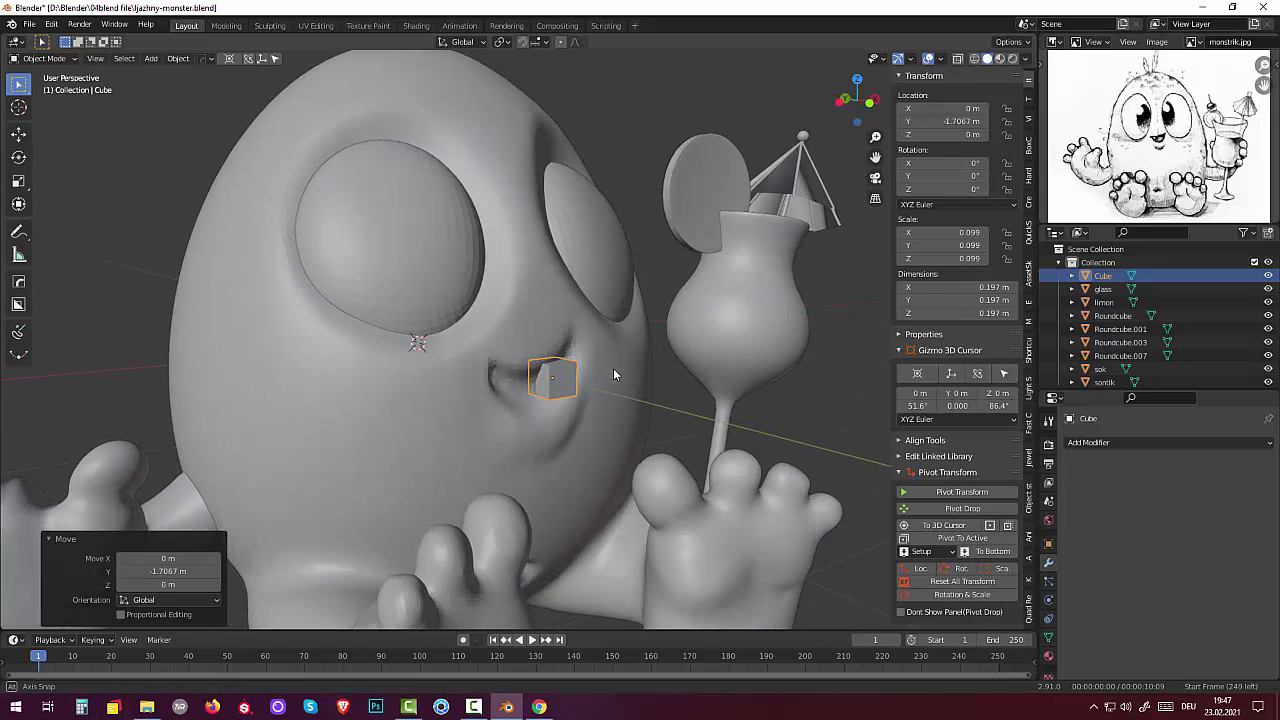
middle_drag(614, 374, 649, 379)
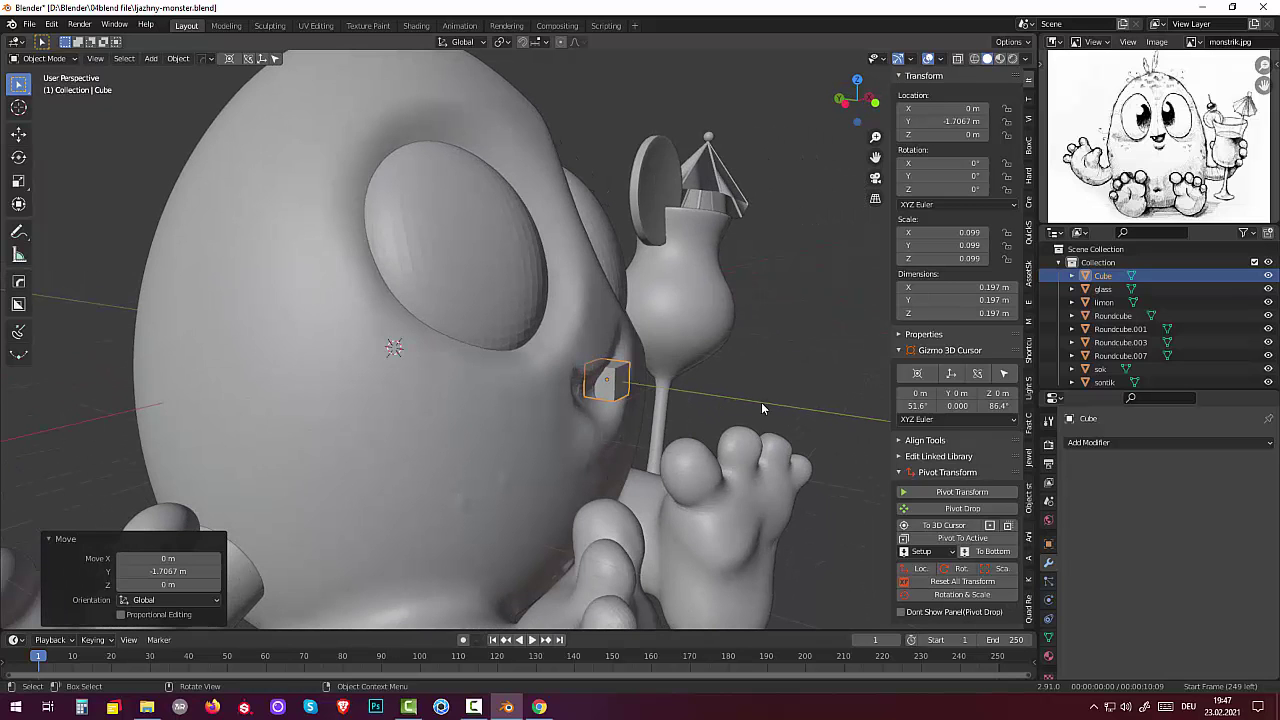
mouse_move(761, 402)
middle_down()
mouse_move(808, 341)
mouse_move(822, 343)
mouse_move(756, 384)
mouse_move(784, 364)
mouse_move(781, 393)
middle_up()
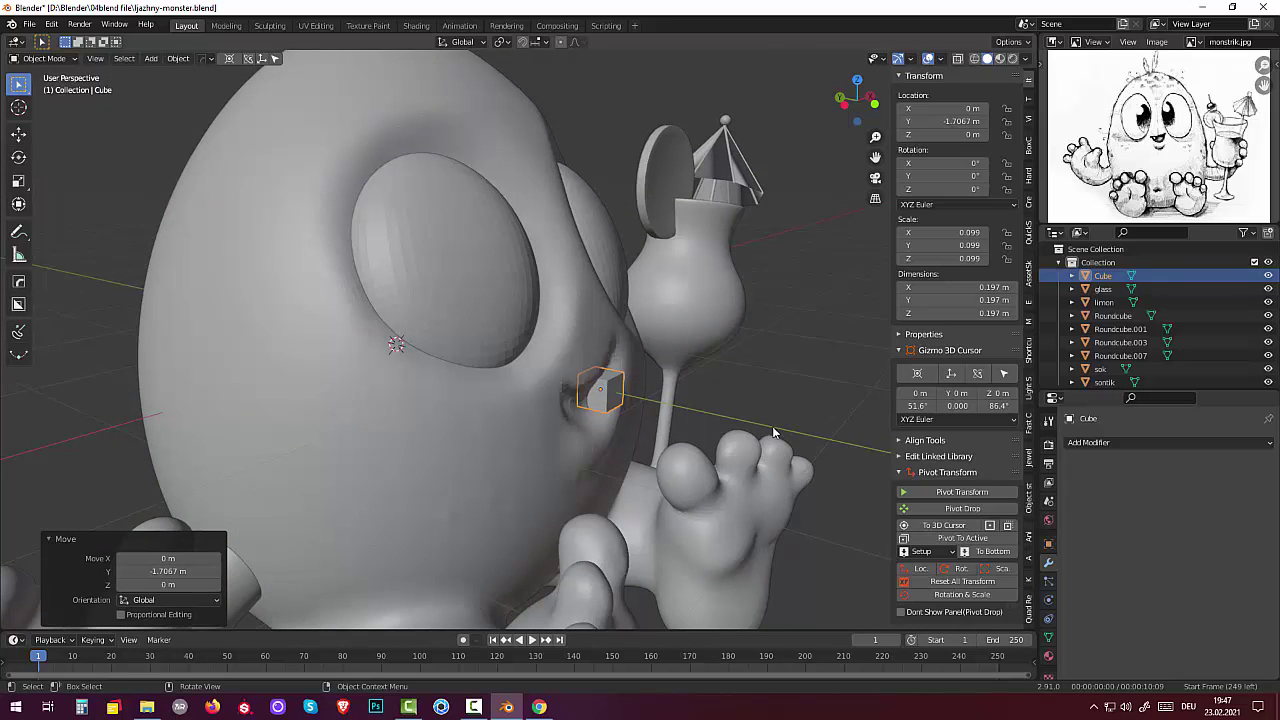
Step: Flatten the cube with Y scale 0.352 and narrow it with X scale 0.758
key(s)
key(y)
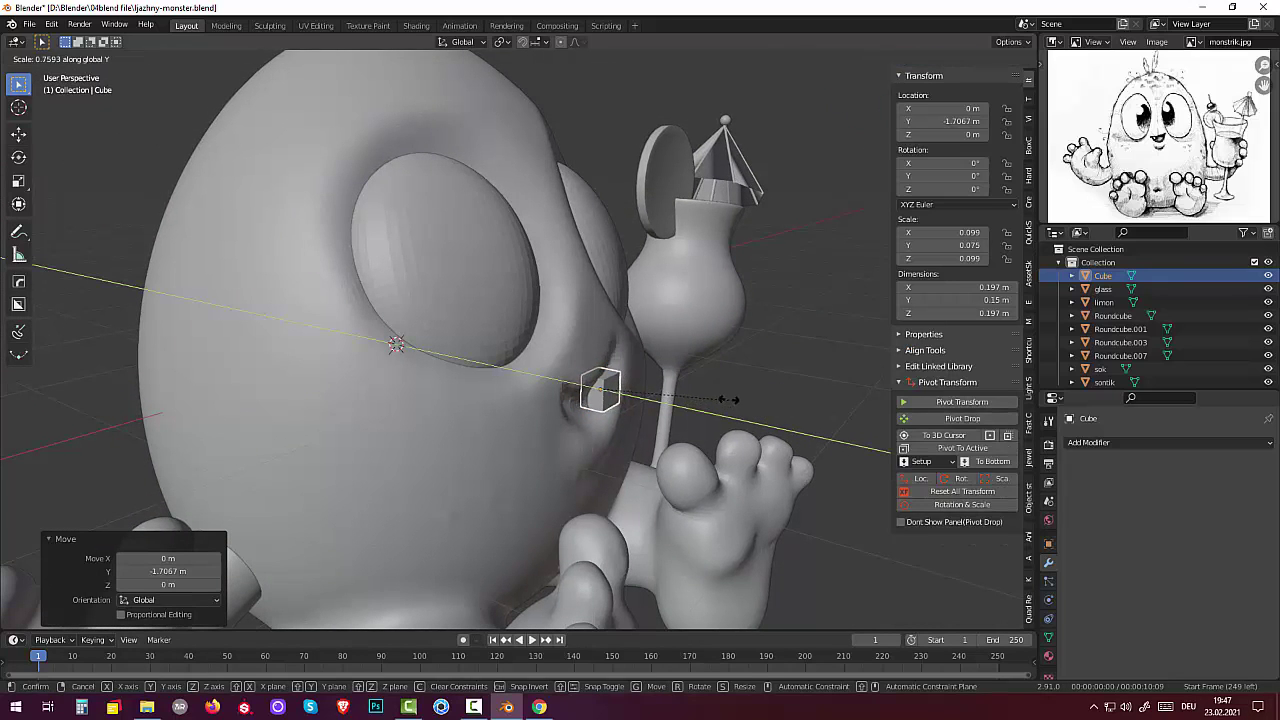
click(675, 375)
mouse_move(675, 373)
middle_down()
mouse_move(631, 341)
mouse_move(601, 378)
middle_up()
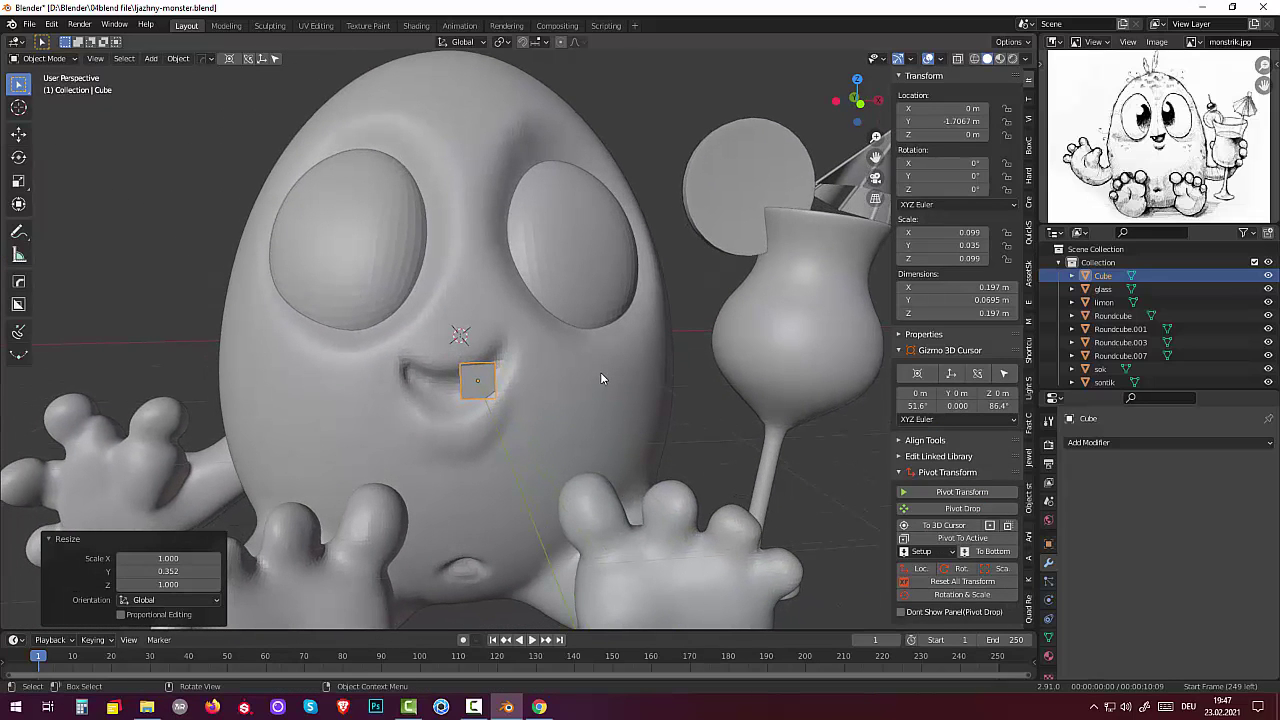
key(s)
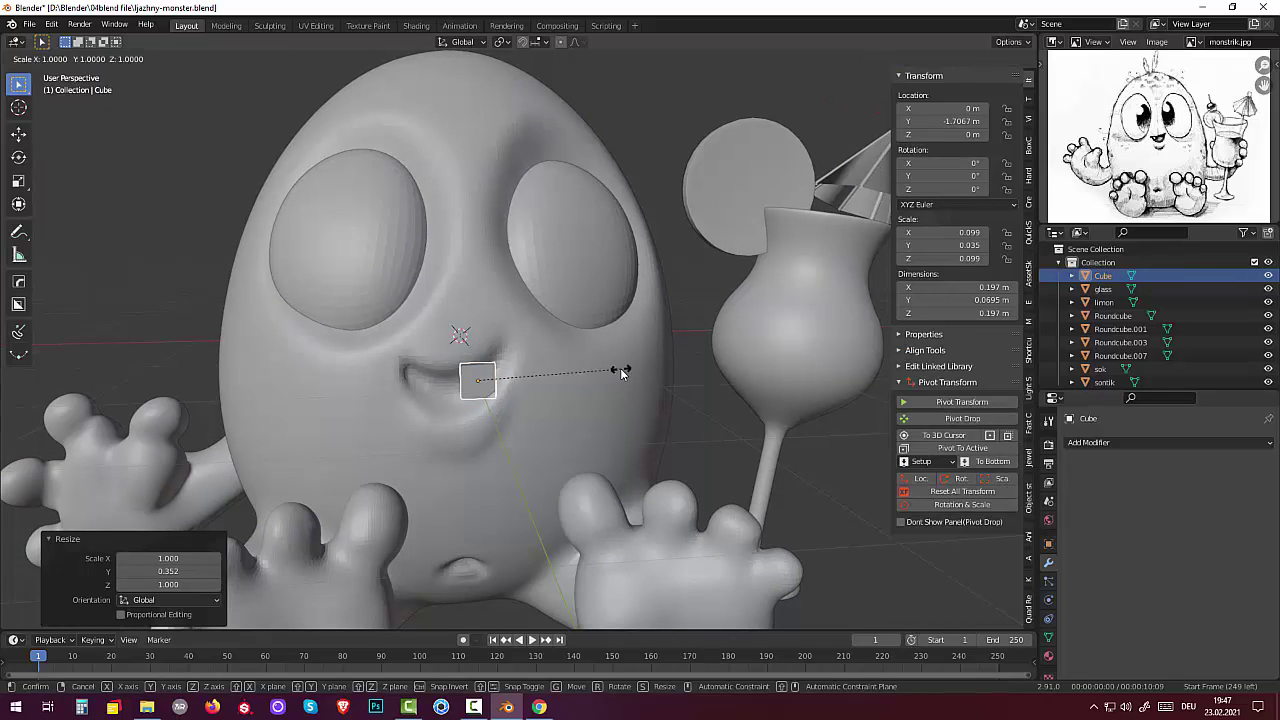
key(x)
click(585, 364)
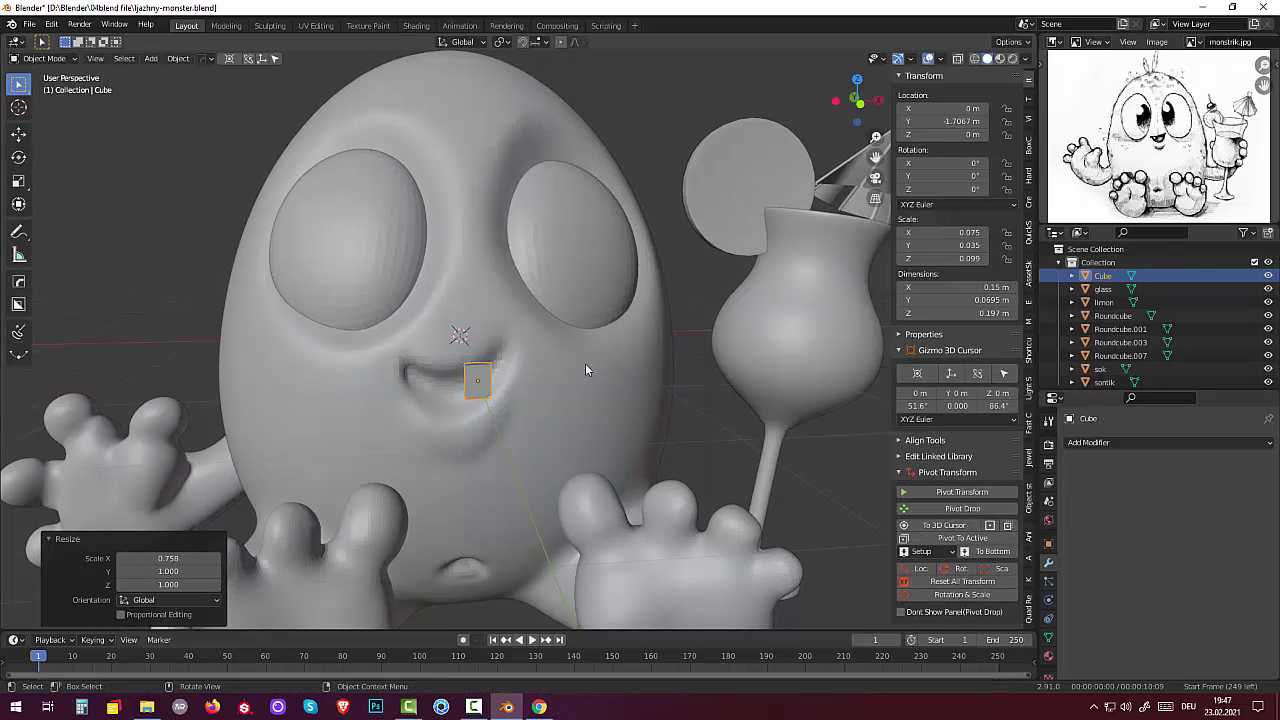
Step: Add a Subdivision modifier to the cube and switch into Edit Mode
click(1090, 446)
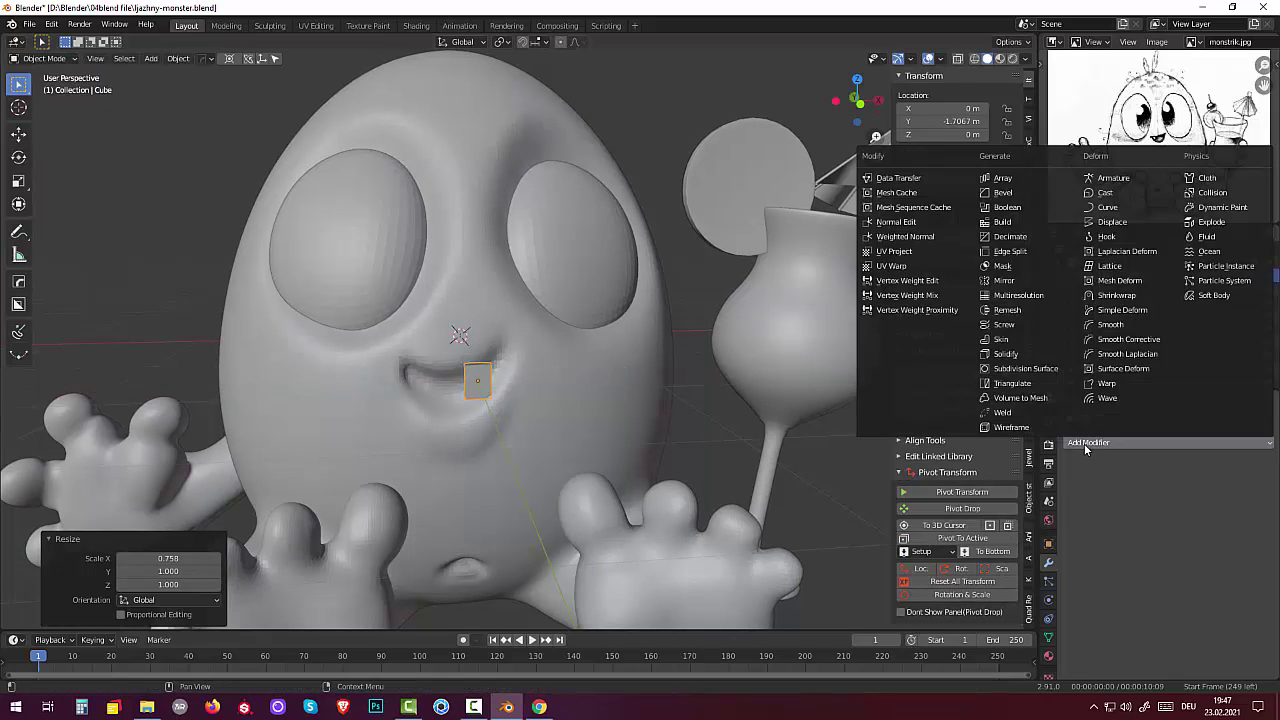
click(1025, 368)
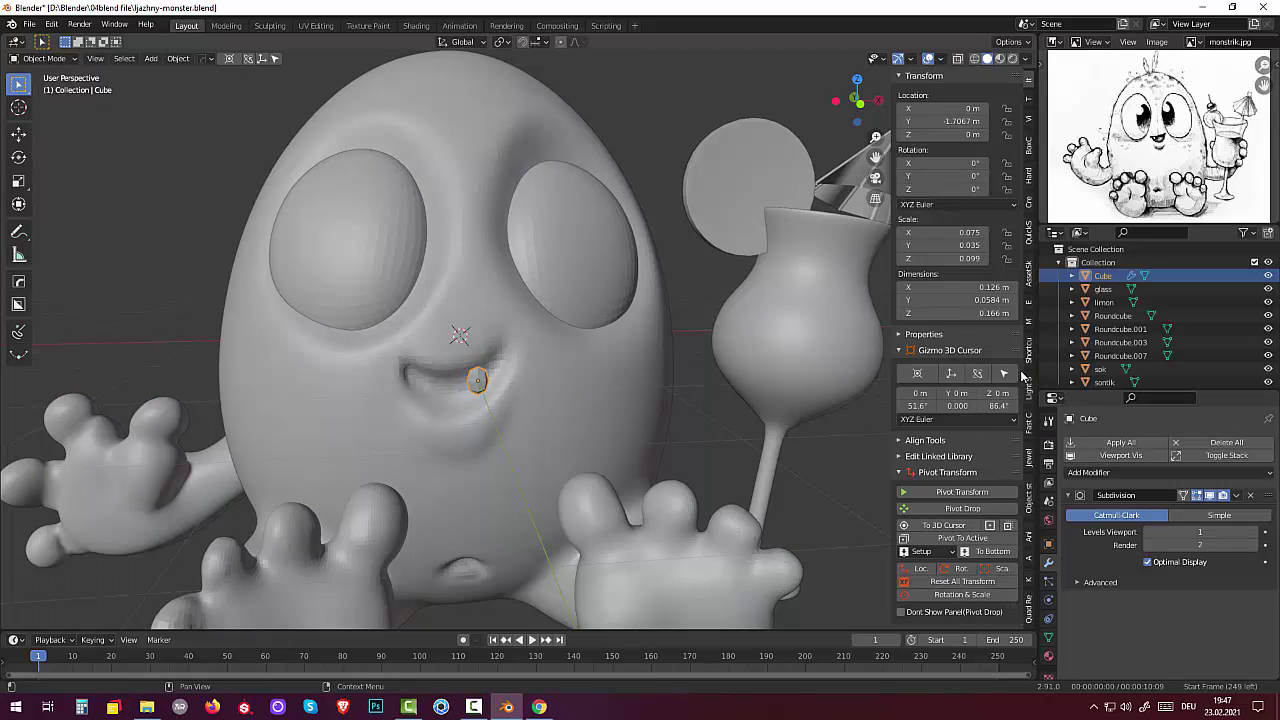
click(43, 58)
click(45, 89)
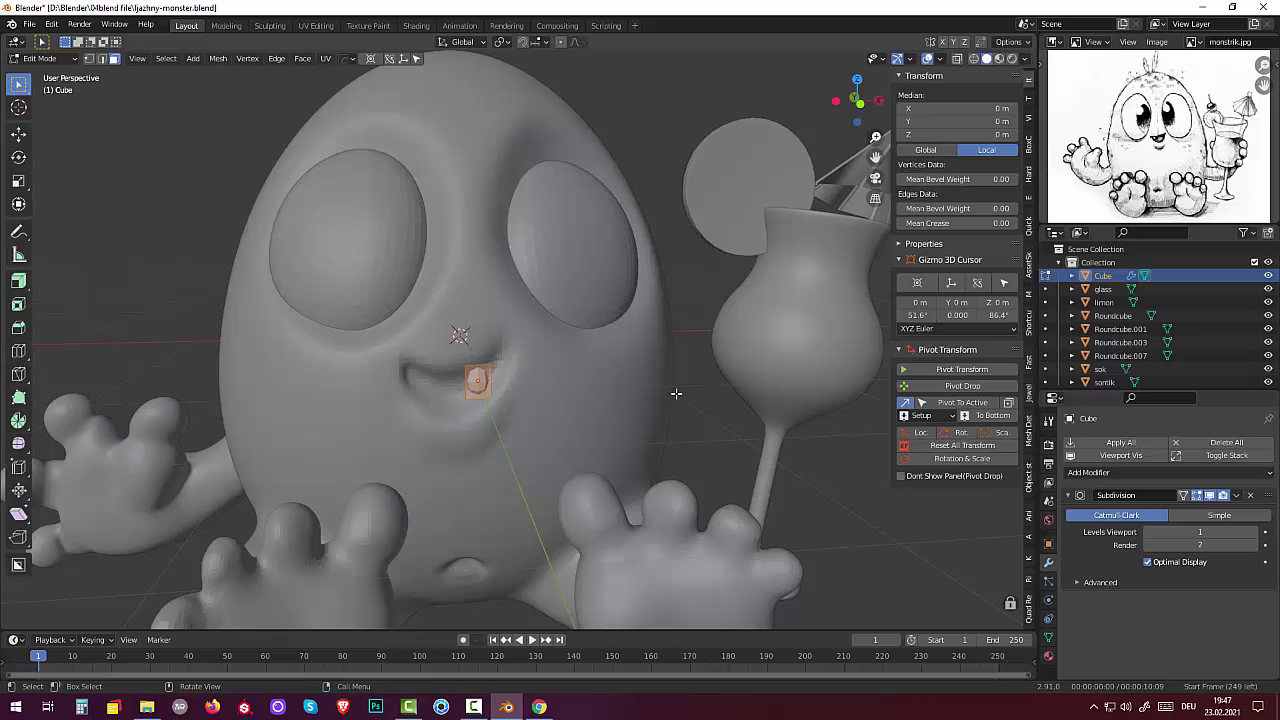
scroll(680, 390, up, 1)
scroll(680, 370, up, 1)
scroll(617, 423, up, 1)
scroll(617, 423, up, 1)
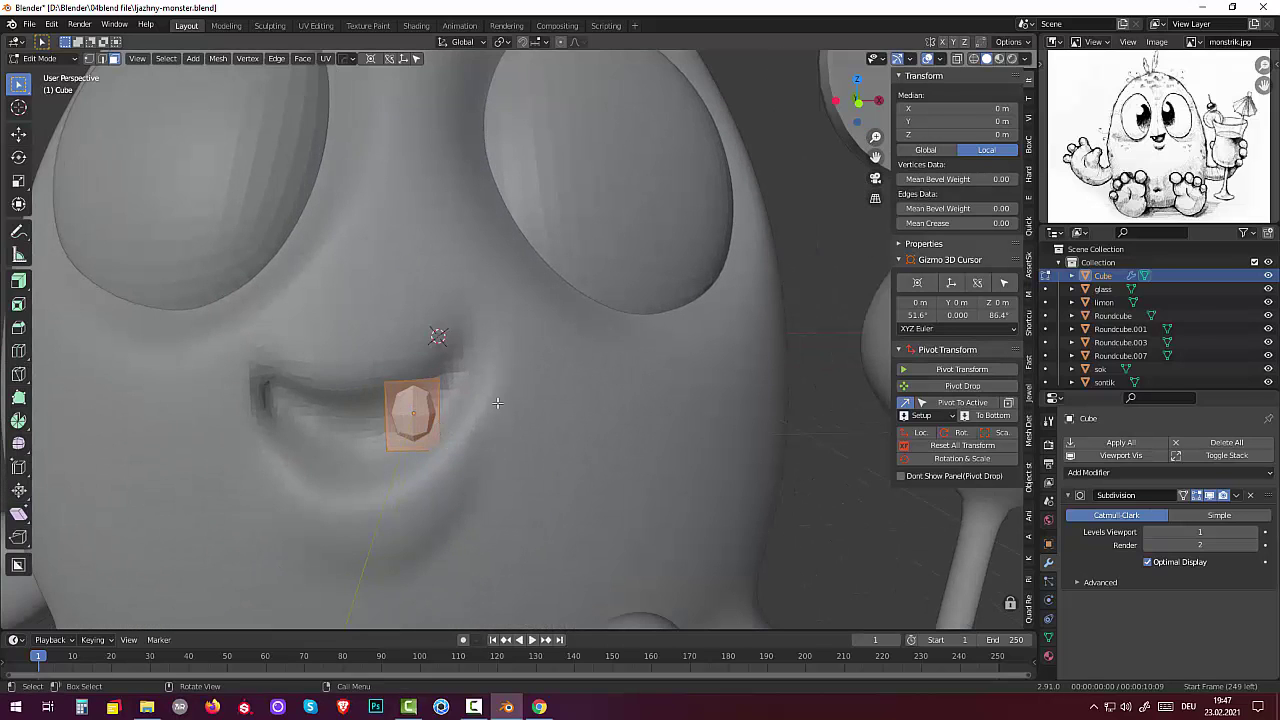
key(shift)
key(Tab)
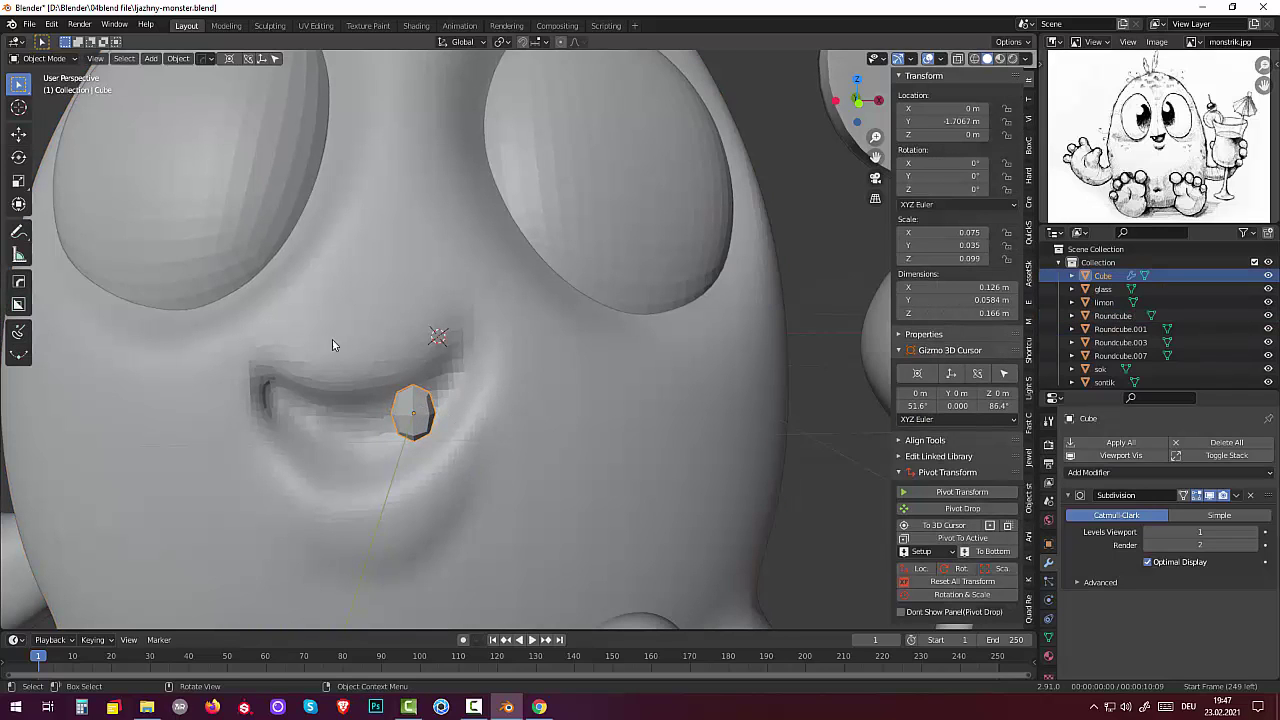
click(42, 60)
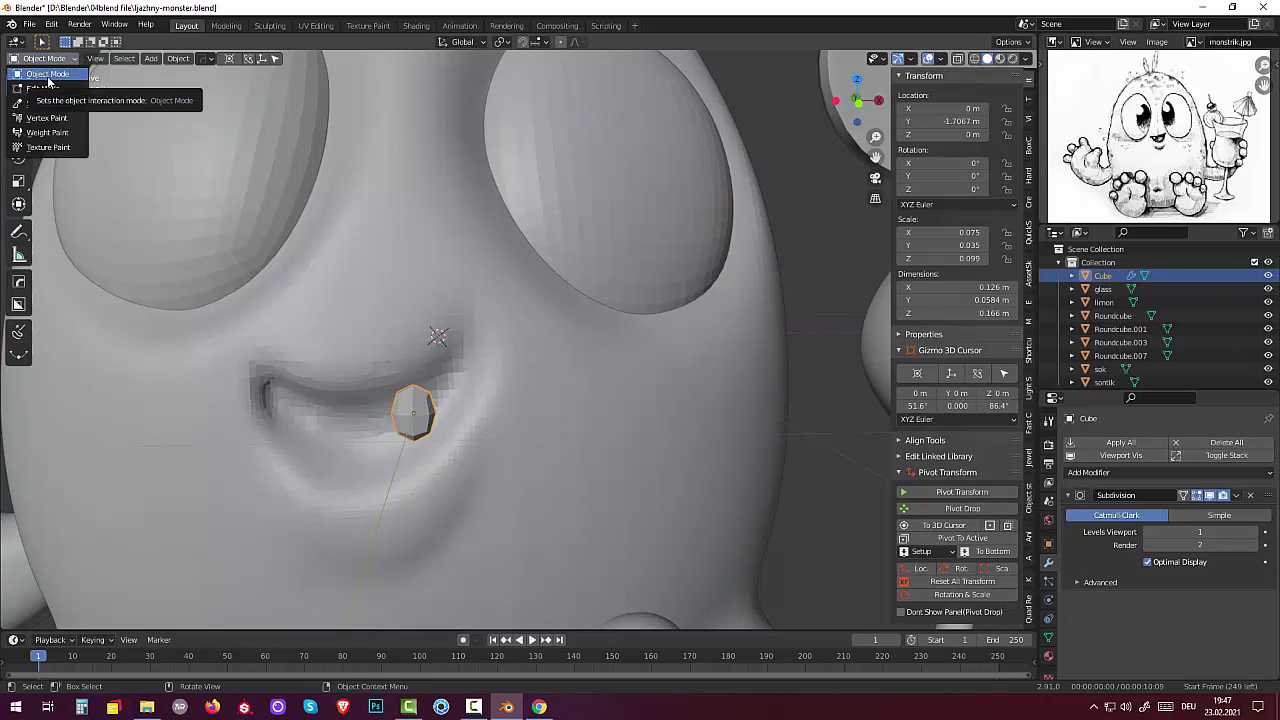
click(47, 89)
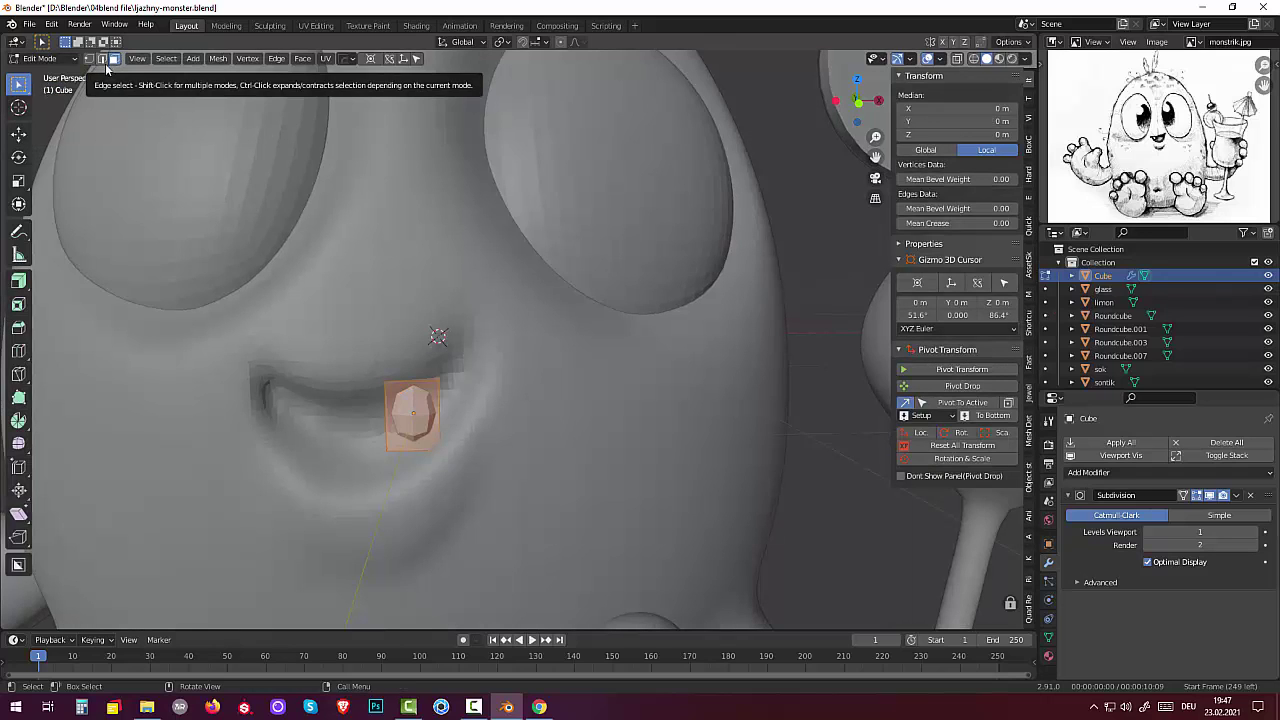
Step: Cut a horizontal edge loop on the mouth piece and slide it near the top edge
alt+click(437, 413)
key(g)
key(g)
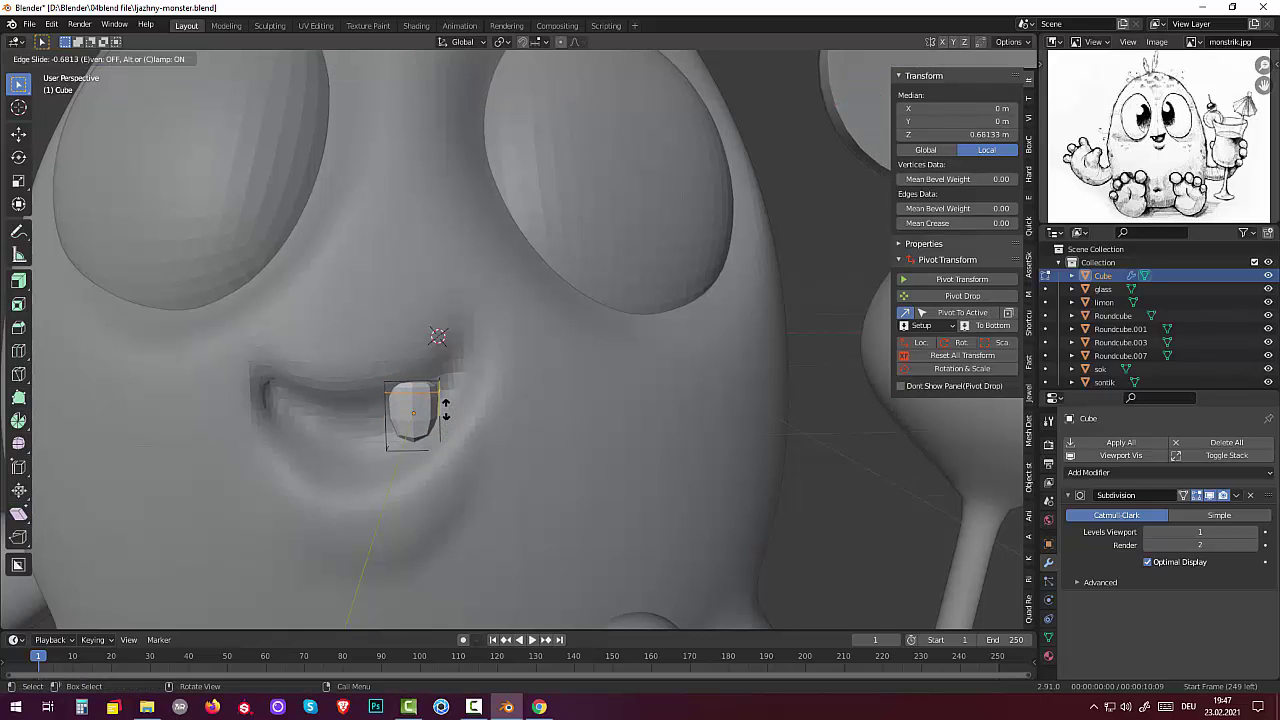
click(445, 403)
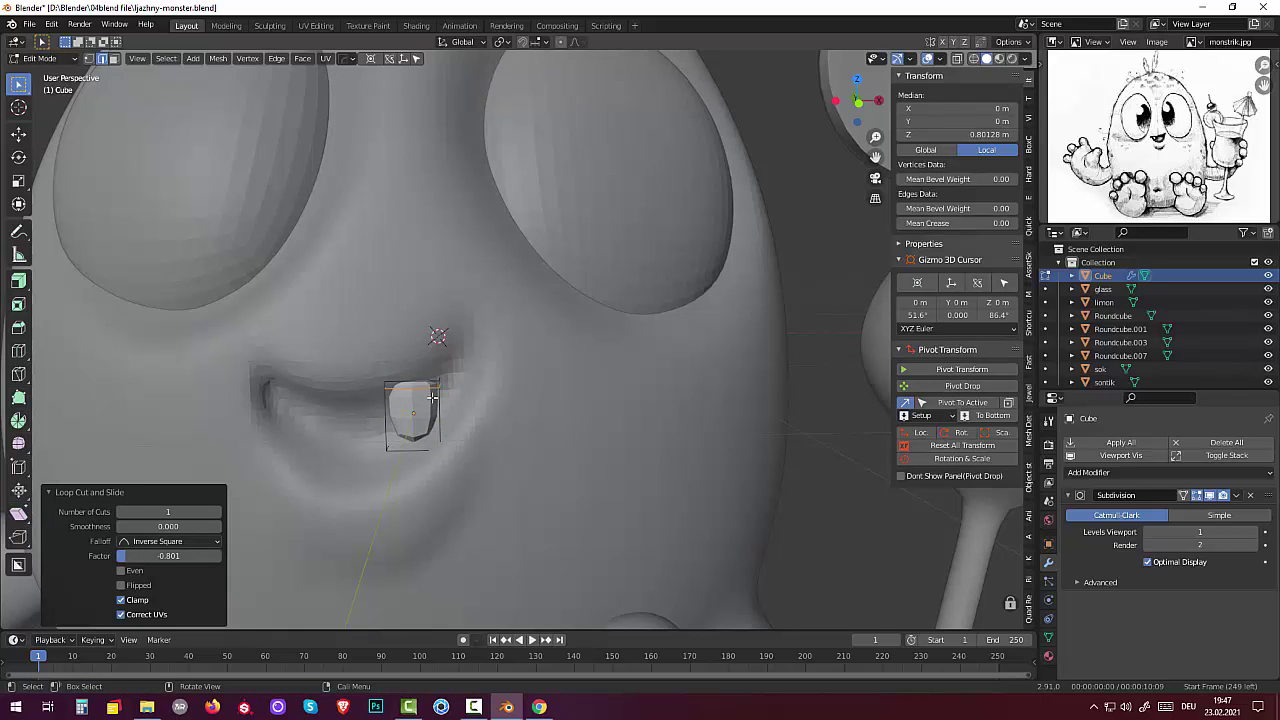
click(428, 408)
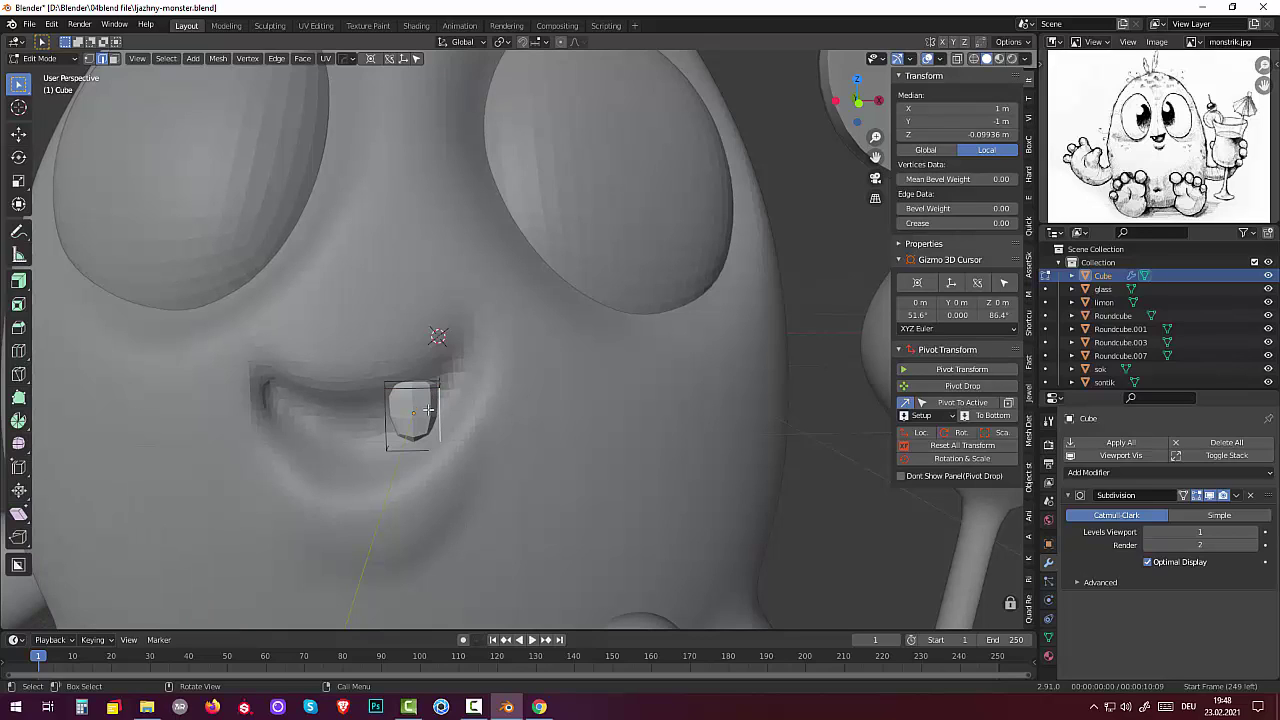
click(443, 409)
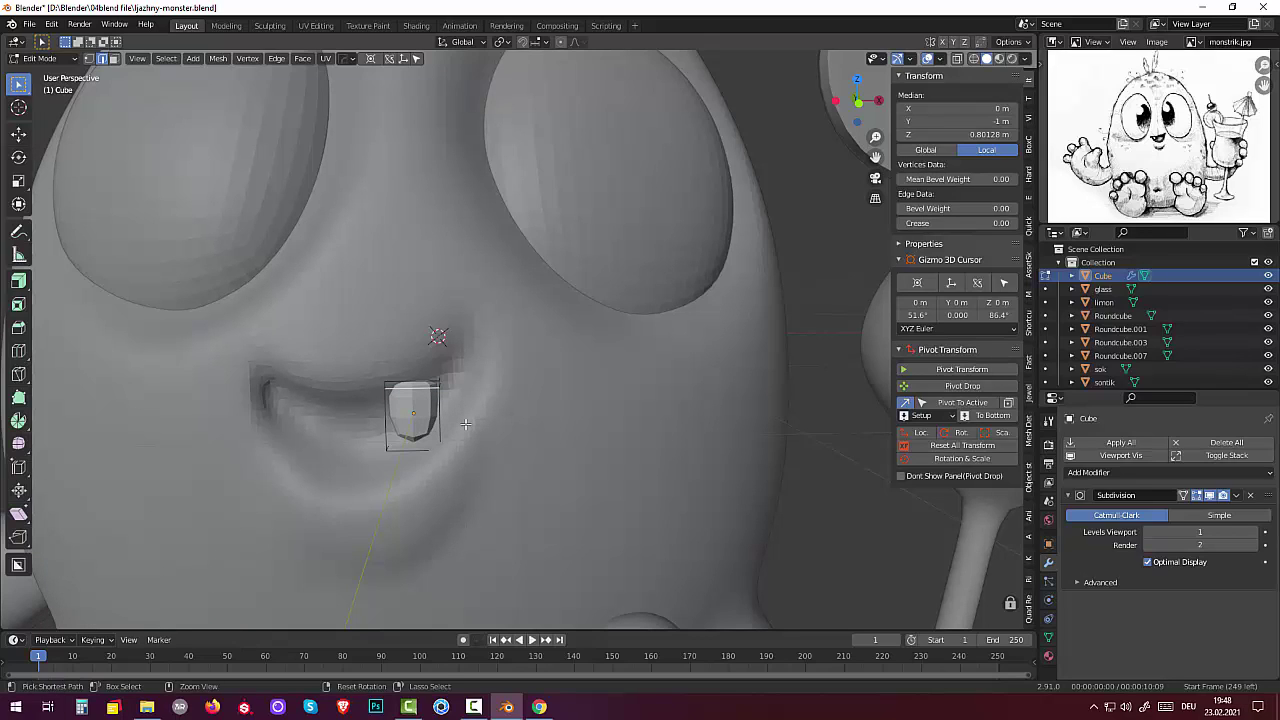
click(527, 419)
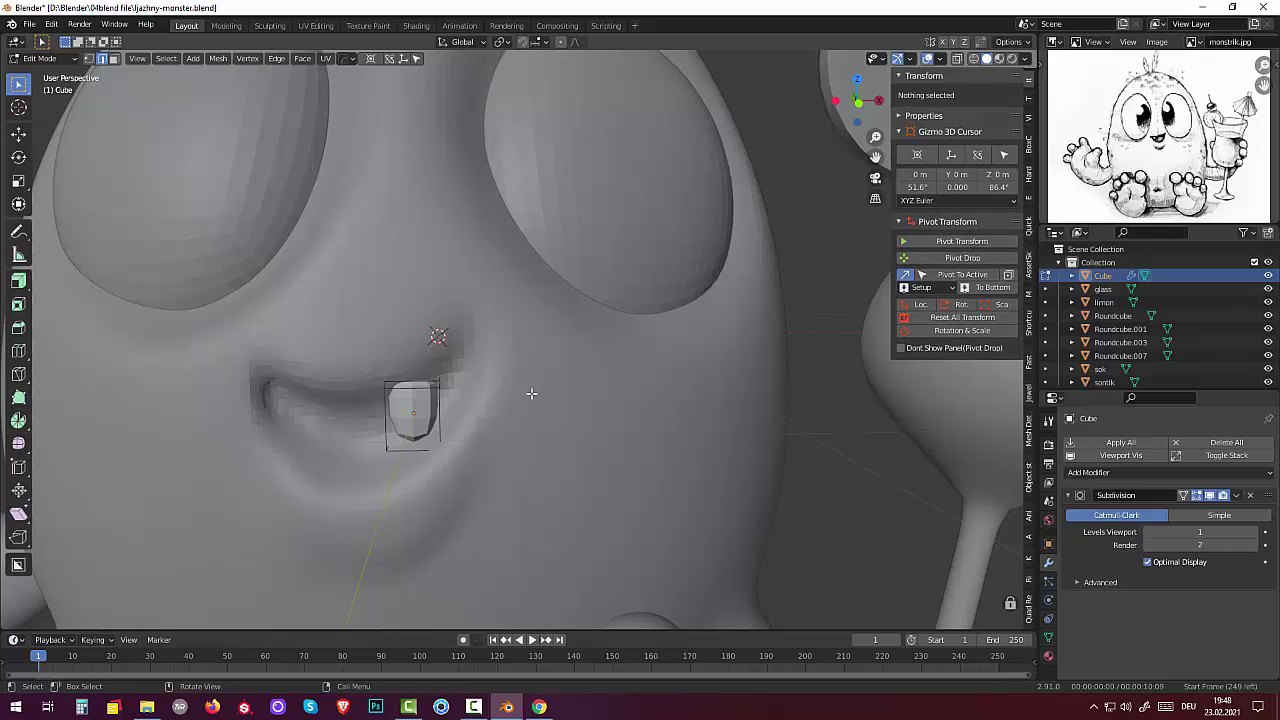
mouse_move(527, 419)
middle_down()
mouse_move(587, 391)
mouse_move(499, 387)
mouse_move(510, 390)
middle_up()
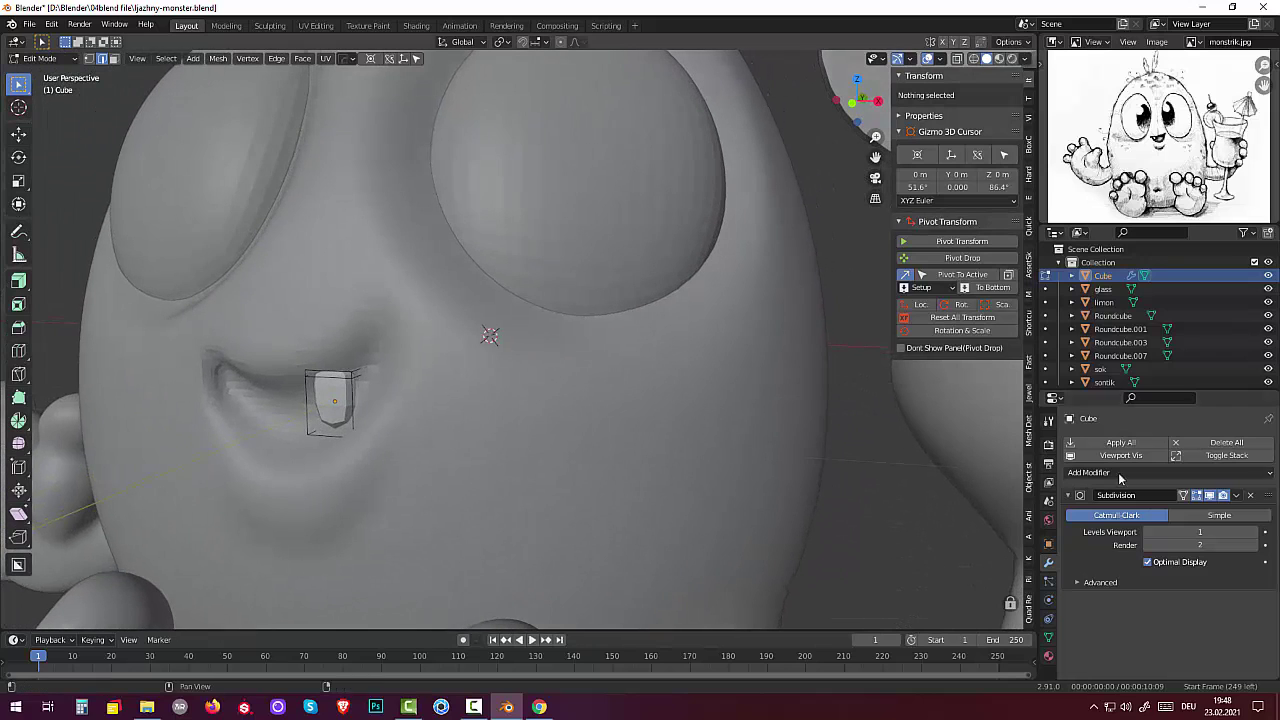
Step: Raise the Subdivision modifier's Levels Viewport from 1 to 2
click(1254, 532)
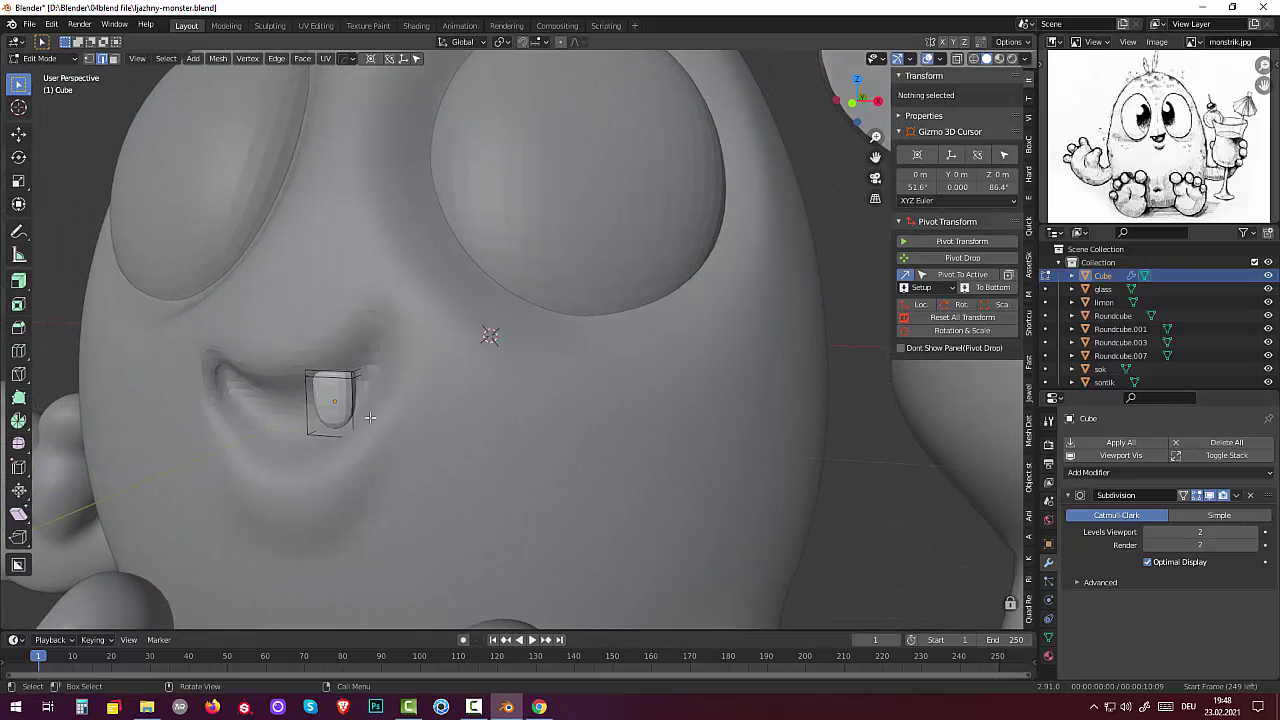
middle_drag(486, 334, 420, 343)
scroll(430, 393, up, 2)
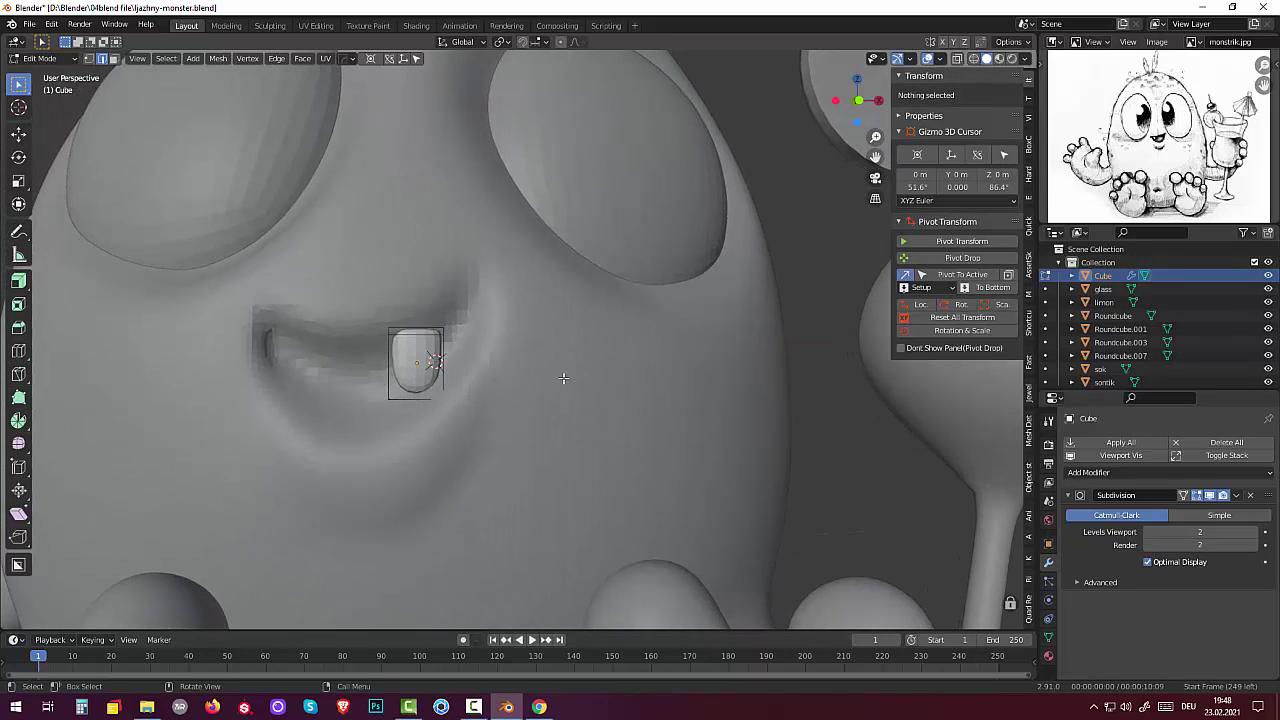
Step: Return to Object Mode and scale the tooth down to 0.82
click(45, 58)
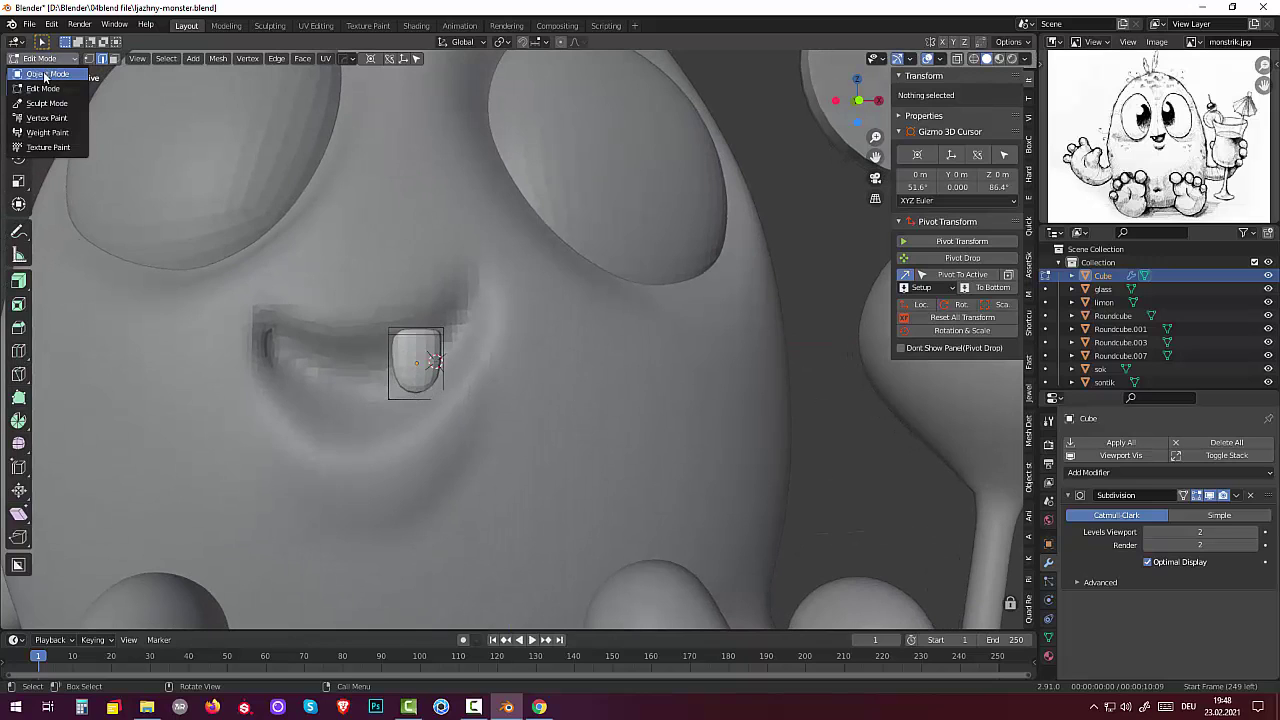
click(45, 80)
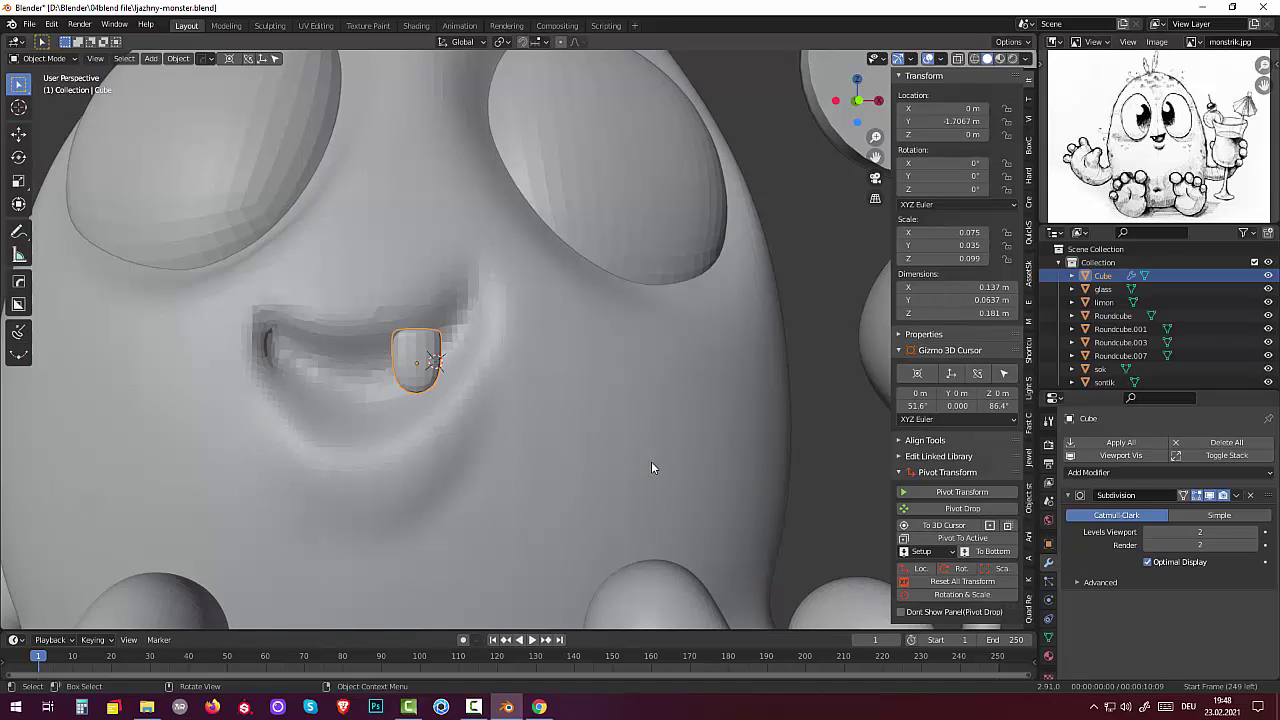
key(s)
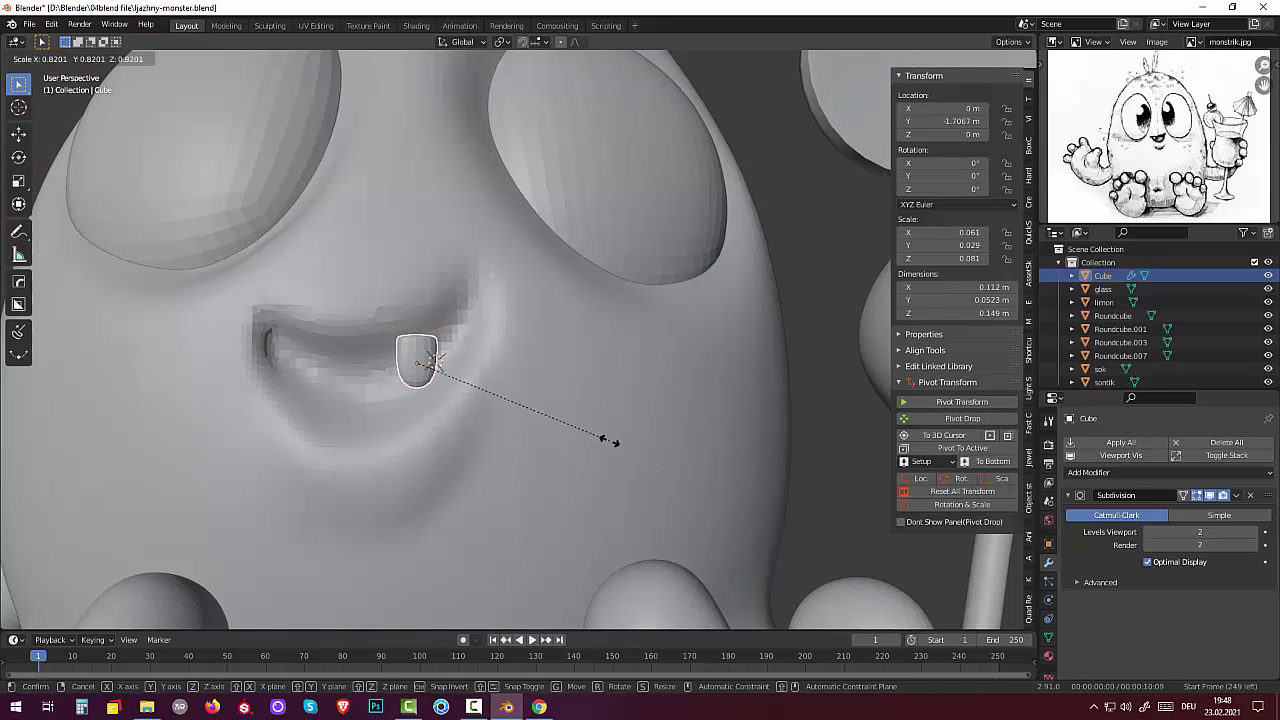
click(606, 440)
mouse_move(563, 422)
middle_down()
mouse_move(594, 427)
mouse_move(491, 438)
mouse_move(562, 436)
middle_up()
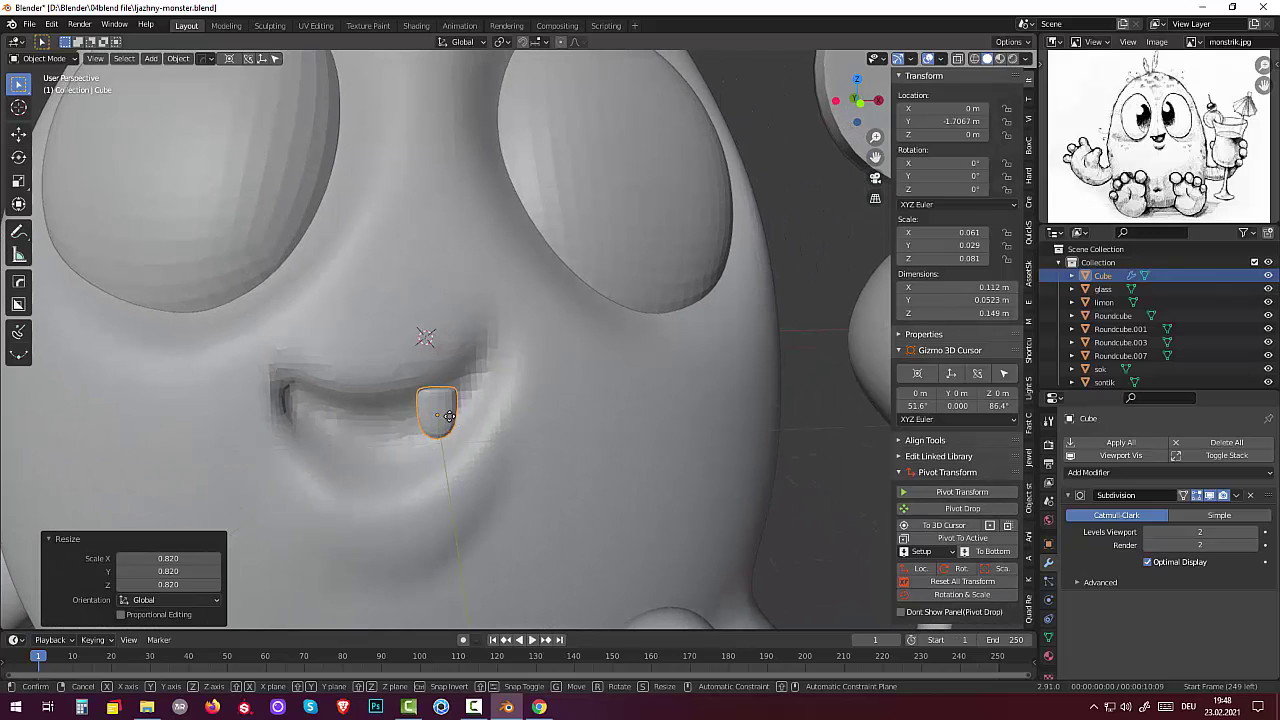
Step: Move the tooth to the left corner of the mouth
key(g)
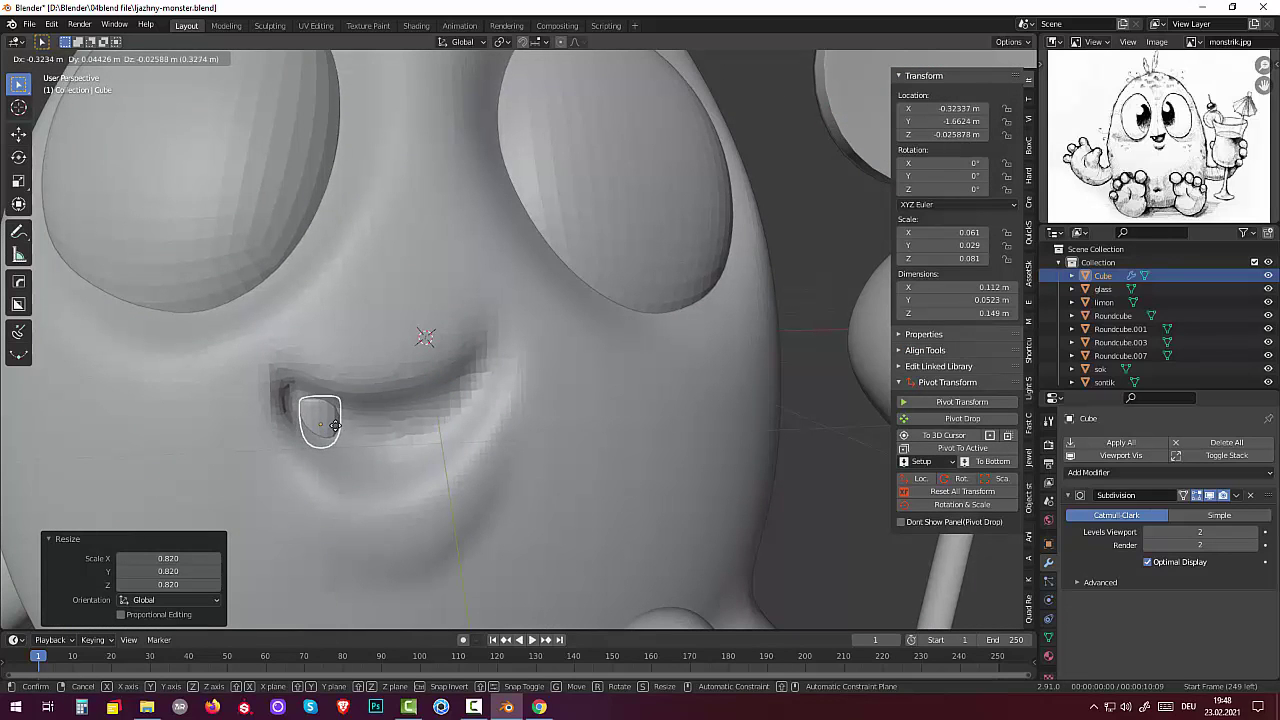
click(337, 424)
mouse_move(337, 424)
middle_down()
mouse_move(400, 420)
mouse_move(568, 462)
mouse_move(478, 471)
mouse_move(293, 422)
middle_up()
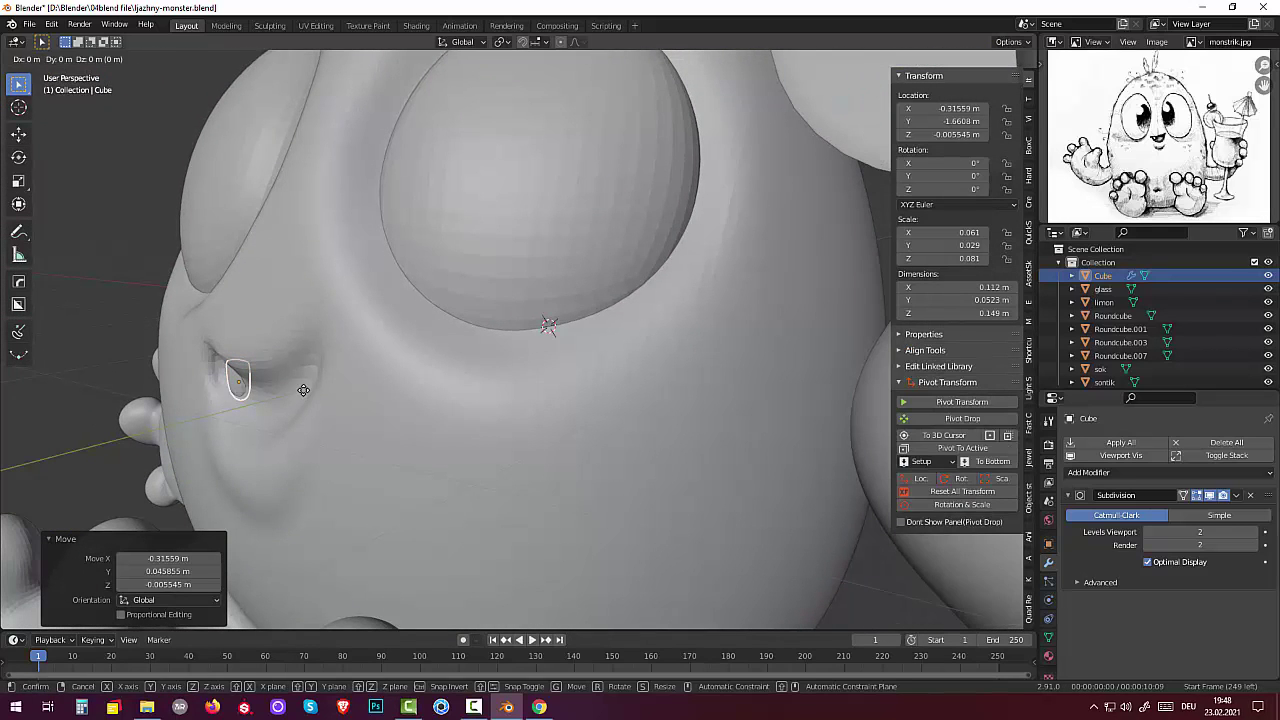
key(g)
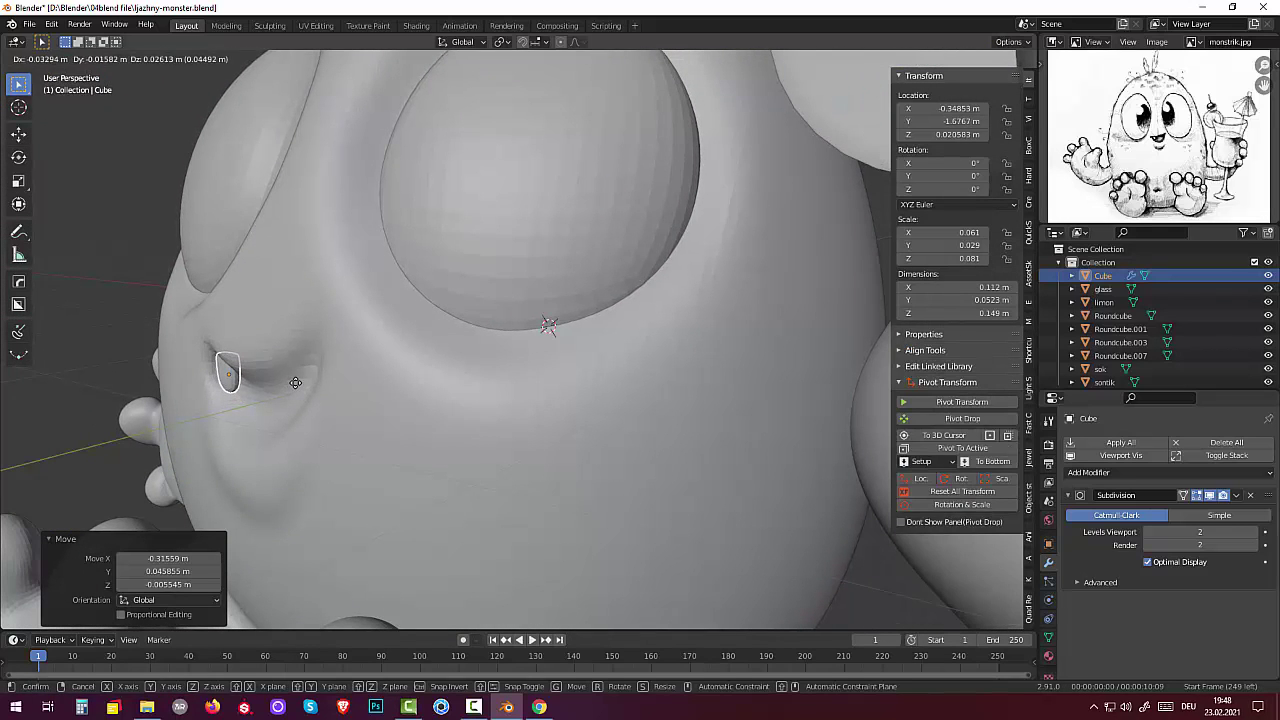
click(295, 383)
mouse_move(295, 383)
middle_down()
mouse_move(334, 357)
mouse_move(373, 357)
middle_up()
scroll(334, 357, up, 3)
scroll(362, 374, down, 2)
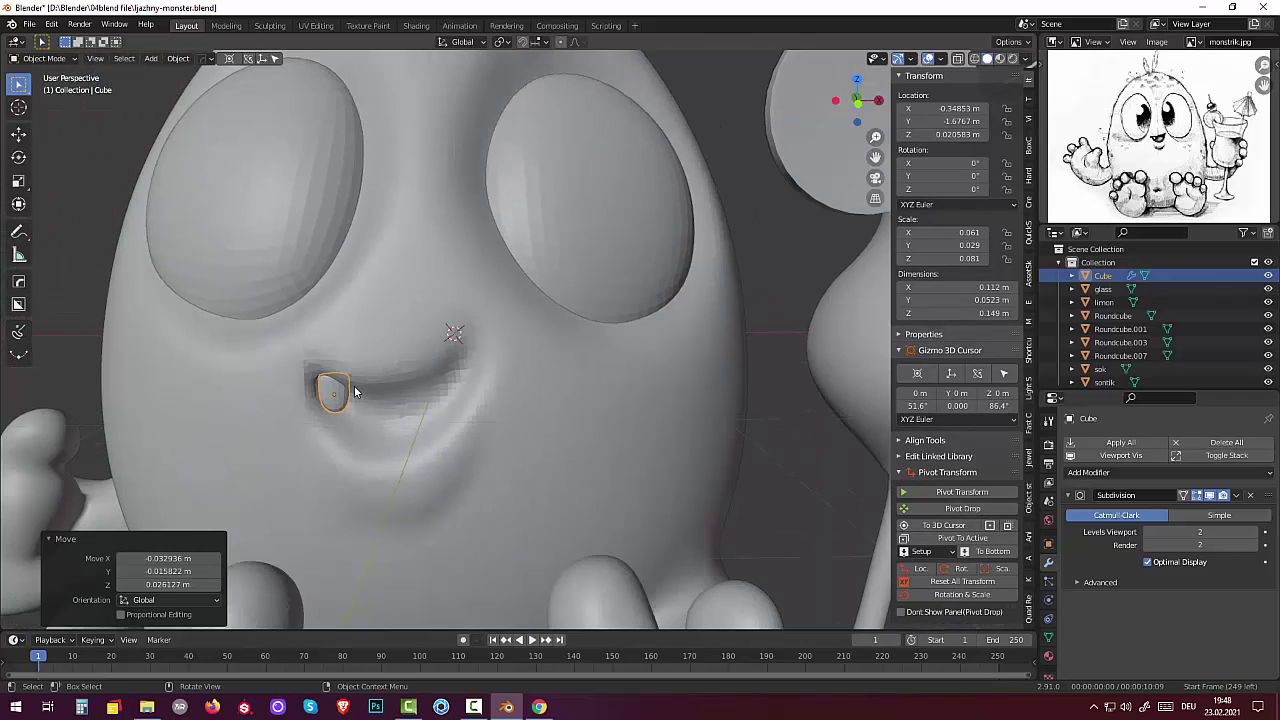
mouse_move(370, 404)
middle_down()
mouse_move(376, 424)
mouse_move(342, 393)
mouse_move(345, 348)
mouse_move(213, 416)
middle_up()
Step: Tilt the tooth by about 5 degrees
key(r)
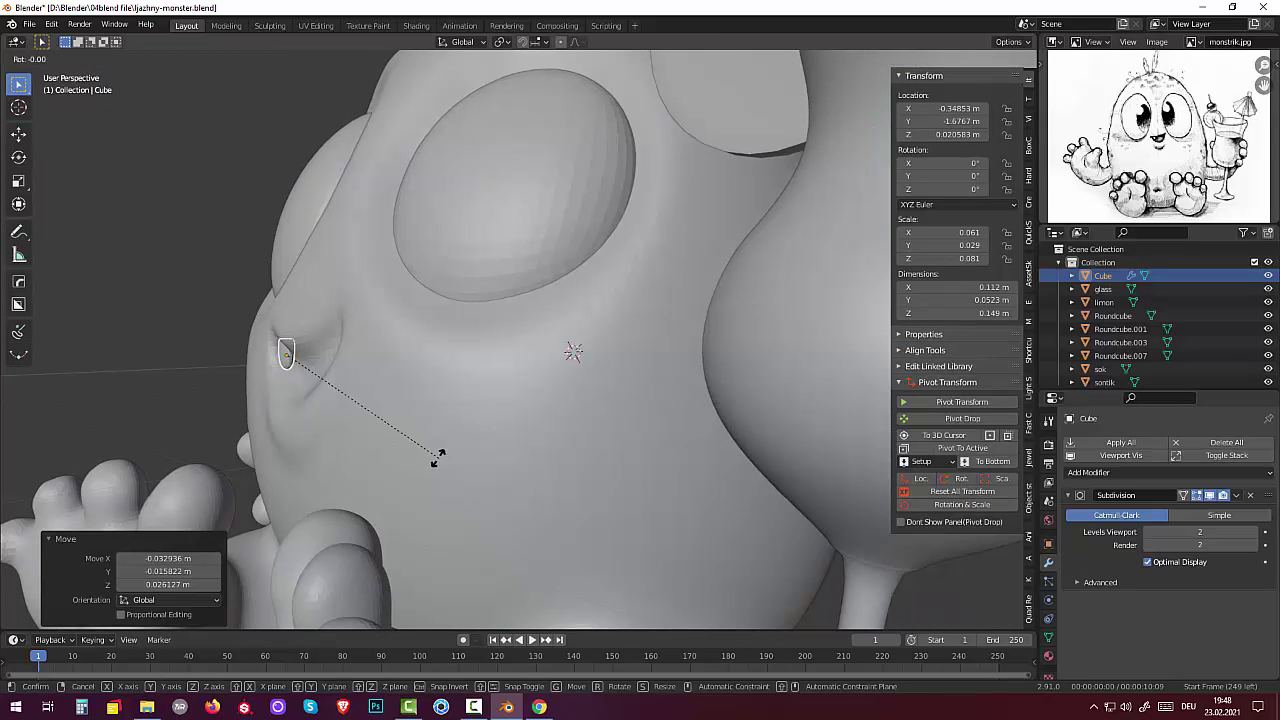
click(410, 462)
mouse_move(410, 462)
middle_down()
mouse_move(470, 407)
mouse_move(483, 428)
middle_up()
scroll(472, 471, down, 3)
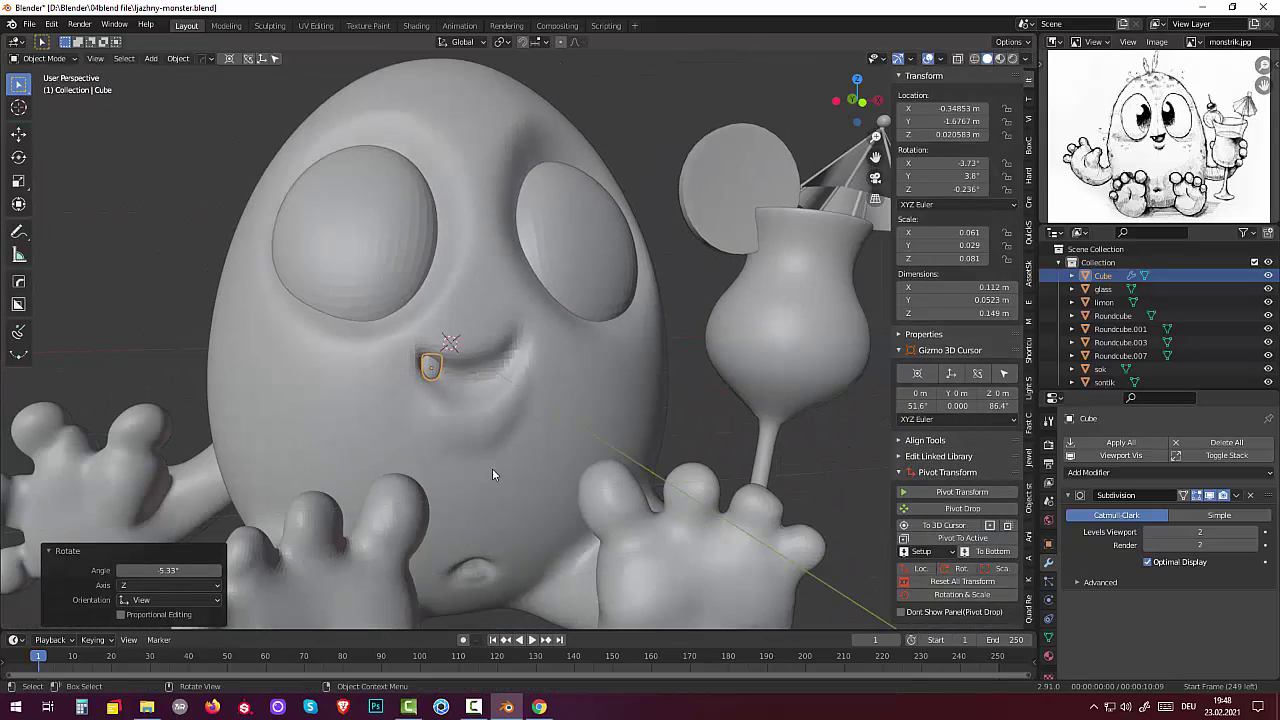
Step: Apply Shade Smooth to the tooth and enable Auto Smooth under Normals
click(503, 455)
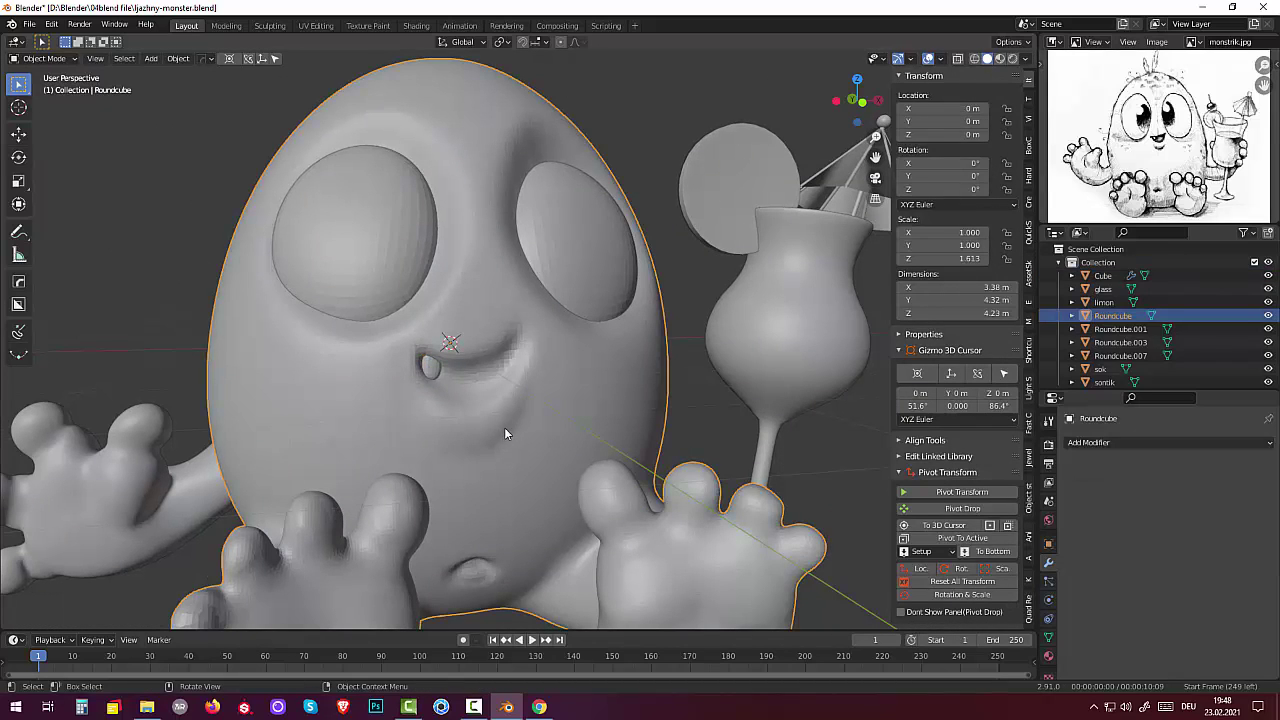
click(432, 373)
right_click(432, 374)
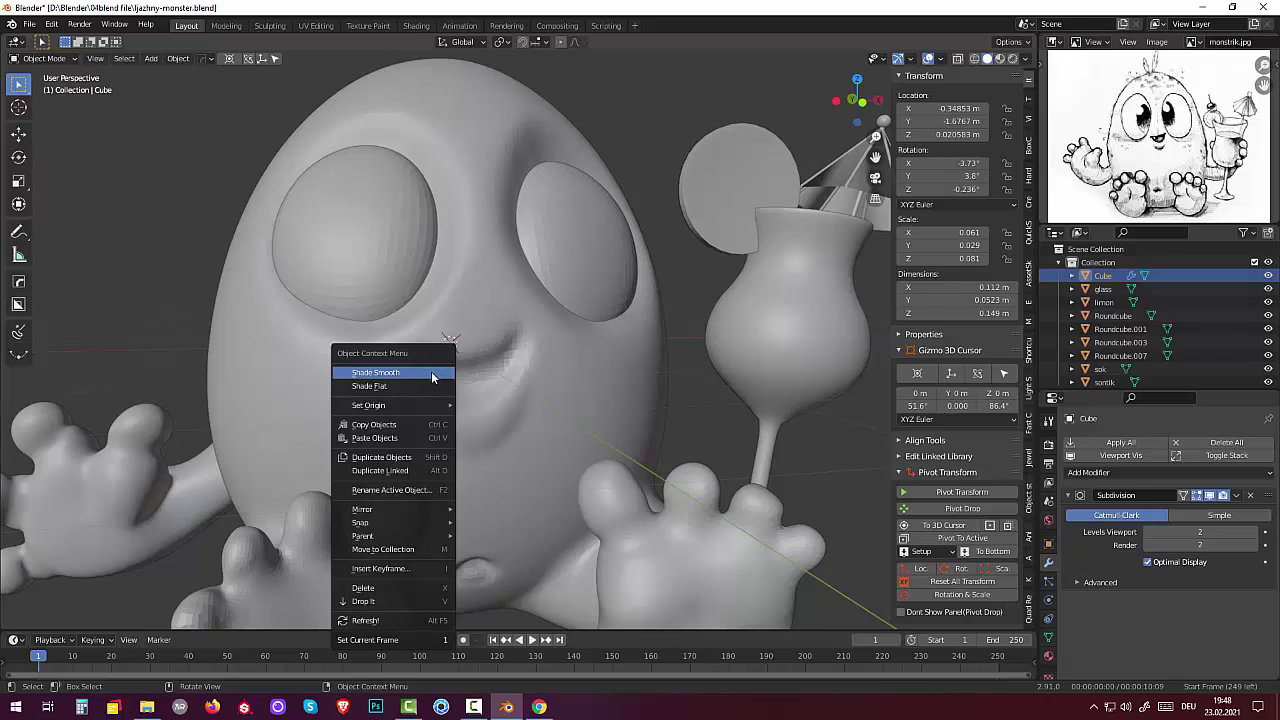
click(424, 376)
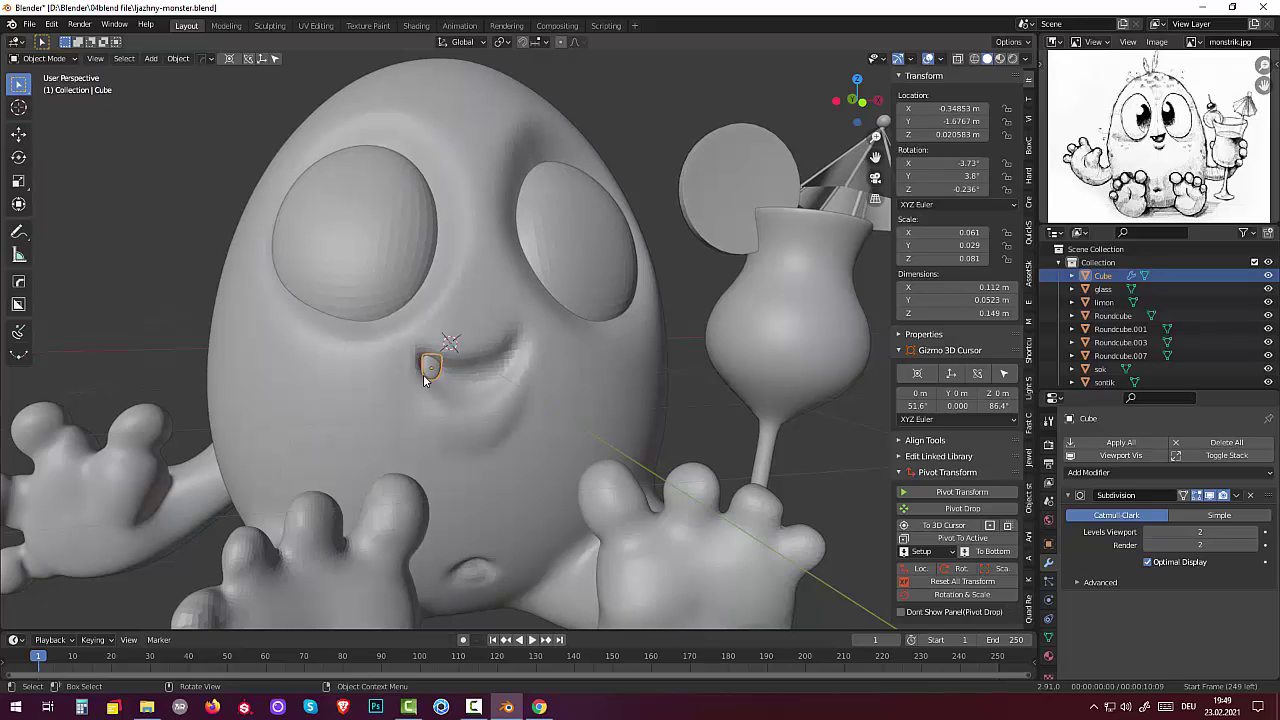
click(1048, 637)
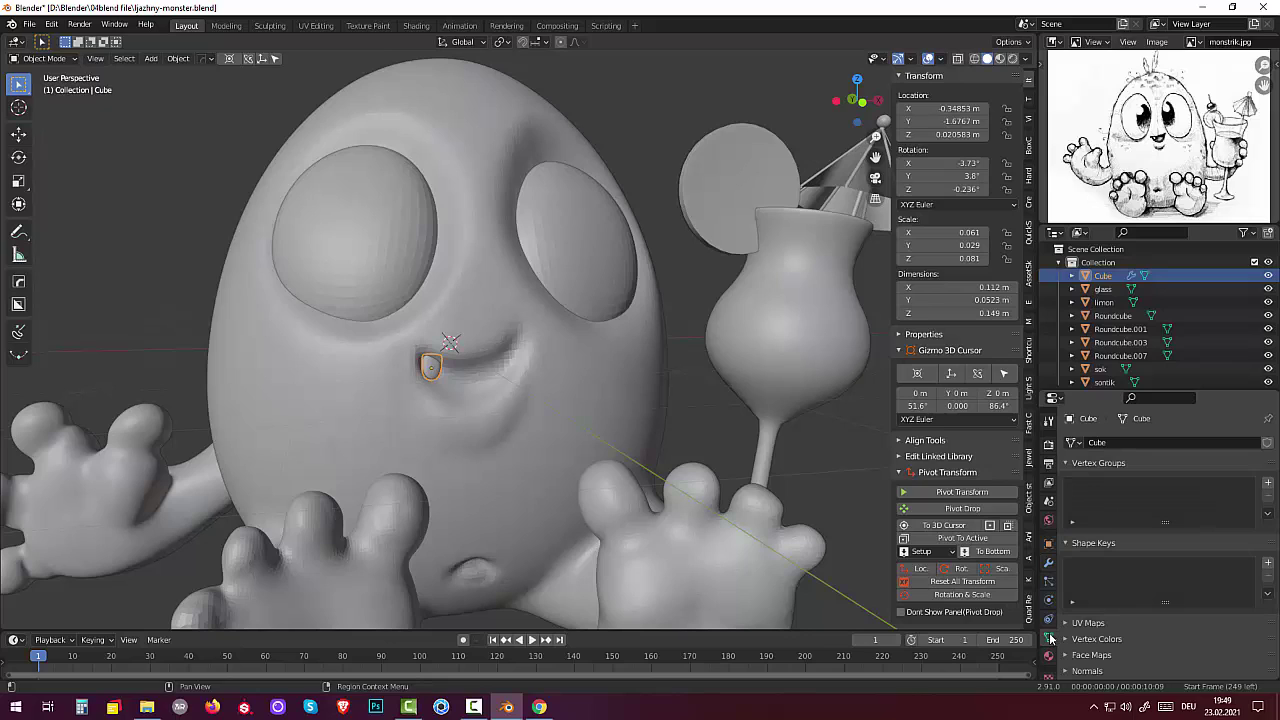
scroll(1095, 638, down, 2)
click(1099, 611)
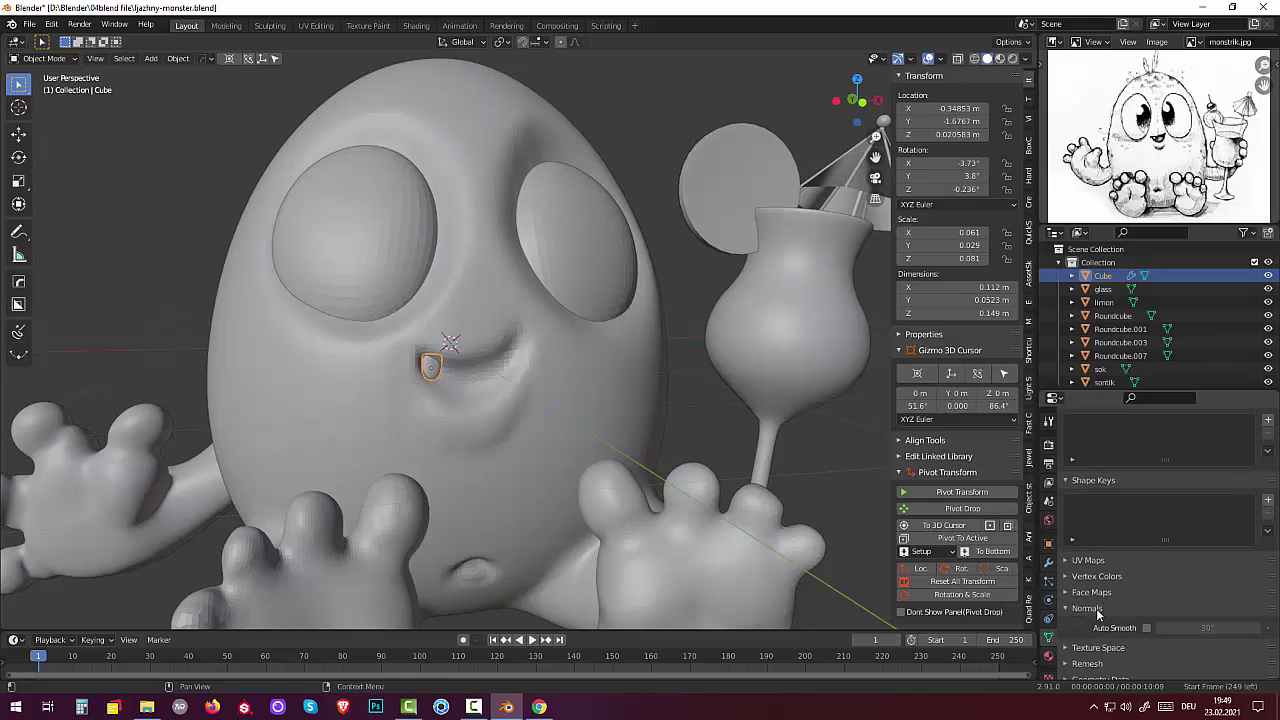
click(1146, 627)
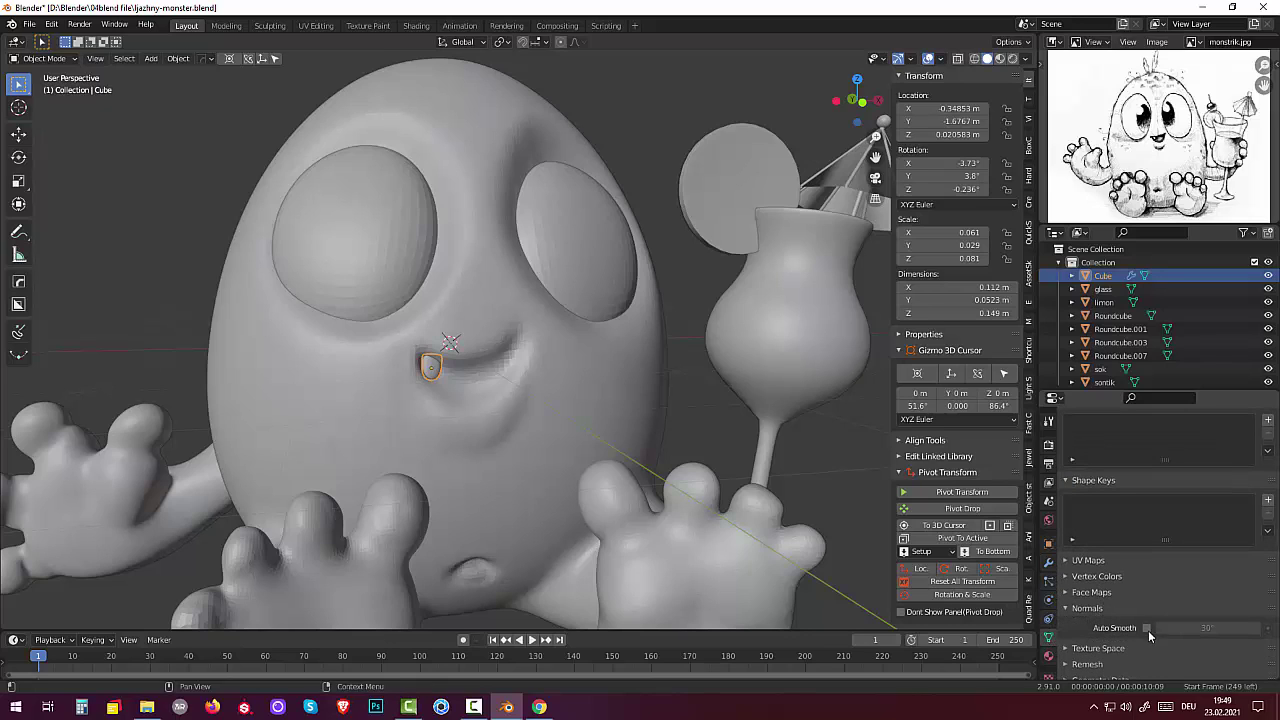
Step: Review the whole monster, briefly selecting the eyes and body objects
click(852, 501)
scroll(820, 497, down, 3)
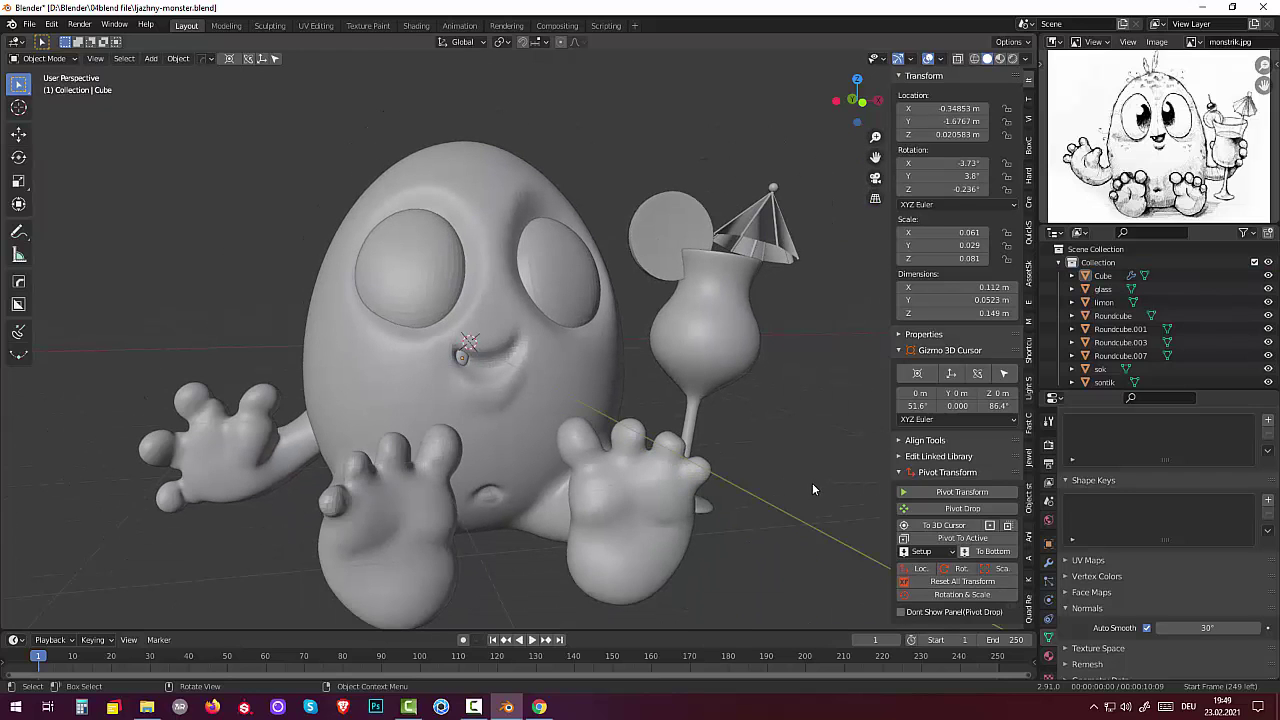
mouse_move(813, 489)
middle_down()
mouse_move(760, 497)
mouse_move(778, 496)
middle_up()
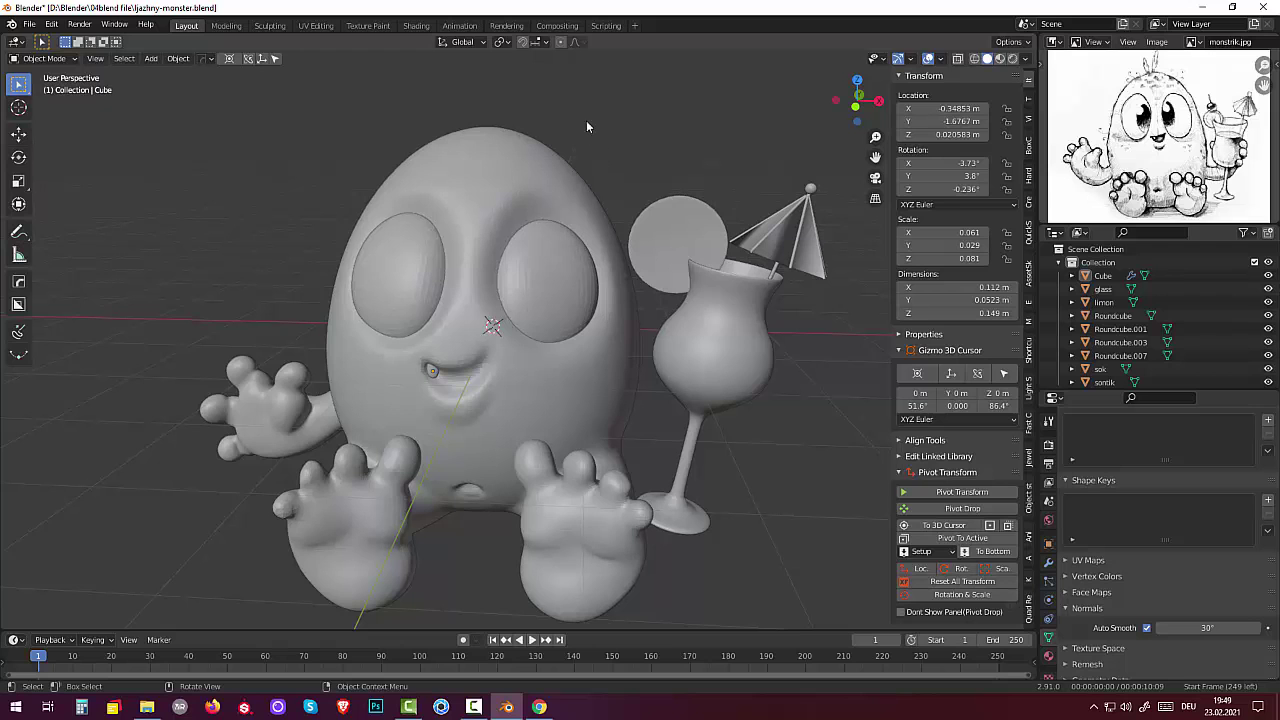
click(544, 299)
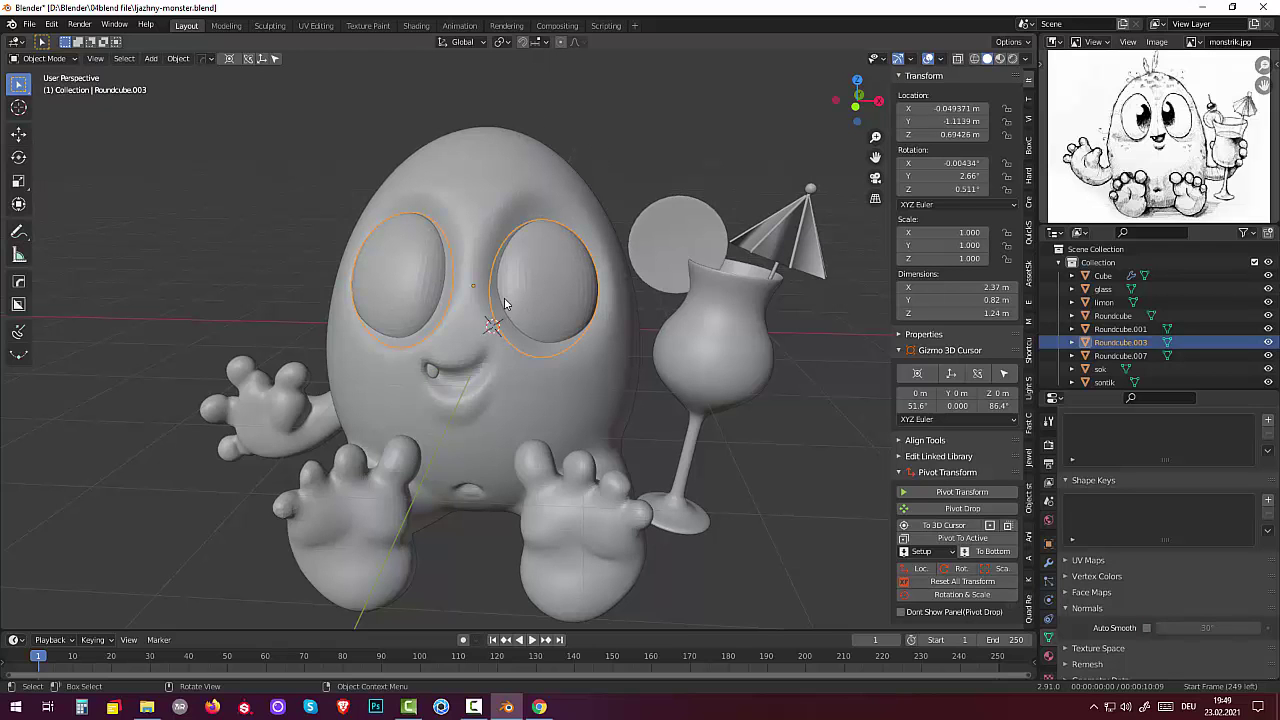
mouse_move(512, 292)
middle_down()
mouse_move(528, 278)
mouse_move(511, 319)
middle_up()
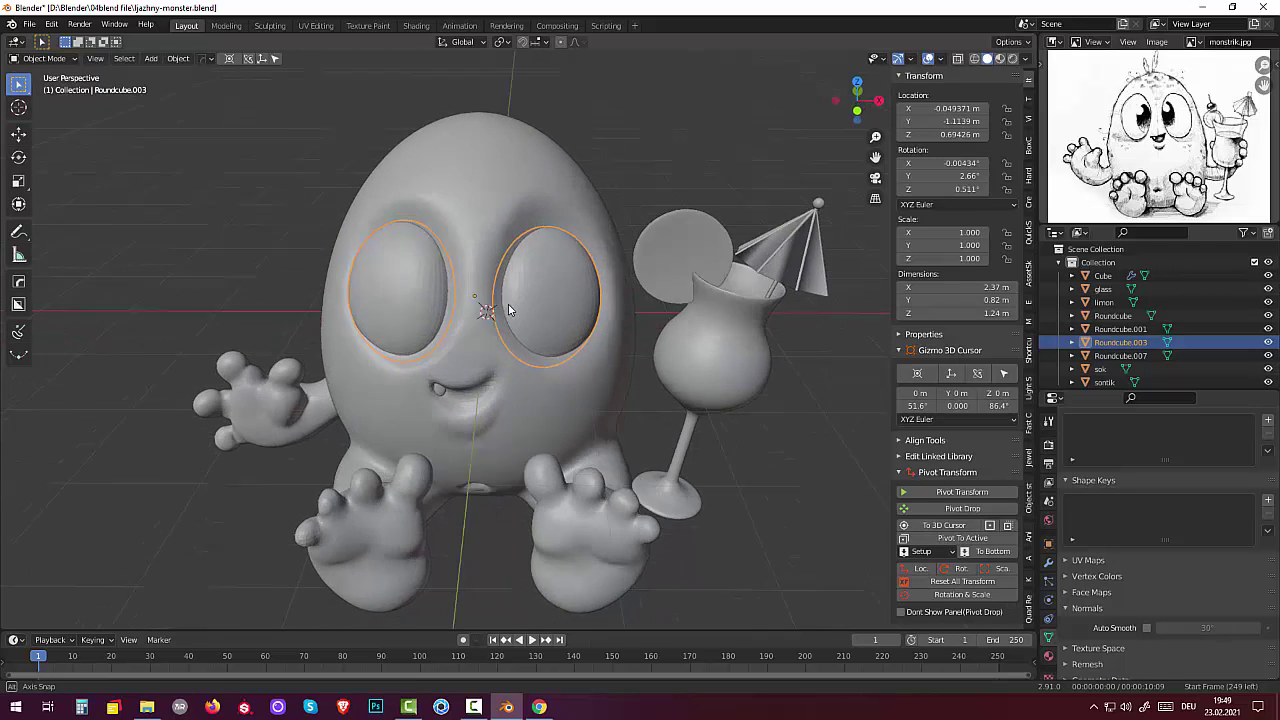
click(410, 283)
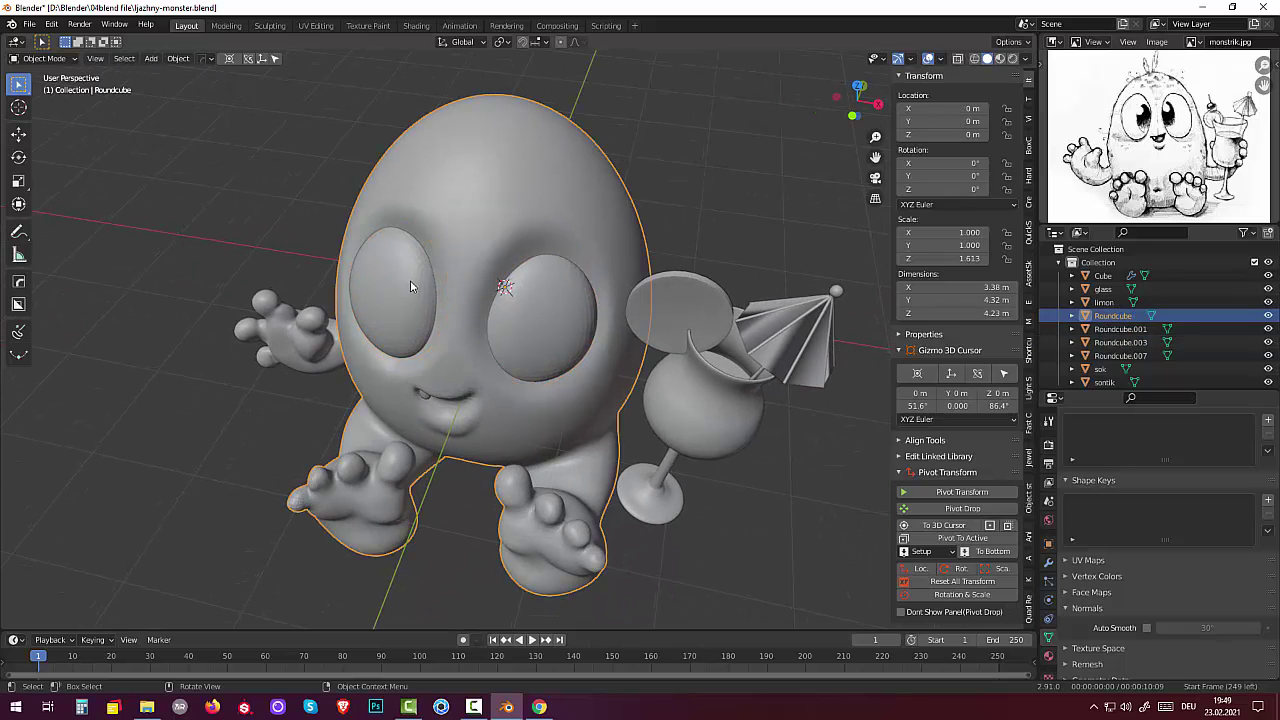
click(529, 309)
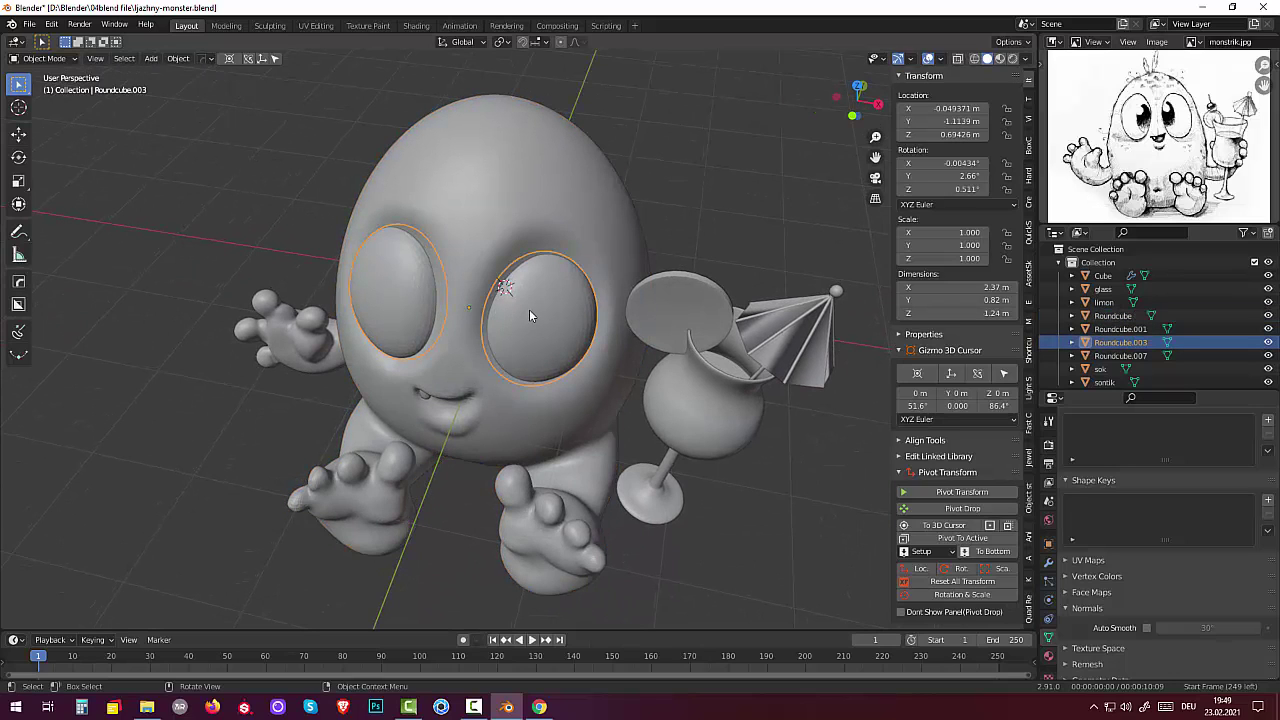
click(752, 505)
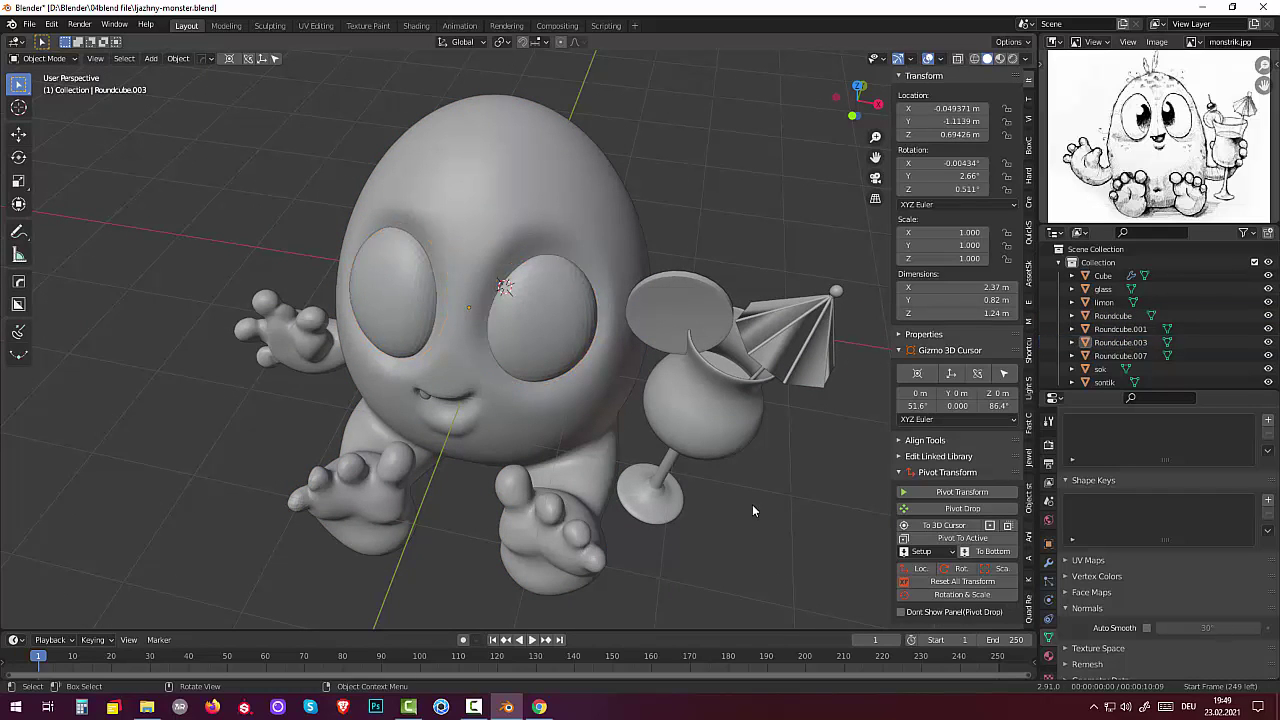
mouse_move(770, 473)
middle_down()
mouse_move(778, 435)
mouse_move(767, 446)
middle_up()
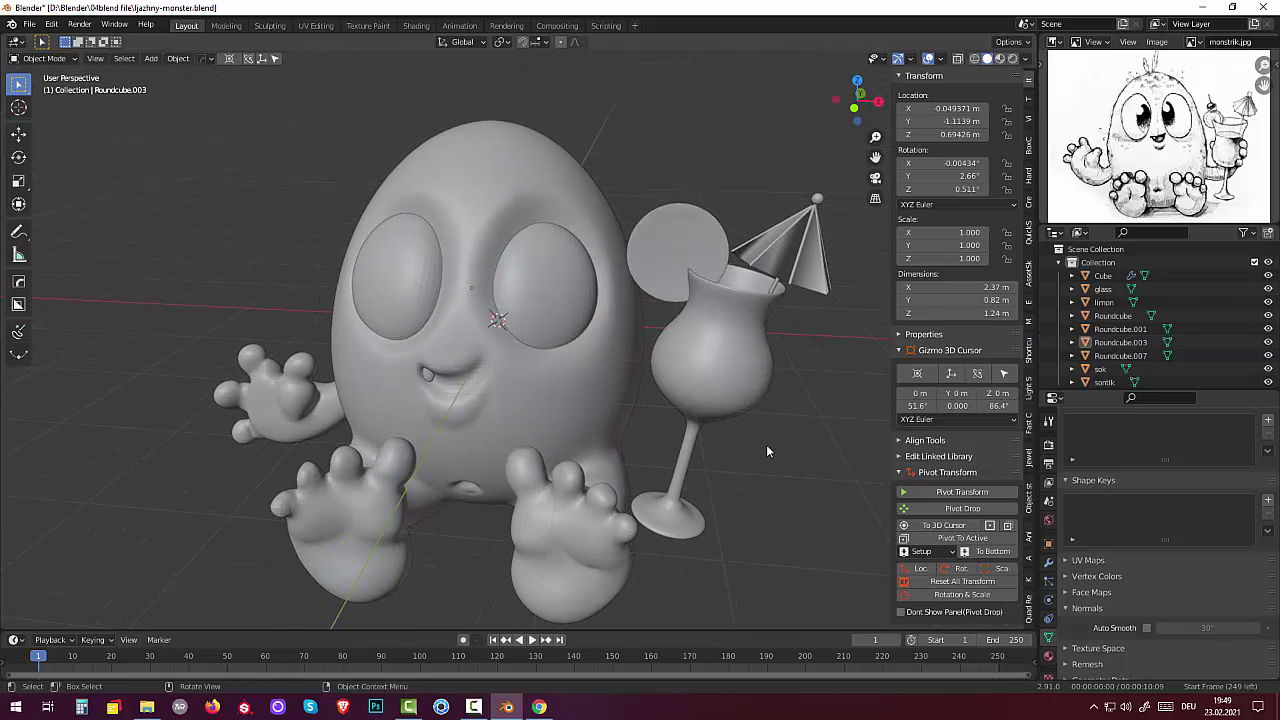
key(shift+a)
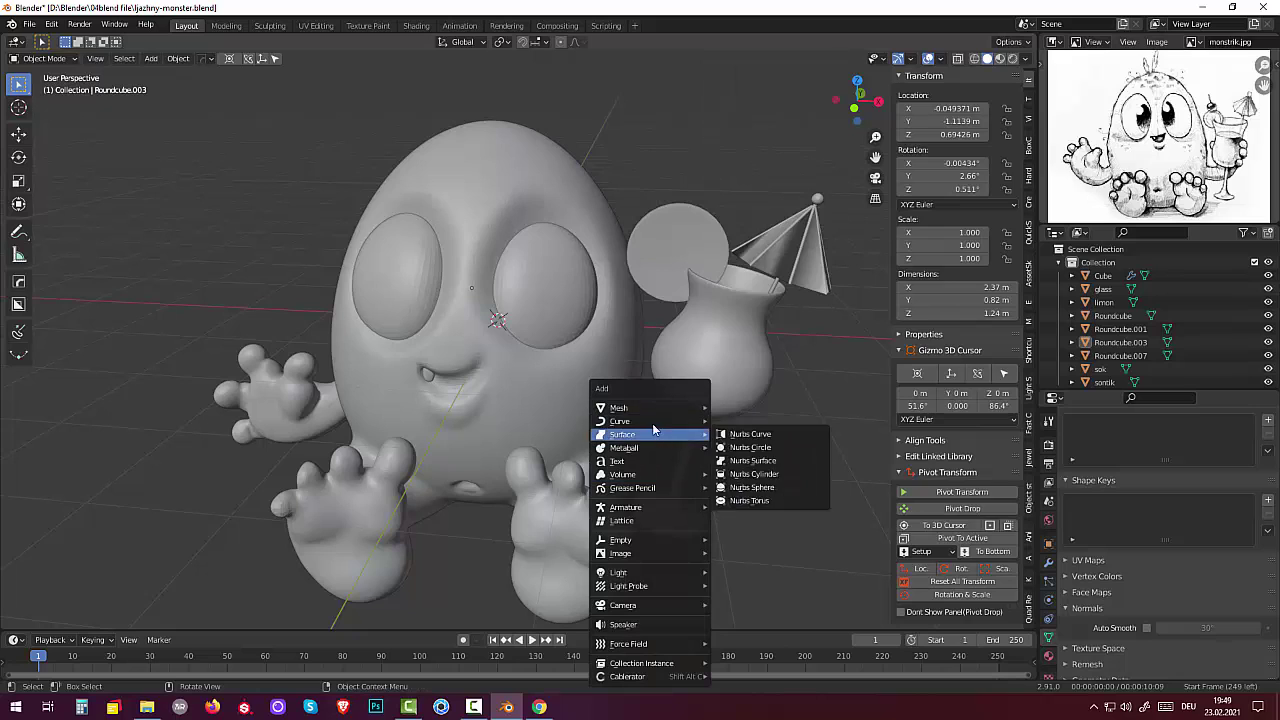
mouse_move(619, 407)
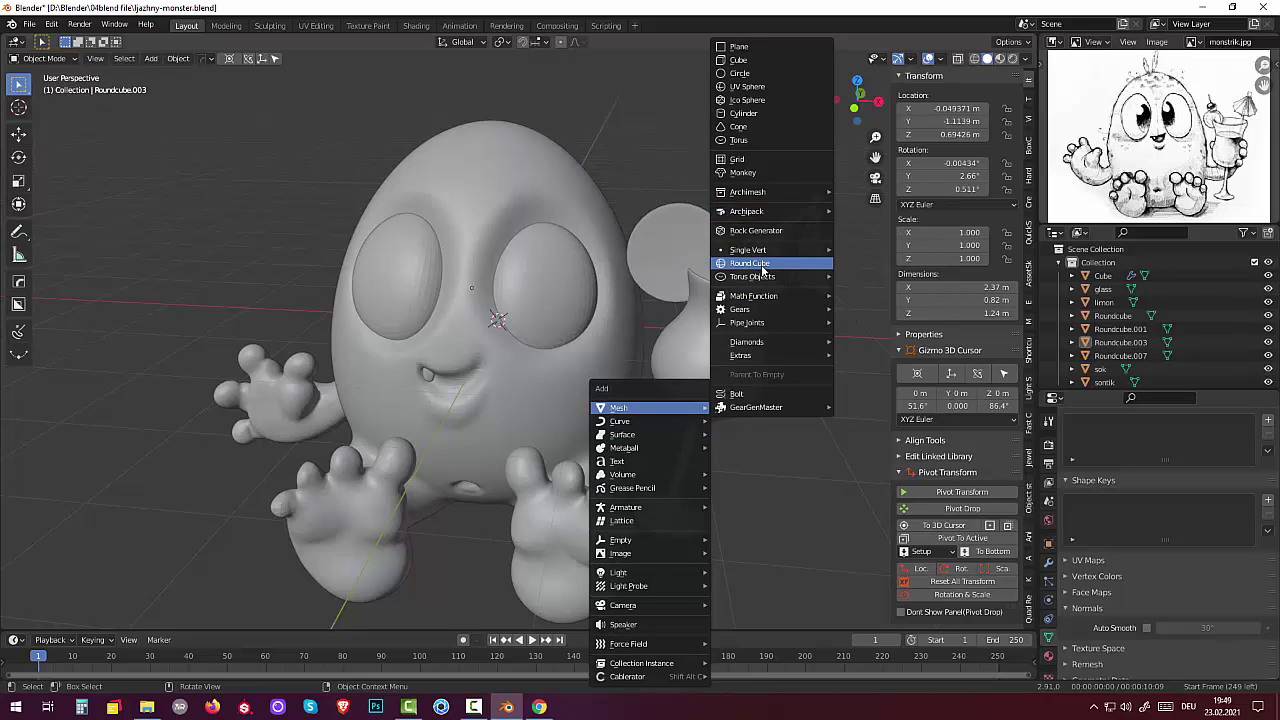
Step: Add a Round Cube with 16 arc divisions to make a smooth sphere
click(762, 264)
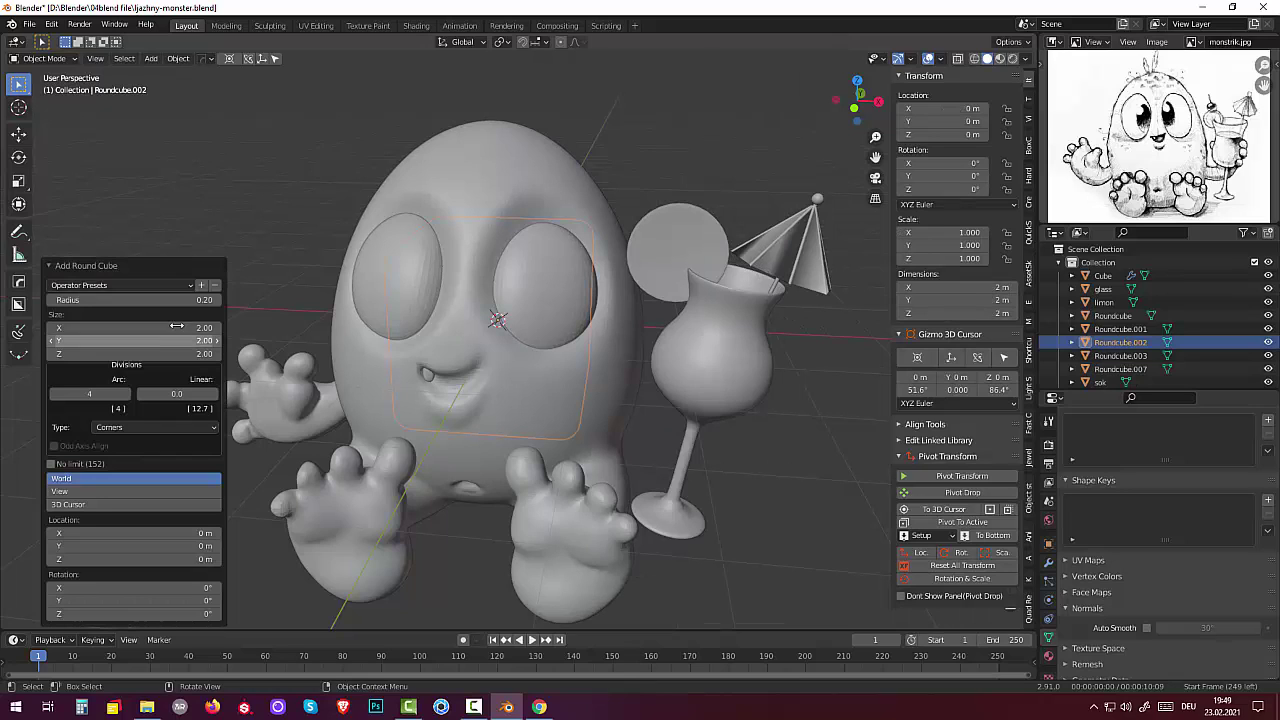
click(123, 301)
text(16)
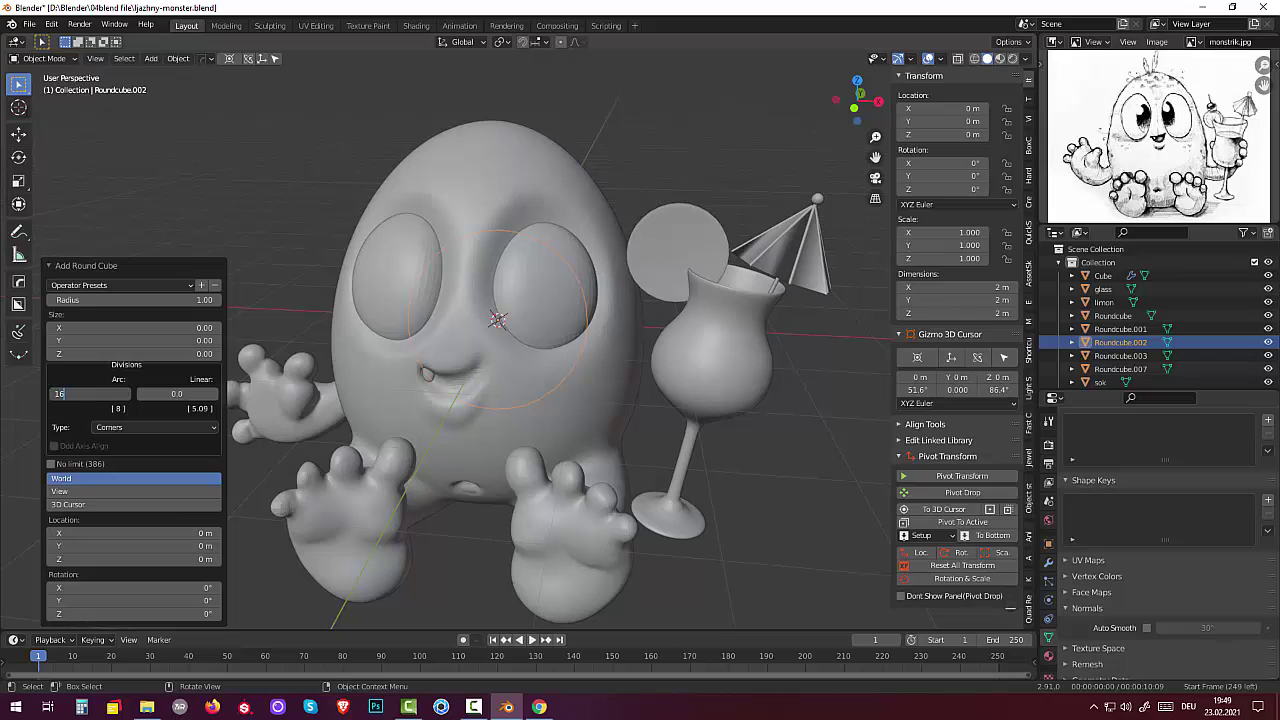
key(Return)
Step: Scale the new sphere down to 0.230 and start moving it toward the glass
click(546, 379)
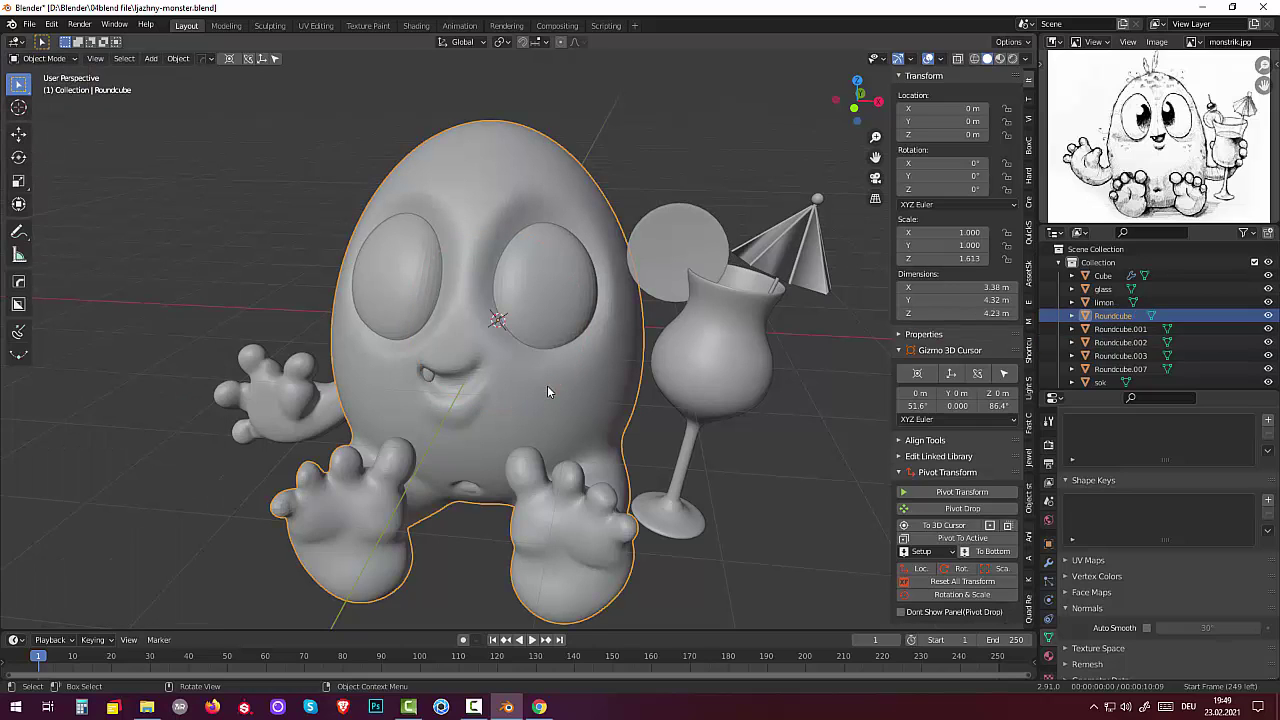
click(547, 385)
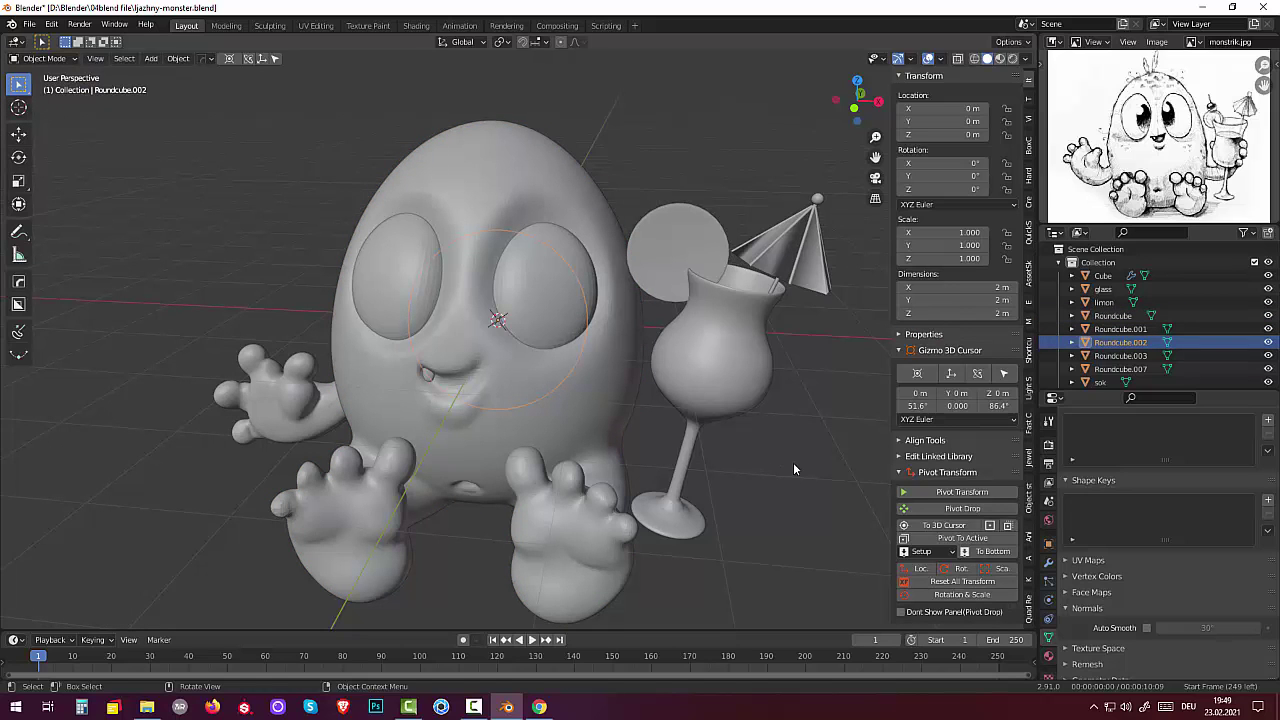
key(s)
click(548, 380)
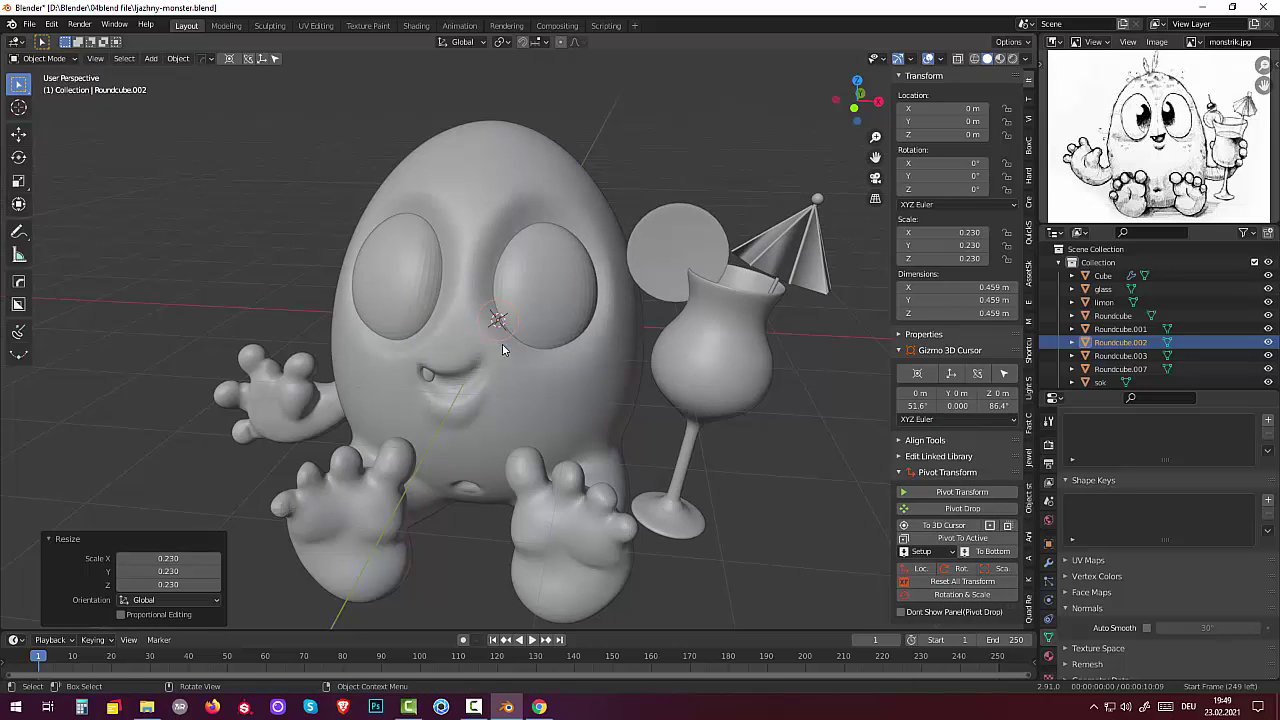
key(g)
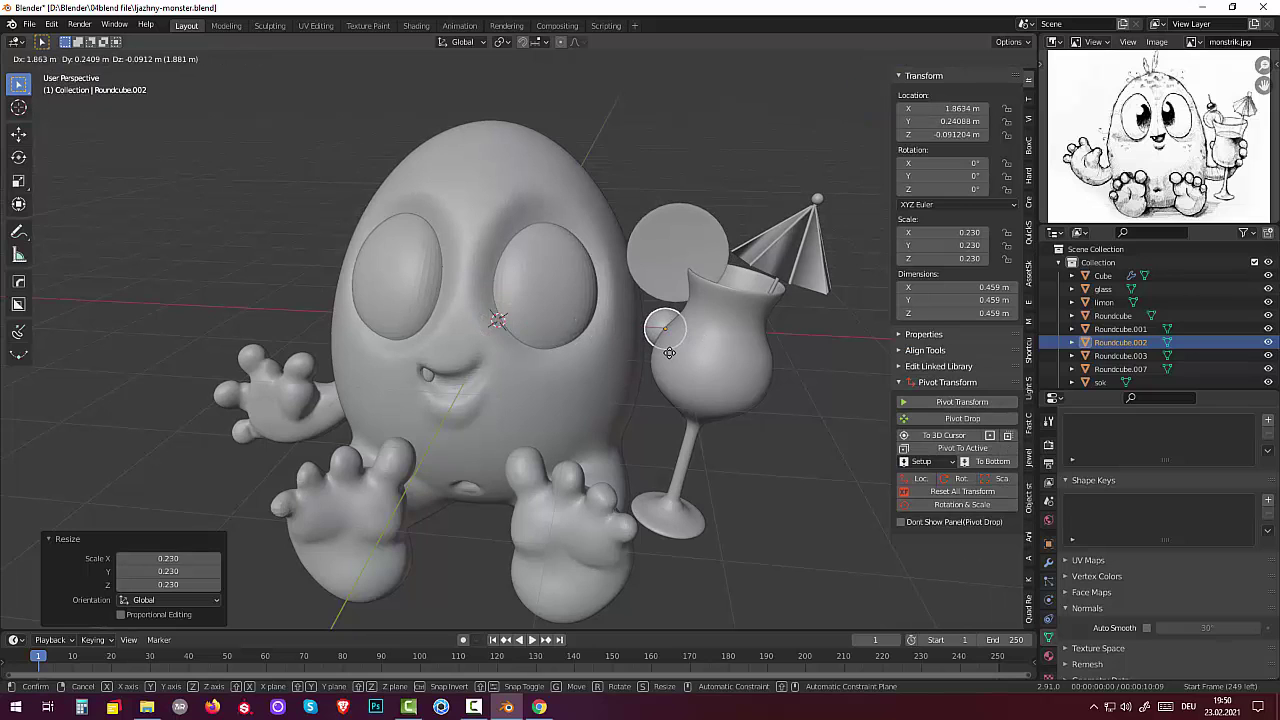
Step: Place the small sphere against the glass bowl at X 1.8857, Y -0.55223, Z 0.1756 m
click(669, 352)
mouse_move(698, 371)
middle_down()
mouse_move(560, 340)
mouse_move(565, 367)
middle_up()
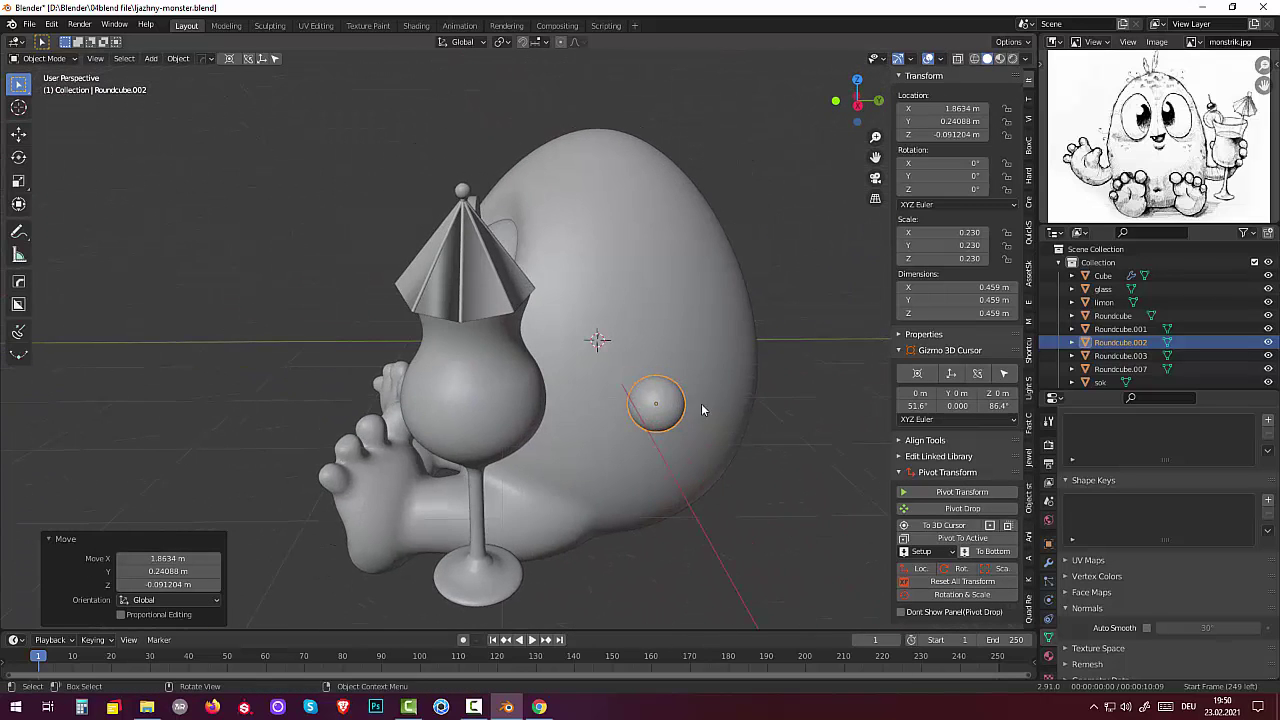
mouse_move(700, 431)
middle_down()
mouse_move(702, 459)
mouse_move(633, 471)
middle_up()
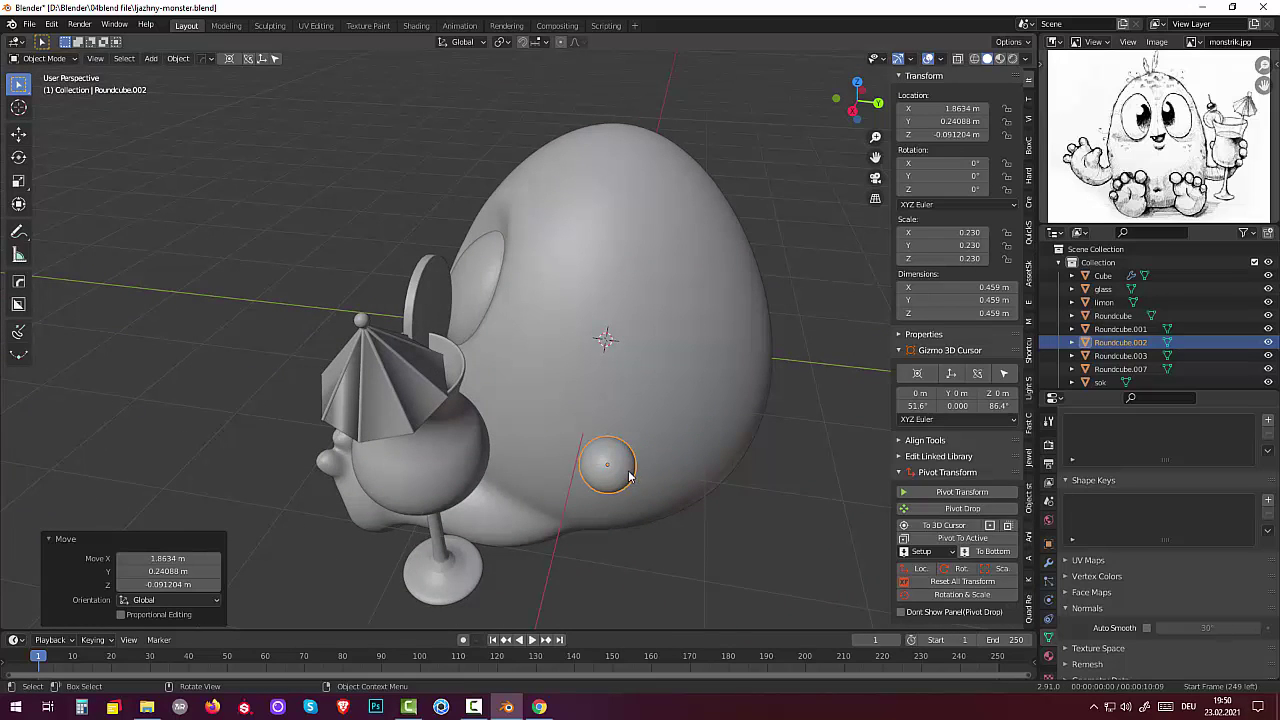
key(g)
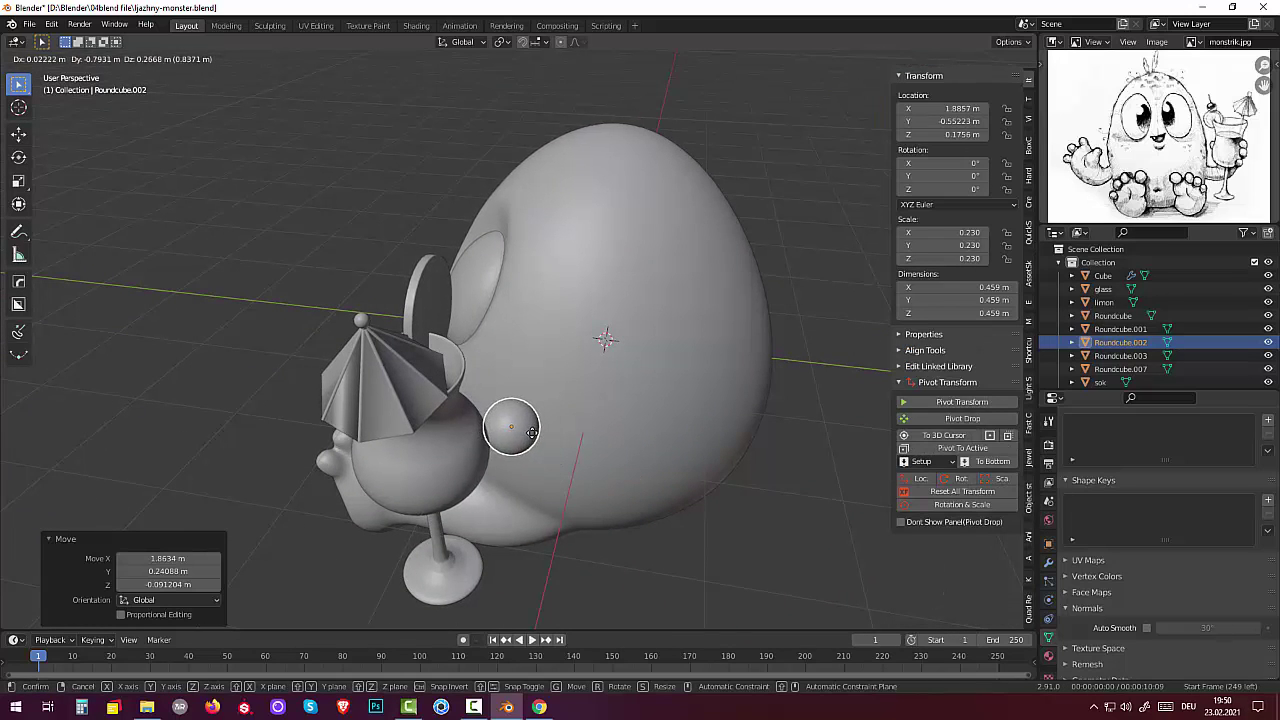
click(531, 432)
mouse_move(531, 432)
middle_down()
mouse_move(698, 372)
mouse_move(803, 450)
mouse_move(740, 470)
mouse_move(641, 419)
mouse_move(559, 404)
mouse_move(560, 427)
mouse_move(576, 405)
middle_up()
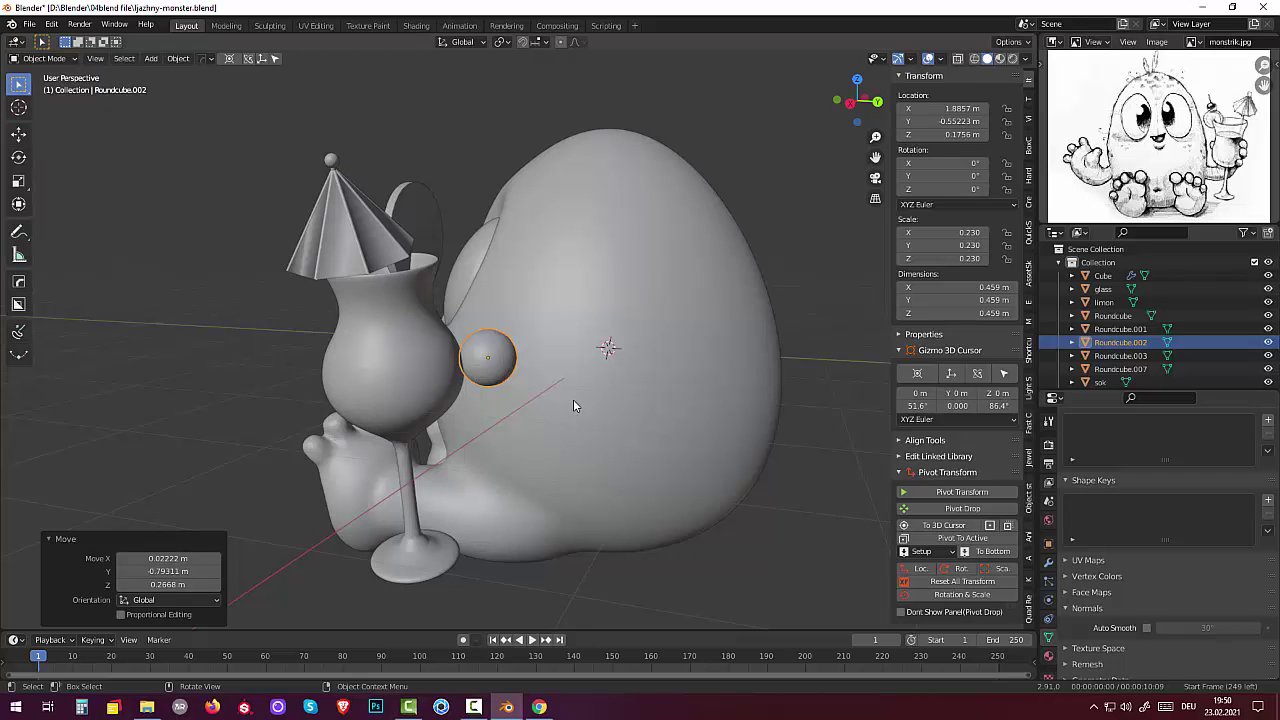
Step: Duplicate the small sphere twice and arrange the copies along the glass
click(474, 708)
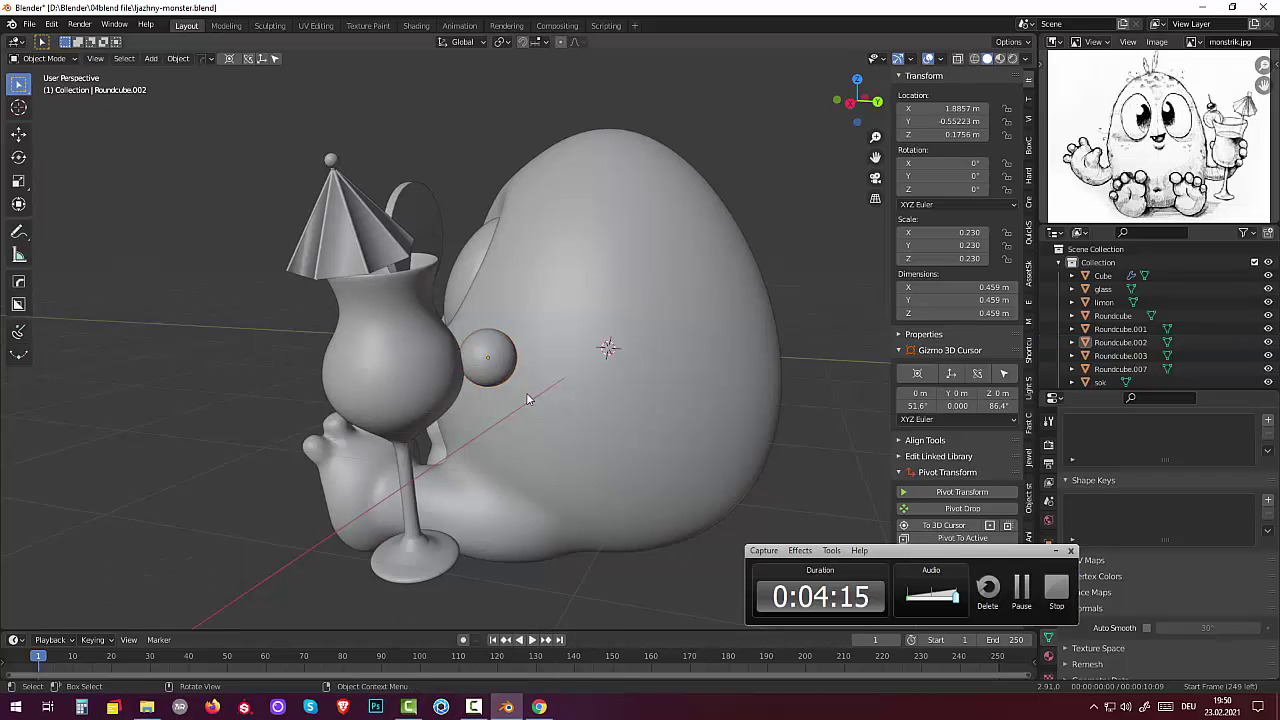
key(shift+d)
middle_drag(480, 450, 606, 456)
mouse_move(766, 370)
middle_down()
mouse_move(560, 430)
mouse_move(406, 318)
middle_up()
key(shift+d)
click(745, 382)
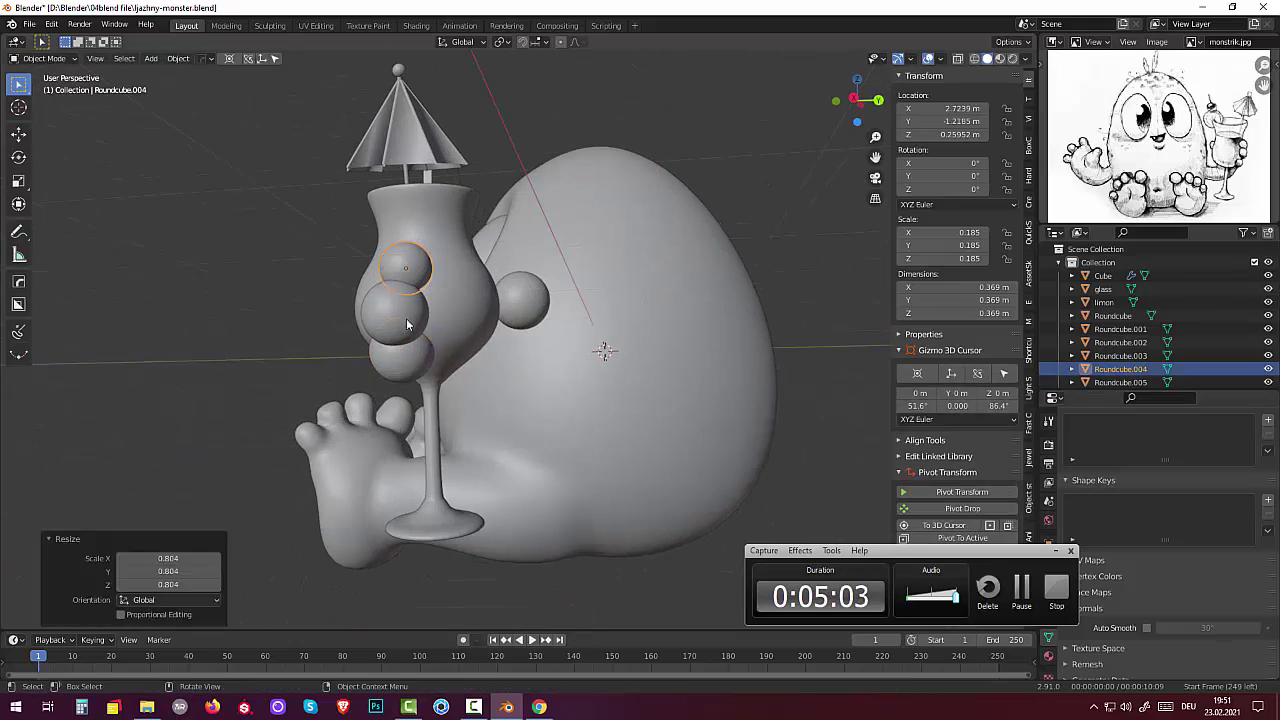
key(KP_1)
shift+click(760, 355)
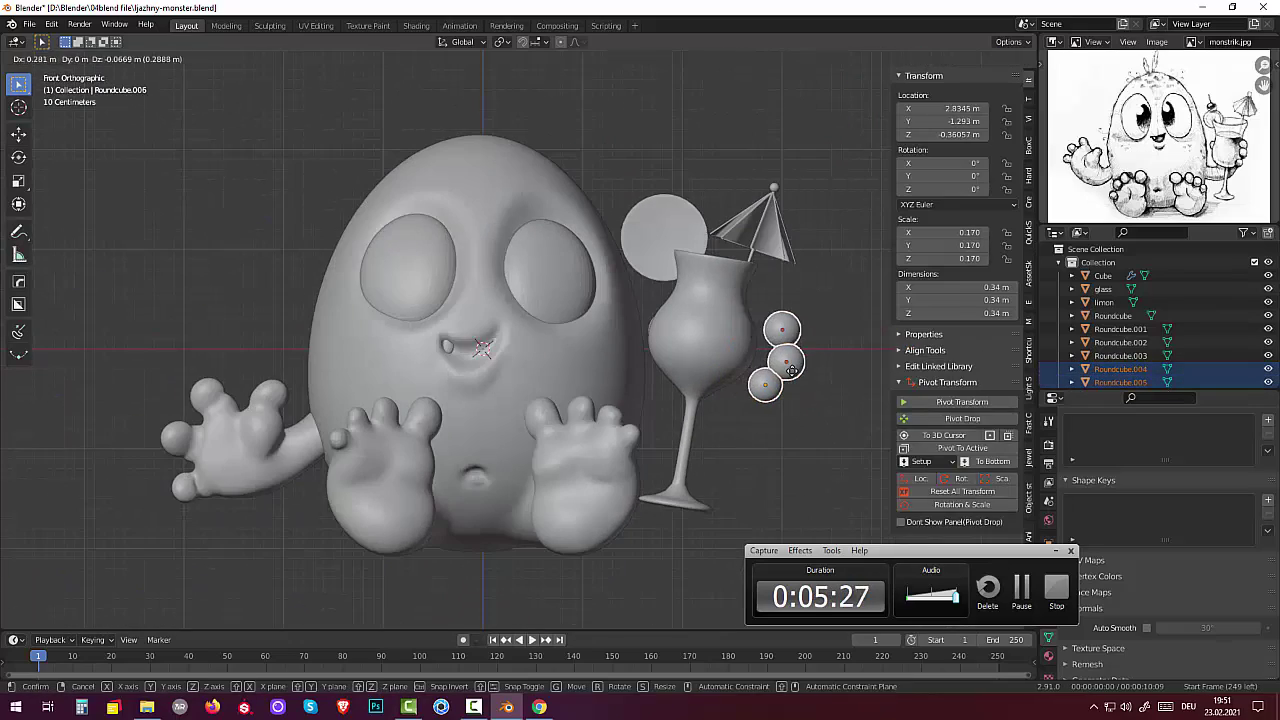
middle_drag(766, 370, 520, 350)
Step: Switch between Edit, Sculpt and Object modes and shift the spheres along X
key(Tab)
click(40, 58)
click(60, 122)
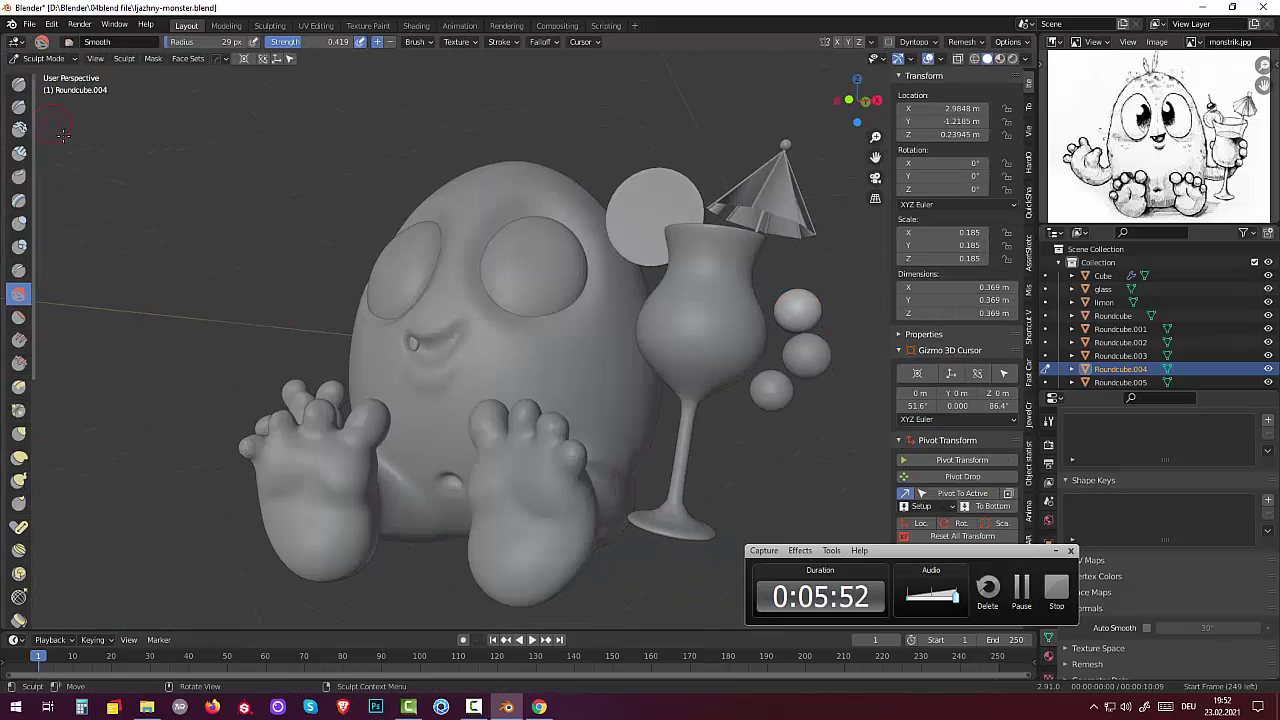
middle_drag(787, 316, 794, 366)
click(40, 58)
click(45, 76)
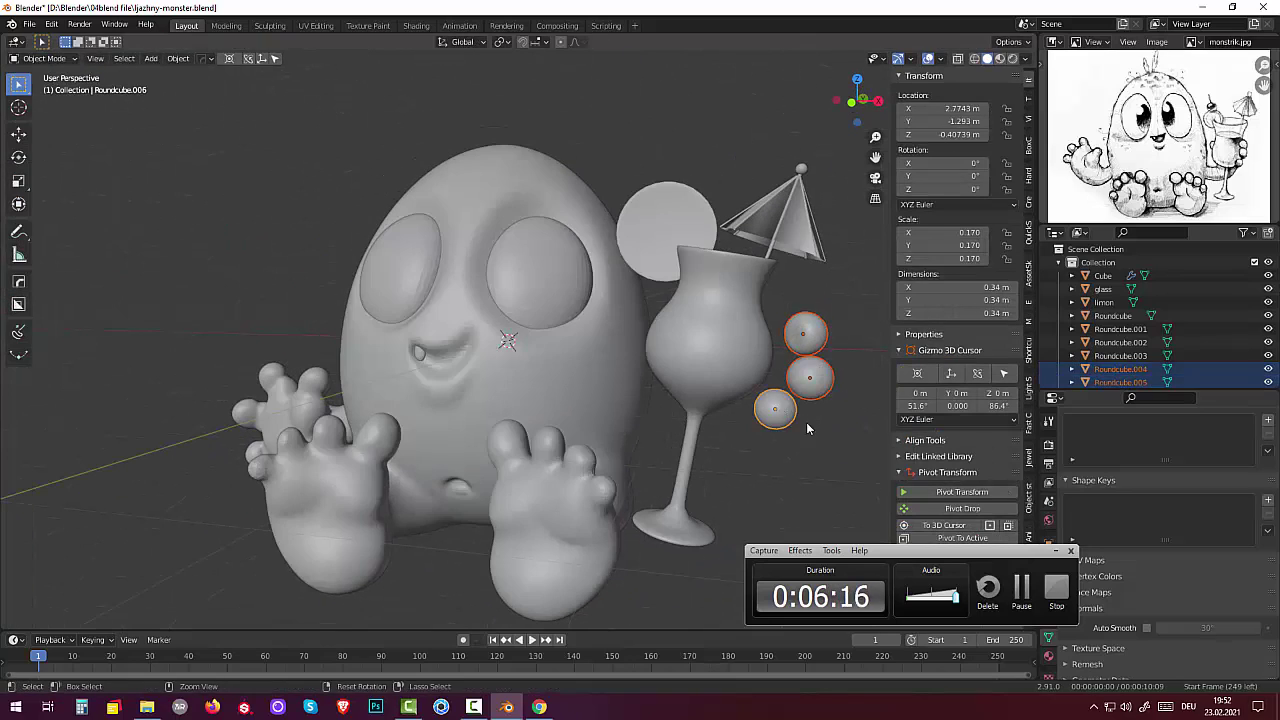
click(46, 103)
middle_drag(520, 350, 600, 340)
scroll(600, 340, down, 2)
click(18, 563)
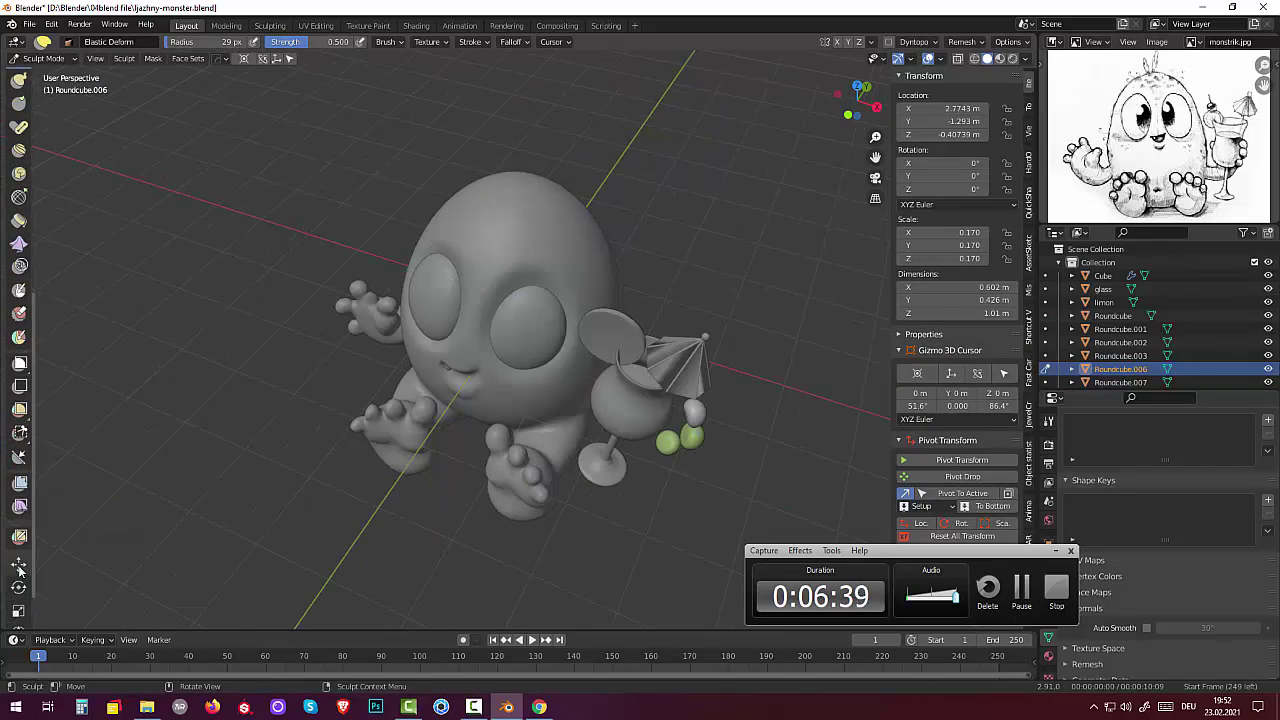
drag(740, 393, 721, 344)
middle_drag(721, 344, 700, 330)
Step: Rotate and nudge the spheres closer to the glass, then return to Object Mode
click(18, 587)
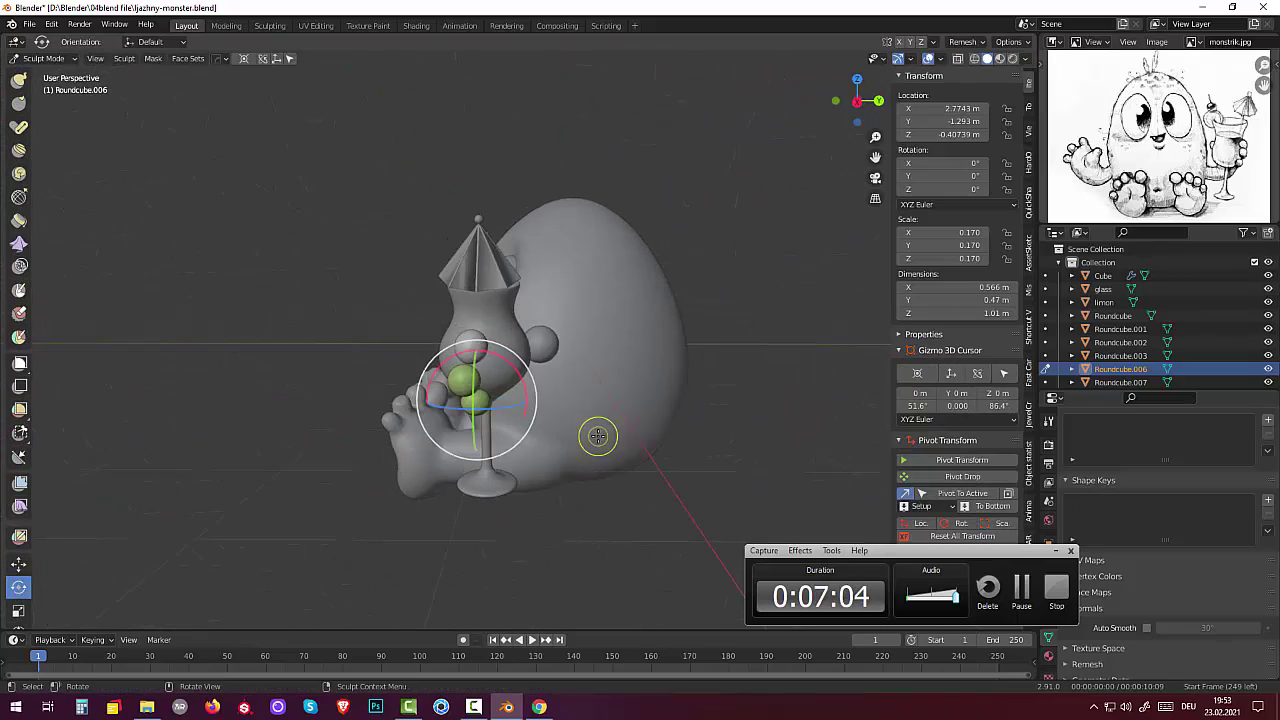
mouse_move(600, 380)
middle_down()
mouse_move(890, 380)
mouse_move(837, 357)
middle_up()
click(18, 563)
drag(820, 360, 812, 366)
middle_drag(812, 366, 823, 466)
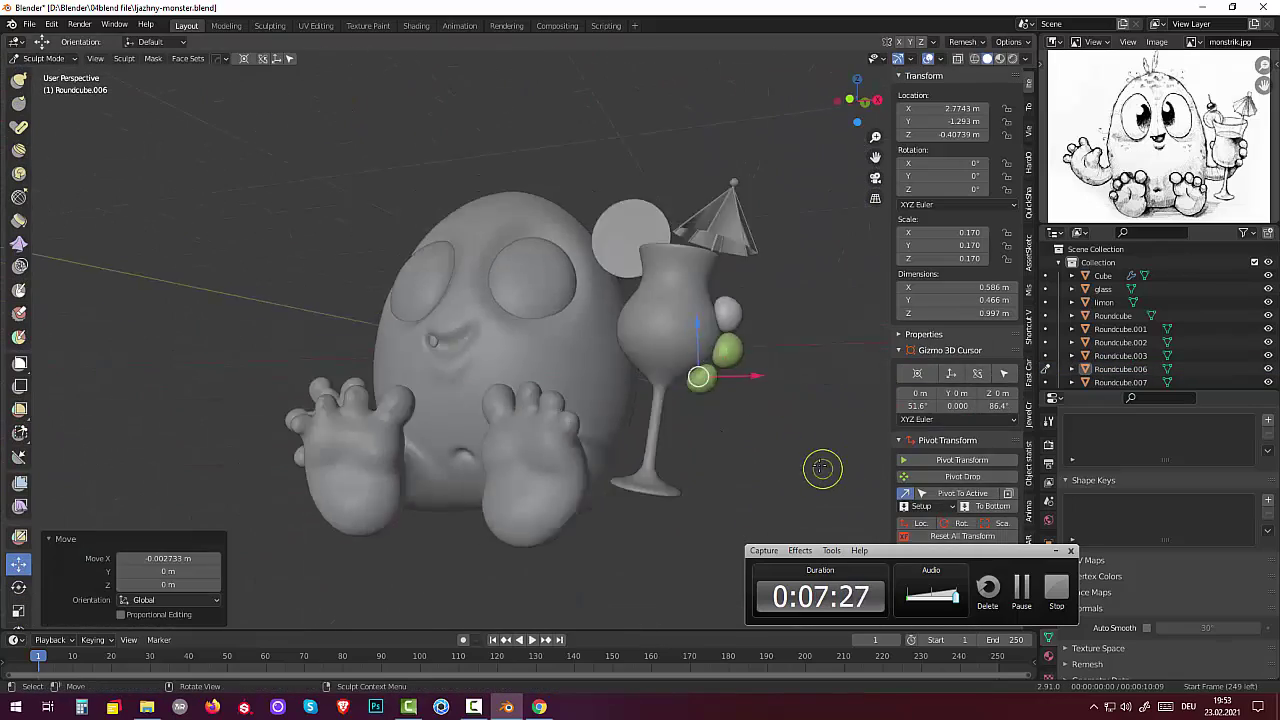
click(40, 58)
click(62, 74)
mouse_move(500, 350)
middle_down()
mouse_move(420, 360)
mouse_move(466, 381)
mouse_move(600, 300)
mouse_move(450, 350)
middle_up()
Step: Slim Roundcube.004 to 0.189 along X
key(s)
key(x)
click(446, 390)
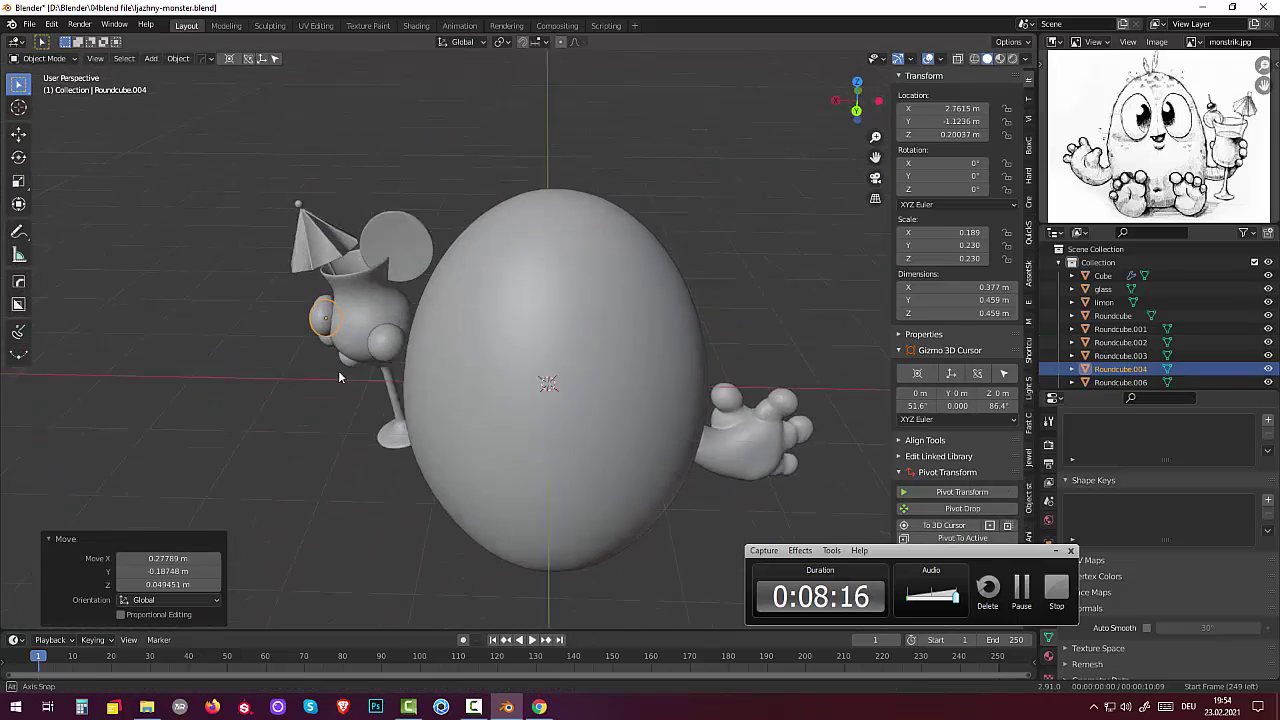
Step: Shift a finger sphere along X and tilt it so it hugs the cocktail glass
middle_drag(343, 366, 320, 352)
click(318, 350)
mouse_move(323, 527)
middle_down()
mouse_move(286, 343)
mouse_move(400, 360)
mouse_move(500, 430)
mouse_move(750, 380)
middle_up()
key(g)
key(x)
click(400, 360)
key(ctrl+Tab)
key(ctrl+Tab)
key(g)
click(519, 444)
key(r)
click(766, 309)
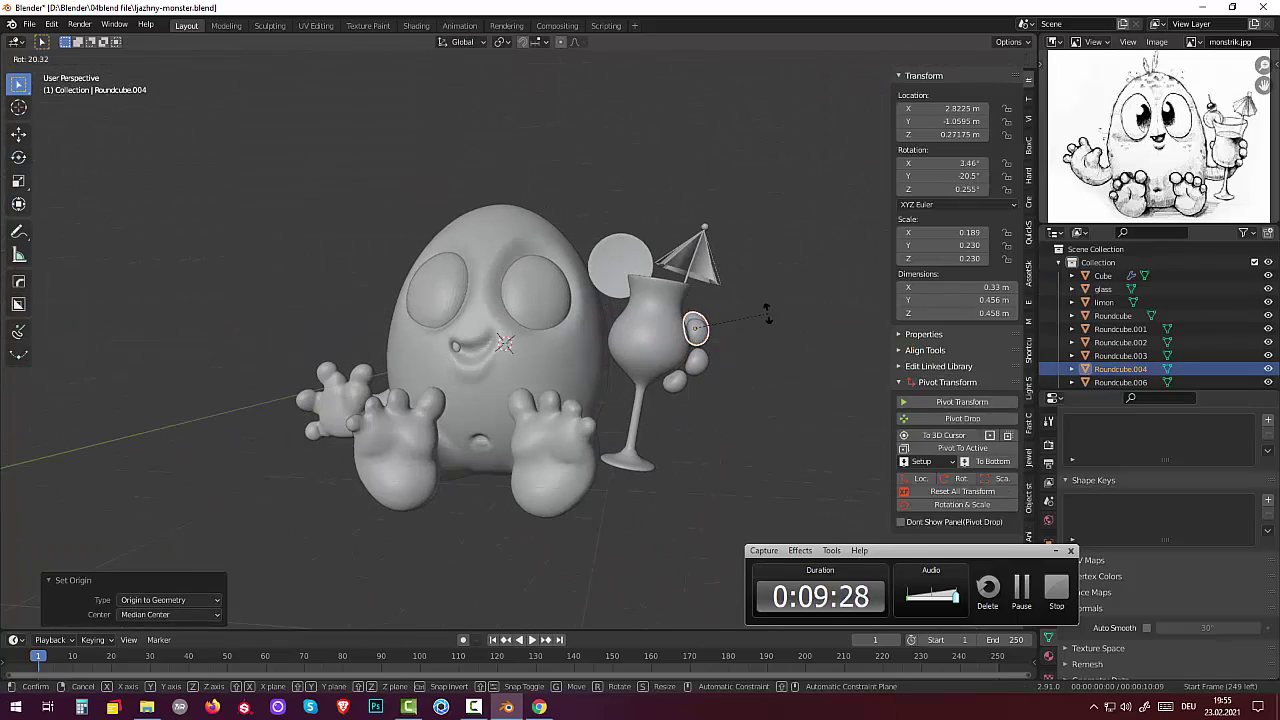
key(r)
mouse_move(766, 309)
middle_down()
mouse_move(515, 342)
mouse_move(477, 434)
middle_up()
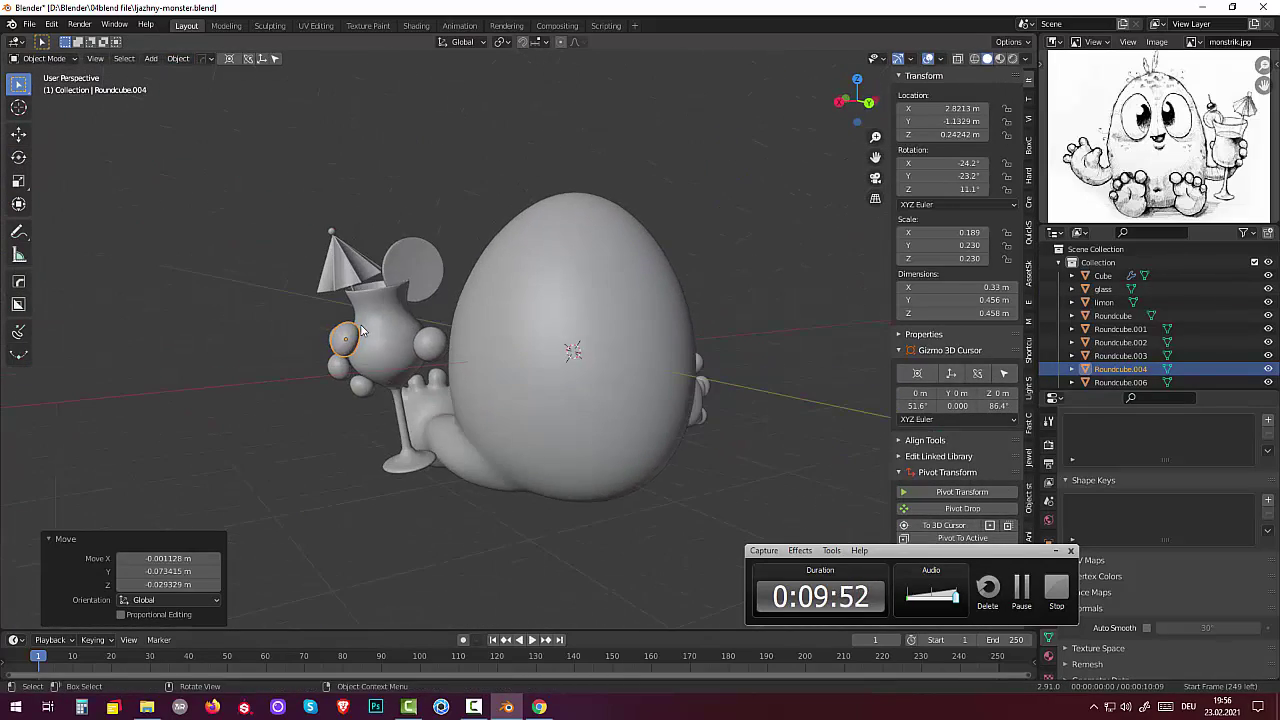
Step: Duplicate the tilted finger sphere, rotating and scaling the copies around the glass
key(shift+d)
click(560, 400)
key(r)
click(640, 375)
mouse_move(560, 400)
middle_down()
mouse_move(700, 360)
mouse_move(680, 365)
middle_up()
key(s)
click(667, 366)
key(shift+d)
click(480, 320)
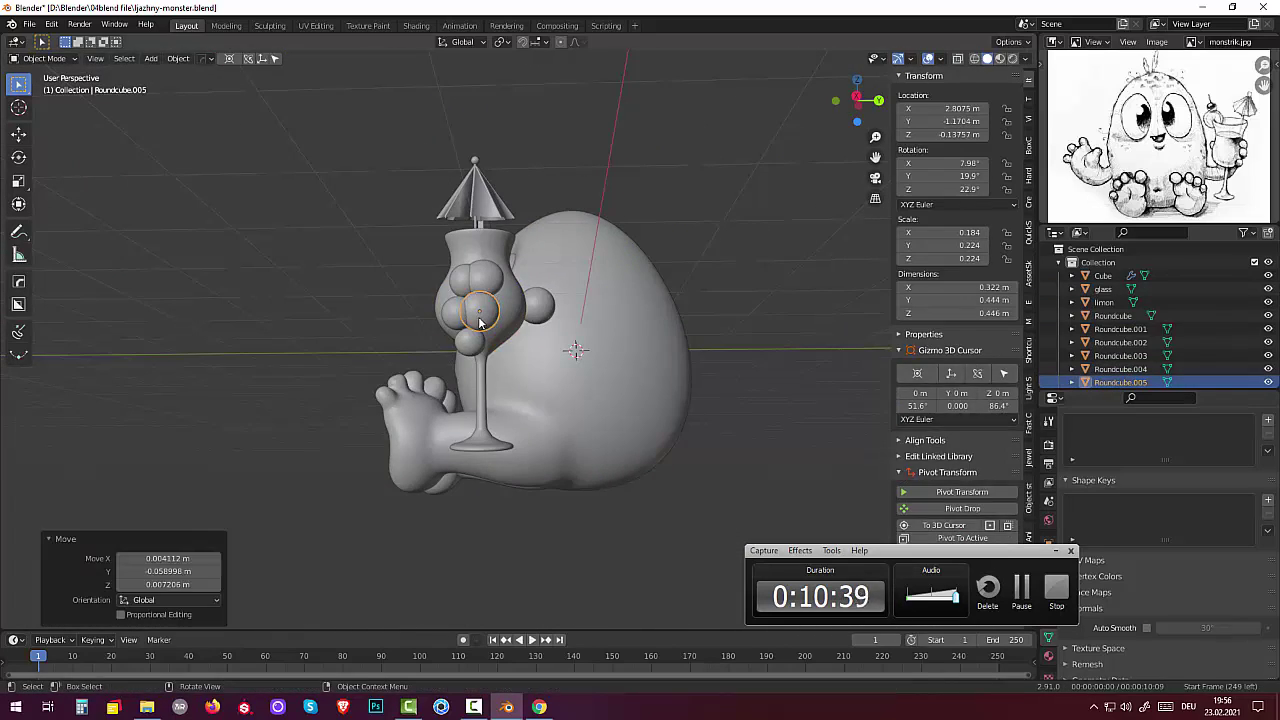
mouse_move(480, 320)
middle_down()
mouse_move(609, 323)
mouse_move(578, 473)
mouse_move(620, 336)
middle_up()
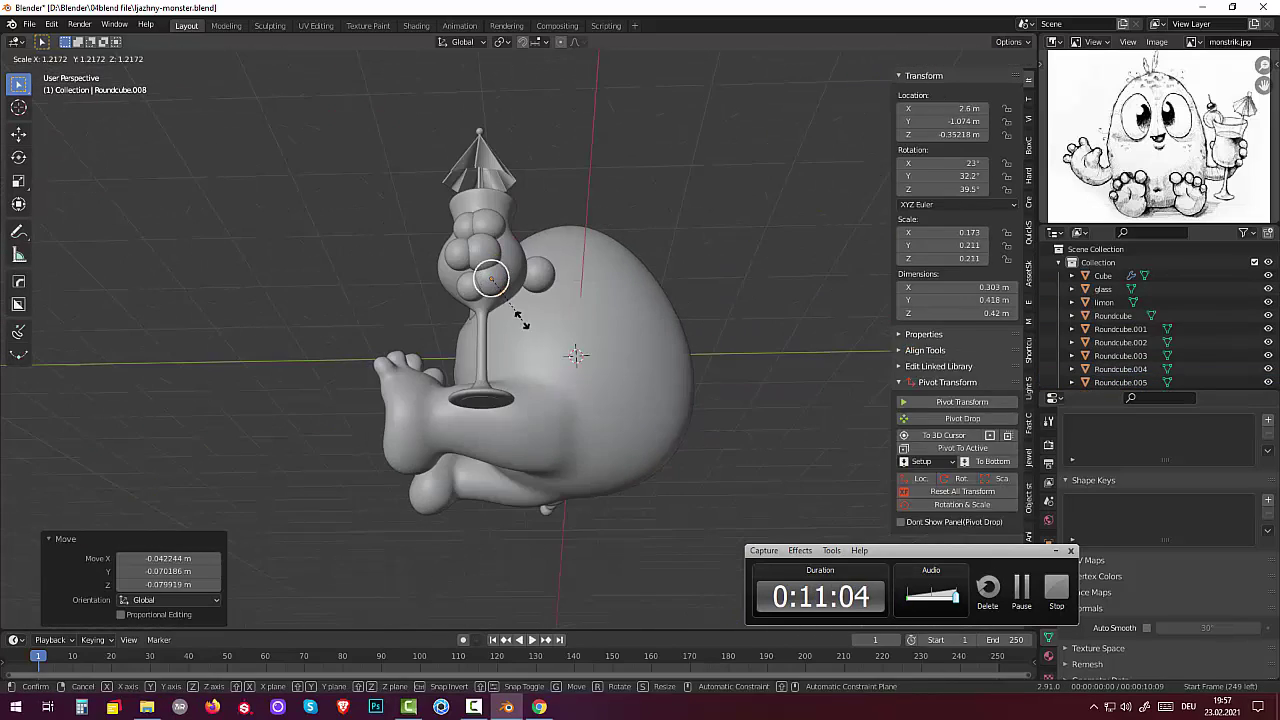
Step: Duplicate a small sphere, enlarge it and squash it along Y into a palm, then position it
click(477, 343)
middle_drag(477, 343, 700, 380)
key(shift+d)
click(527, 356)
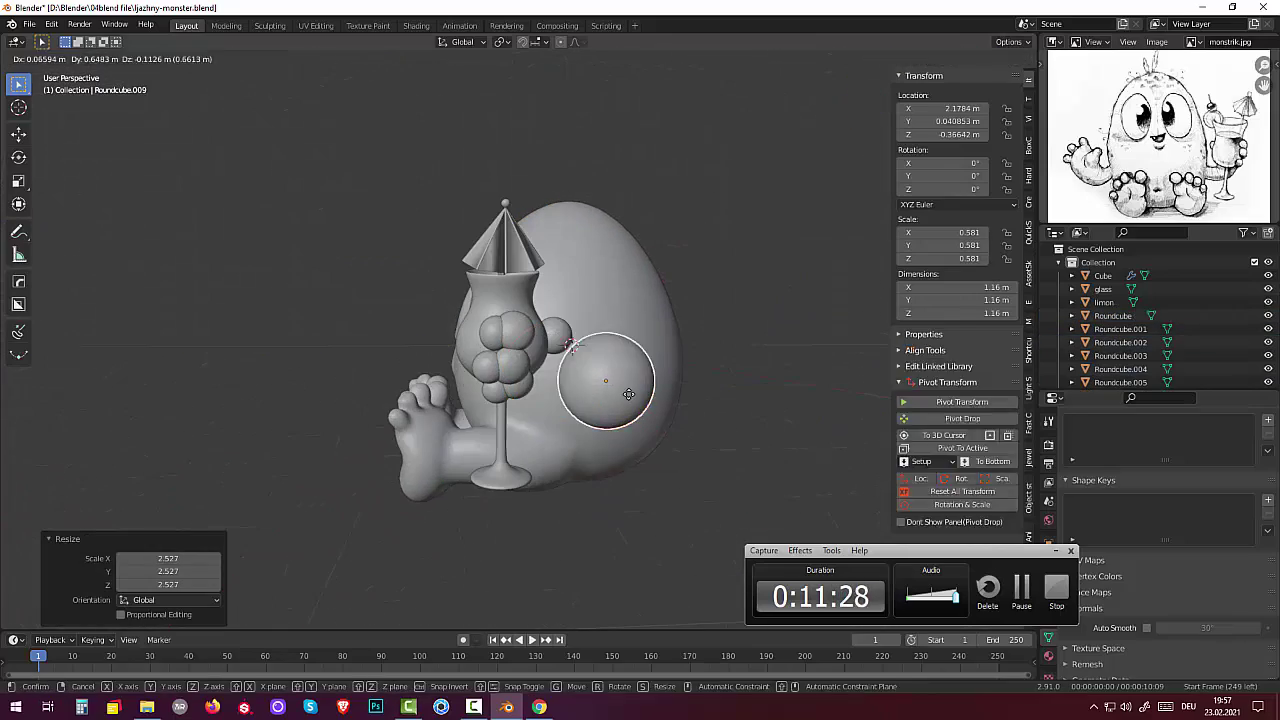
key(s)
key(y)
click(642, 431)
mouse_move(643, 438)
middle_down()
mouse_move(473, 446)
mouse_move(335, 282)
mouse_move(420, 300)
middle_up()
key(g)
click(473, 446)
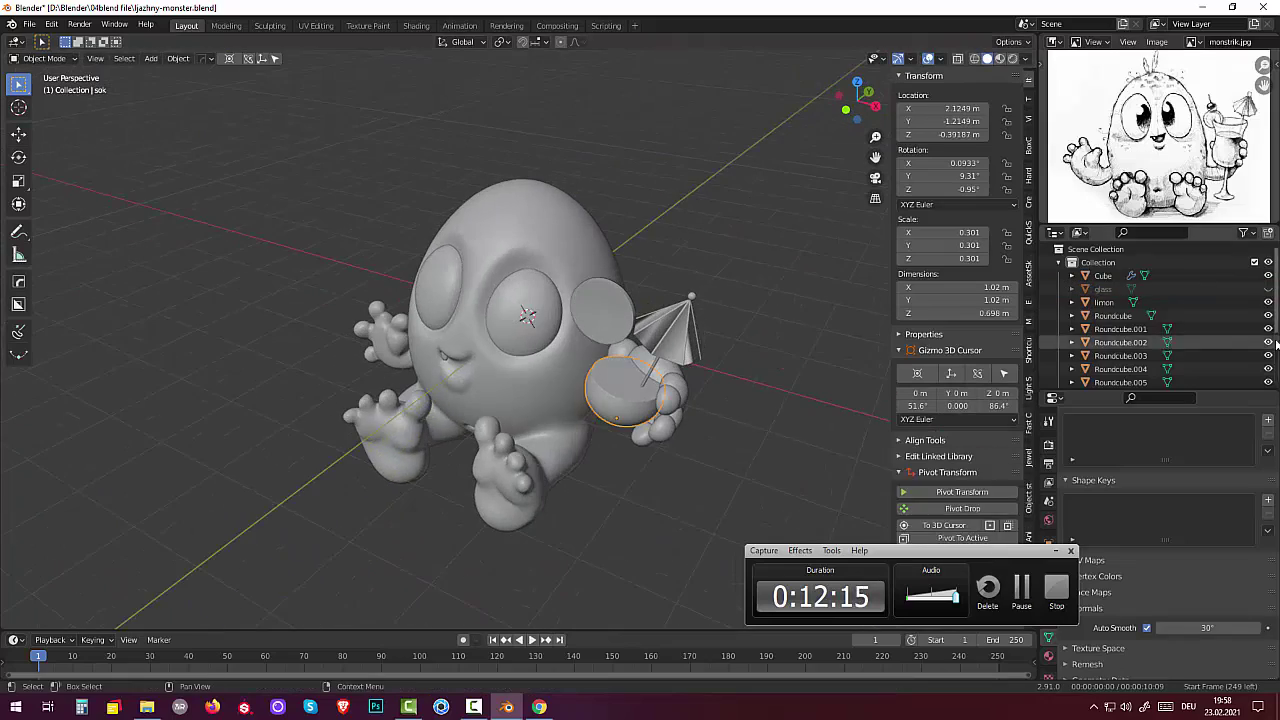
Step: Switch the hand into Sculpt Mode and view it from above
scroll(1150, 320, down, 2)
click(44, 58)
click(46, 103)
mouse_move(608, 400)
middle_down()
mouse_move(586, 423)
mouse_move(636, 398)
mouse_move(600, 410)
mouse_move(560, 380)
mouse_move(620, 400)
mouse_move(729, 334)
mouse_move(578, 440)
mouse_move(585, 386)
mouse_move(728, 393)
mouse_move(433, 355)
mouse_move(476, 416)
mouse_move(560, 400)
mouse_move(143, 71)
middle_up()
Step: Move the new arm piece into position and return to Sculpt Mode
key(ctrl+Tab)
click(585, 386)
key(g)
click(433, 355)
click(45, 58)
click(50, 104)
Step: Reposition another hand sphere against the glass in Object Mode
key(ctrl+Tab)
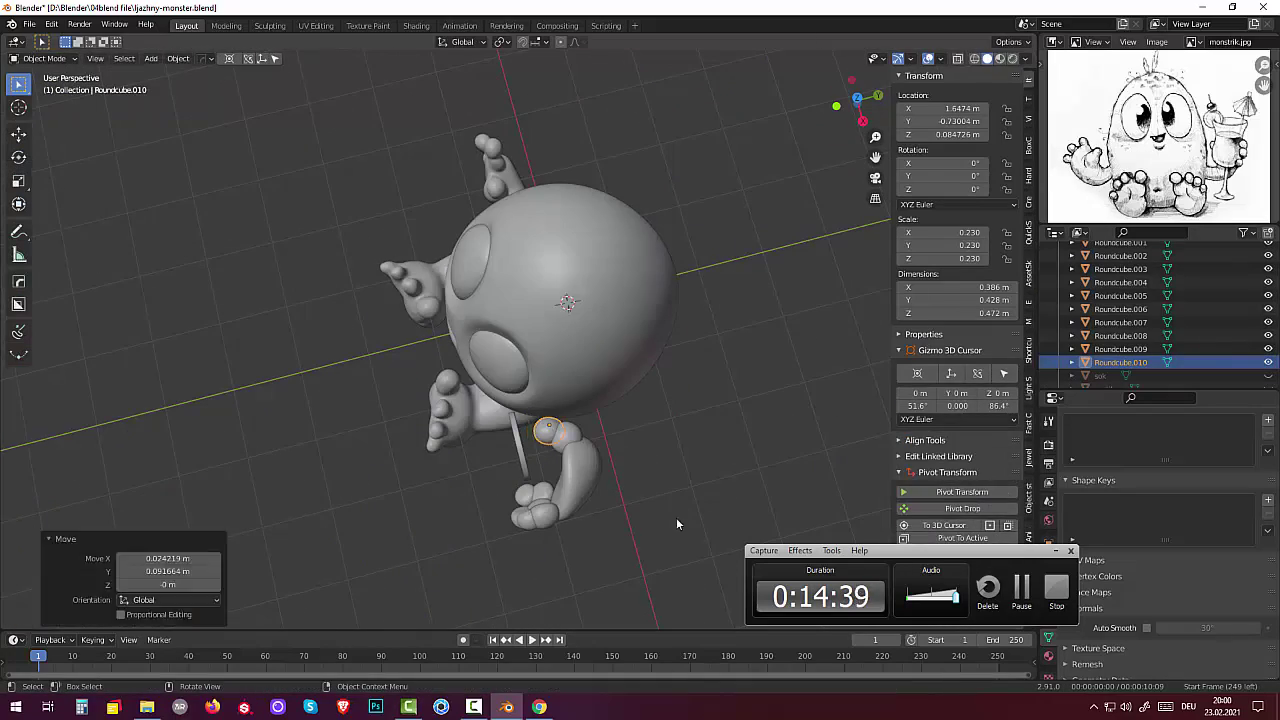
mouse_move(676, 517)
middle_down()
mouse_move(706, 432)
mouse_move(600, 380)
middle_up()
click(586, 306)
mouse_move(586, 306)
middle_down()
mouse_move(540, 360)
mouse_move(681, 371)
mouse_move(600, 420)
middle_up()
key(g)
click(556, 366)
Step: Enter Sculpt Mode on the joined arm and orbit around the monster to inspect it
click(45, 58)
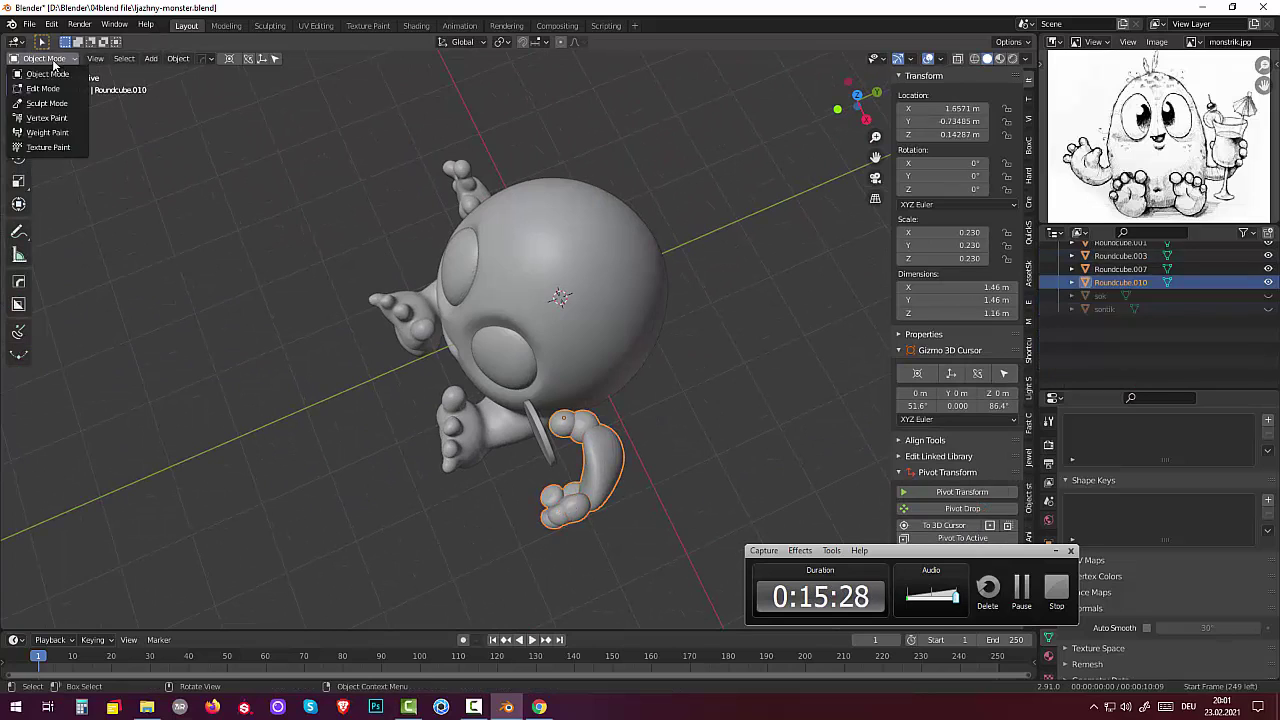
click(50, 104)
click(19, 433)
scroll(560, 340, up, 4)
middle_drag(560, 340, 30, 505)
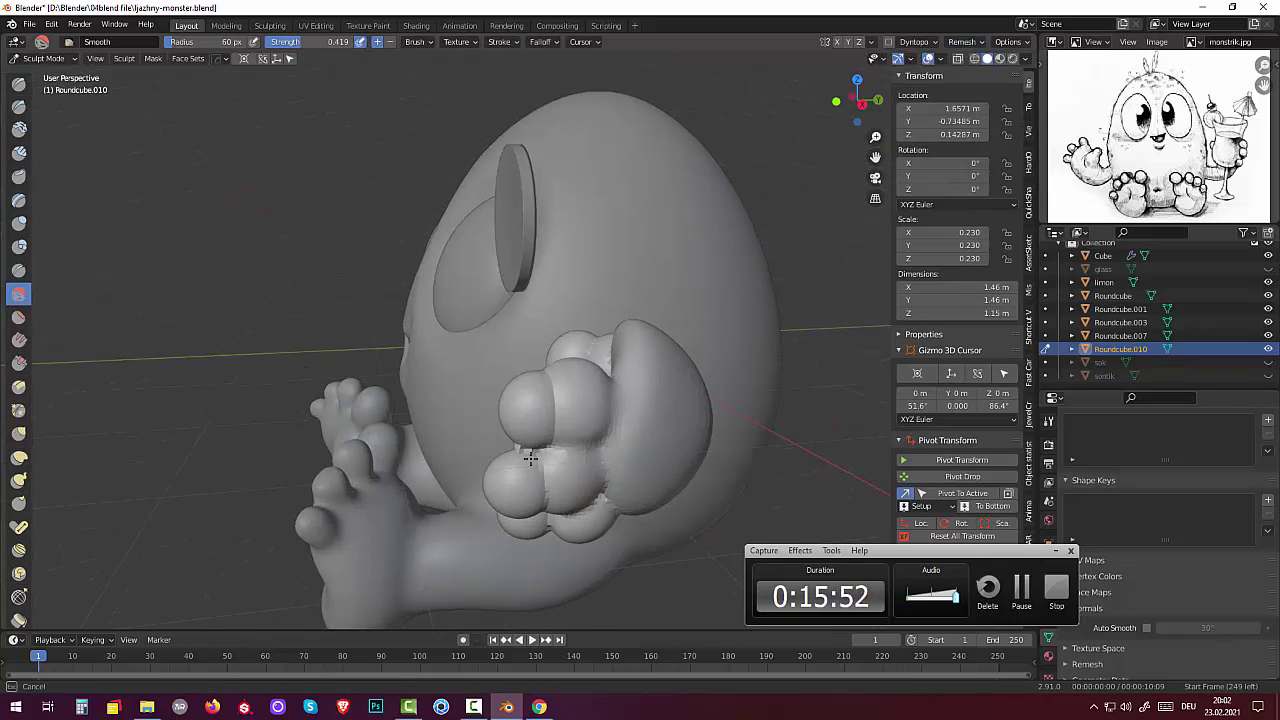
middle_drag(530, 458, 797, 330)
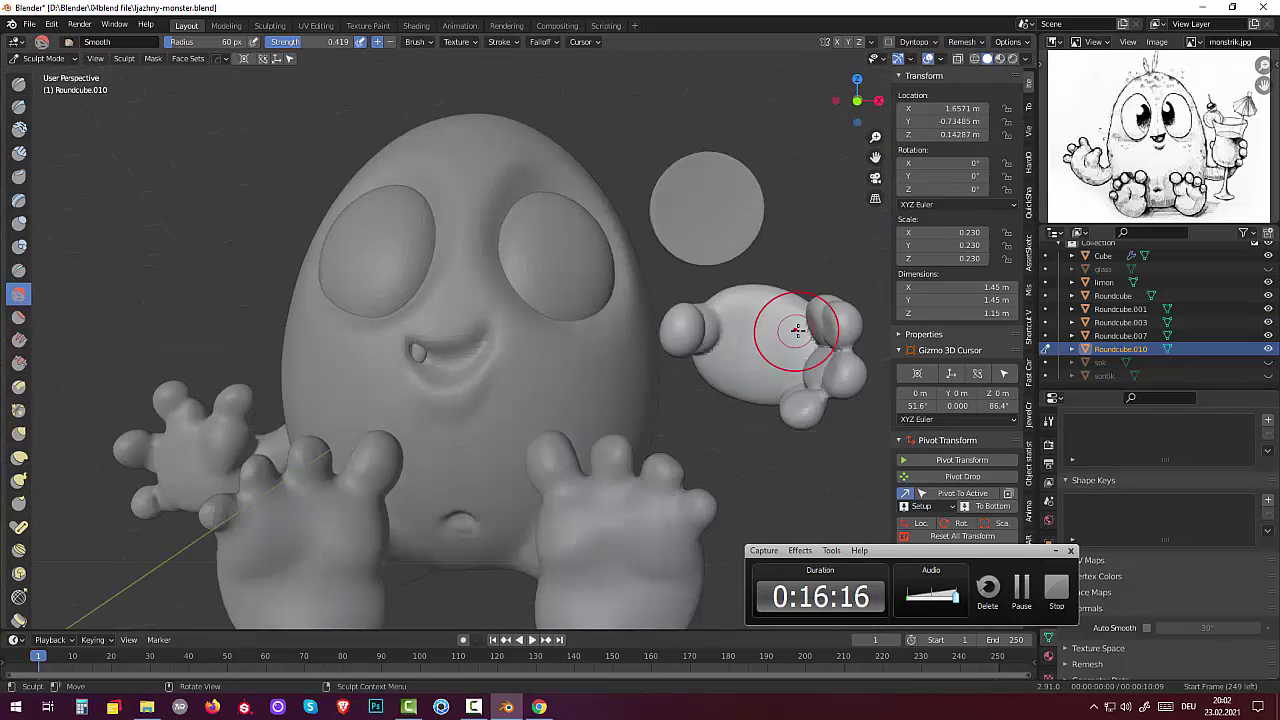
middle_drag(728, 357, 5, 378)
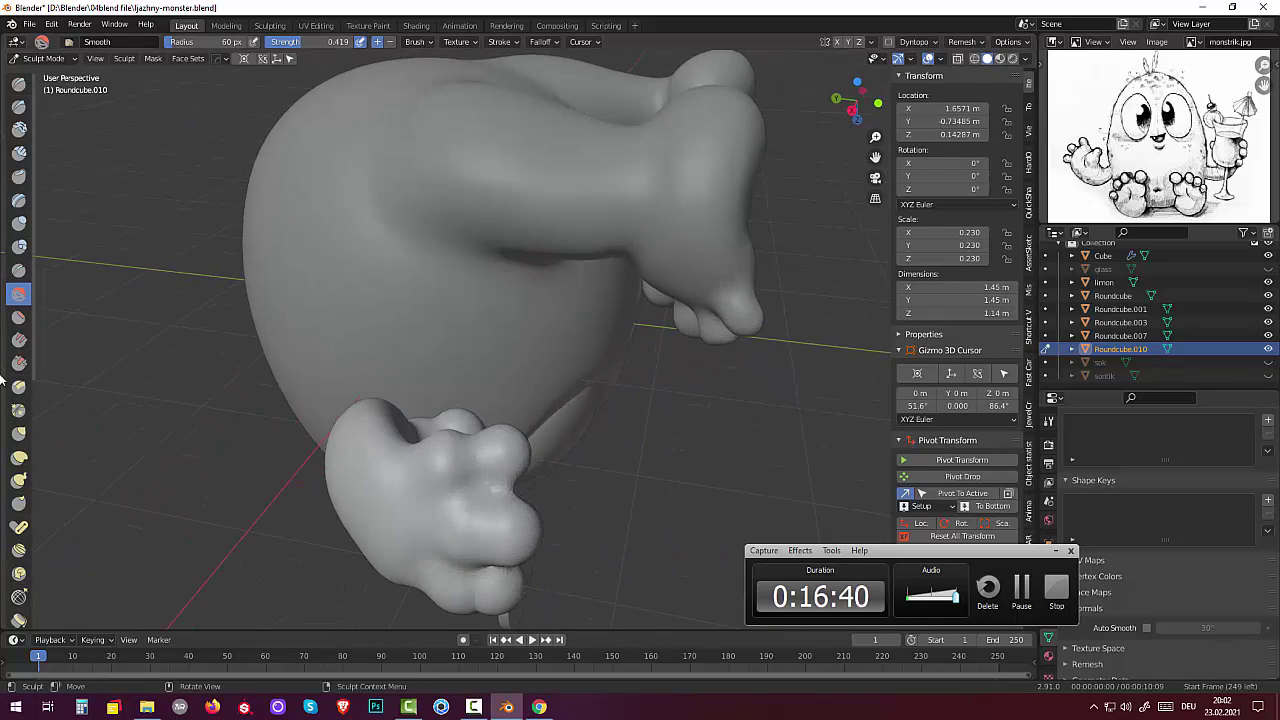
middle_drag(481, 490, 20, 458)
middle_drag(517, 325, 461, 95)
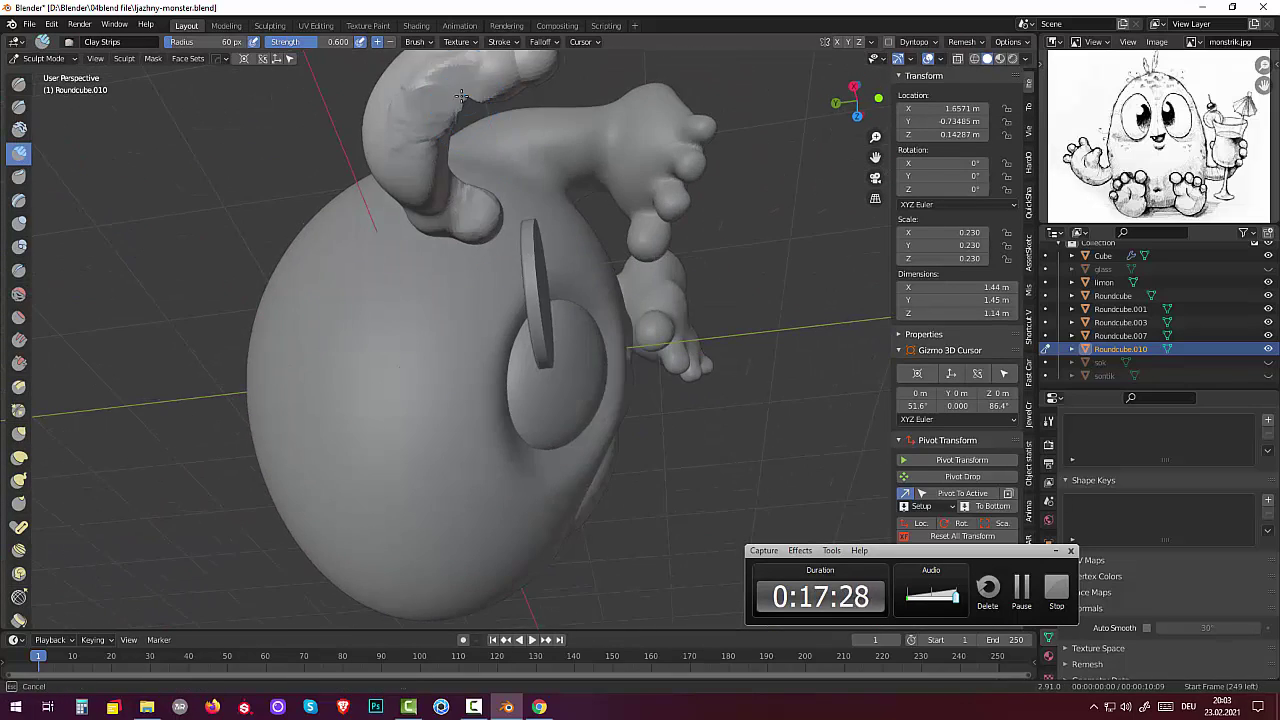
mouse_move(8, 328)
middle_down()
mouse_move(460, 282)
mouse_move(230, 265)
mouse_move(286, 163)
mouse_move(293, 400)
middle_up()
mouse_move(210, 367)
middle_down()
mouse_move(537, 297)
mouse_move(10, 230)
middle_up()
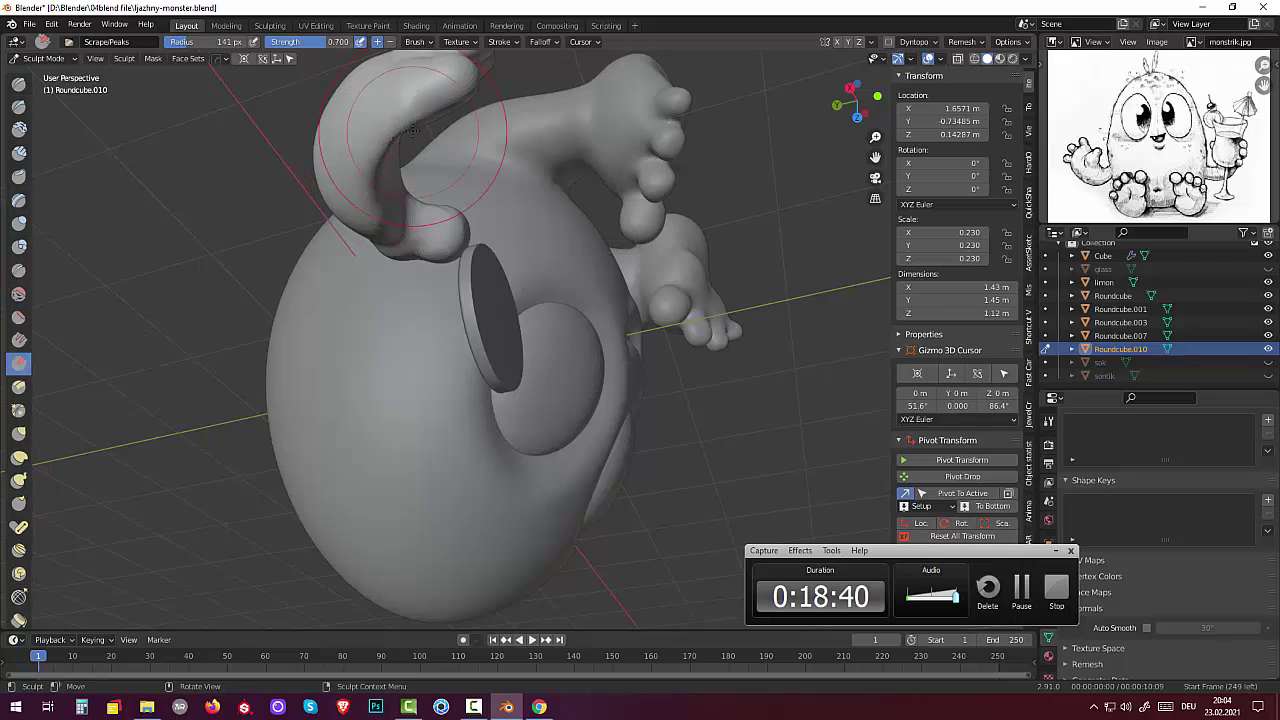
middle_drag(413, 130, 20, 470)
middle_drag(302, 398, 3, 397)
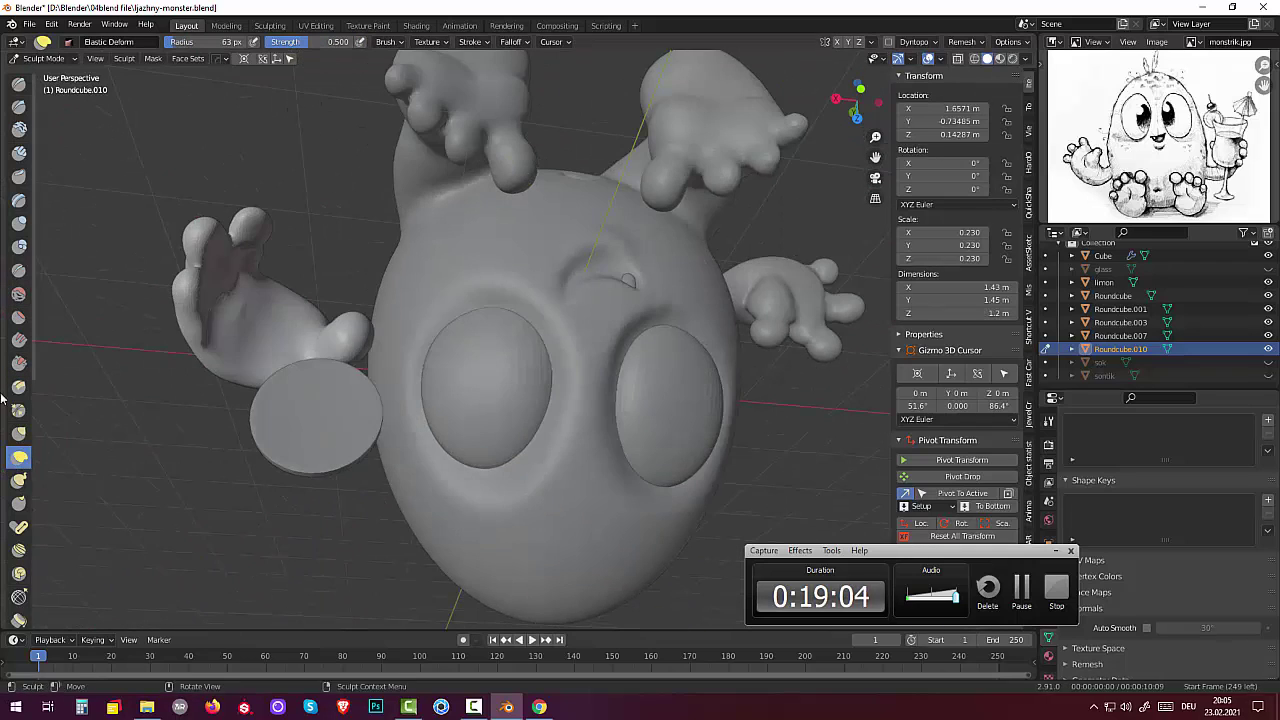
middle_drag(238, 314, 618, 403)
Step: Shape the hands with alternating Inflate/Deflate, Smooth and Elastic Deform brush strokes
key(i)
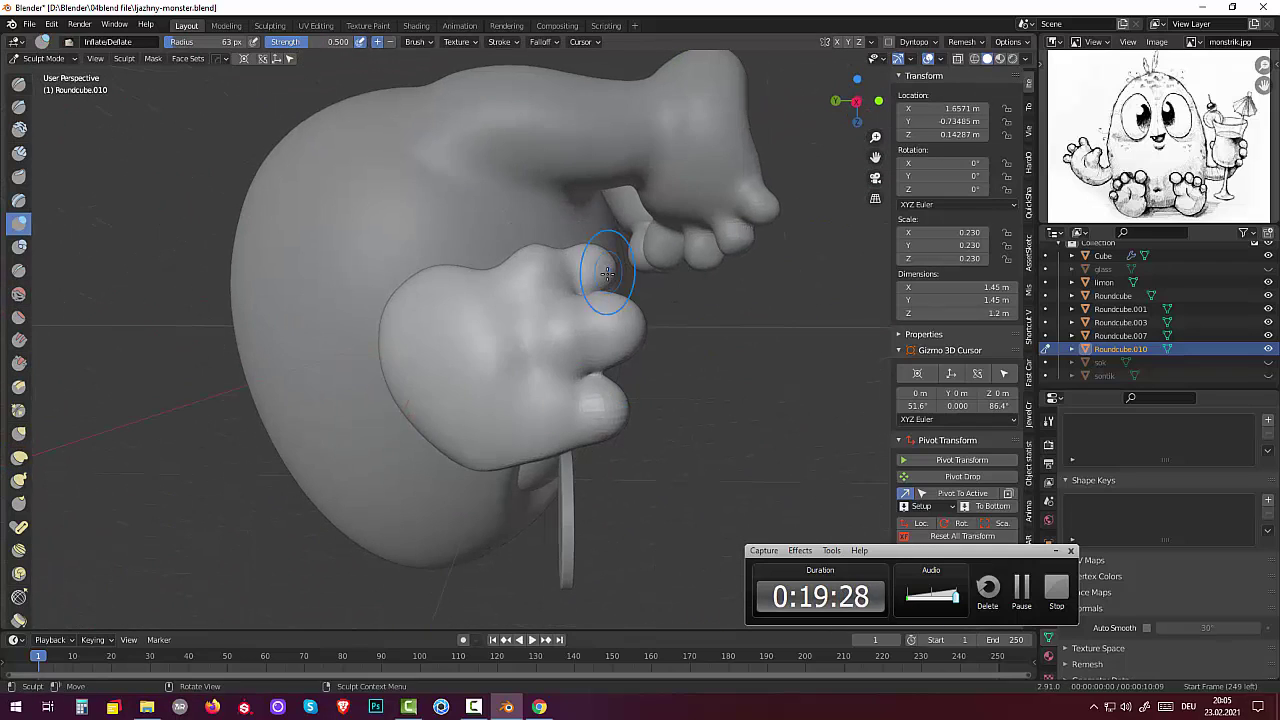
mouse_move(607, 272)
middle_down()
mouse_move(229, 357)
mouse_move(476, 376)
middle_up()
key(shift+s)
mouse_move(566, 456)
middle_down()
mouse_move(450, 400)
mouse_move(360, 333)
mouse_move(409, 388)
mouse_move(600, 440)
middle_up()
key(e)
key(i)
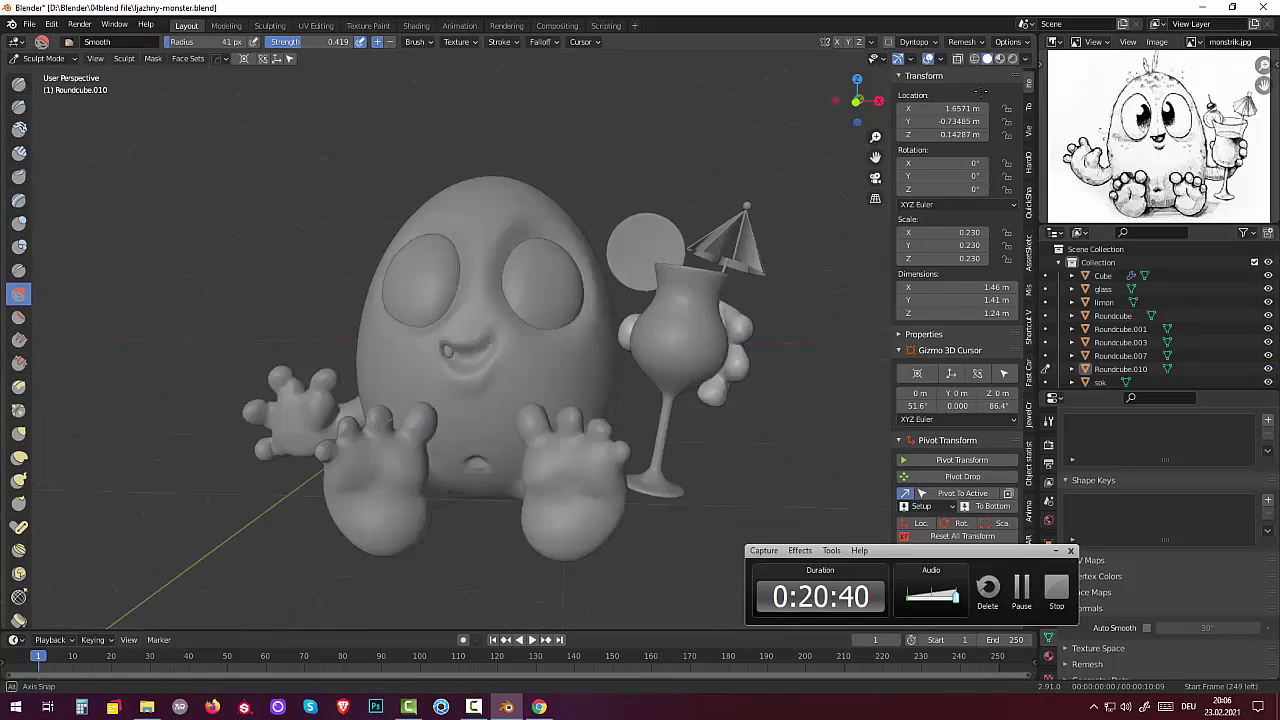
key(shift+s)
mouse_move(665, 474)
middle_down()
mouse_move(415, 368)
mouse_move(705, 376)
mouse_move(83, 347)
middle_up()
key(e)
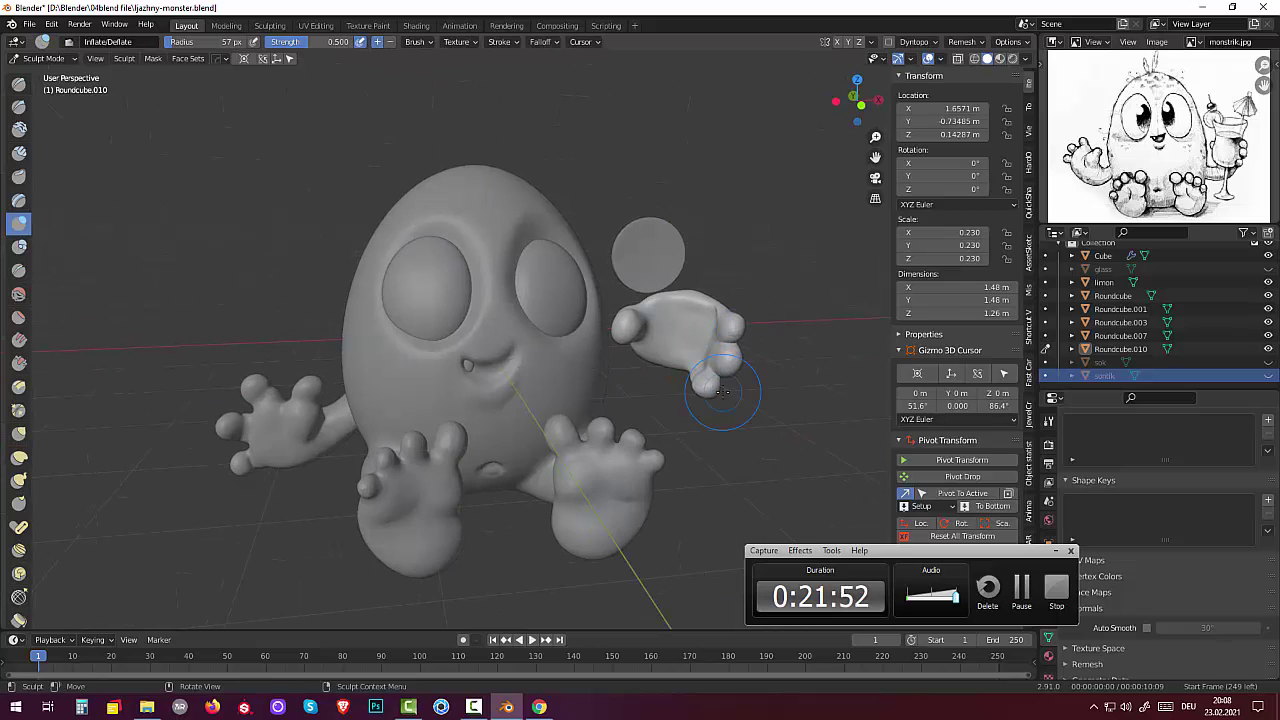
mouse_move(722, 392)
middle_down()
mouse_move(63, 371)
mouse_move(713, 347)
middle_up()
scroll(713, 347, down, 2)
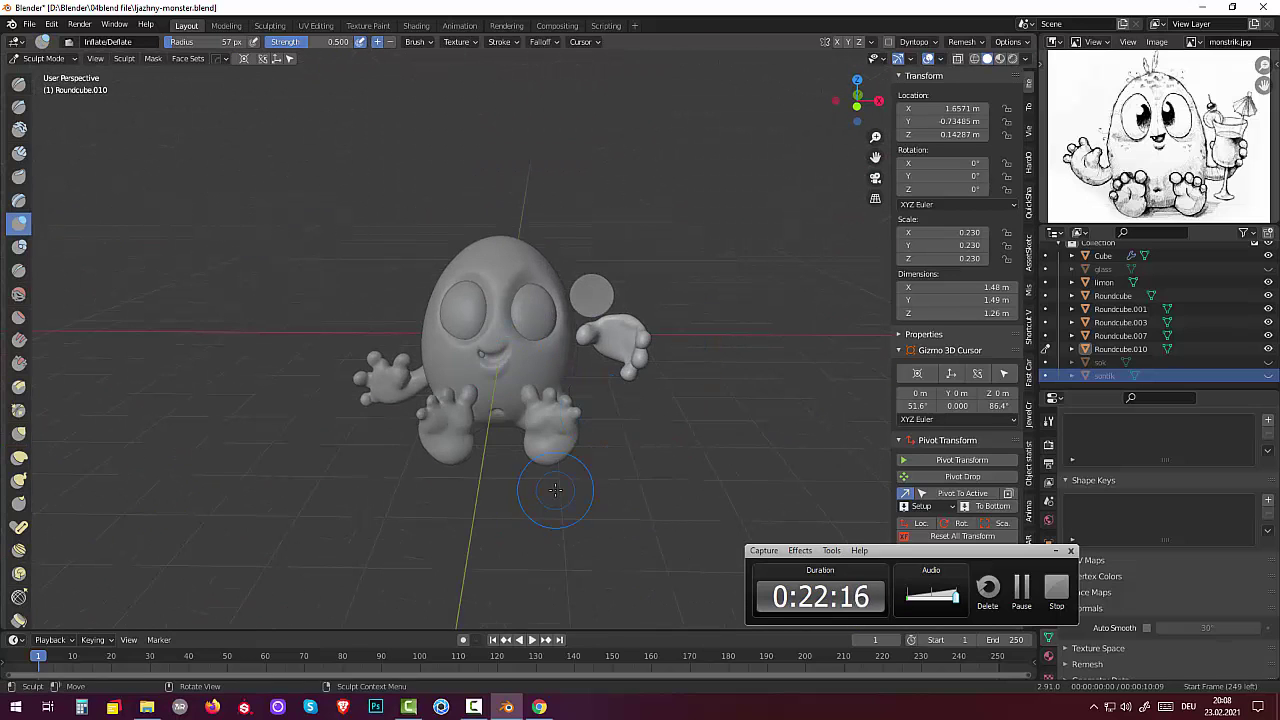
middle_drag(300, 400, 463, 406)
Step: Add a Round Cube mesh and move it out beside the body
key(shift+a)
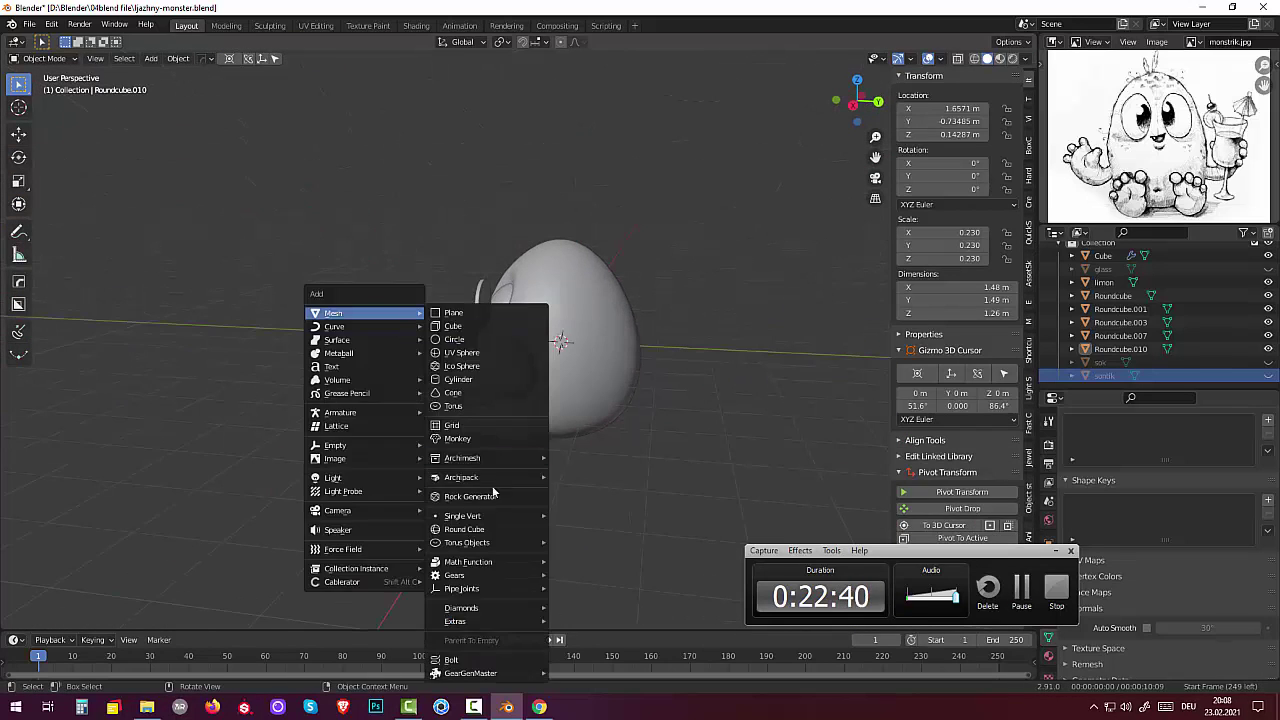
click(486, 500)
click(125, 285)
mouse_move(600, 380)
middle_down()
mouse_move(511, 300)
mouse_move(517, 338)
middle_up()
key(g)
click(511, 278)
middle_drag(700, 380, 826, 326)
Step: In Edit Mode, shrink the Round Cube and stretch it along Z into a capsule
key(Tab)
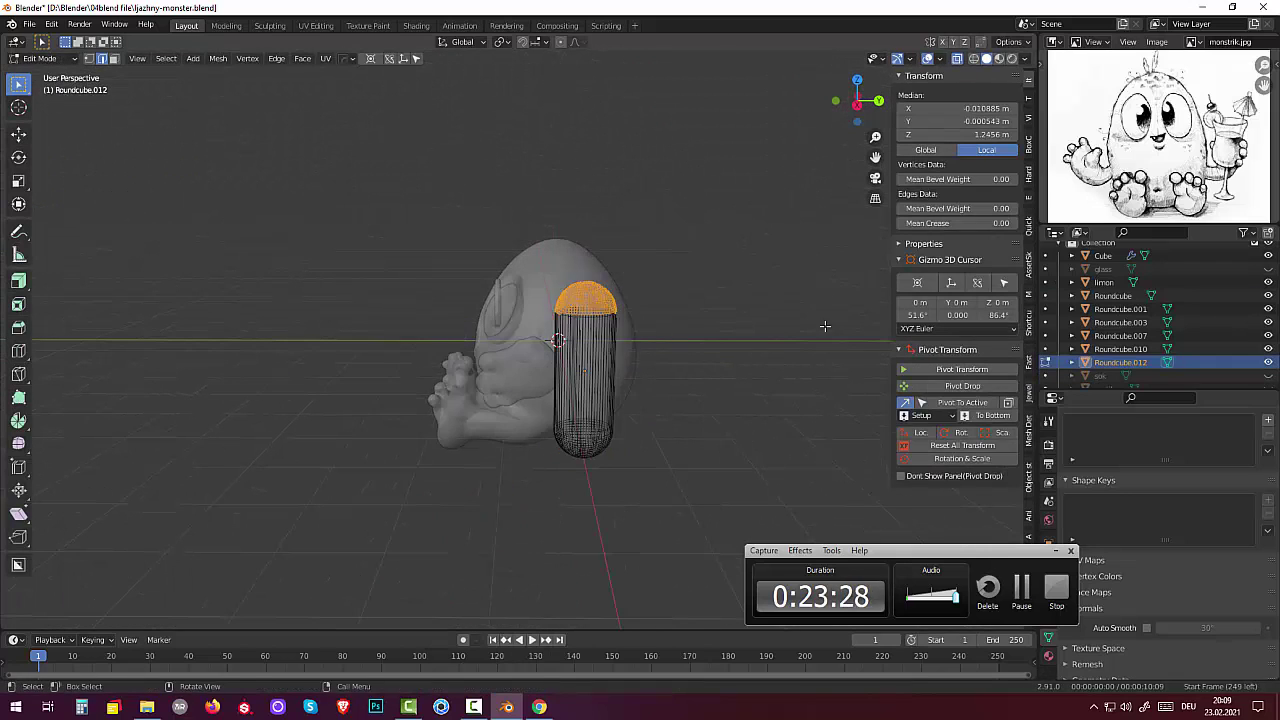
key(s)
click(709, 437)
key(g)
key(z)
click(754, 371)
mouse_move(754, 371)
middle_down()
mouse_move(737, 449)
mouse_move(640, 280)
middle_up()
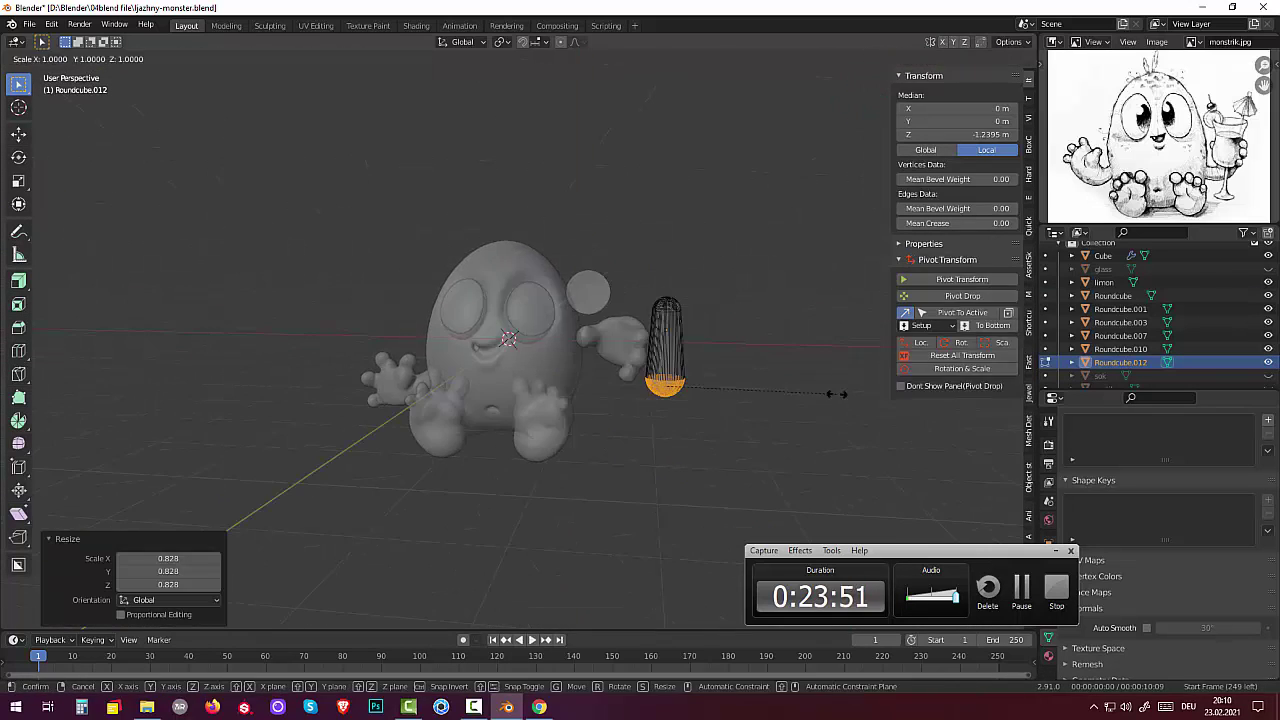
Step: Select the capsule's lower vertices and add 12 loop cuts around it
drag(637, 277, 766, 314)
middle_drag(766, 314, 511, 433)
drag(511, 433, 350, 395)
mouse_move(350, 395)
middle_down()
mouse_move(819, 475)
mouse_move(760, 400)
mouse_move(774, 376)
middle_up()
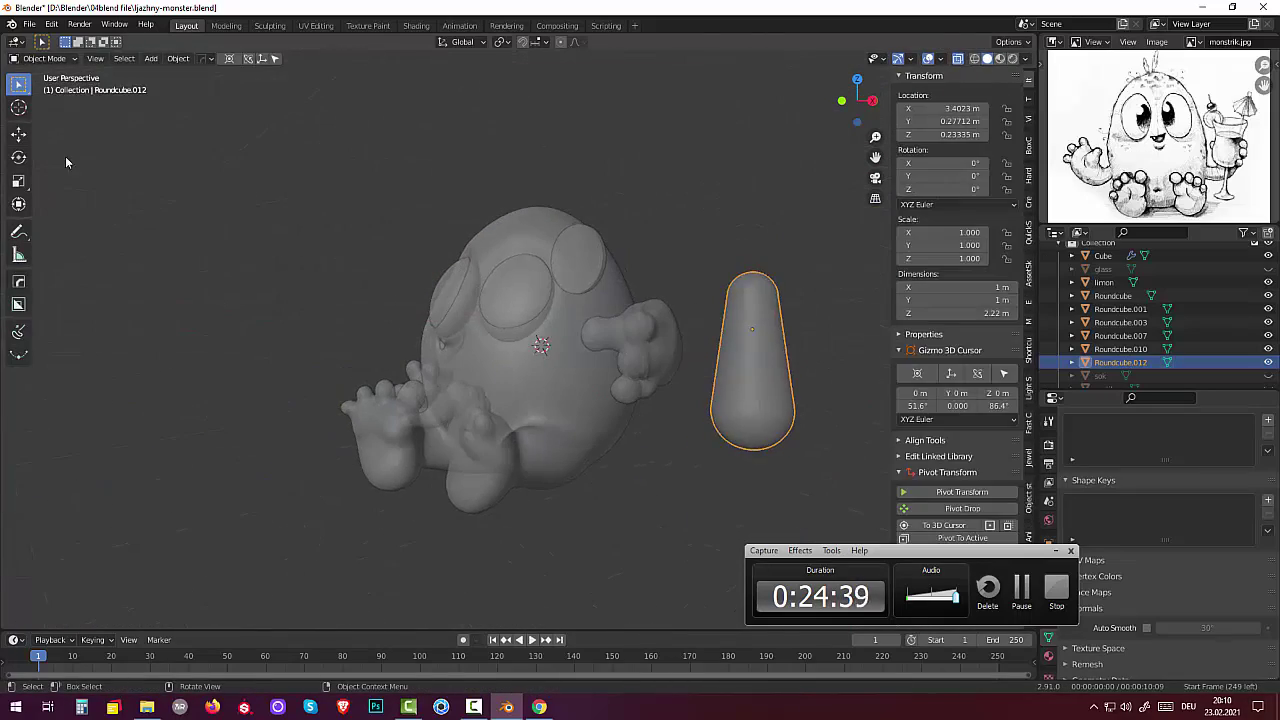
key(ctrl+r)
scroll(774, 376, up, 11)
click(774, 376)
right_click(774, 376)
middle_drag(98, 133, 300, 250)
Step: Scale and rotate the capsule, then place it beside the monster's lower hand
click(40, 58)
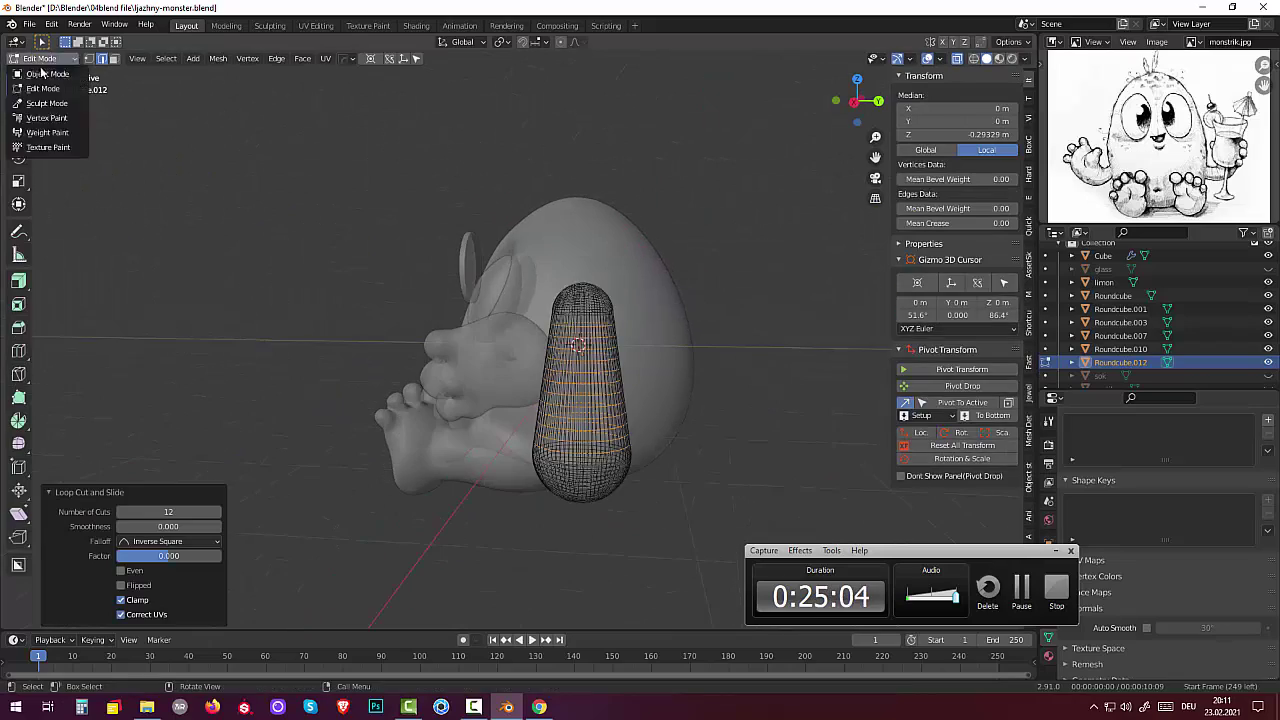
click(45, 72)
key(s)
click(702, 451)
mouse_move(702, 451)
middle_down()
mouse_move(407, 460)
mouse_move(408, 504)
mouse_move(442, 416)
mouse_move(603, 328)
mouse_move(644, 467)
mouse_move(700, 520)
middle_up()
key(r)
key(s)
click(442, 416)
key(g)
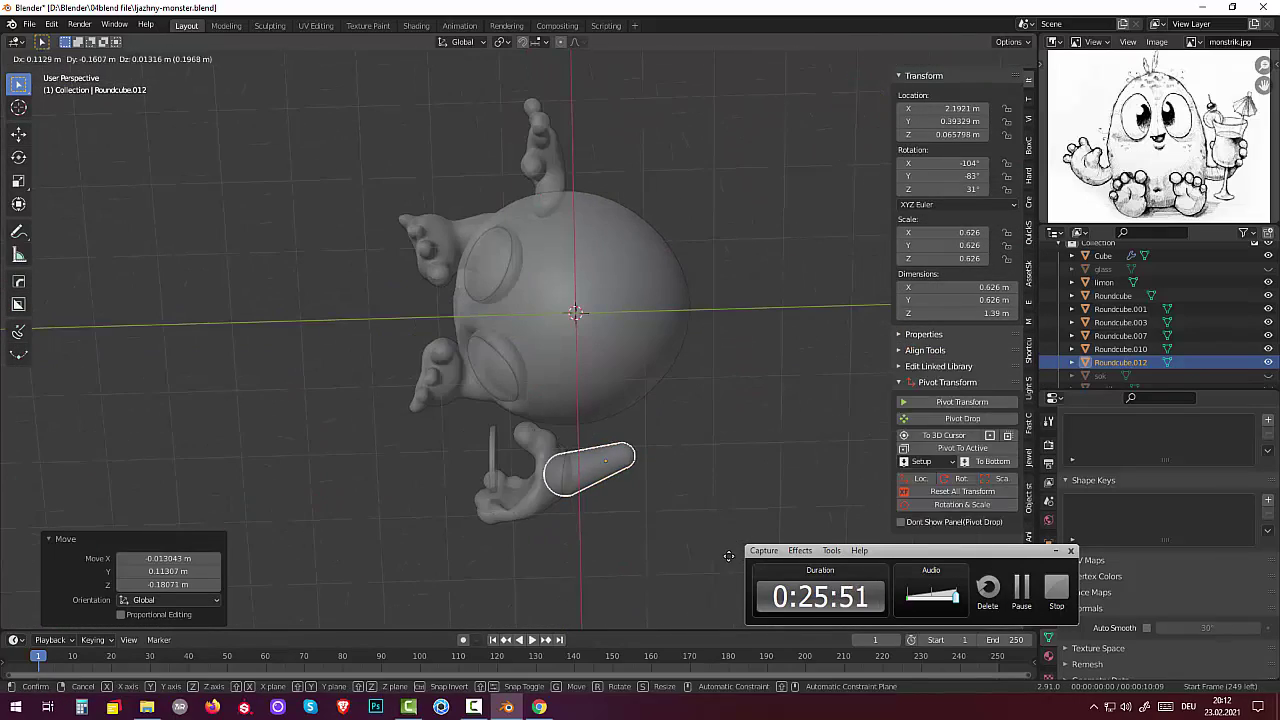
click(730, 475)
key(ctrl+Tab)
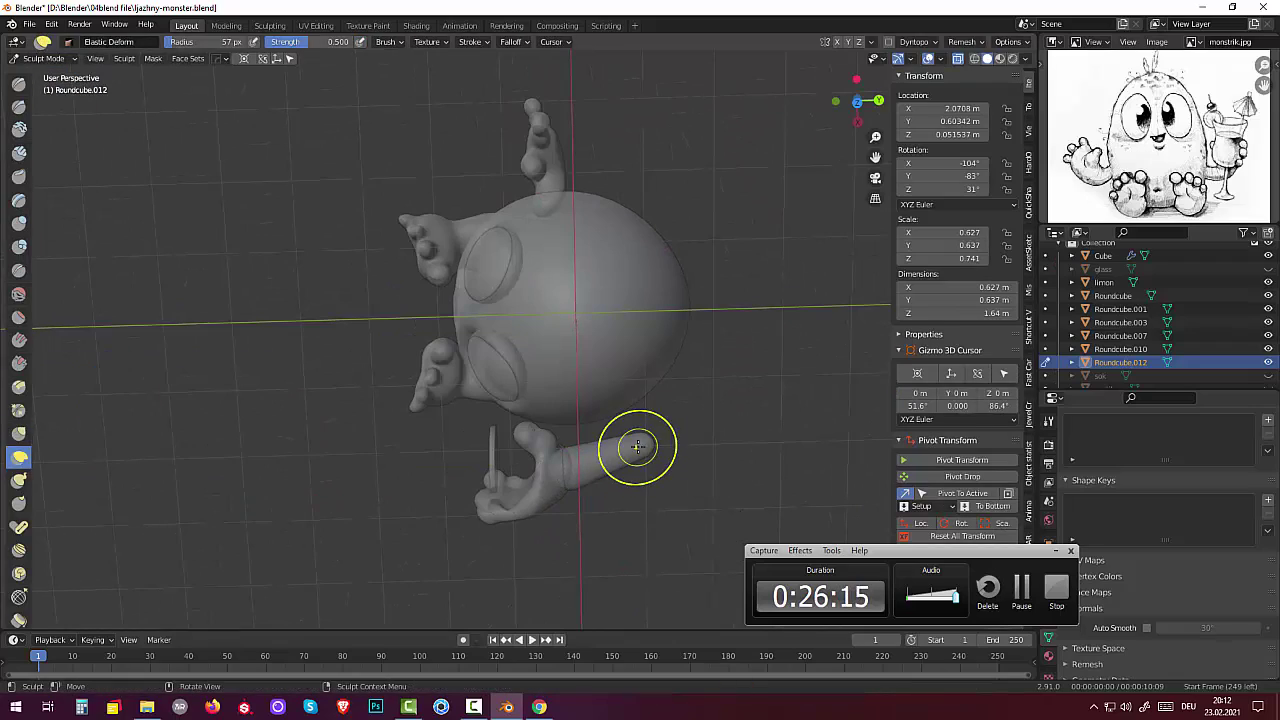
Step: Pull the capsule into an arm shape with grab strokes and rotate it
middle_drag(600, 405, 660, 390)
drag(660, 390, 681, 381)
mouse_move(681, 381)
middle_down()
mouse_move(523, 391)
mouse_move(633, 538)
middle_up()
mouse_move(577, 442)
middle_down()
mouse_move(766, 371)
mouse_move(674, 383)
middle_up()
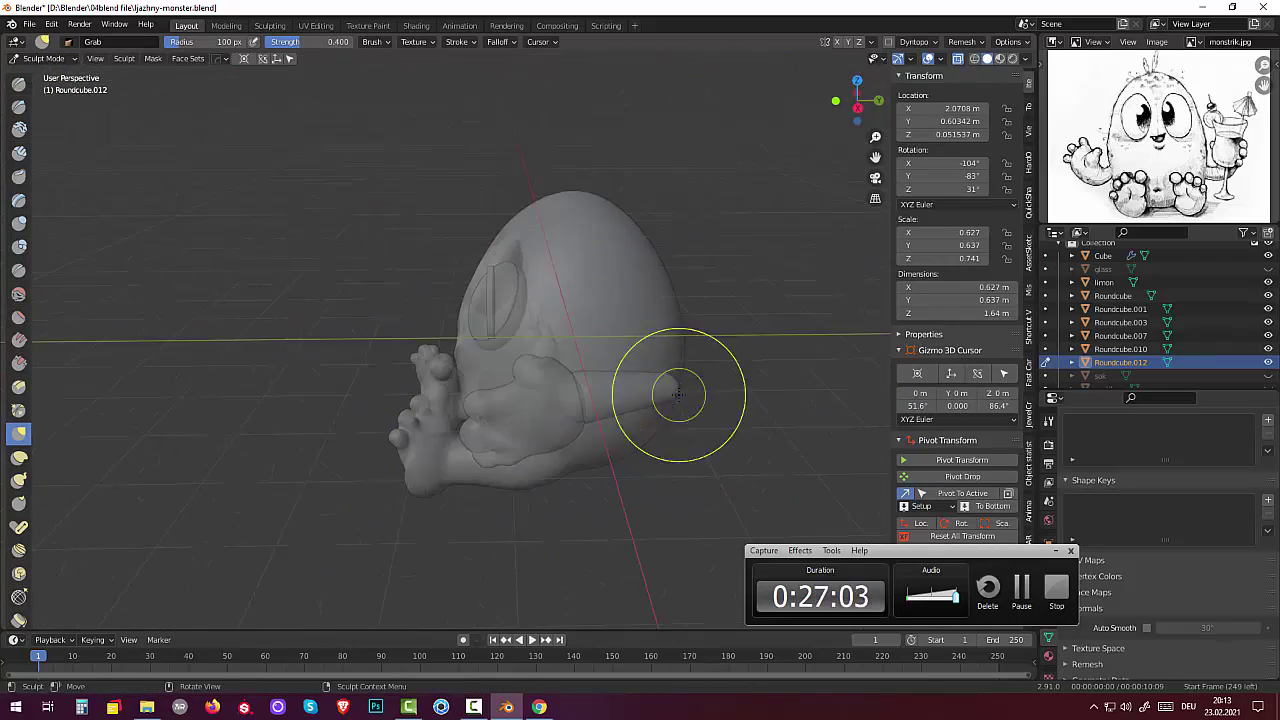
key(r)
click(453, 480)
mouse_move(482, 480)
middle_down()
mouse_move(546, 422)
mouse_move(611, 408)
mouse_move(594, 300)
mouse_move(428, 449)
mouse_move(604, 357)
mouse_move(767, 382)
middle_up()
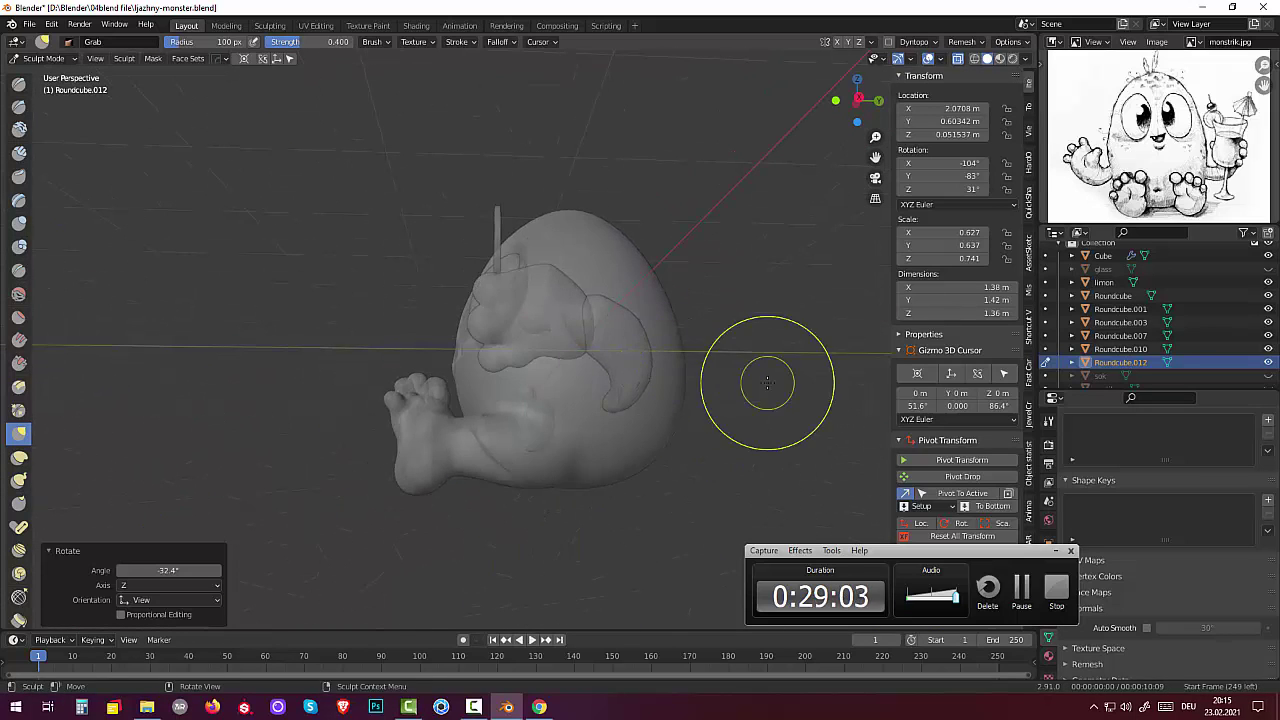
mouse_move(650, 367)
middle_down()
mouse_move(471, 423)
mouse_move(500, 405)
mouse_move(768, 501)
mouse_move(663, 491)
middle_up()
Step: Select the new arm piece and move it to a new position
key(ctrl+z)
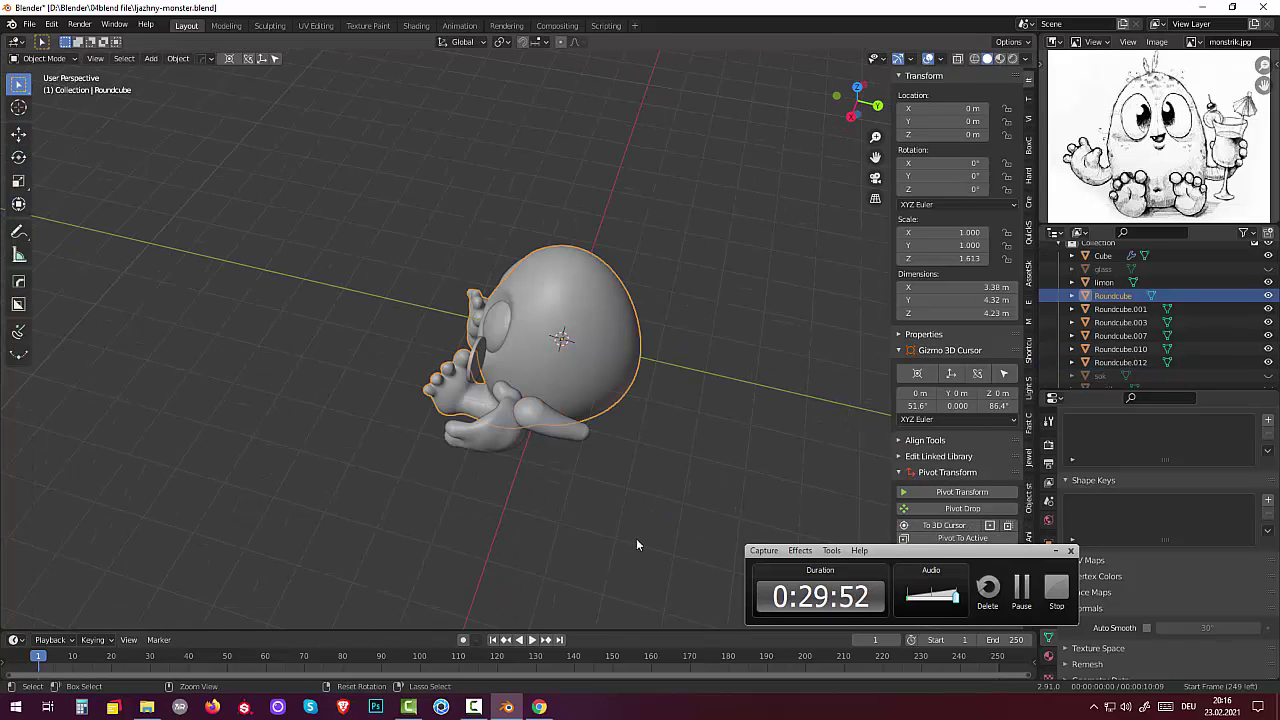
click(573, 438)
key(g)
click(560, 470)
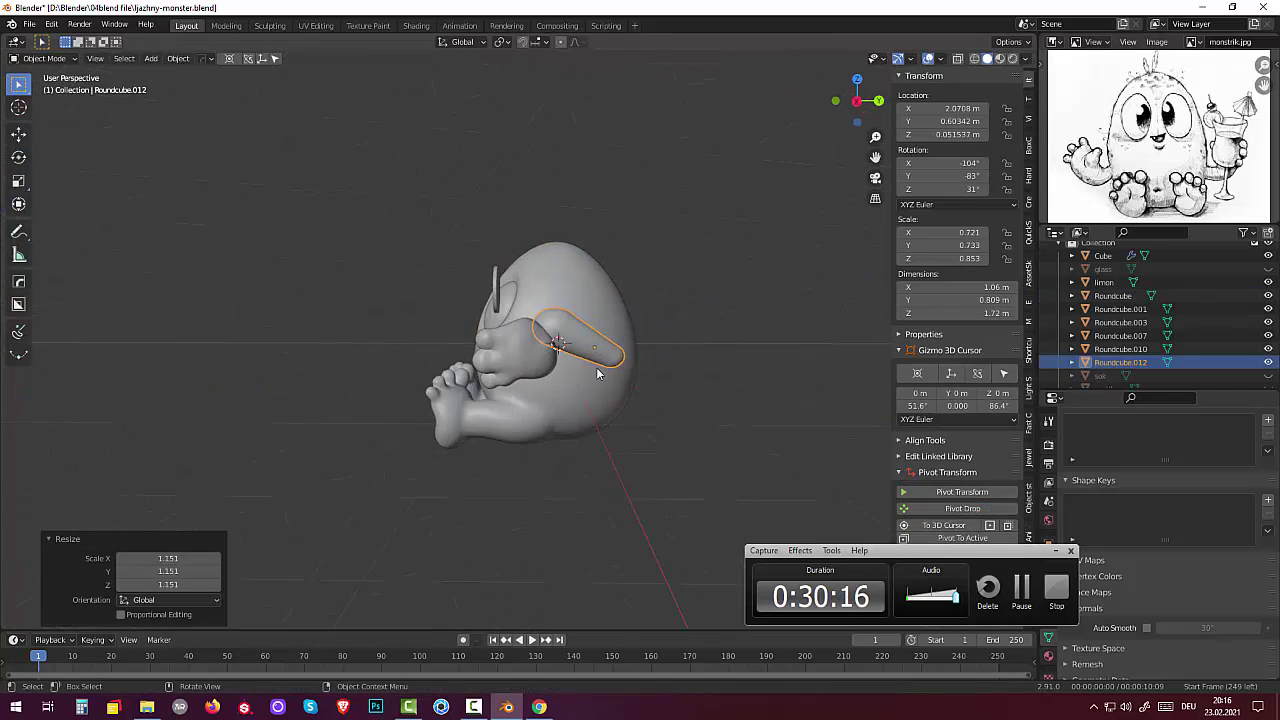
mouse_move(560, 470)
middle_down()
mouse_move(458, 476)
mouse_move(443, 432)
mouse_move(520, 460)
middle_up()
Step: Bend the arm twice in Edit Mode using proportional editing
key(Tab)
key(o)
key(g)
click(465, 440)
key(g)
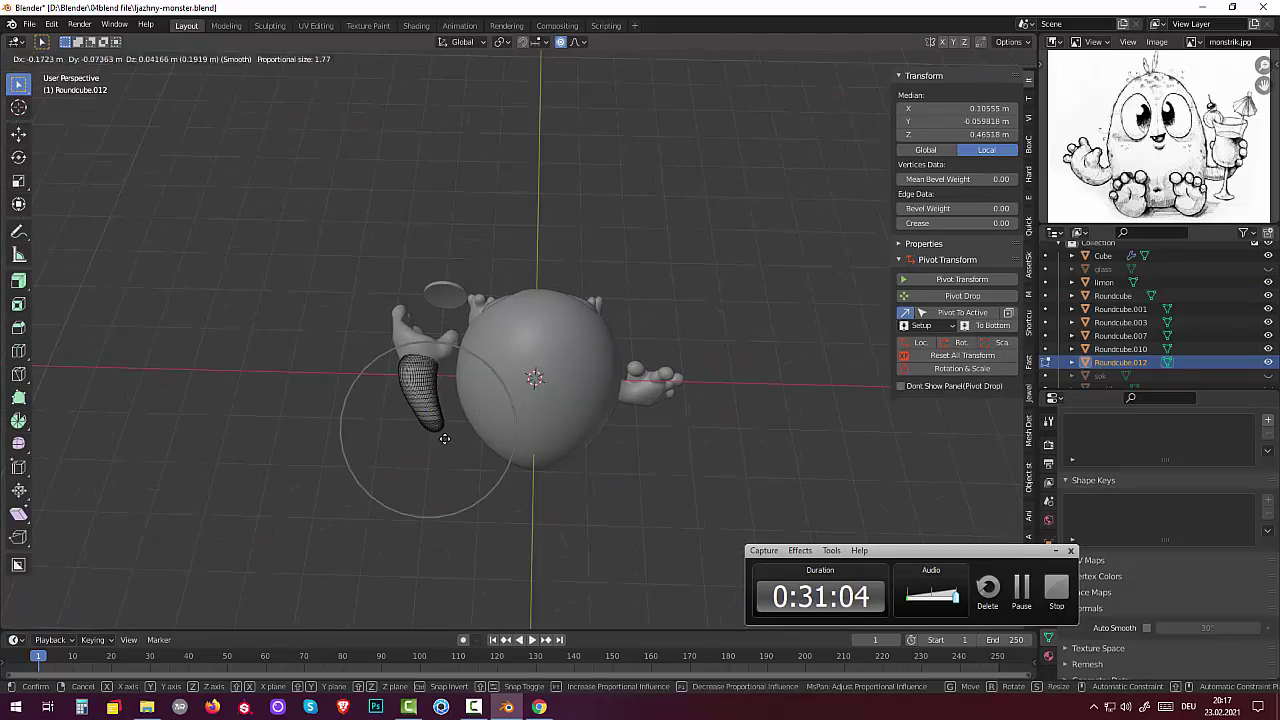
click(444, 438)
mouse_move(444, 438)
middle_down()
mouse_move(354, 451)
mouse_move(765, 268)
mouse_move(447, 370)
middle_up()
key(Tab)
Step: Sculpt the arm with the Grab brush at 88 px radius, pulling it into shape
key(ctrl+Tab)
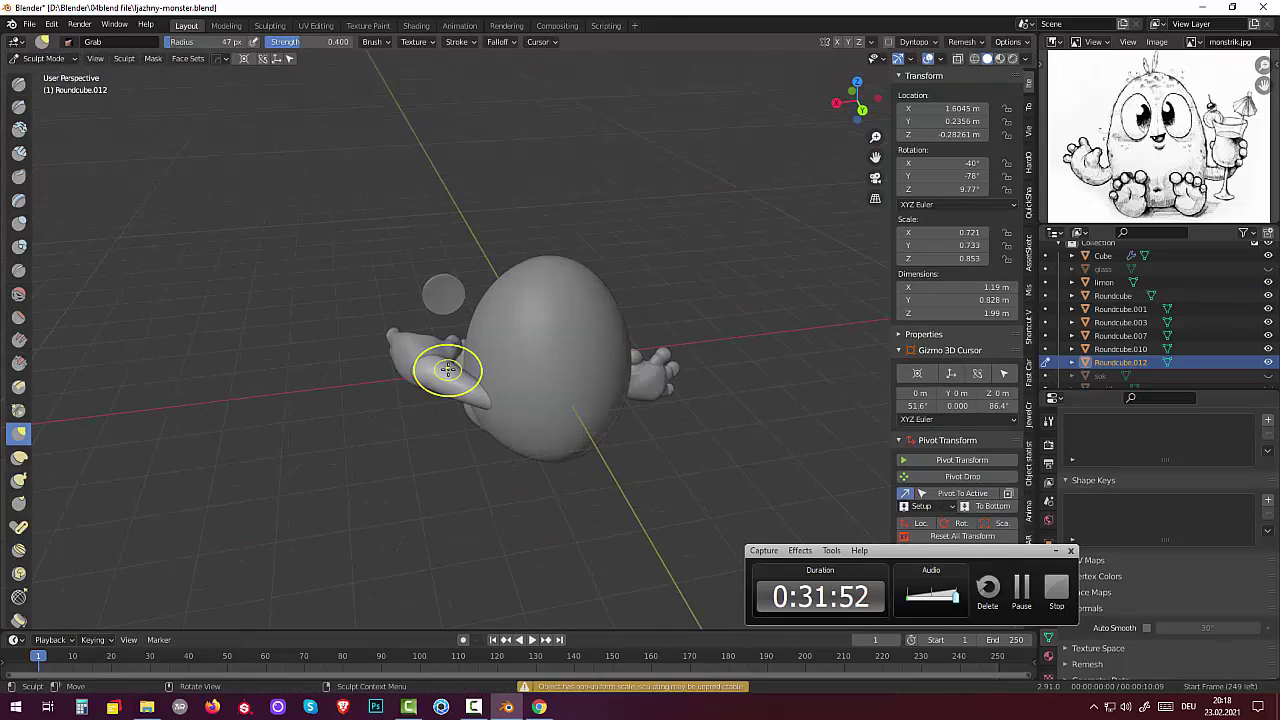
key(f)
click(528, 351)
mouse_move(528, 351)
middle_down()
mouse_move(514, 343)
mouse_move(547, 225)
mouse_move(614, 457)
mouse_move(523, 380)
middle_up()
drag(523, 380, 540, 360)
mouse_move(540, 360)
middle_down()
mouse_move(570, 300)
mouse_move(483, 257)
middle_up()
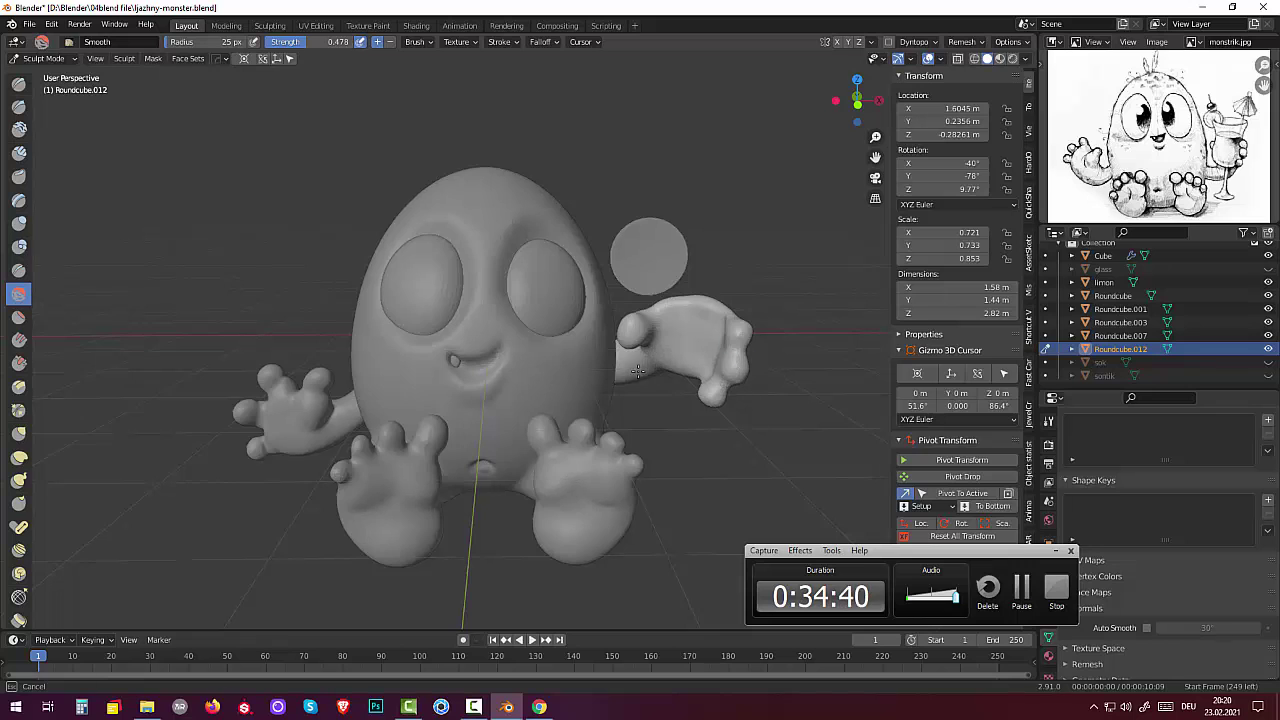
Step: Build up a hand at the arm's end with the Blob brush at a 43 px radius
mouse_move(637, 371)
middle_down()
mouse_move(677, 358)
mouse_move(531, 423)
mouse_move(643, 229)
mouse_move(387, 240)
mouse_move(663, 443)
mouse_move(700, 414)
mouse_move(797, 449)
mouse_move(779, 426)
middle_up()
key(i)
key(x)
key(b)
key(f)
click(797, 391)
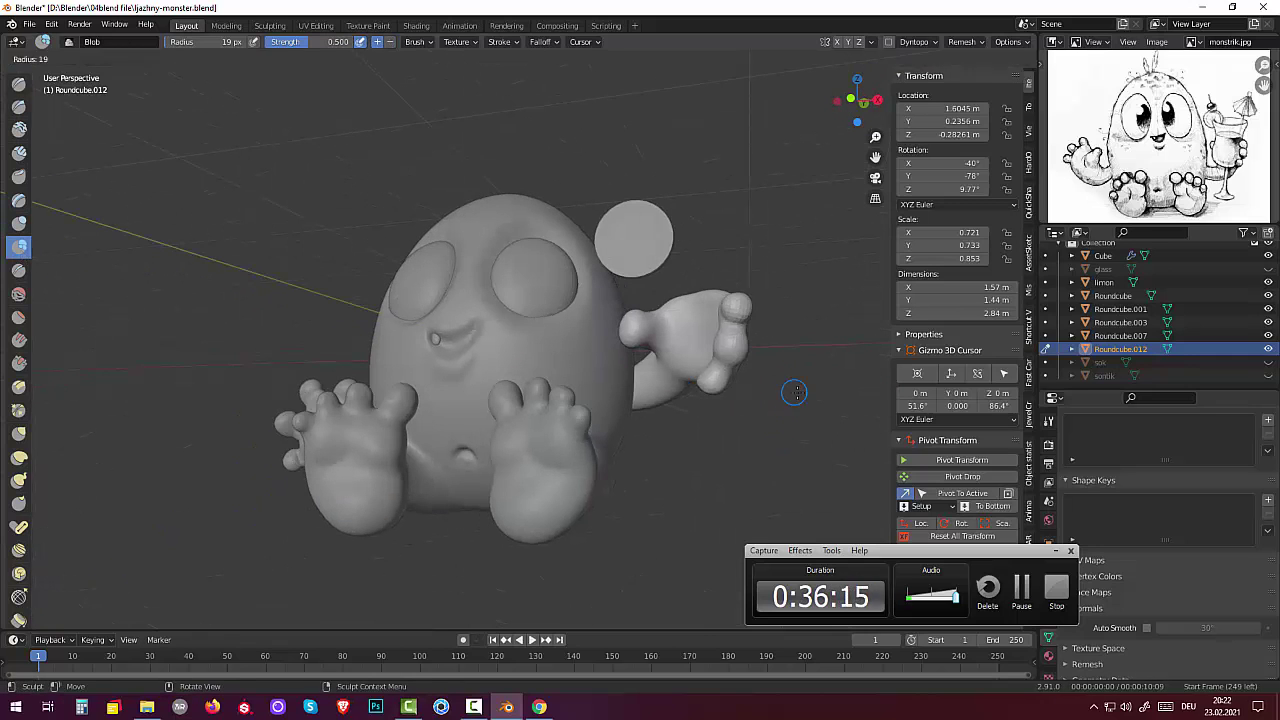
drag(736, 346, 743, 308)
middle_drag(747, 305, 447, 242)
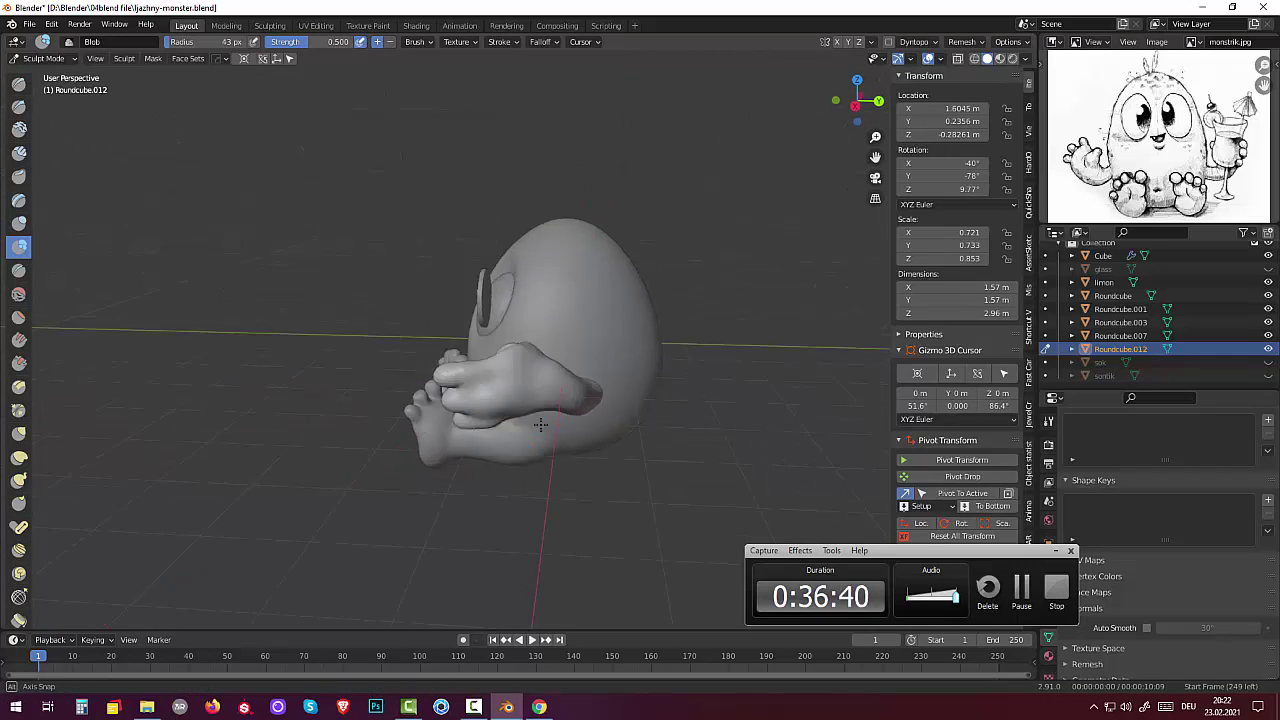
mouse_move(518, 270)
middle_down()
mouse_move(644, 378)
mouse_move(486, 457)
mouse_move(650, 345)
mouse_move(748, 503)
mouse_move(640, 330)
mouse_move(709, 357)
mouse_move(651, 323)
mouse_move(475, 290)
middle_up()
Step: Unhide and select the cocktail glass, then scale the arm down to fit it
key(shift+t)
click(1268, 269)
click(19, 457)
key(x)
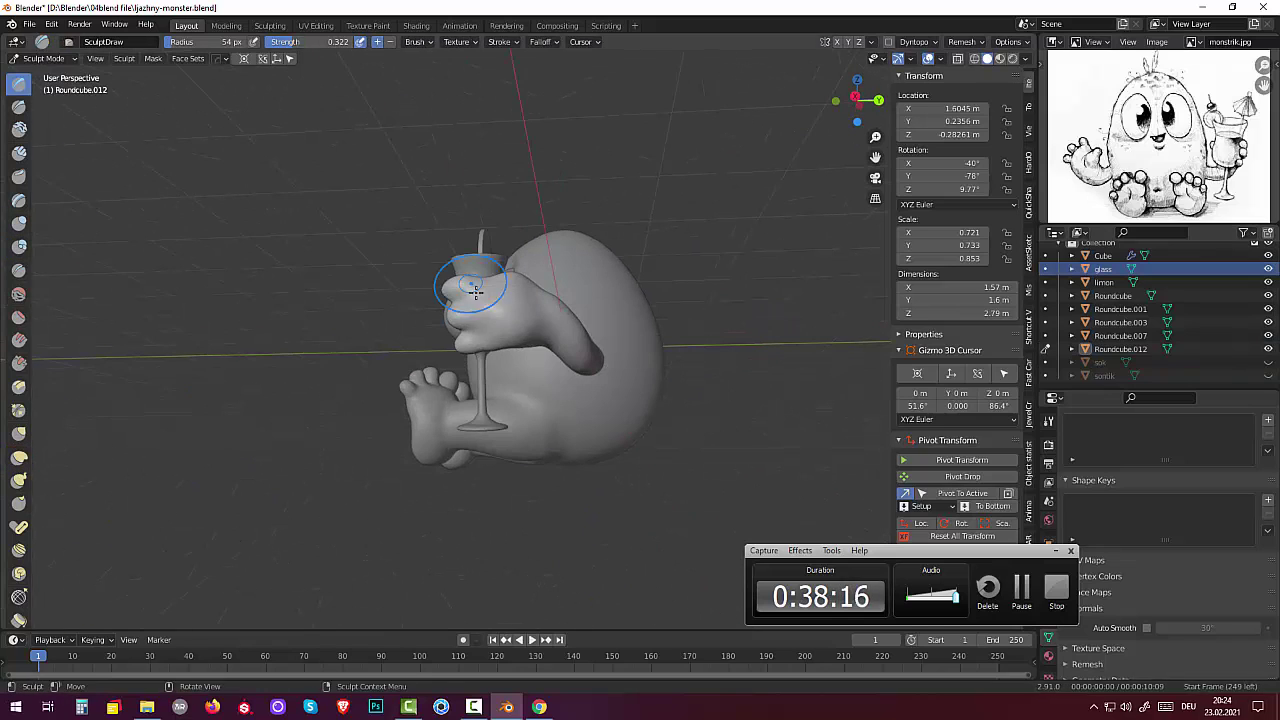
mouse_move(450, 340)
middle_down()
mouse_move(746, 345)
mouse_move(487, 327)
mouse_move(651, 331)
mouse_move(663, 309)
mouse_move(607, 410)
mouse_move(570, 335)
mouse_move(668, 322)
mouse_move(640, 320)
mouse_move(680, 290)
mouse_move(700, 307)
mouse_move(549, 440)
middle_up()
key(ctrl+Tab)
key(s)
click(871, 320)
key(ctrl+Tab)
Step: Shape fingers around the glass stem with the Clay Strips and Blob brushes
key(shift+c)
key(shift+b)
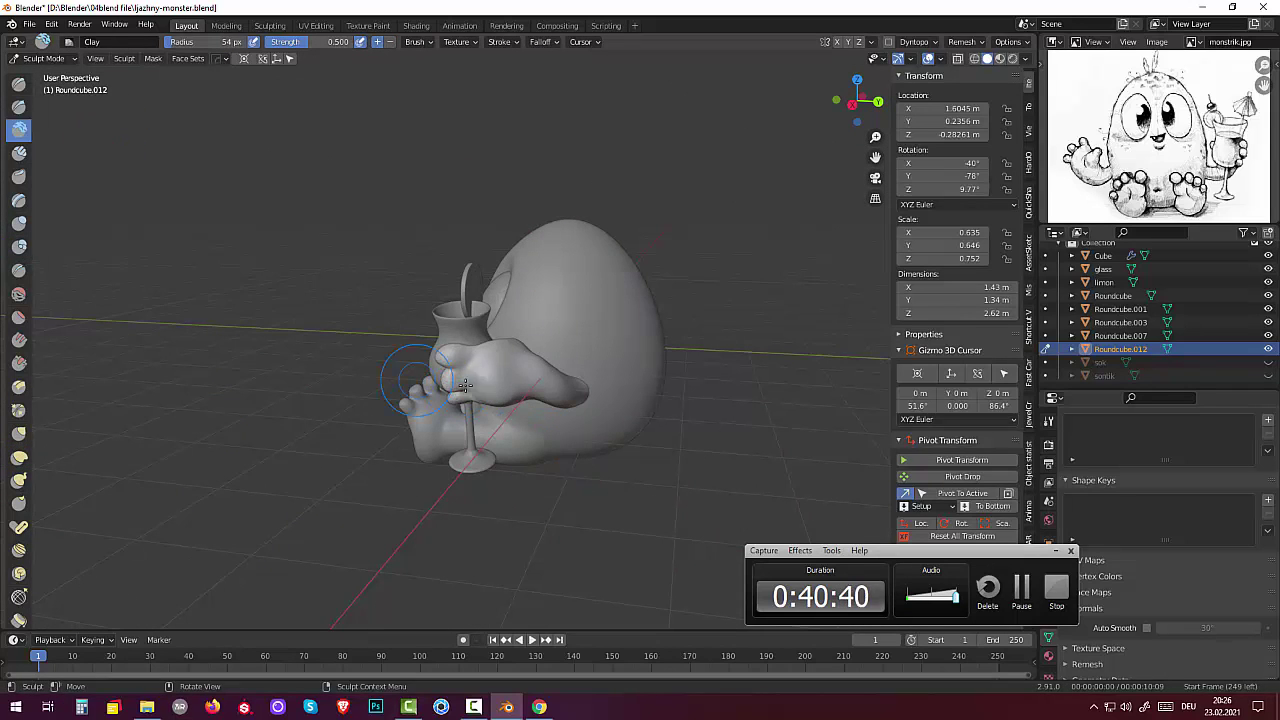
key(c)
mouse_move(751, 457)
middle_down()
mouse_move(549, 445)
mouse_move(500, 400)
middle_up()
scroll(549, 445, up, 3)
middle_drag(724, 401, 666, 591)
middle_drag(698, 549, 500, 500)
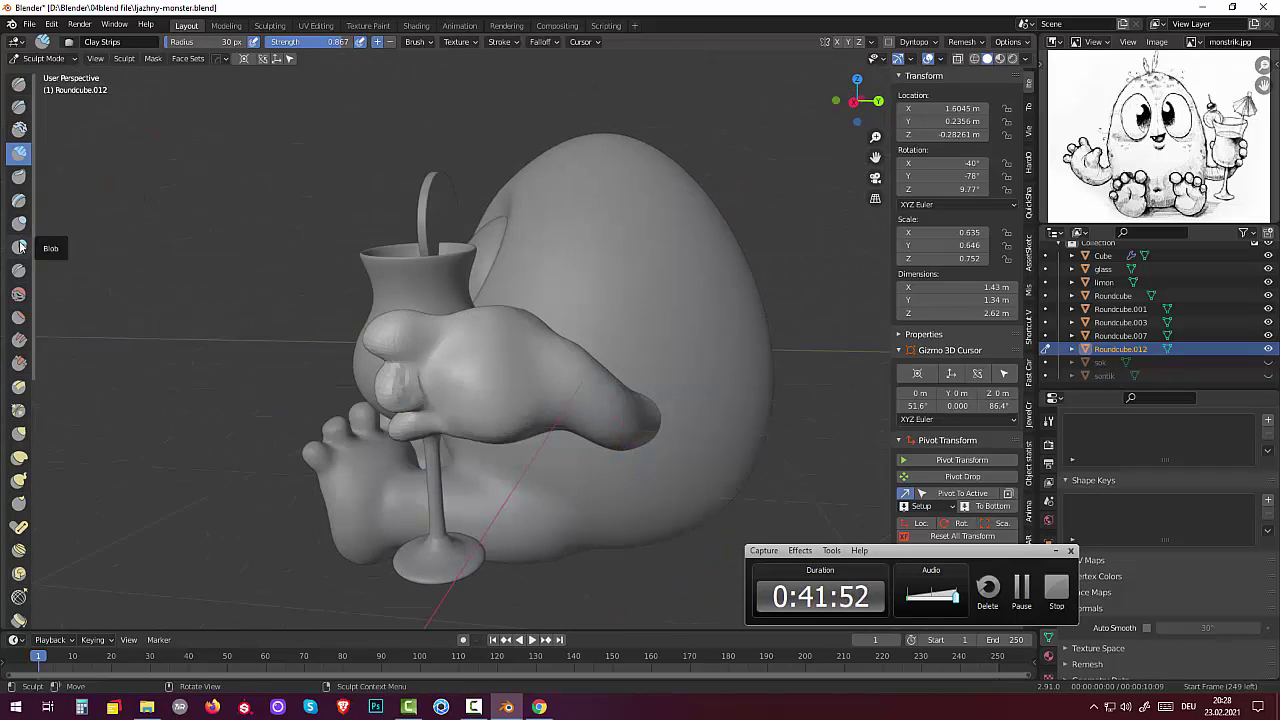
click(18, 246)
mouse_move(395, 342)
middle_down()
mouse_move(740, 365)
mouse_move(563, 366)
mouse_move(640, 370)
middle_up()
Step: Smooth the hand, then work it with Elastic Deform at a 35 px radius
click(18, 293)
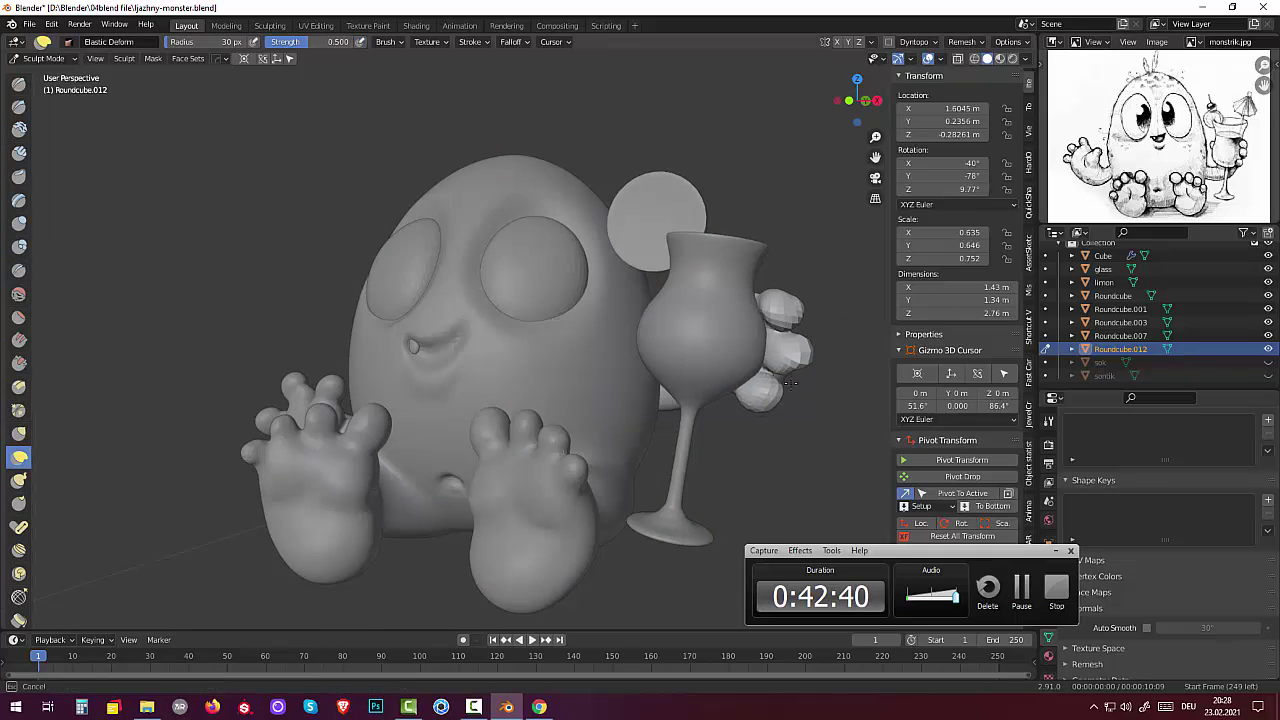
mouse_move(300, 420)
middle_down()
mouse_move(449, 443)
mouse_move(777, 397)
mouse_move(500, 390)
middle_up()
click(18, 457)
mouse_move(700, 390)
middle_down()
mouse_move(806, 367)
mouse_move(543, 508)
mouse_move(678, 372)
mouse_move(690, 520)
mouse_move(711, 317)
mouse_move(620, 330)
mouse_move(660, 450)
mouse_move(711, 363)
middle_up()
key(f)
click(766, 400)
scroll(803, 400, down, 2)
Step: Remesh the arm into an even mesh and rework it with Smooth and Inflate brushes
key(r)
click(868, 342)
mouse_move(868, 342)
middle_down()
mouse_move(760, 300)
mouse_move(800, 277)
middle_up()
key(r)
click(615, 360)
click(962, 41)
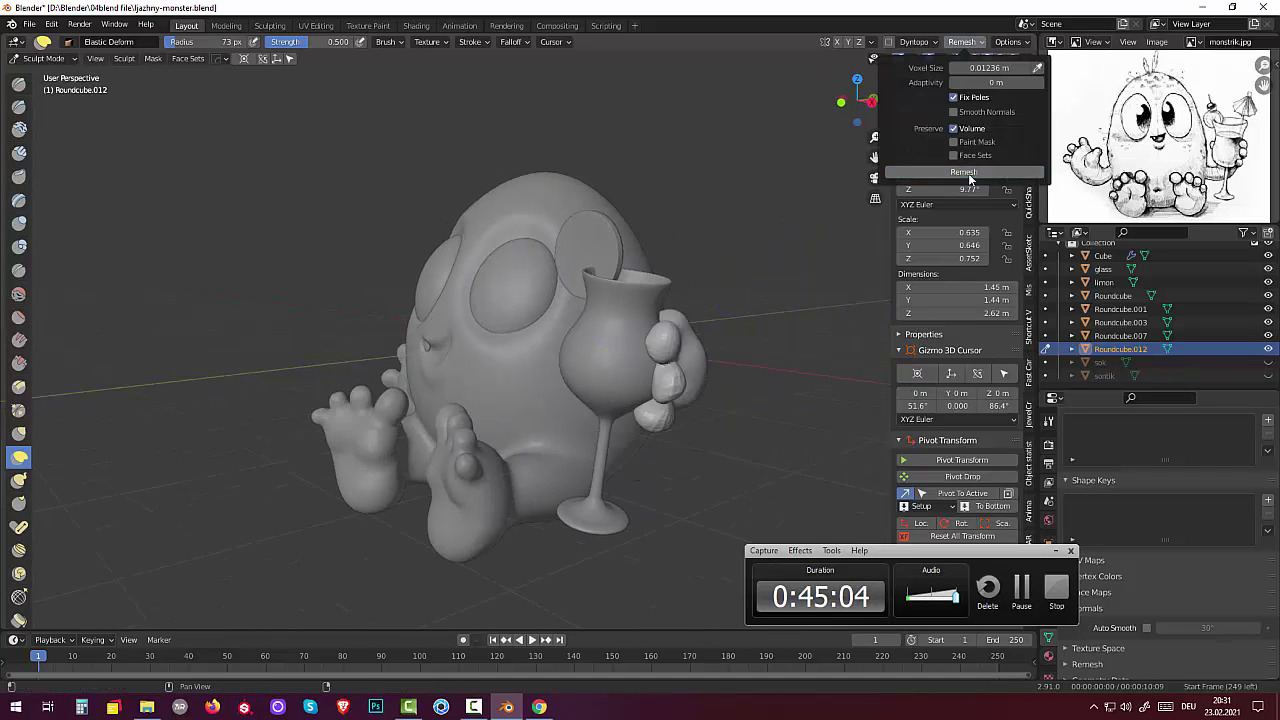
click(962, 170)
key(shift+s)
mouse_move(664, 412)
middle_down()
mouse_move(514, 466)
mouse_move(596, 414)
mouse_move(381, 328)
middle_up()
key(i)
key(shift+s)
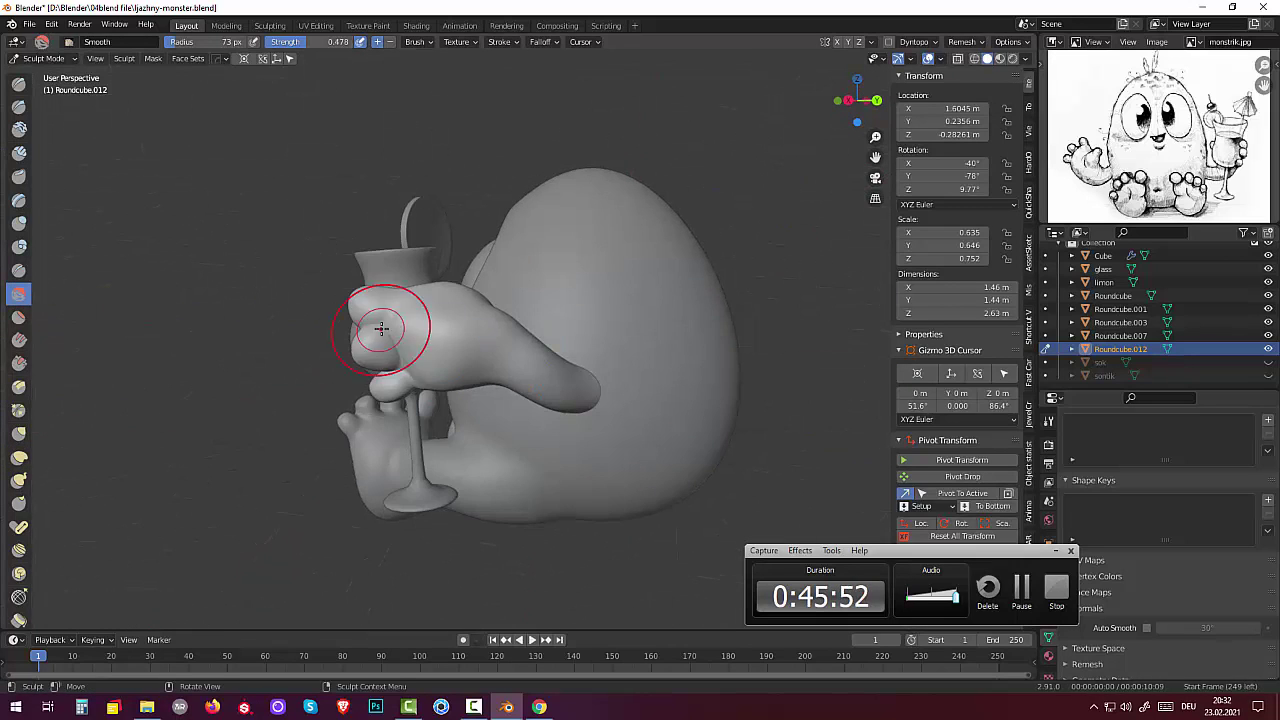
middle_drag(558, 353, 422, 480)
Step: Make the body the active object and preview its remesh voxel size
click(43, 58)
click(962, 41)
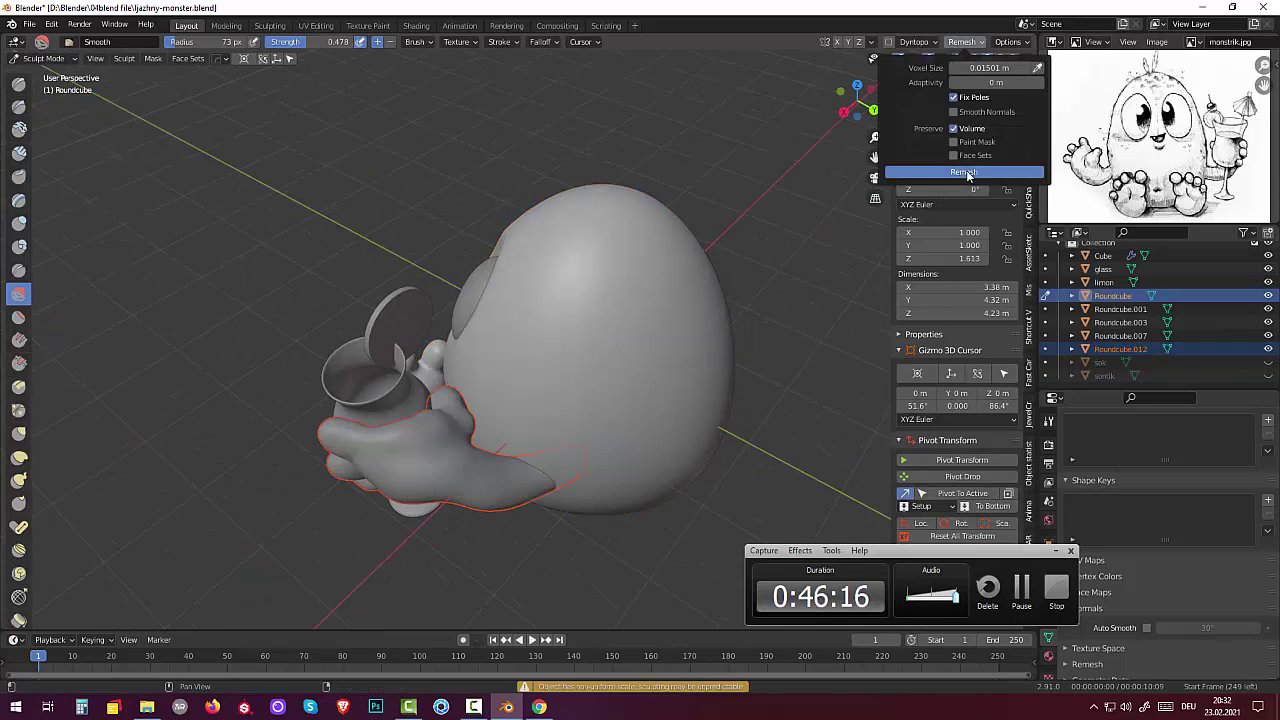
click(962, 170)
key(r)
key(Escape)
scroll(455, 412, up, 4)
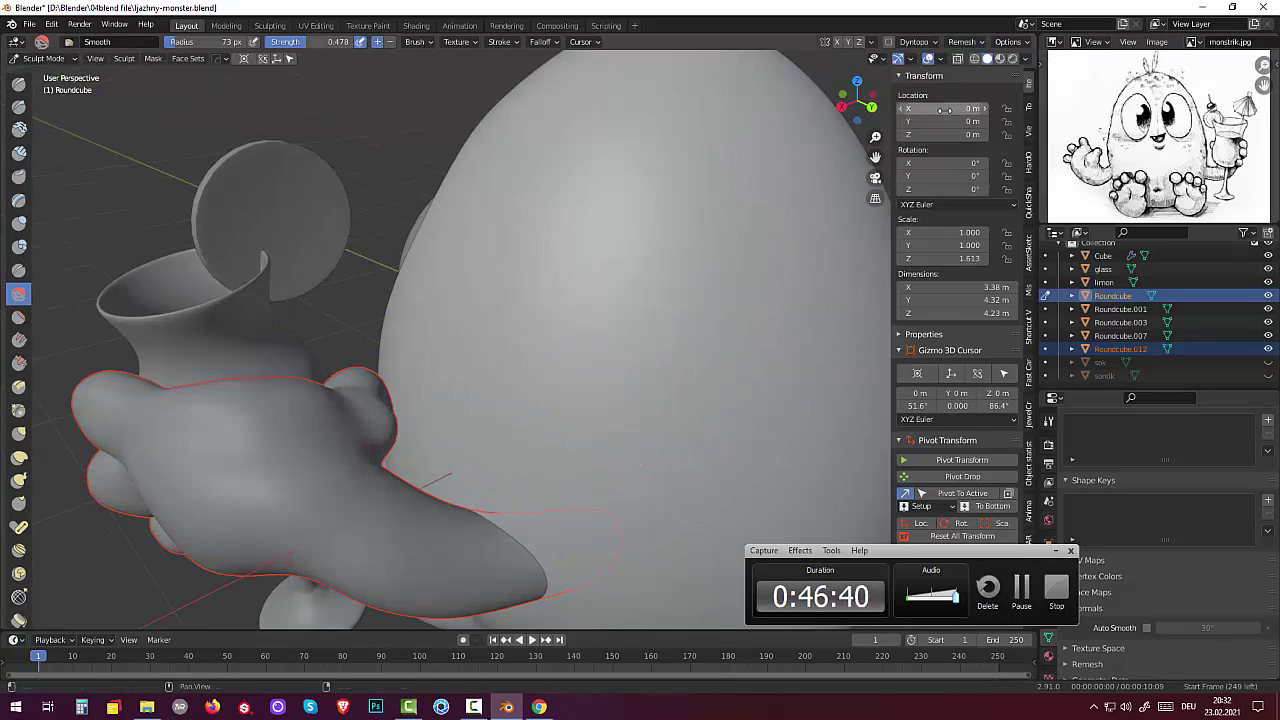
key(r)
key(Escape)
scroll(455, 412, down, 4)
click(43, 58)
mouse_move(455, 412)
middle_down()
mouse_move(657, 353)
mouse_move(470, 380)
middle_up()
Step: Join the hand into the body and remesh it at the finer 0.01681 voxel size
key(ctrl+j)
click(962, 41)
key(r)
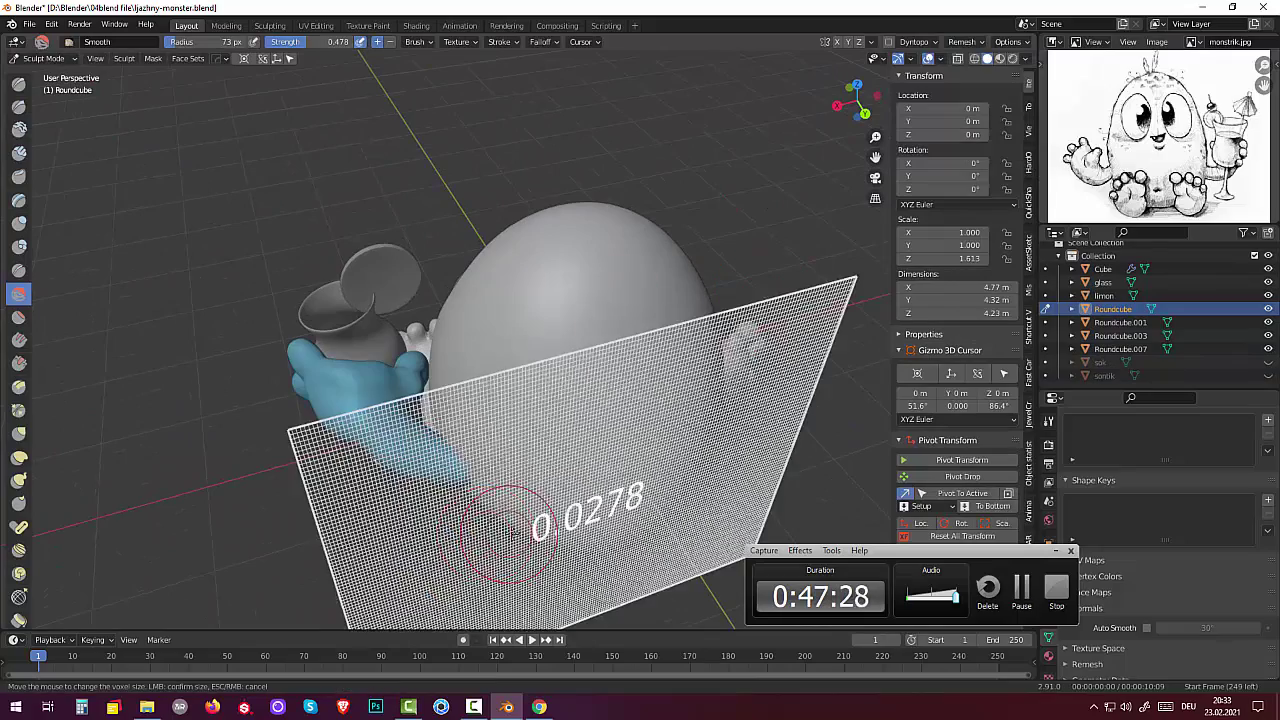
click(400, 500)
click(962, 41)
click(955, 172)
mouse_move(640, 360)
middle_down()
mouse_move(432, 418)
mouse_move(560, 380)
middle_up()
Step: Undo the last change, return to Object Mode and select the cocktail glass
key(ctrl+z)
key(ctrl+Tab)
click(1103, 282)
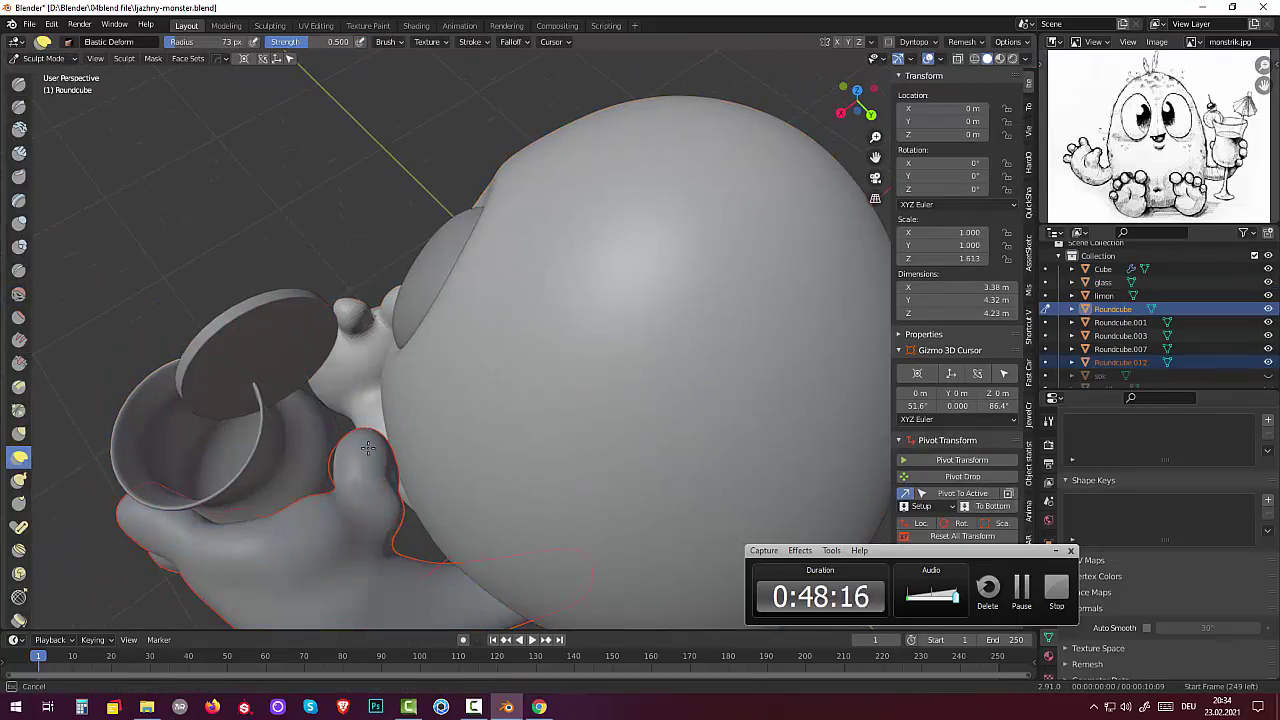
click(43, 58)
mouse_move(640, 360)
middle_down()
mouse_move(560, 380)
mouse_move(601, 443)
middle_up()
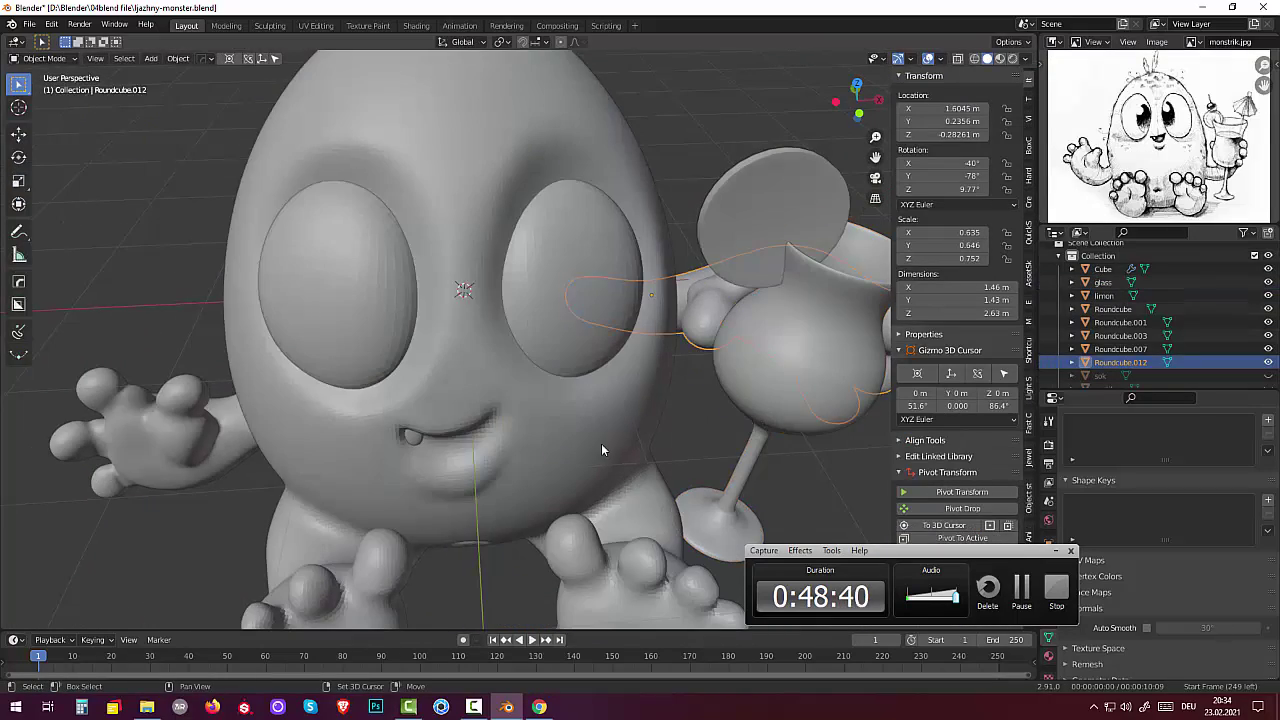
Step: Join the hand into the body with Ctrl+J and enter Sculpt Mode
click(632, 199)
key(ctrl+j)
scroll(632, 199, down, 4)
mouse_move(632, 199)
middle_down()
mouse_move(558, 184)
mouse_move(605, 89)
mouse_move(638, 172)
mouse_move(600, 300)
mouse_move(608, 336)
mouse_move(829, 114)
mouse_move(557, 306)
mouse_move(514, 463)
mouse_move(727, 425)
mouse_move(271, 429)
mouse_move(270, 257)
mouse_move(771, 329)
mouse_move(794, 449)
middle_up()
key(ctrl+Tab)
scroll(608, 336, up, 3)
Step: Sculpt the joined arm, alternating Smooth, Draw and Blob brushes
key(s)
key(x)
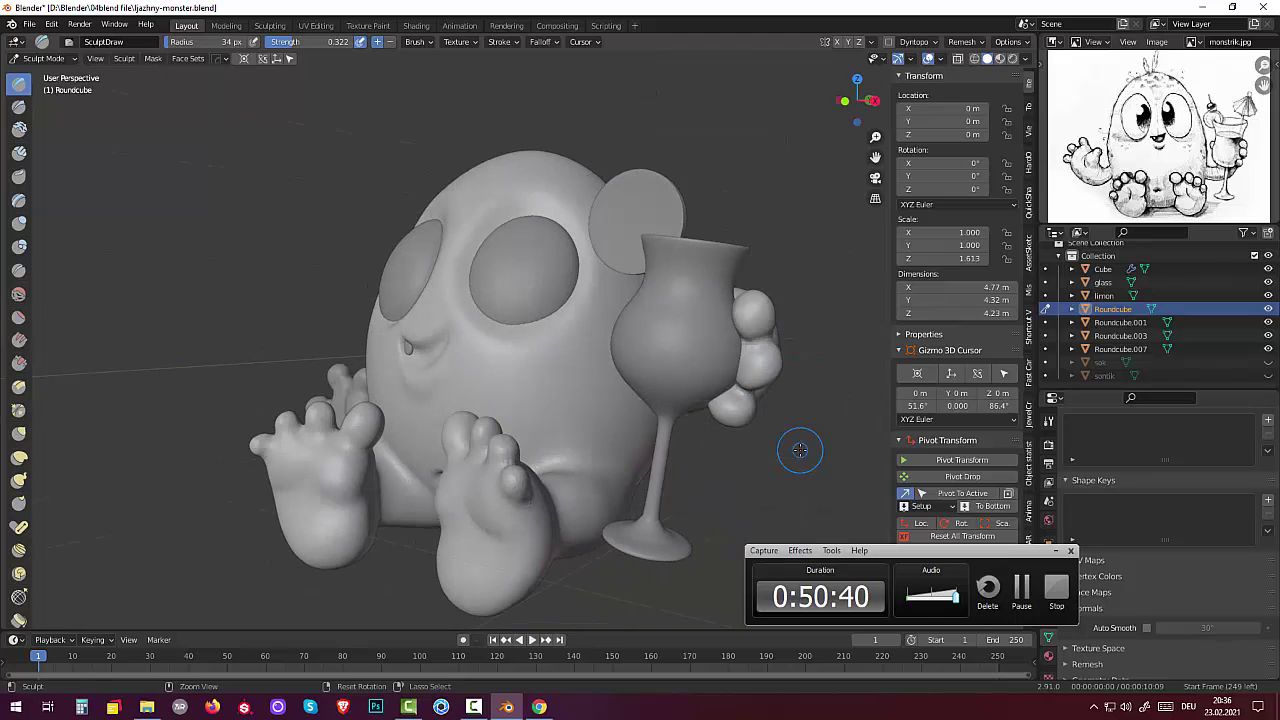
key(s)
scroll(761, 399, down, 3)
key(b)
mouse_move(761, 399)
middle_down()
mouse_move(650, 420)
mouse_move(588, 450)
mouse_move(760, 500)
middle_up()
scroll(650, 420, down, 2)
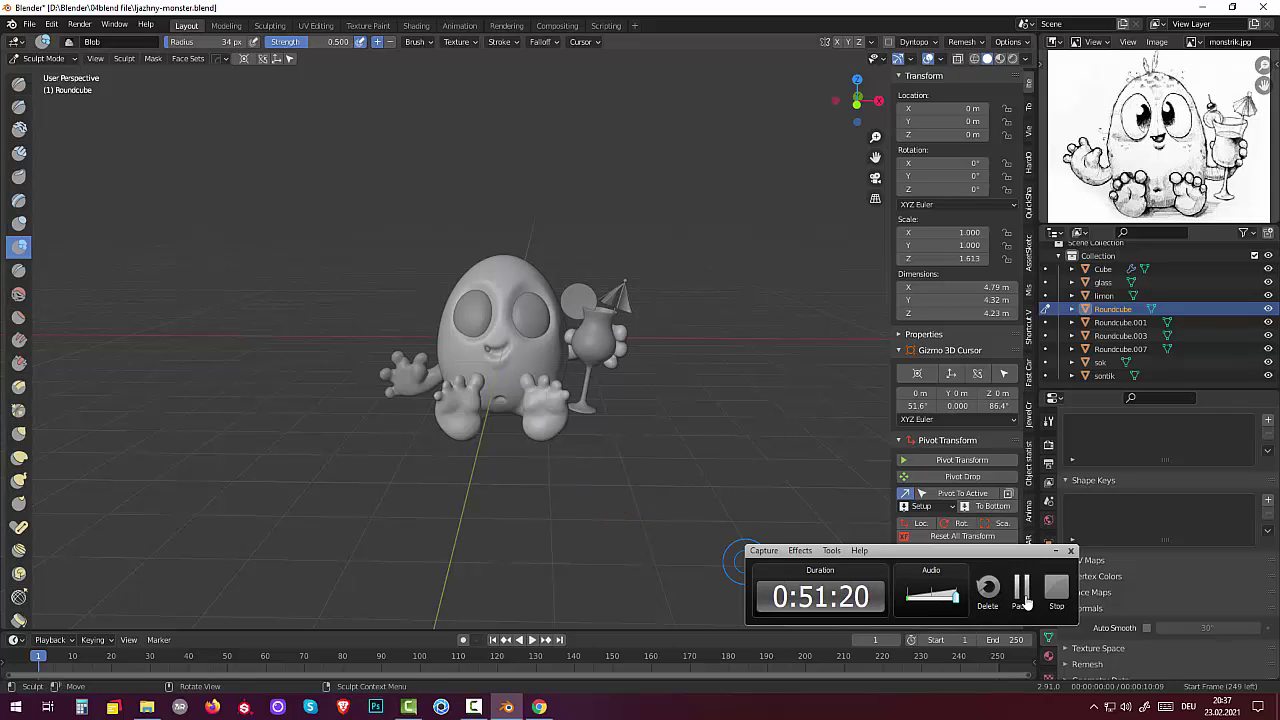
Step: Select the eyes object Roundcube.003 in Object Mode and enter Edit Mode
click(49, 62)
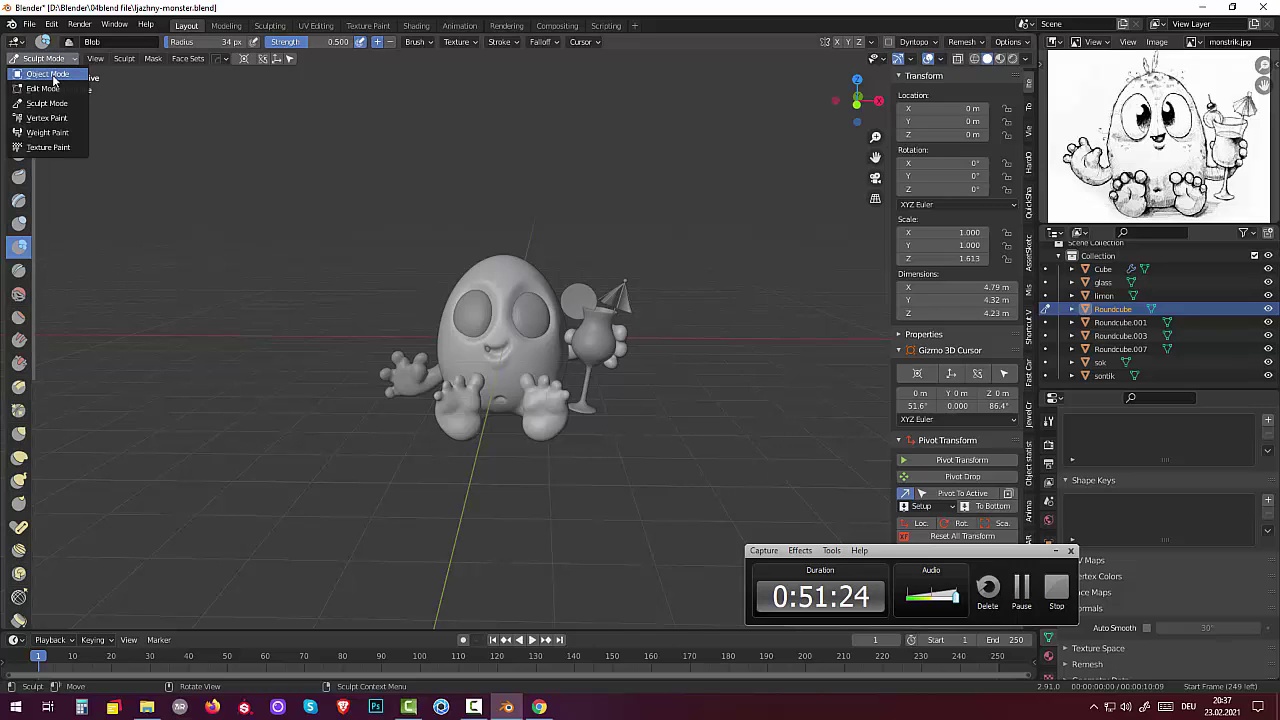
click(47, 74)
click(478, 324)
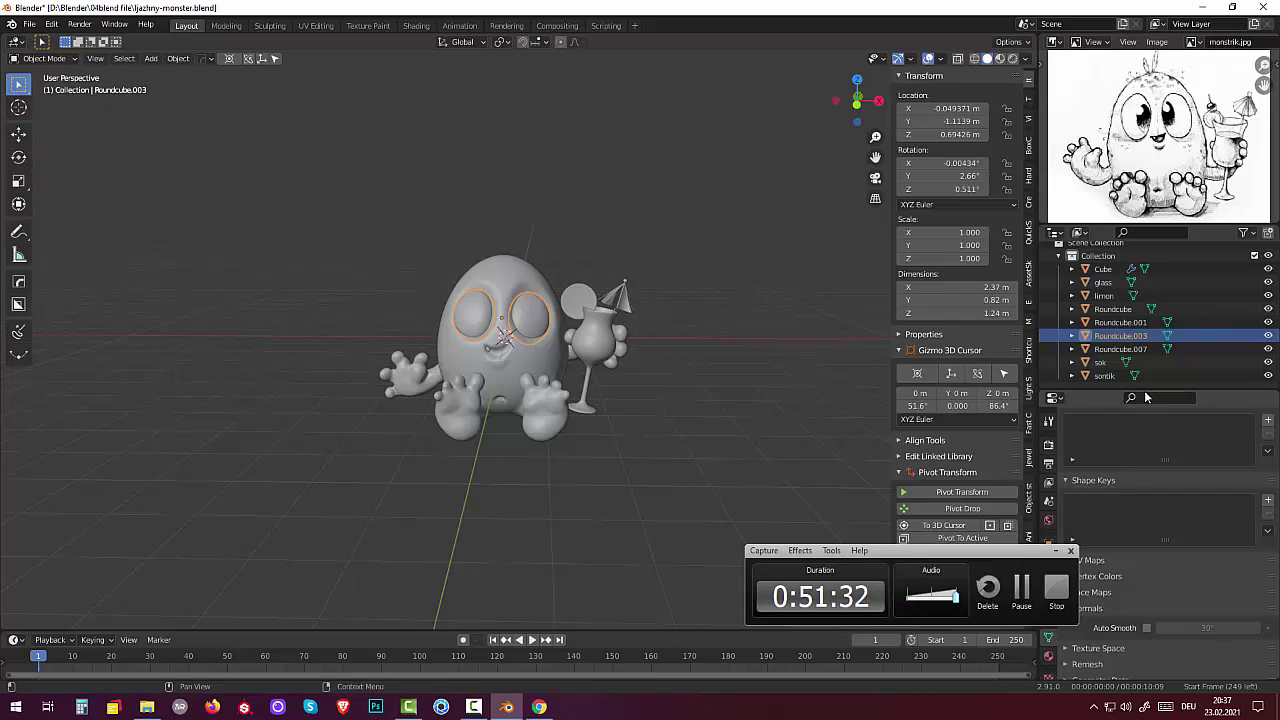
scroll(1150, 470, down, 1)
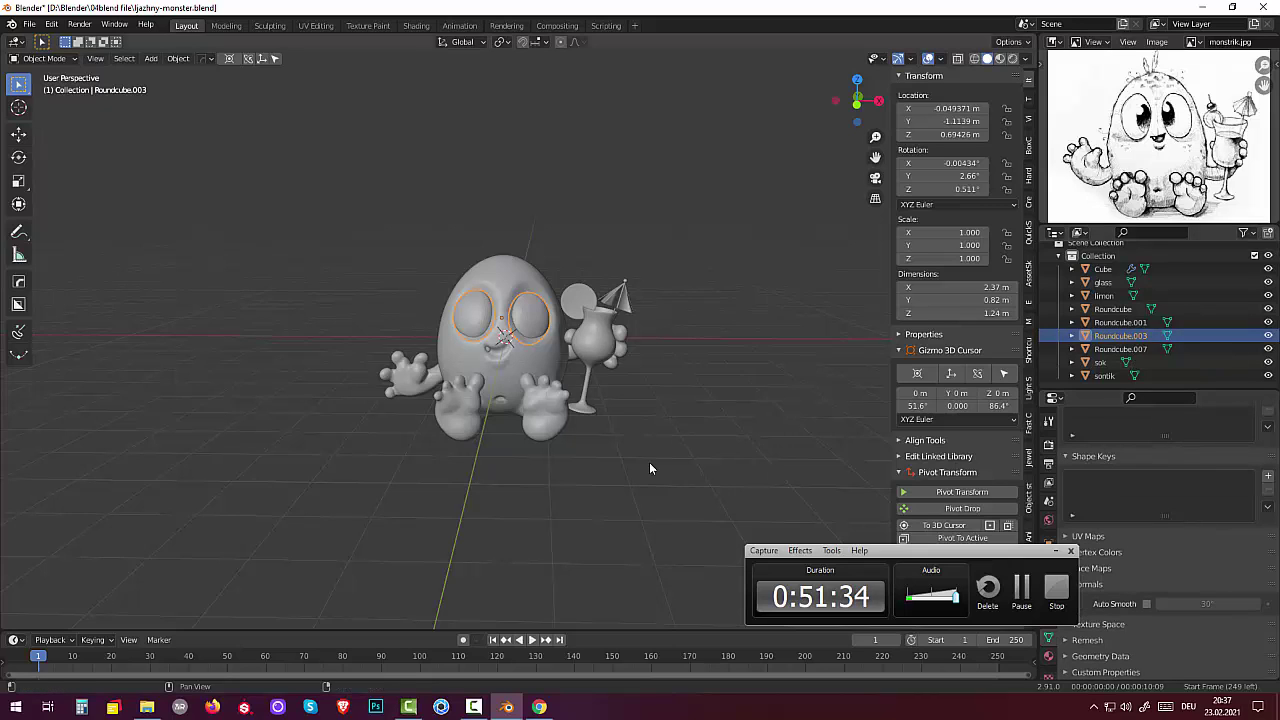
click(42, 58)
click(45, 89)
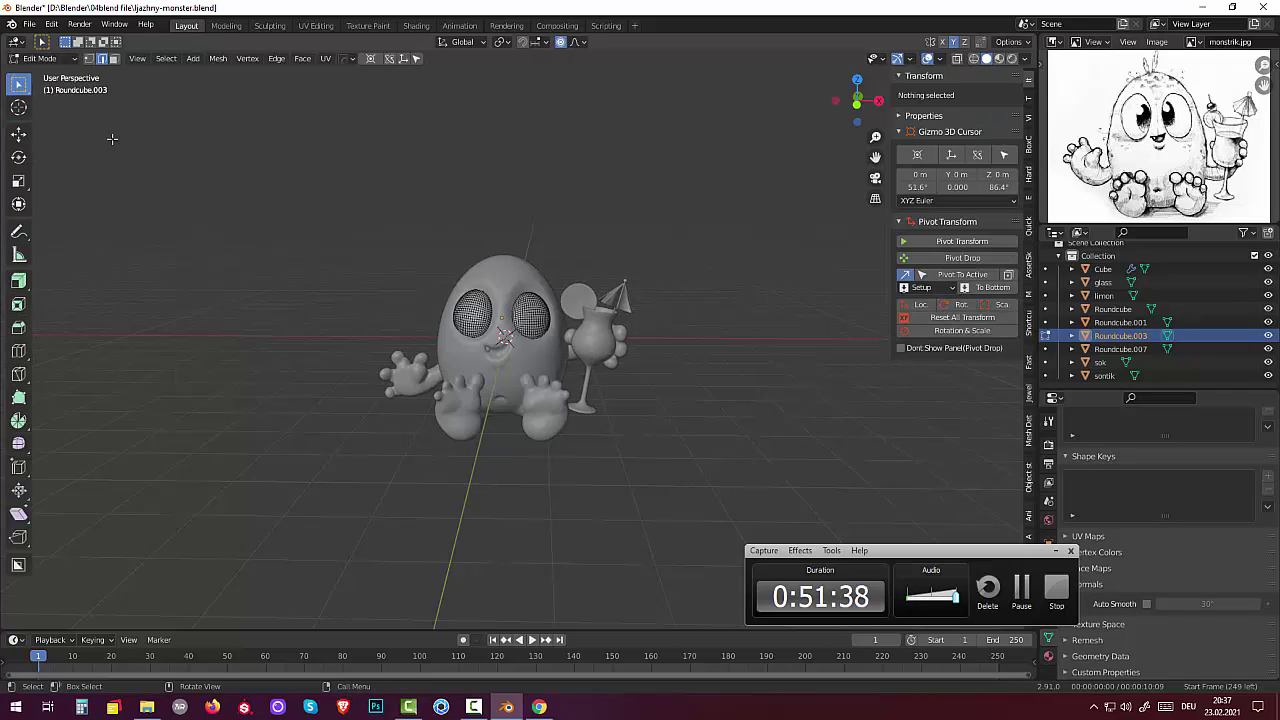
Step: Grow a selection over the left eye disc, delete its vertices, and return to Object Mode
click(531, 313)
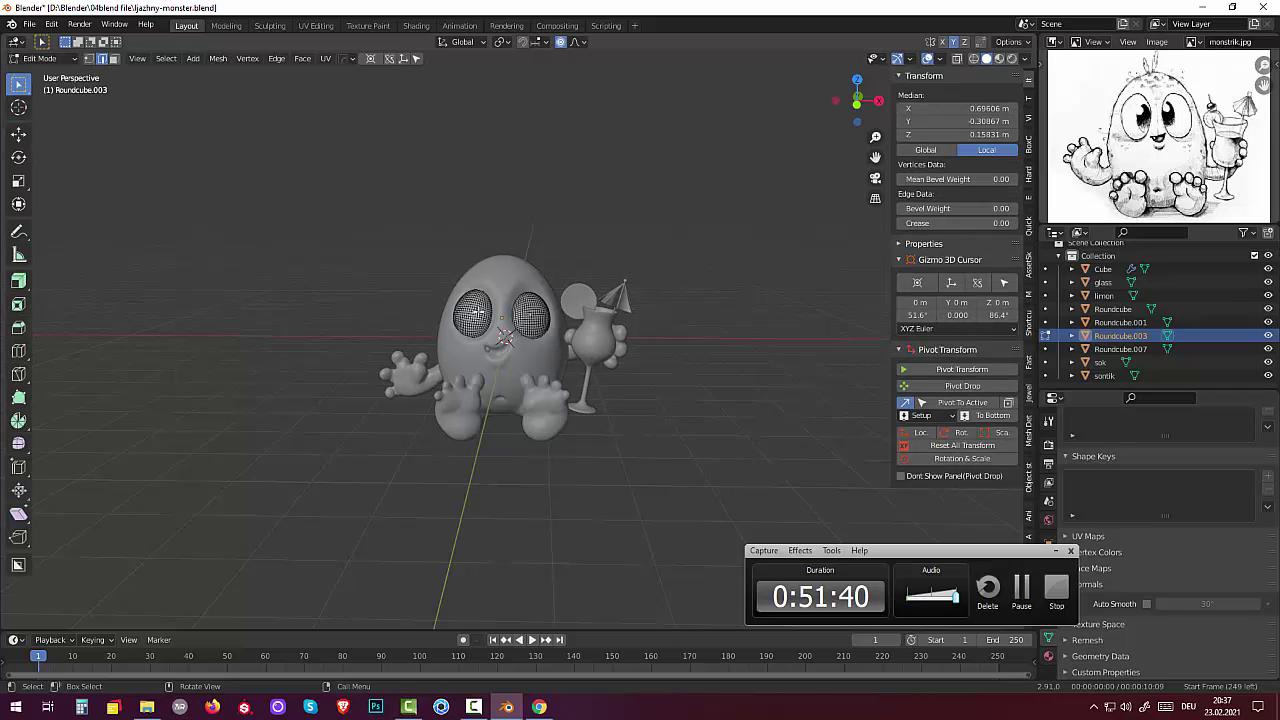
key(ctrl+KP_Add)
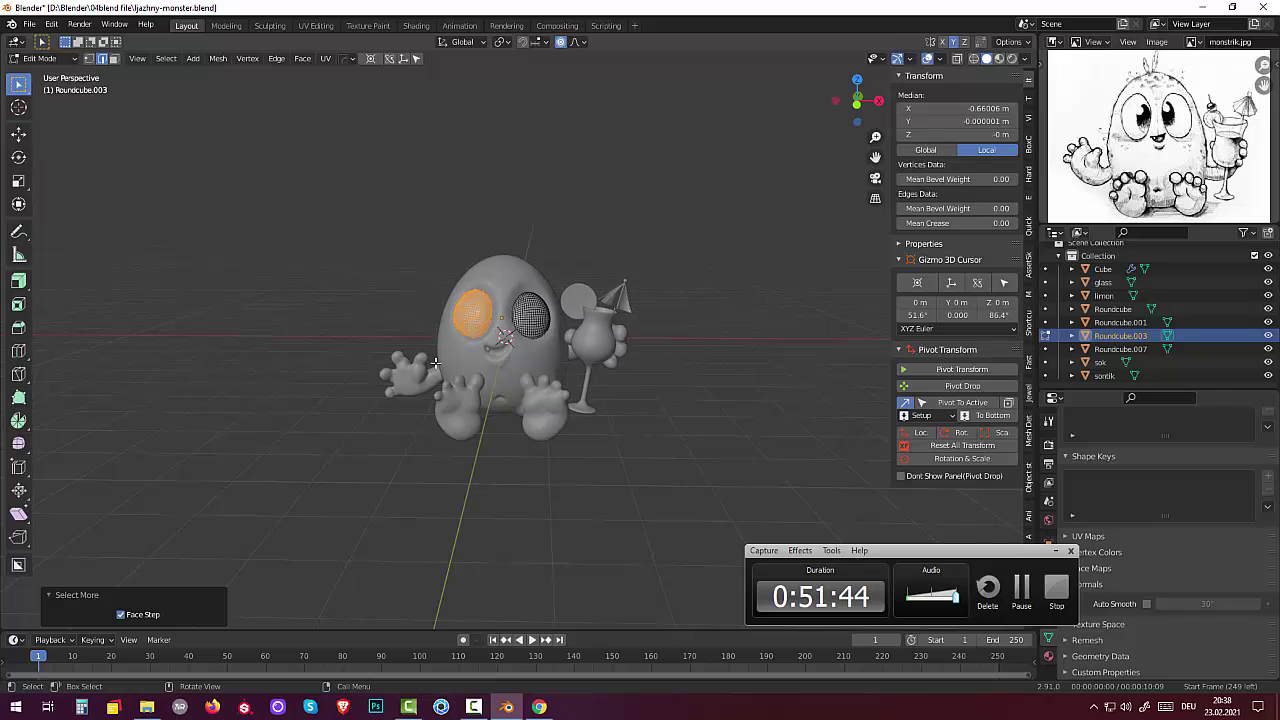
key(x)
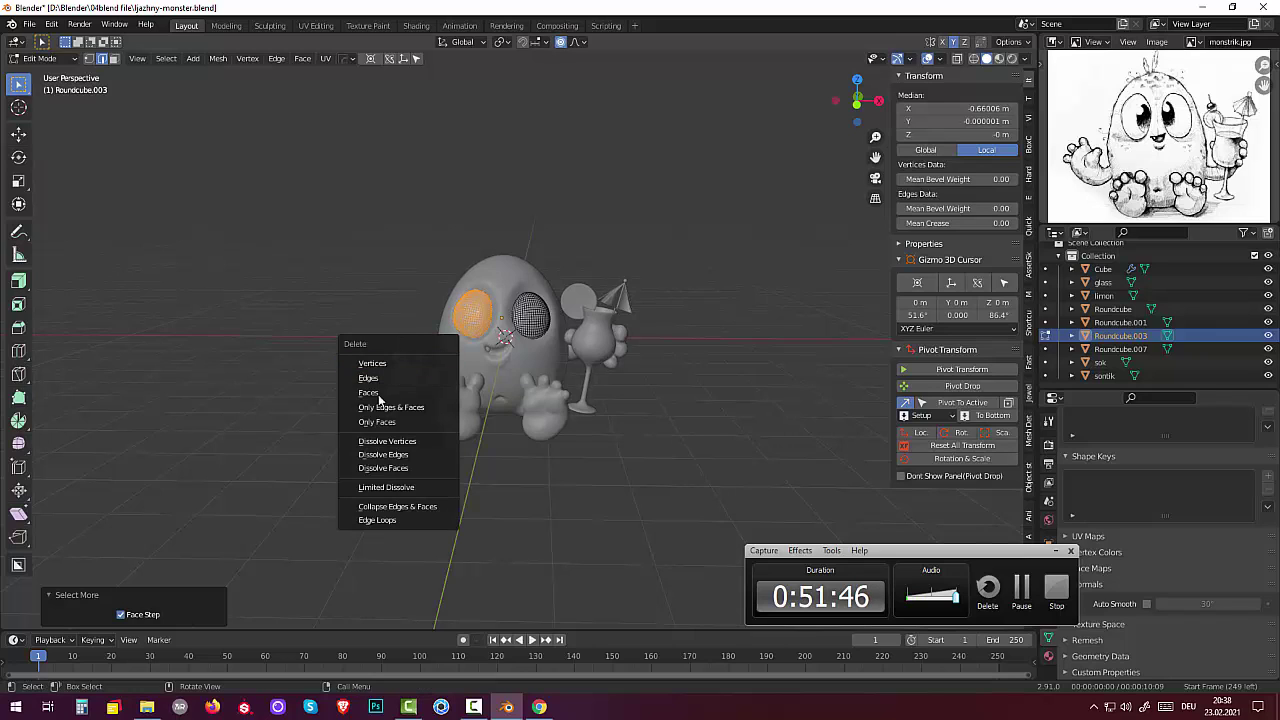
click(382, 365)
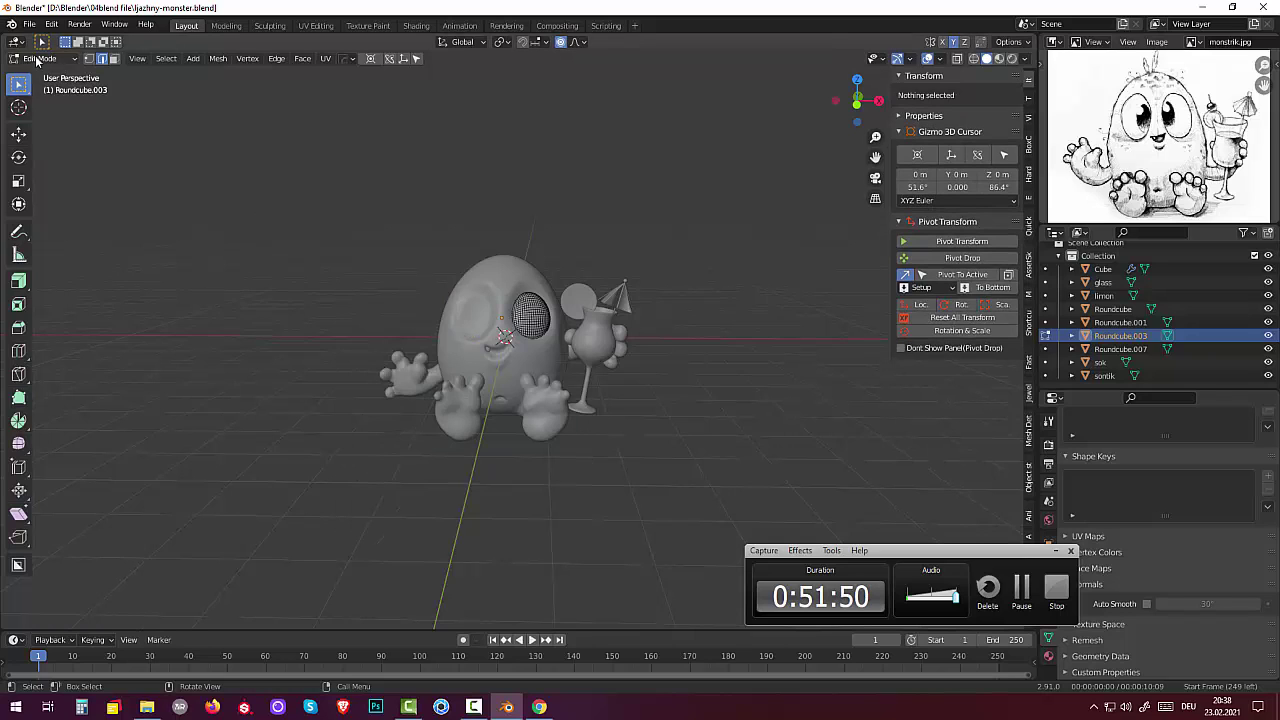
click(38, 58)
click(42, 75)
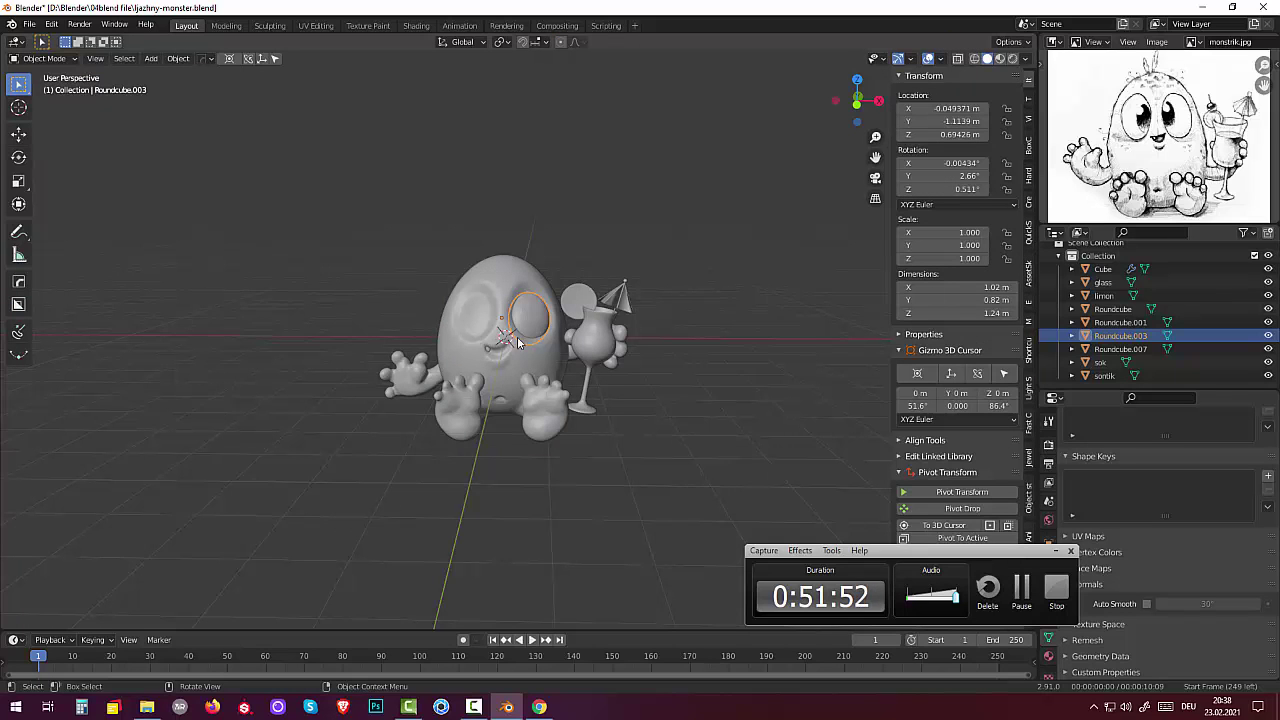
Step: Duplicate the remaining eye disc into the empty left socket, shifted -1.0591 m in X
click(536, 320)
click(531, 322)
key(shift+d)
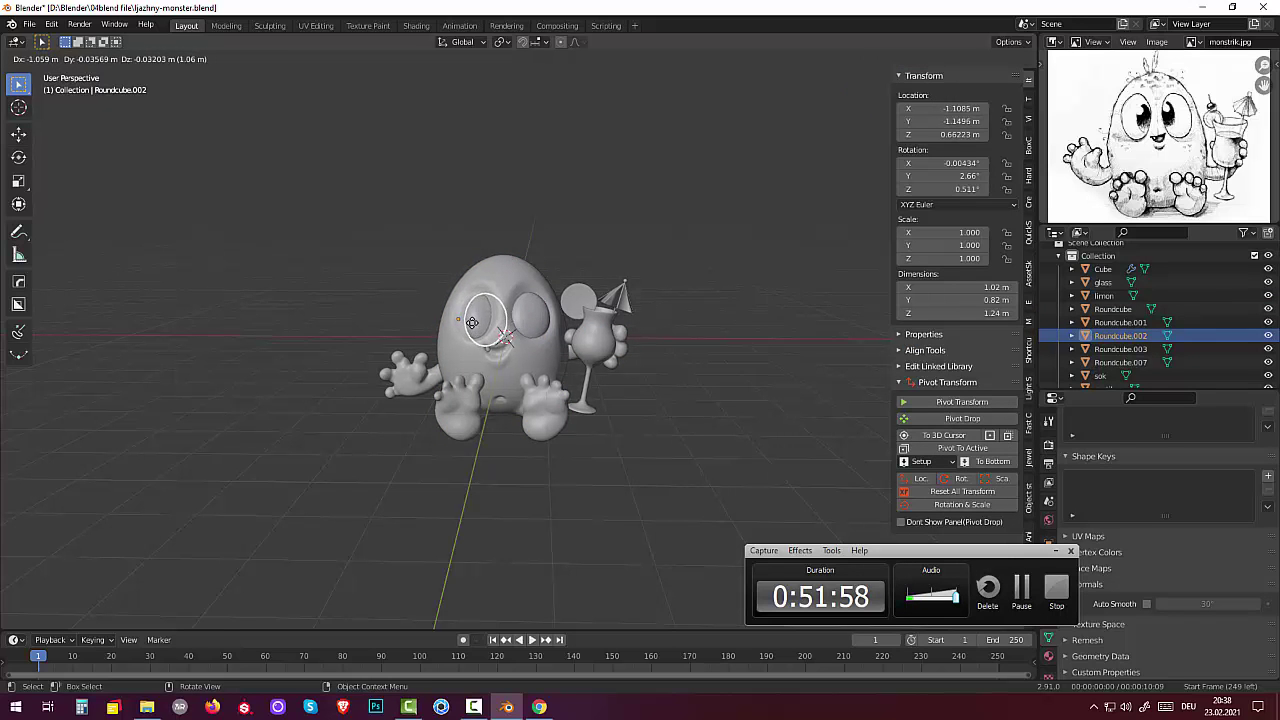
click(472, 322)
middle_drag(472, 322, 576, 420)
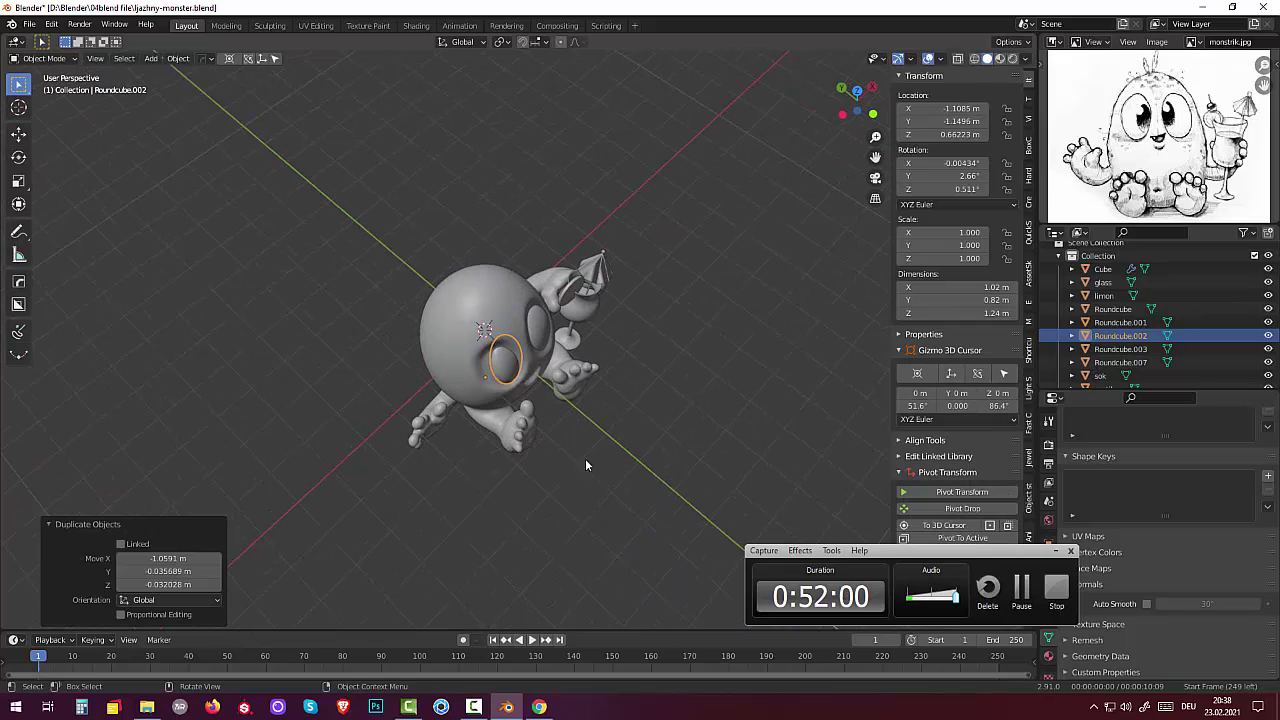
Step: Preview the monster in Rendered shading, then return to Solid shading
key(z)
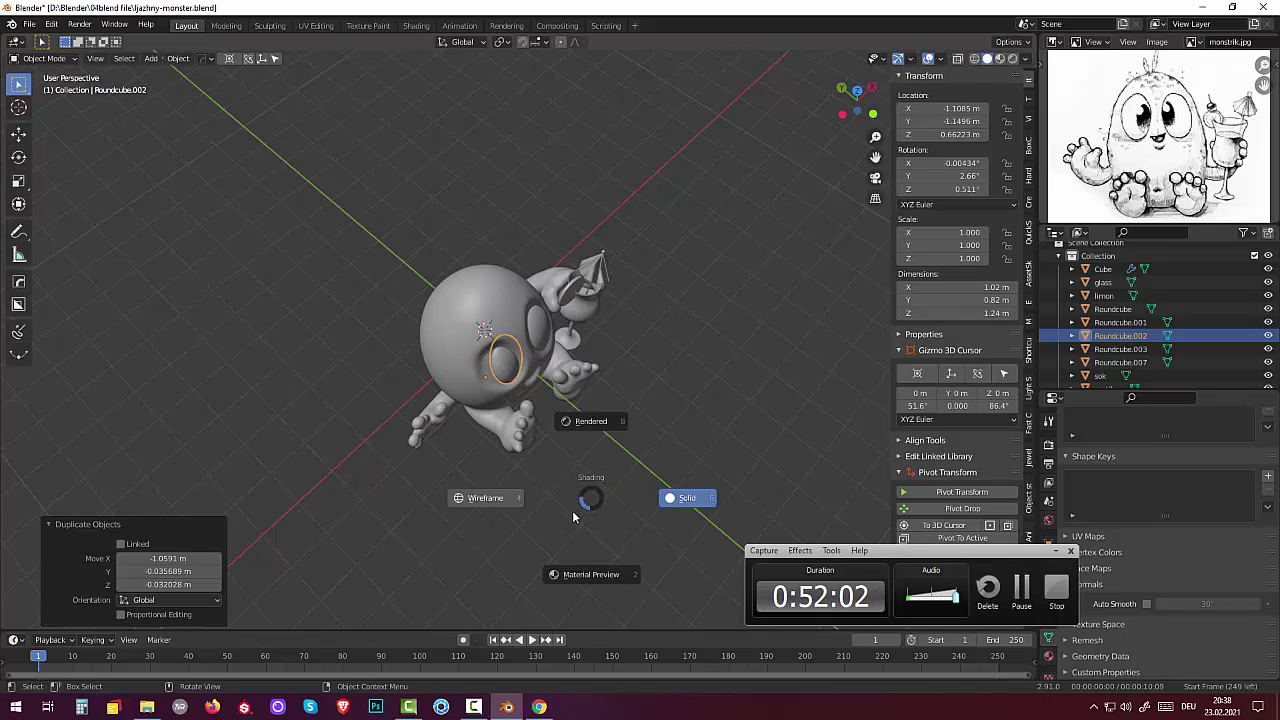
click(590, 401)
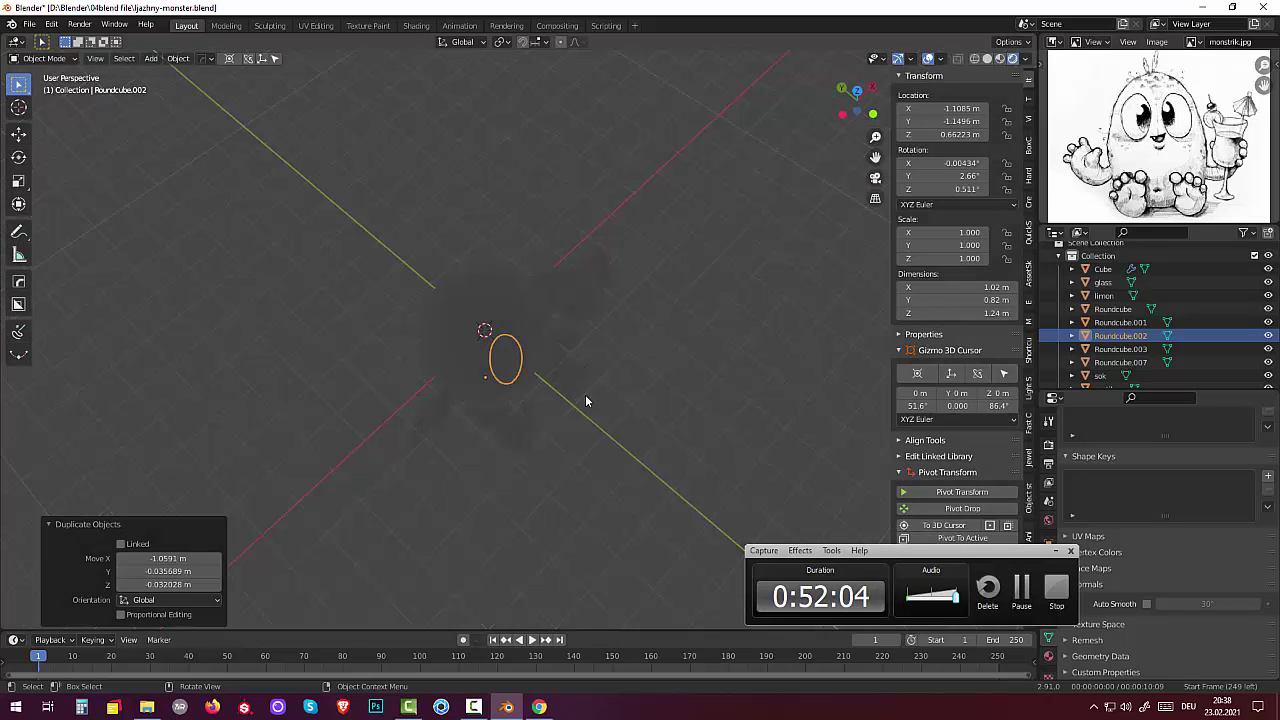
click(987, 59)
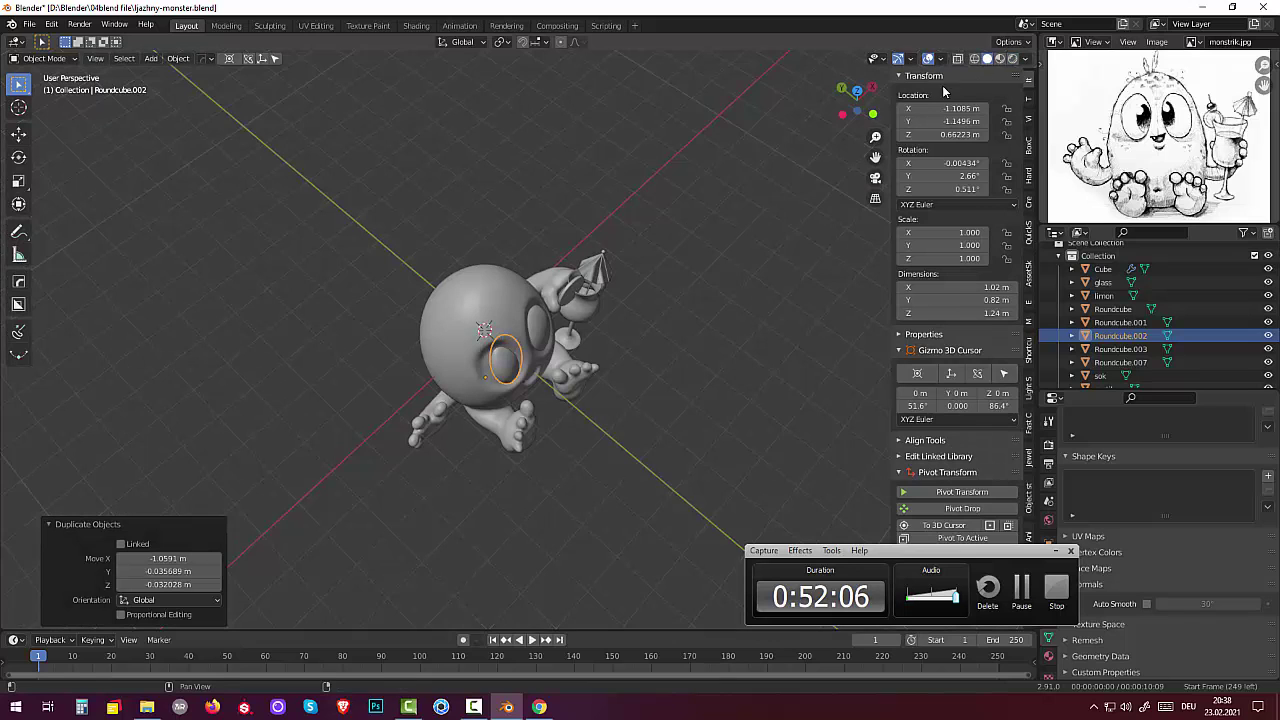
mouse_move(682, 361)
middle_down()
mouse_move(604, 269)
mouse_move(689, 316)
middle_up()
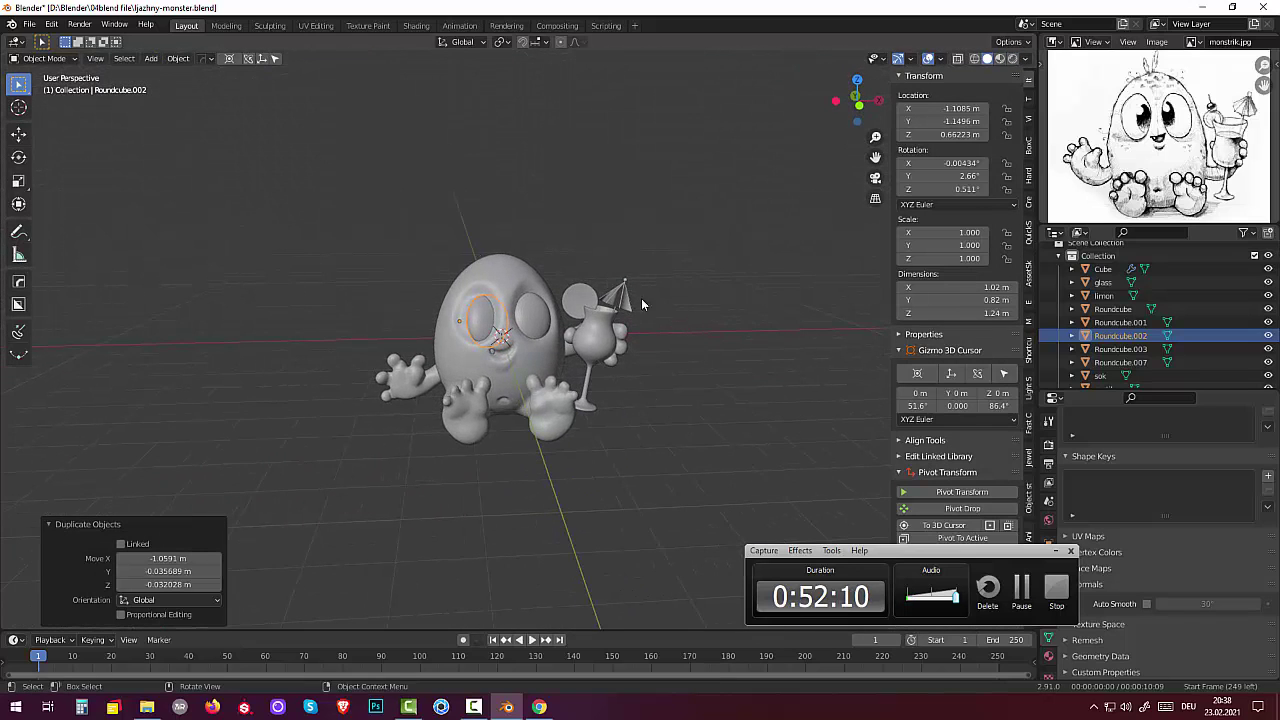
Step: Save the file as jazhny-monster.blend
click(53, 60)
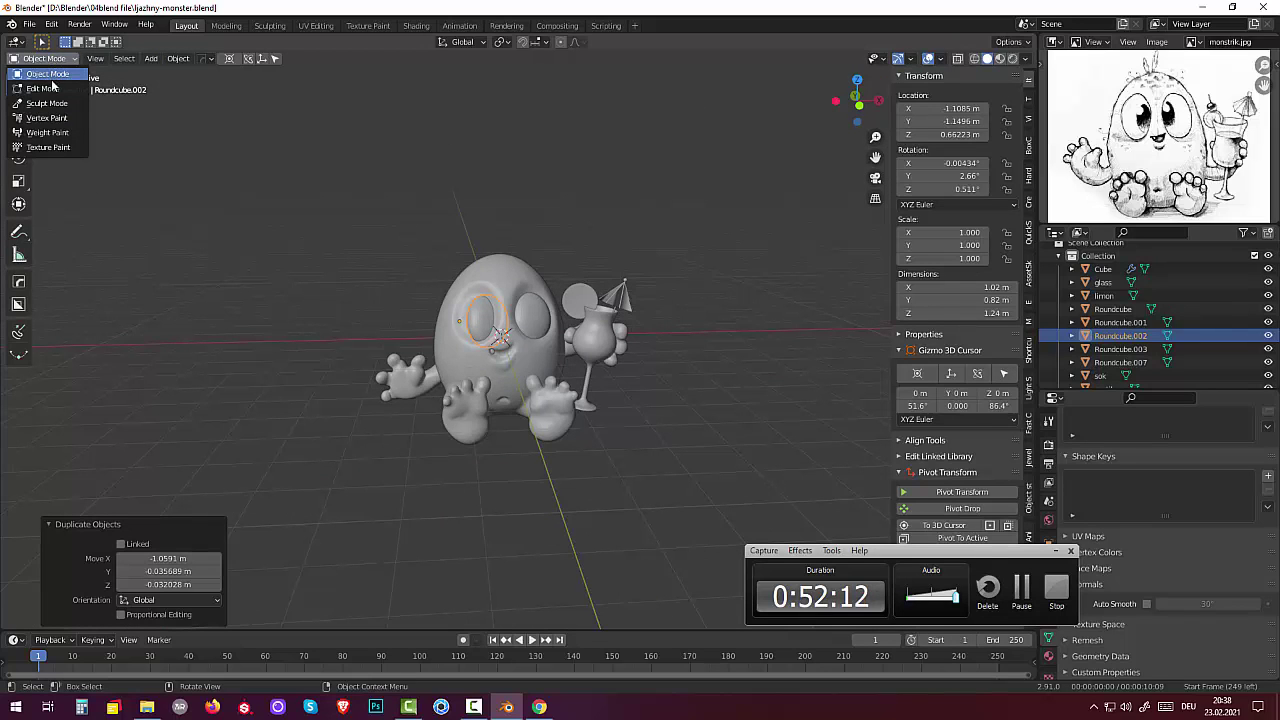
click(31, 25)
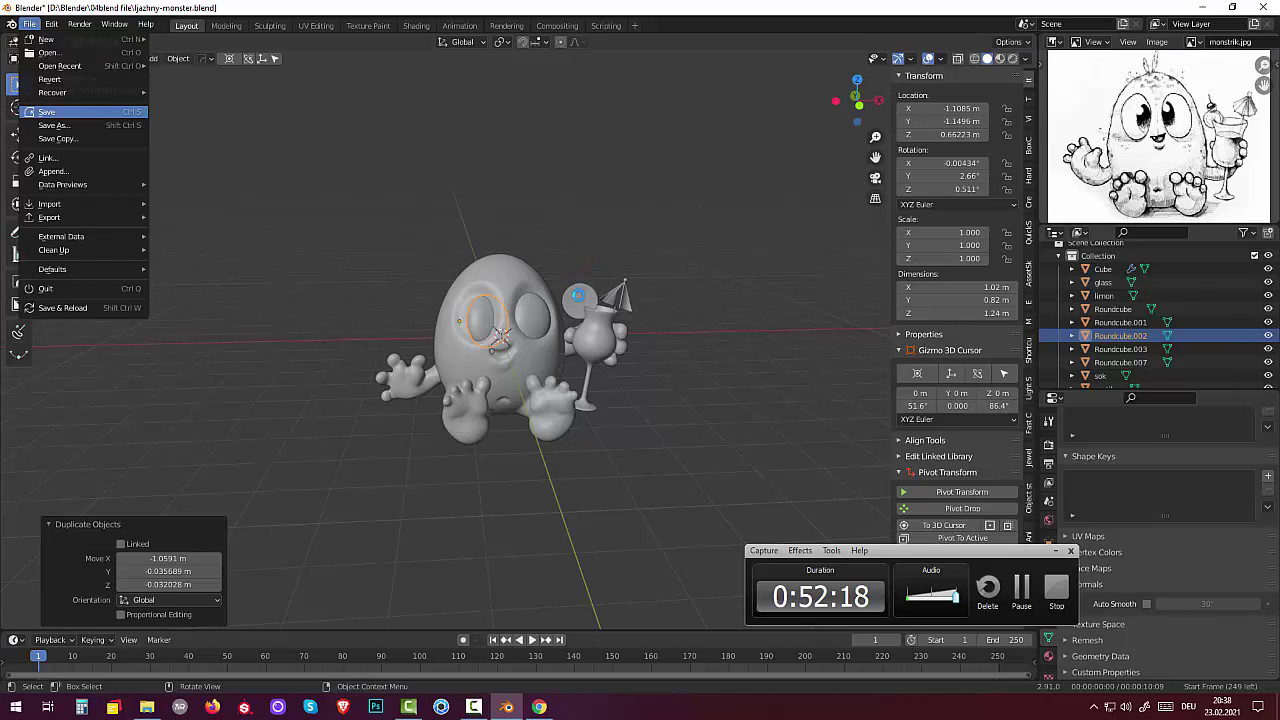
click(47, 111)
mouse_move(666, 410)
middle_down()
mouse_move(684, 480)
mouse_move(532, 403)
middle_up()
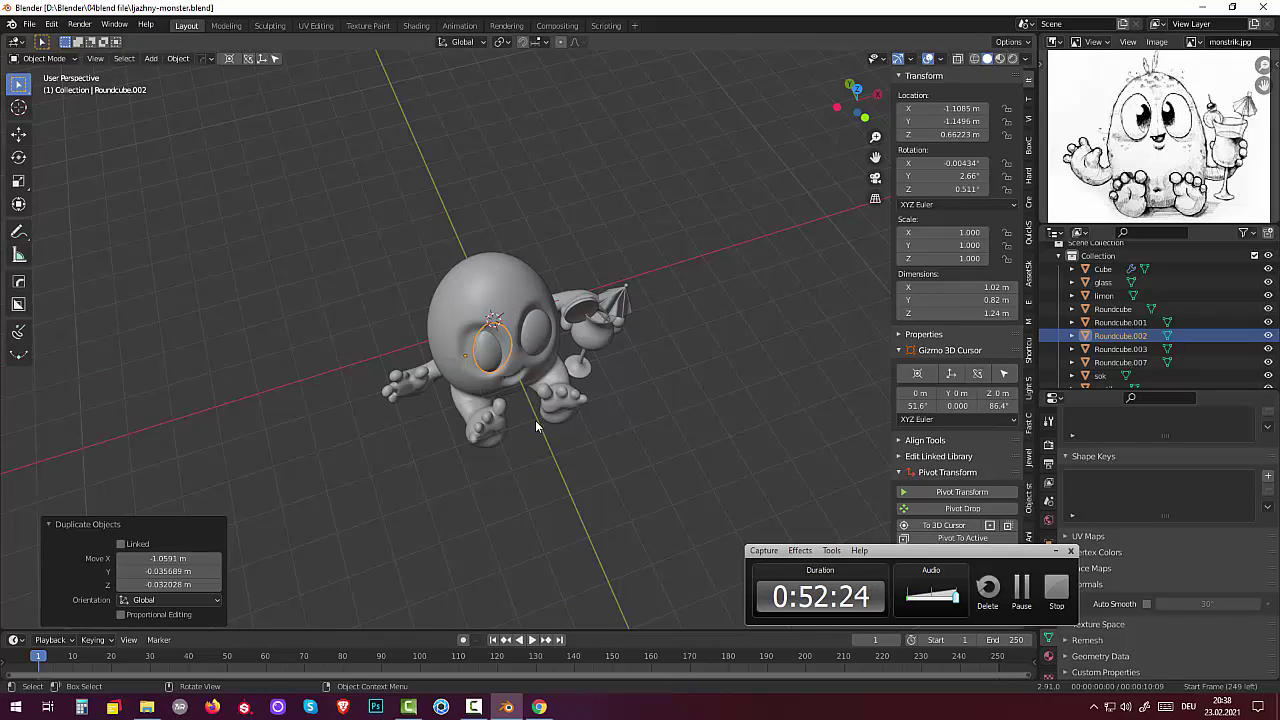
Step: Rotate the eye disc -25.7° about Z and set its origin to its geometry
key(r)
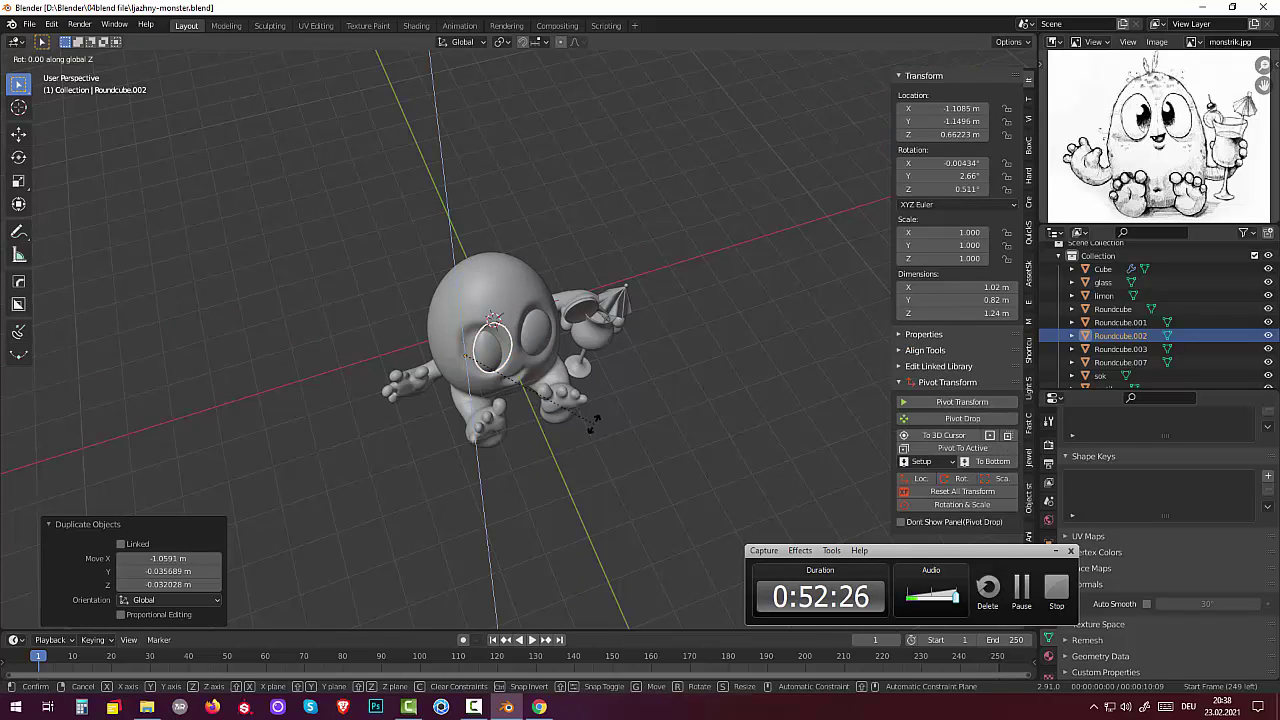
key(z)
click(521, 430)
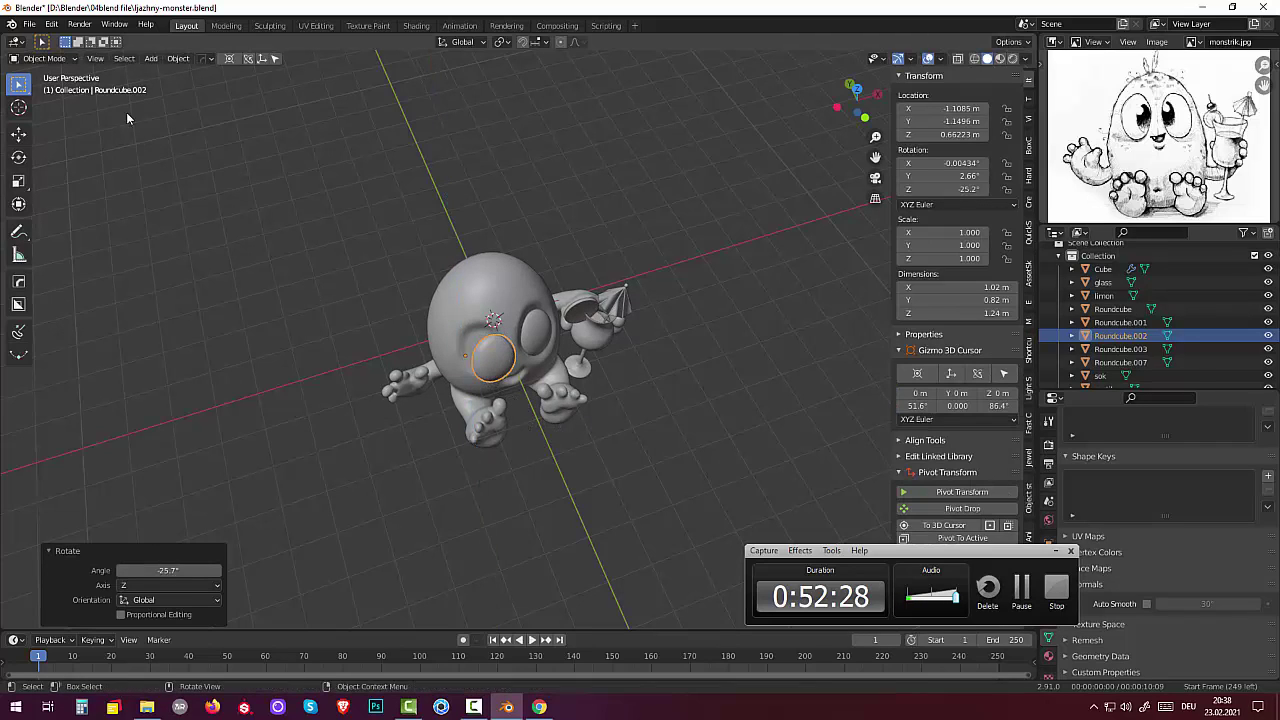
click(178, 58)
mouse_move(192, 100)
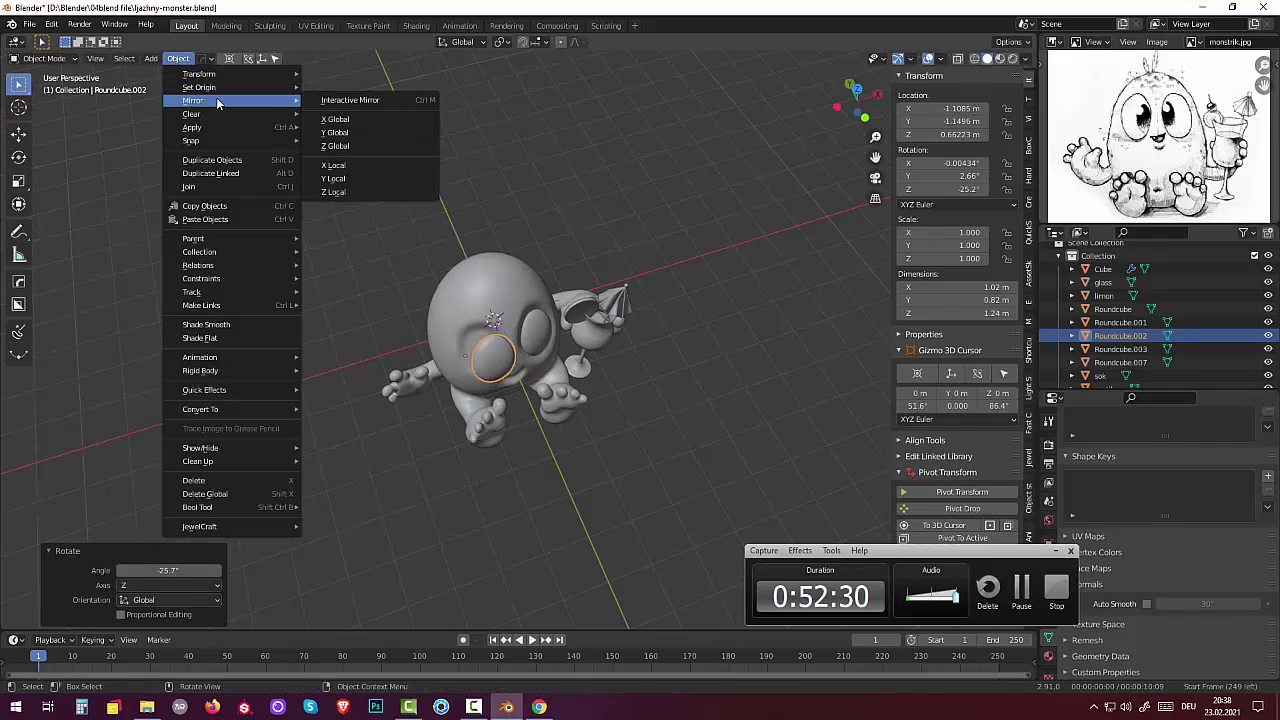
click(355, 101)
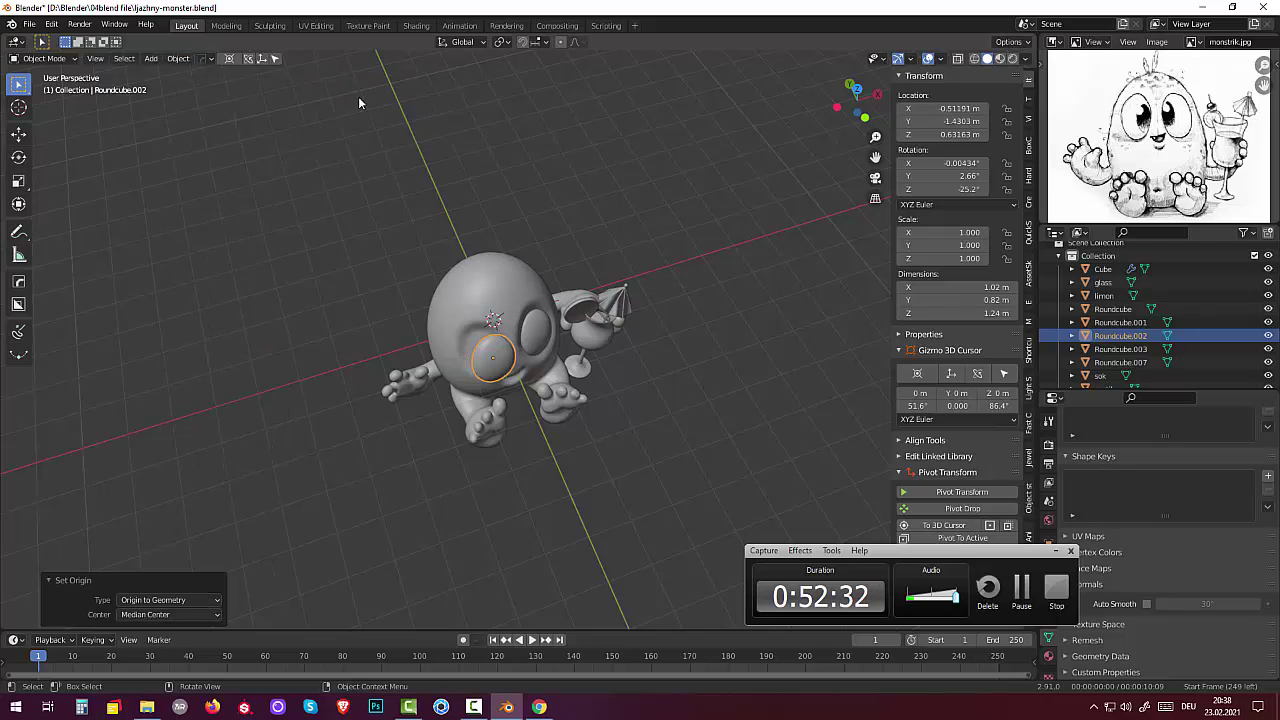
mouse_move(611, 394)
middle_down()
mouse_move(582, 395)
mouse_move(519, 354)
mouse_move(438, 441)
middle_up()
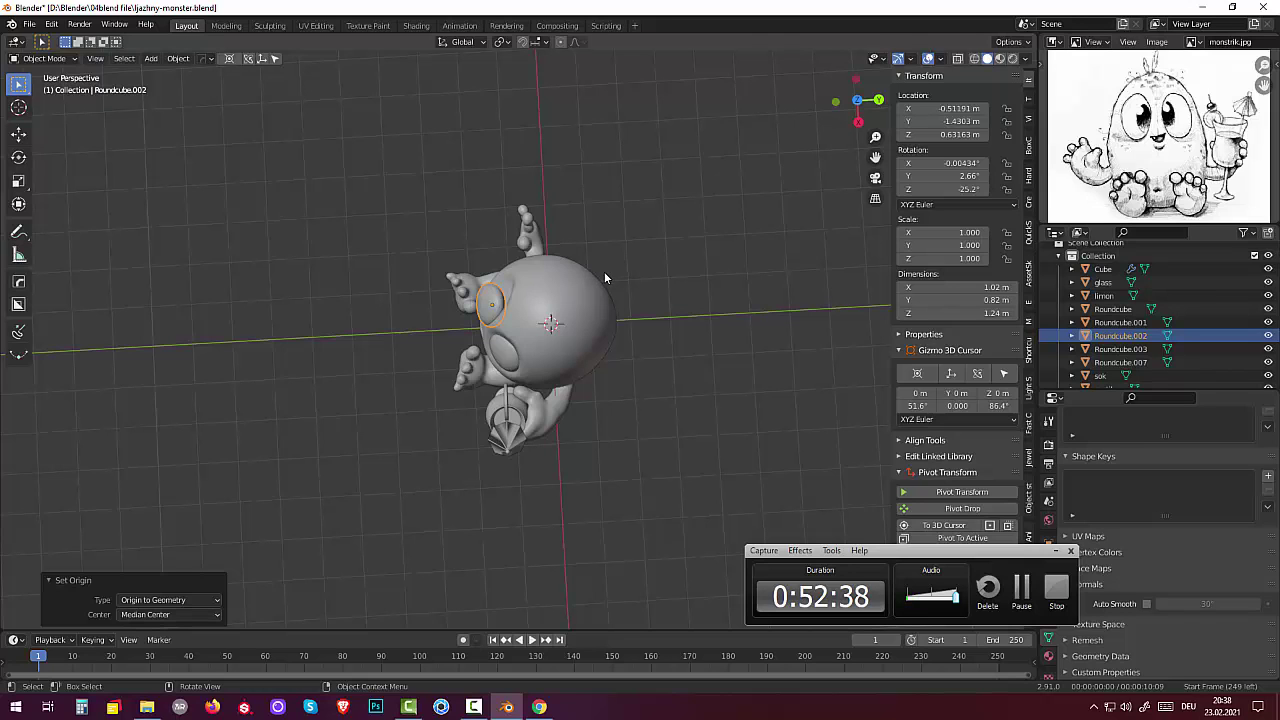
Step: Rotate the eye-socket ring further about Z, including a 10.9° turn
key(r)
key(z)
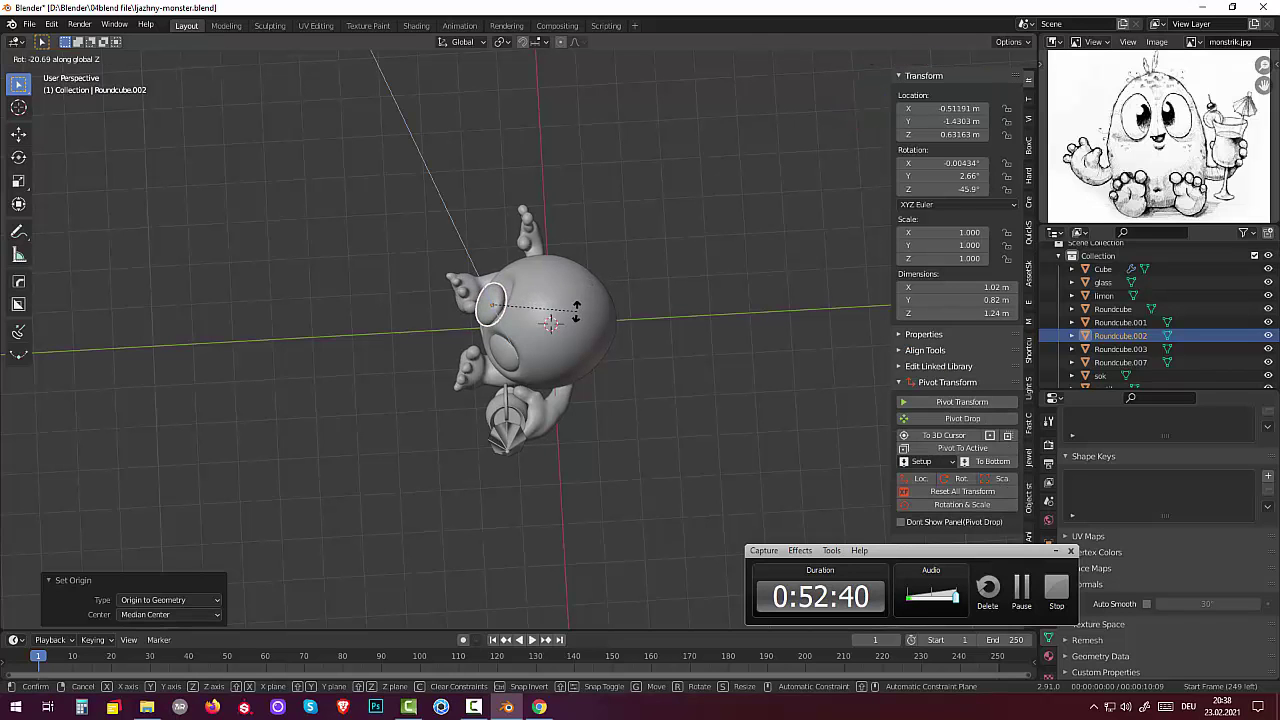
click(555, 323)
mouse_move(555, 323)
middle_down()
mouse_move(710, 233)
mouse_move(777, 169)
mouse_move(781, 127)
mouse_move(773, 173)
middle_up()
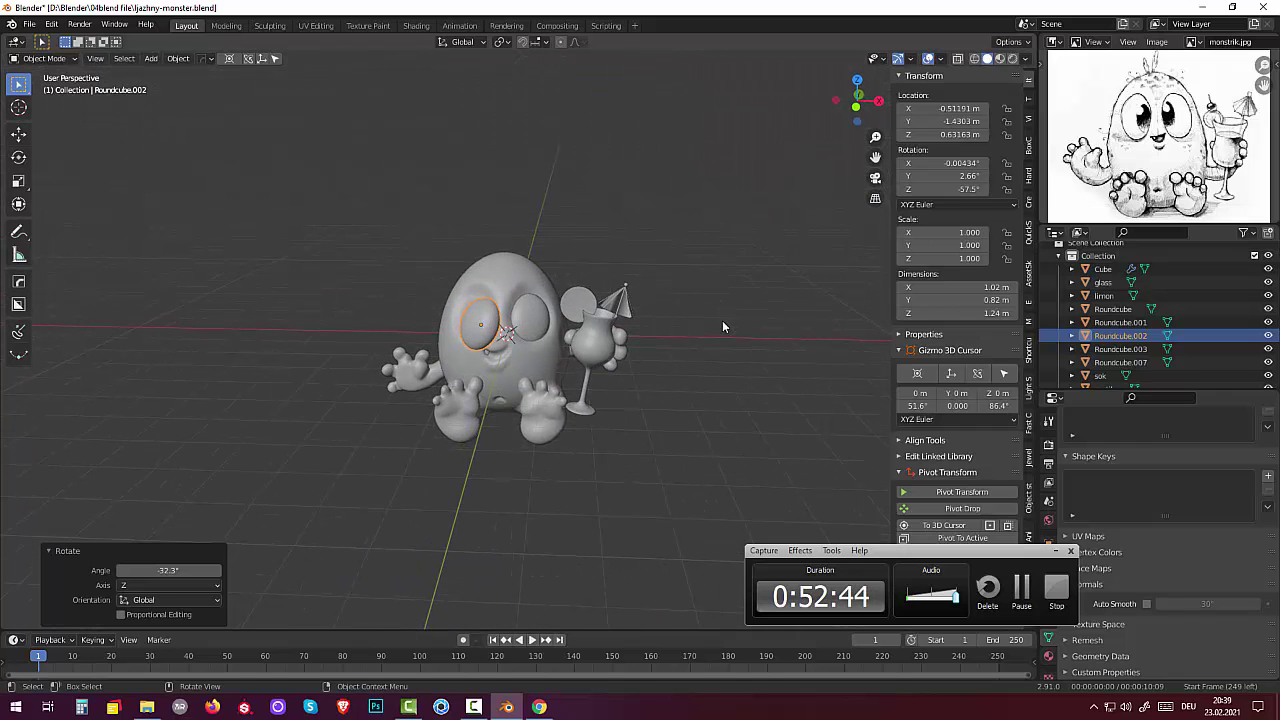
key(r)
click(715, 278)
middle_drag(713, 280, 755, 443)
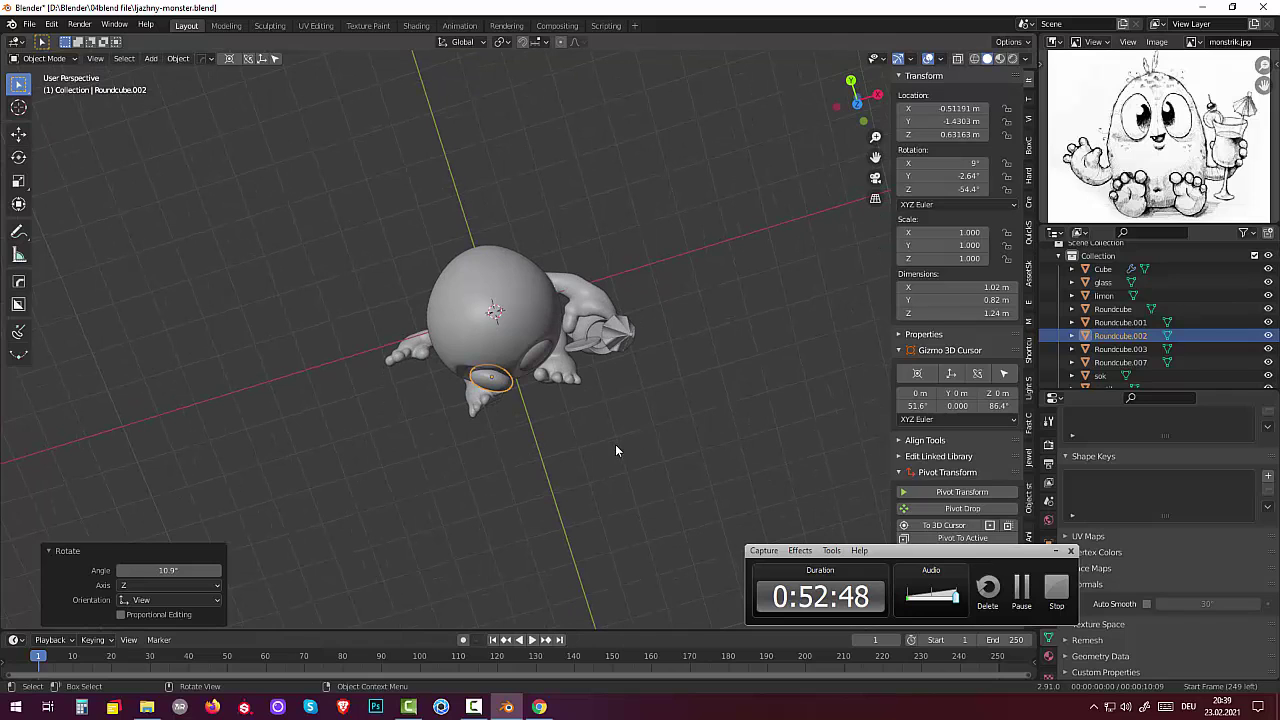
Step: Rotate the ring 16.6° about Z and move it onto the left eye socket
key(r)
key(z)
click(624, 412)
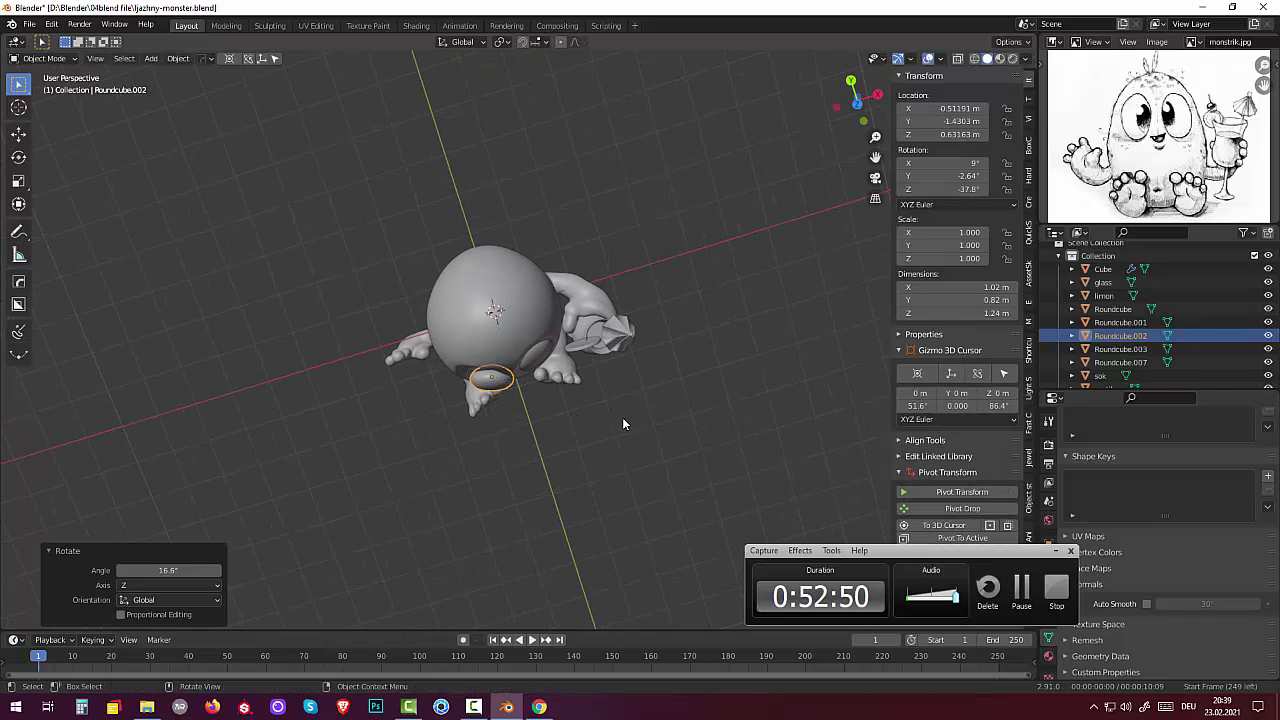
key(g)
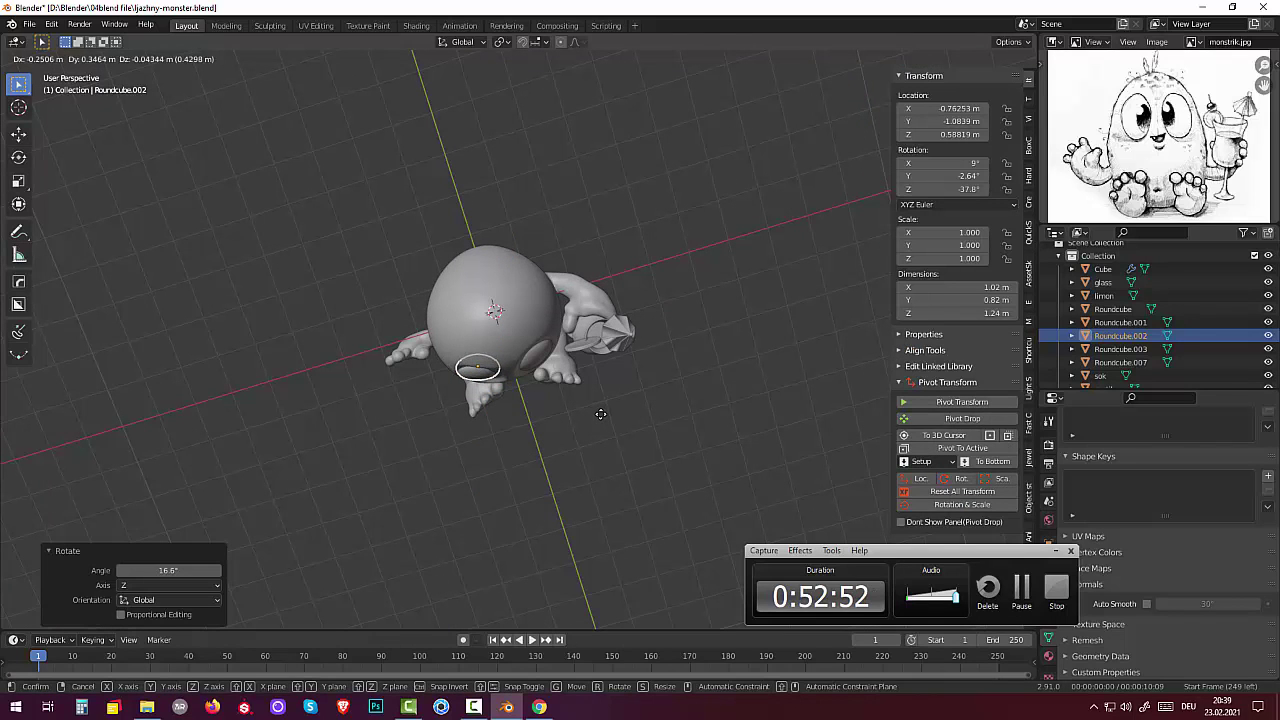
click(600, 413)
mouse_move(600, 413)
middle_down()
mouse_move(557, 220)
mouse_move(680, 281)
mouse_move(640, 160)
mouse_move(589, 234)
mouse_move(614, 234)
mouse_move(629, 257)
middle_up()
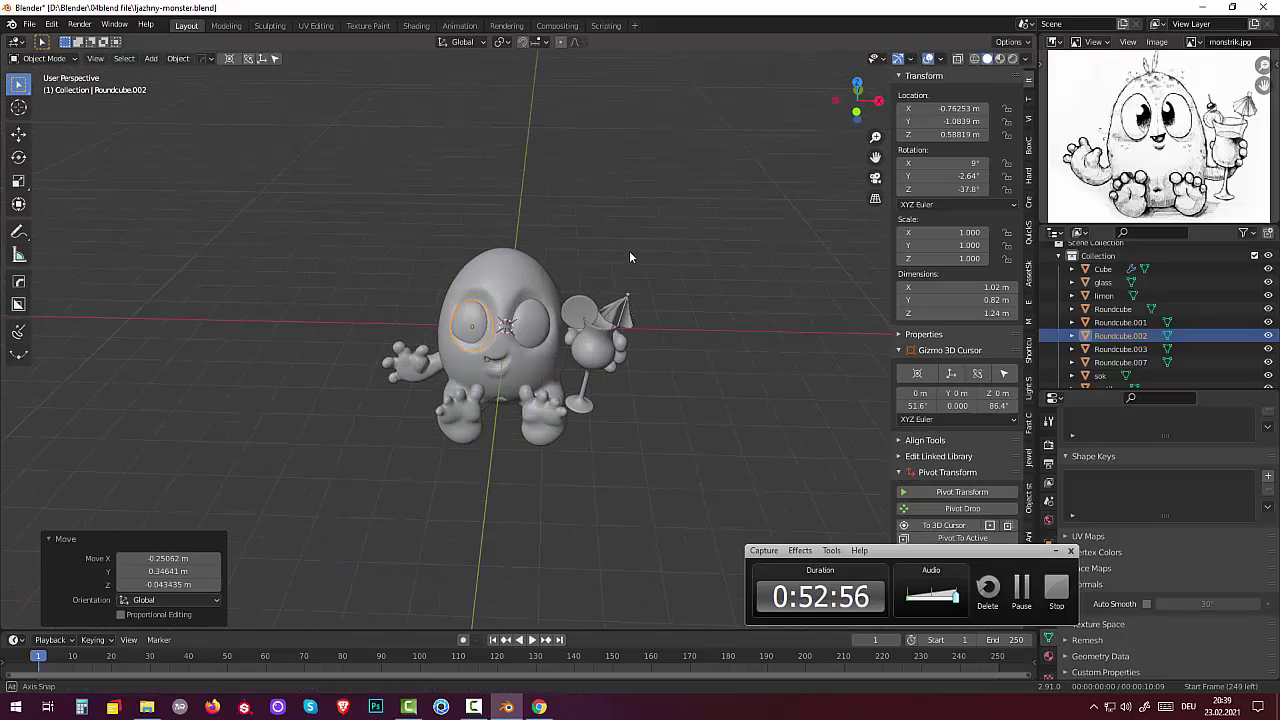
mouse_move(564, 287)
middle_down()
mouse_move(503, 302)
mouse_move(592, 314)
mouse_move(489, 342)
middle_up()
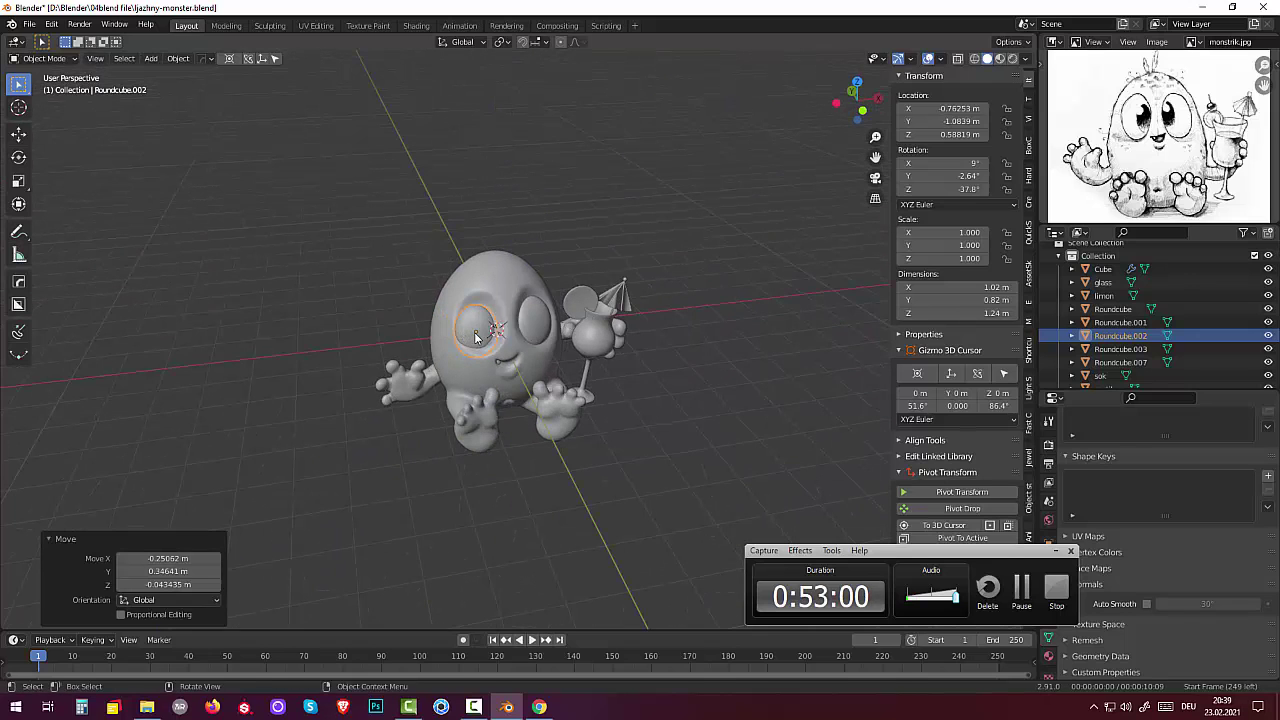
Step: Move the eye-socket ring over the left eye and tilt it about the X axis
key(g)
click(483, 328)
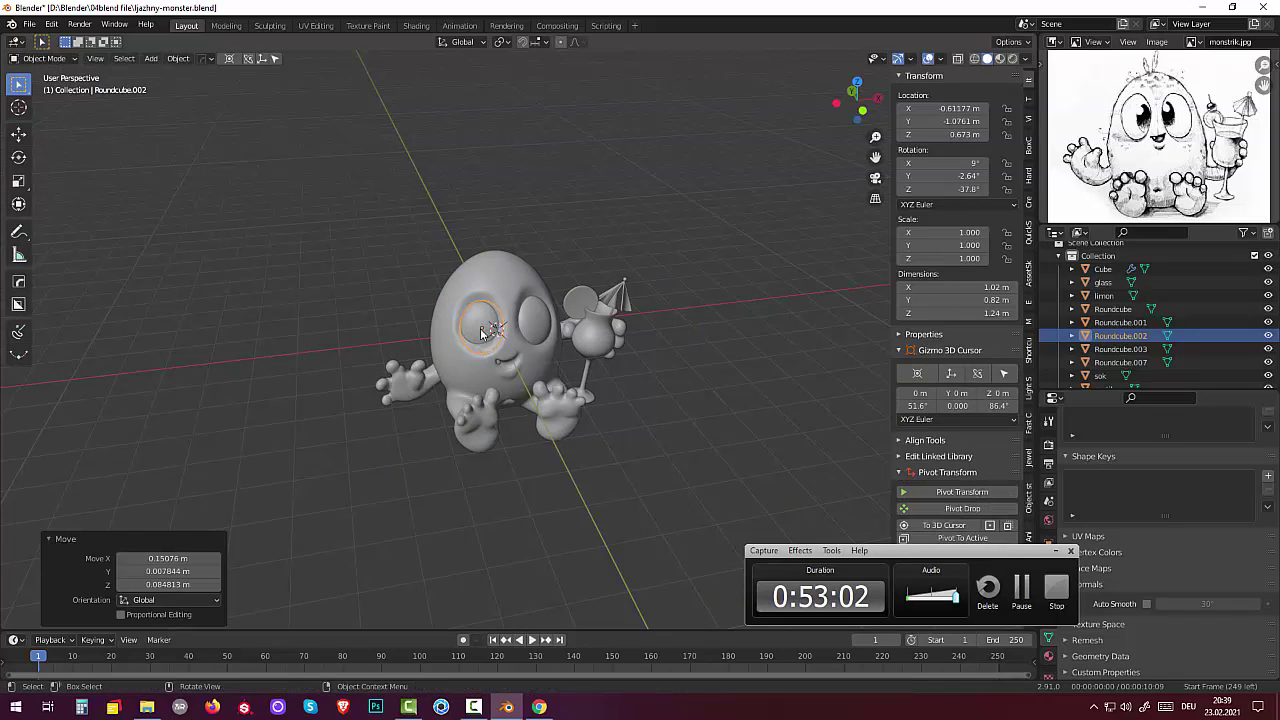
middle_drag(483, 328, 596, 322)
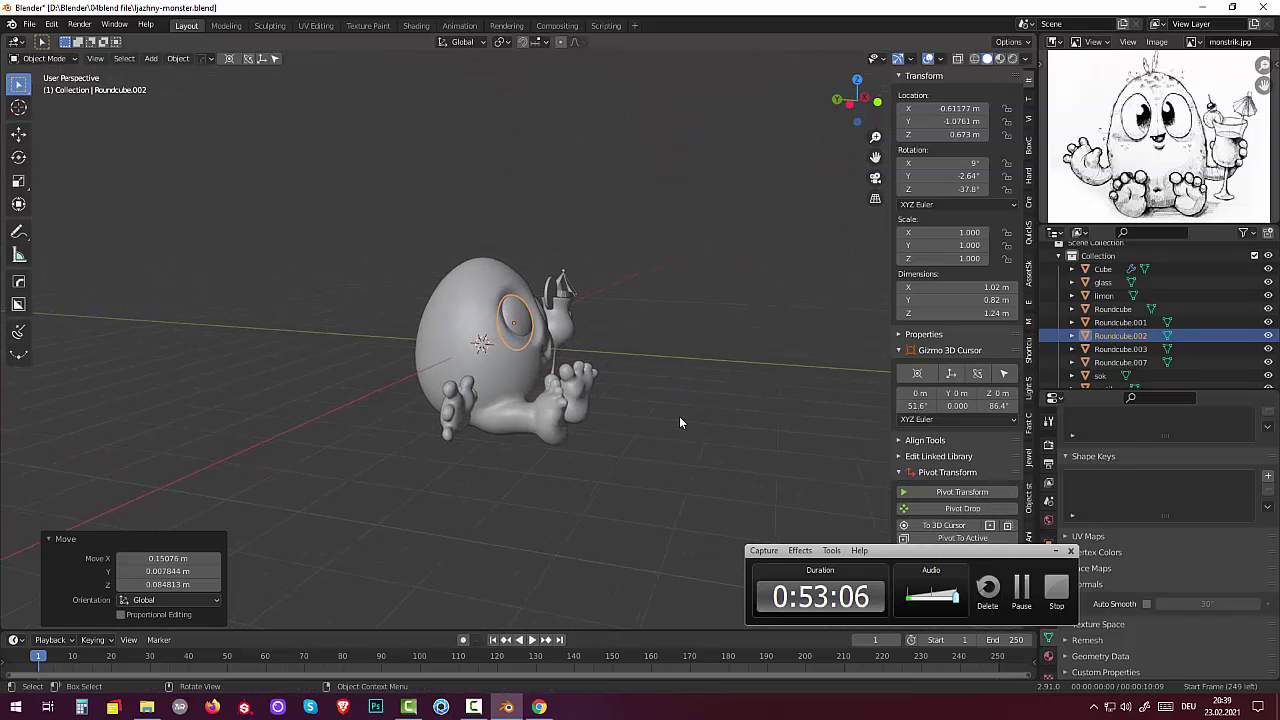
key(r)
key(x)
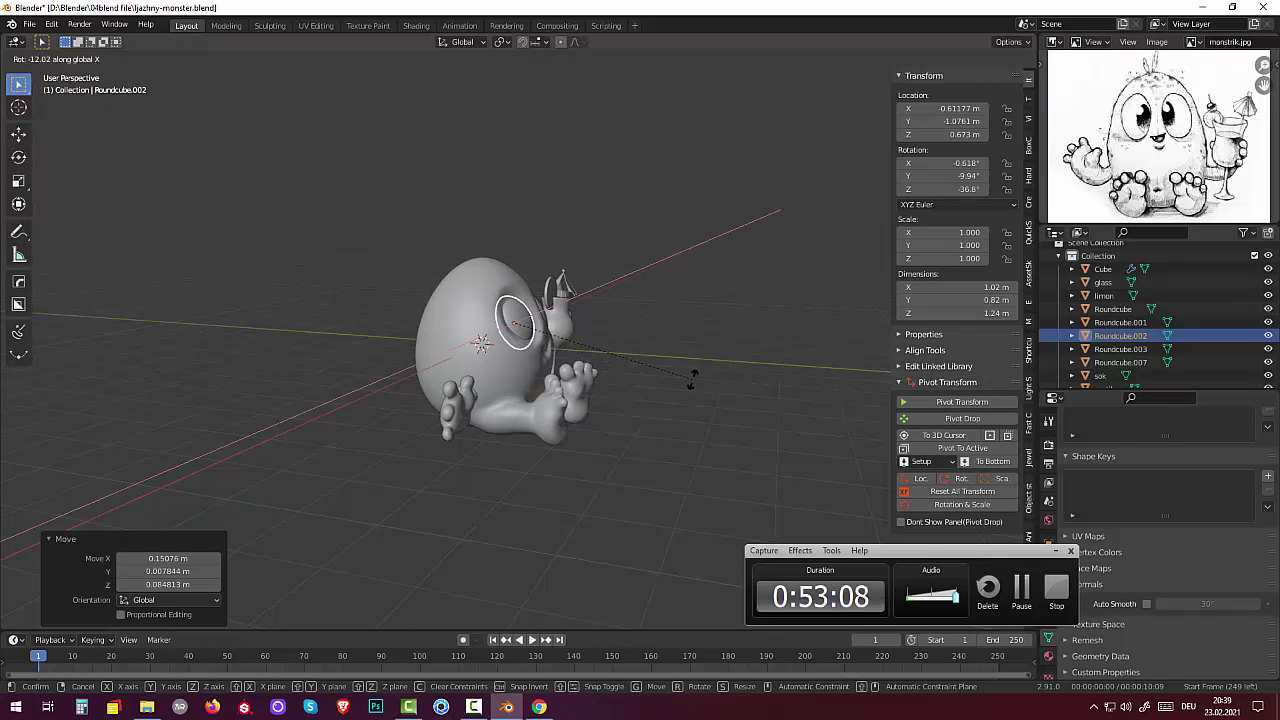
click(690, 372)
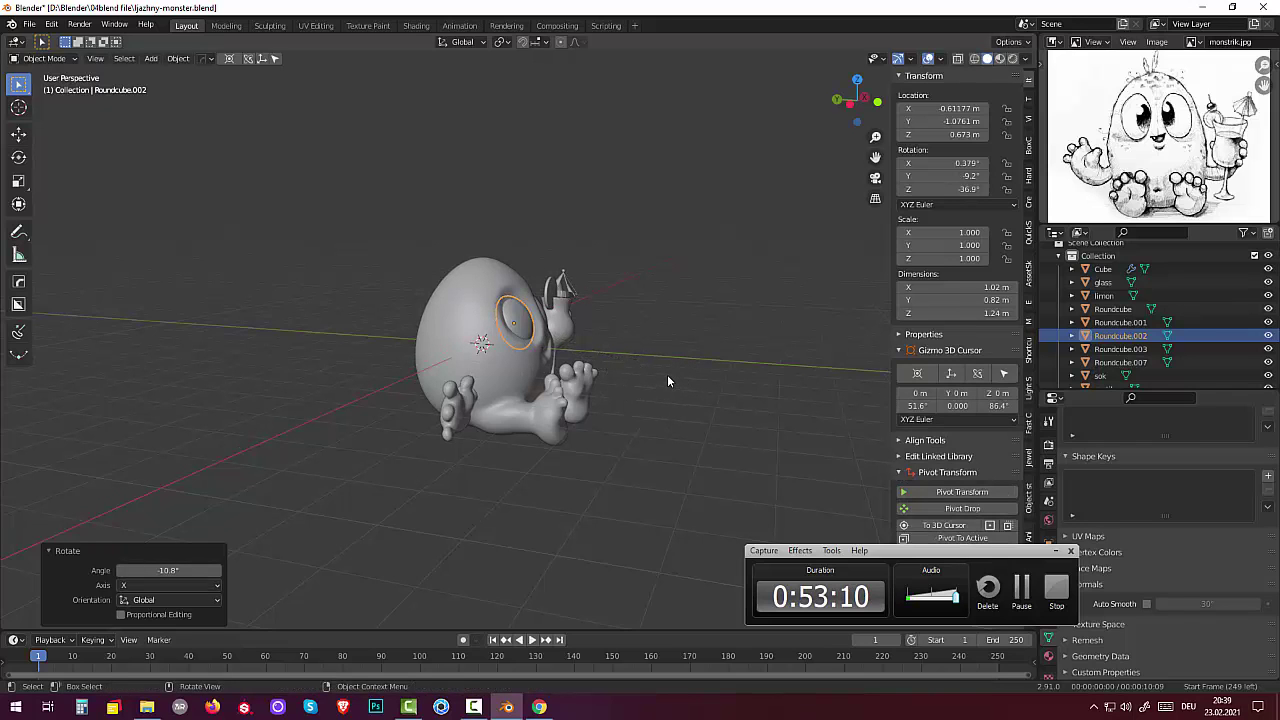
Step: Reposition the eye-socket ring, checking its fit from side and front views
key(g)
click(667, 370)
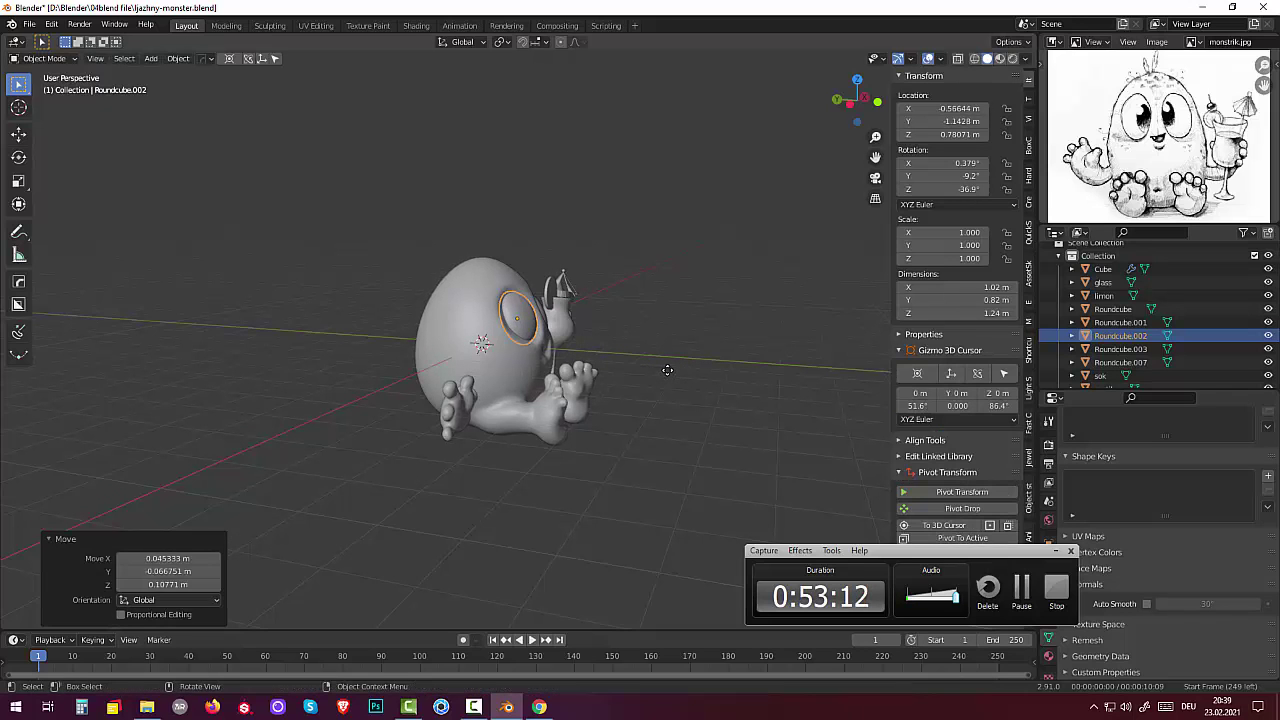
mouse_move(659, 376)
middle_down()
mouse_move(489, 425)
mouse_move(523, 404)
mouse_move(510, 415)
middle_up()
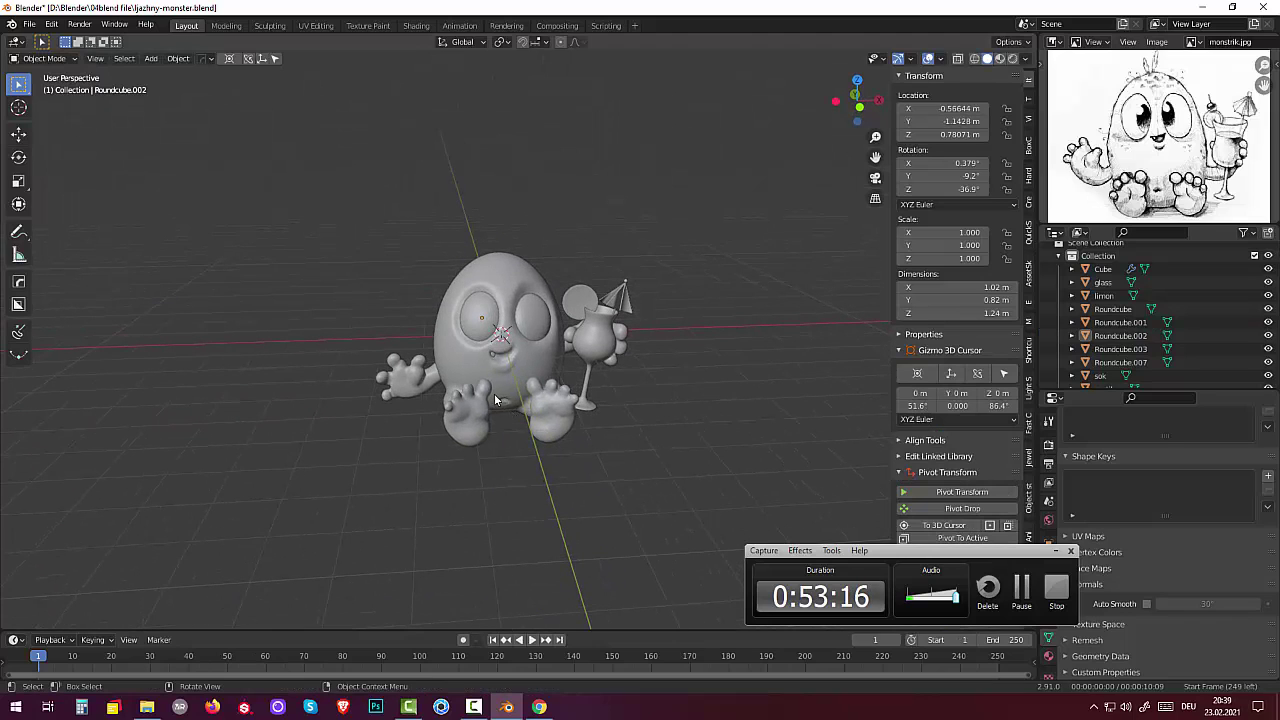
click(482, 317)
key(g)
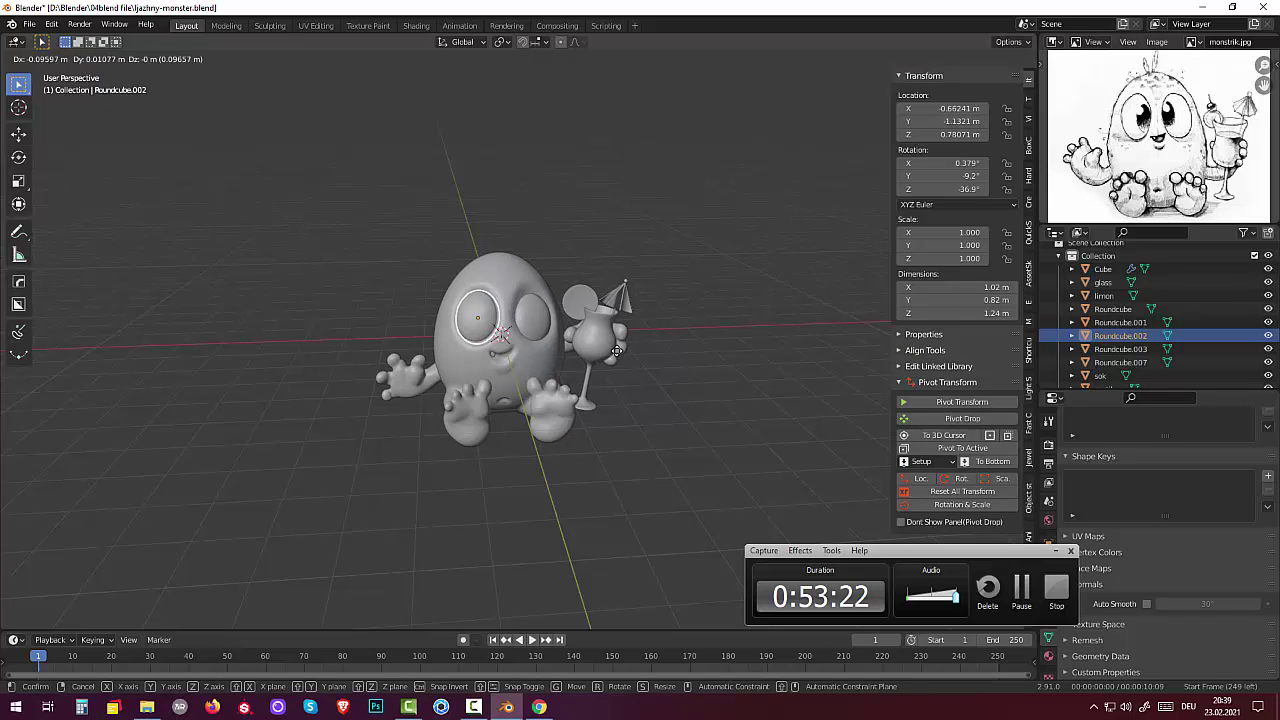
click(617, 350)
Step: Fine-tune the ring from above and front until flush at X -0.596, Y -1.099, Z 0.750 m
mouse_move(617, 350)
middle_down()
mouse_move(570, 426)
mouse_move(493, 452)
mouse_move(463, 433)
middle_up()
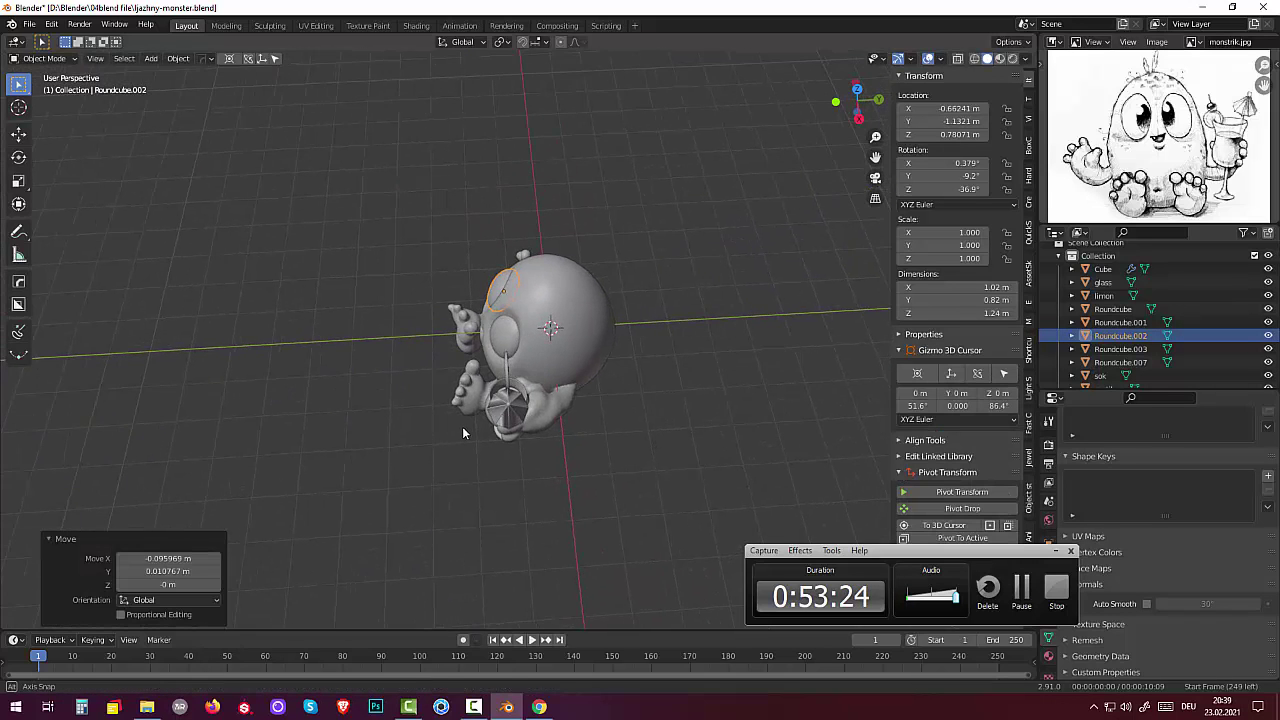
key(g)
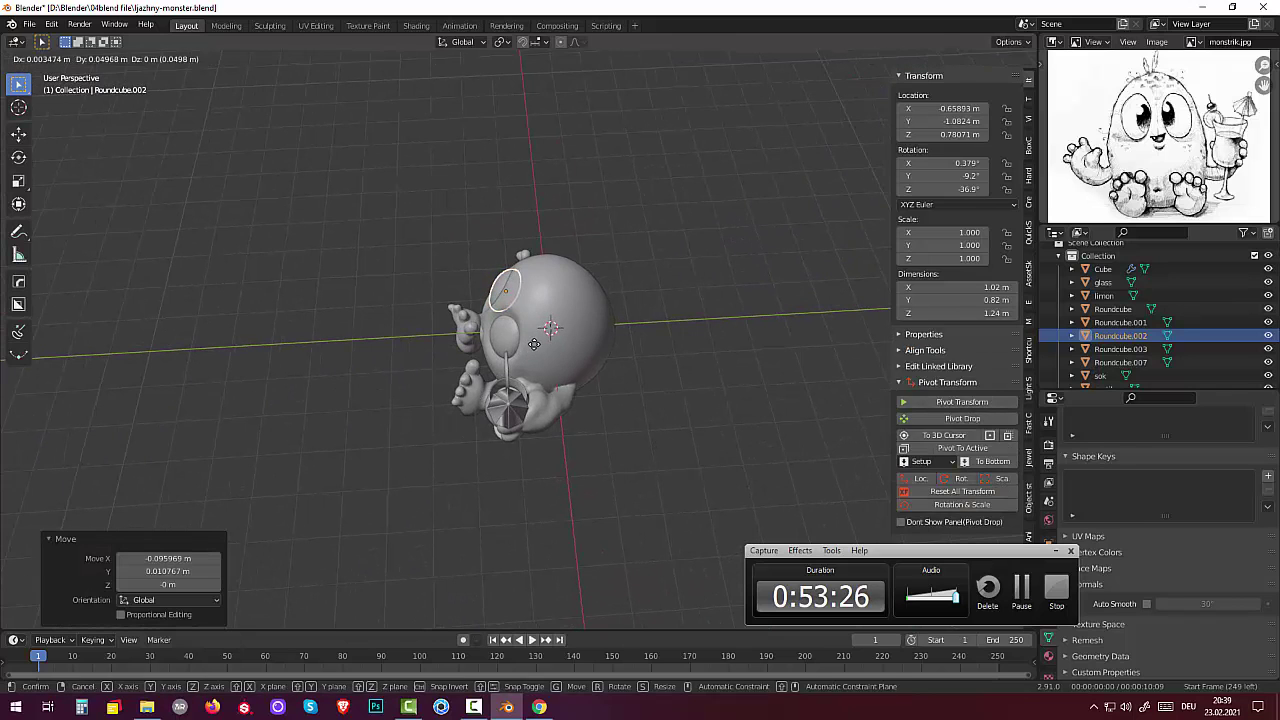
click(535, 346)
mouse_move(535, 346)
middle_down()
mouse_move(632, 265)
mouse_move(710, 253)
mouse_move(585, 400)
middle_up()
key(g)
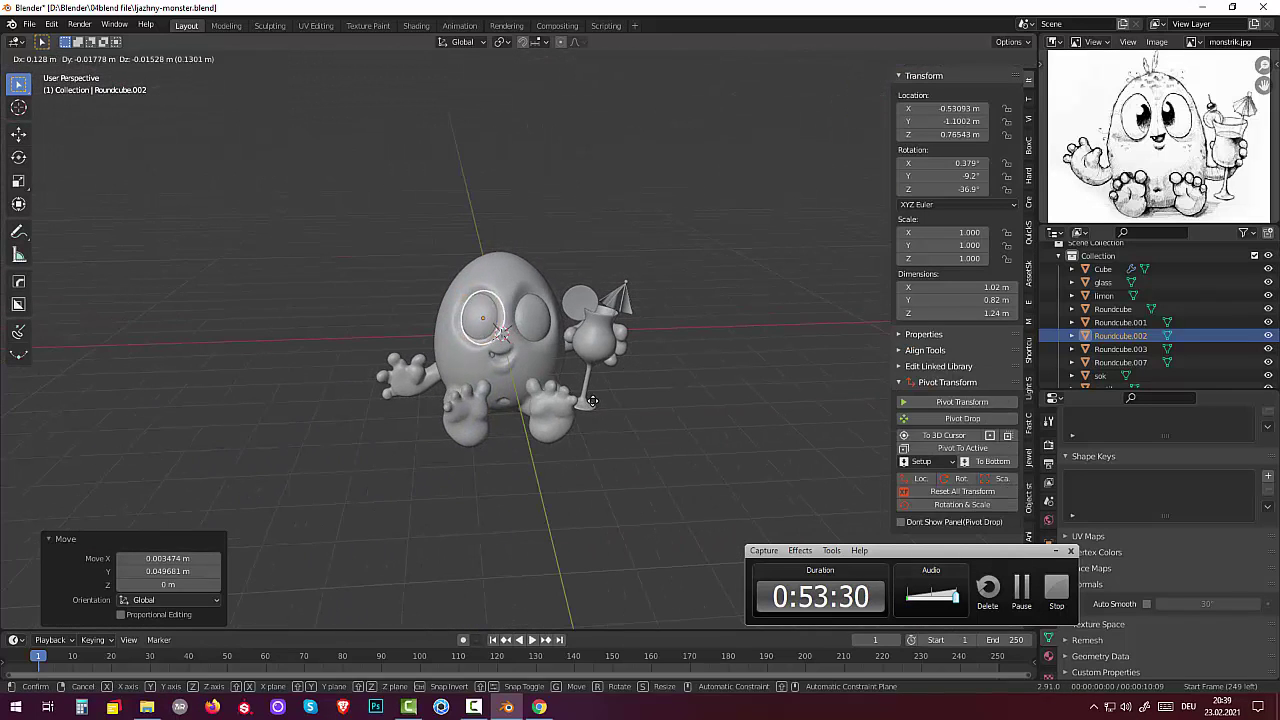
click(605, 420)
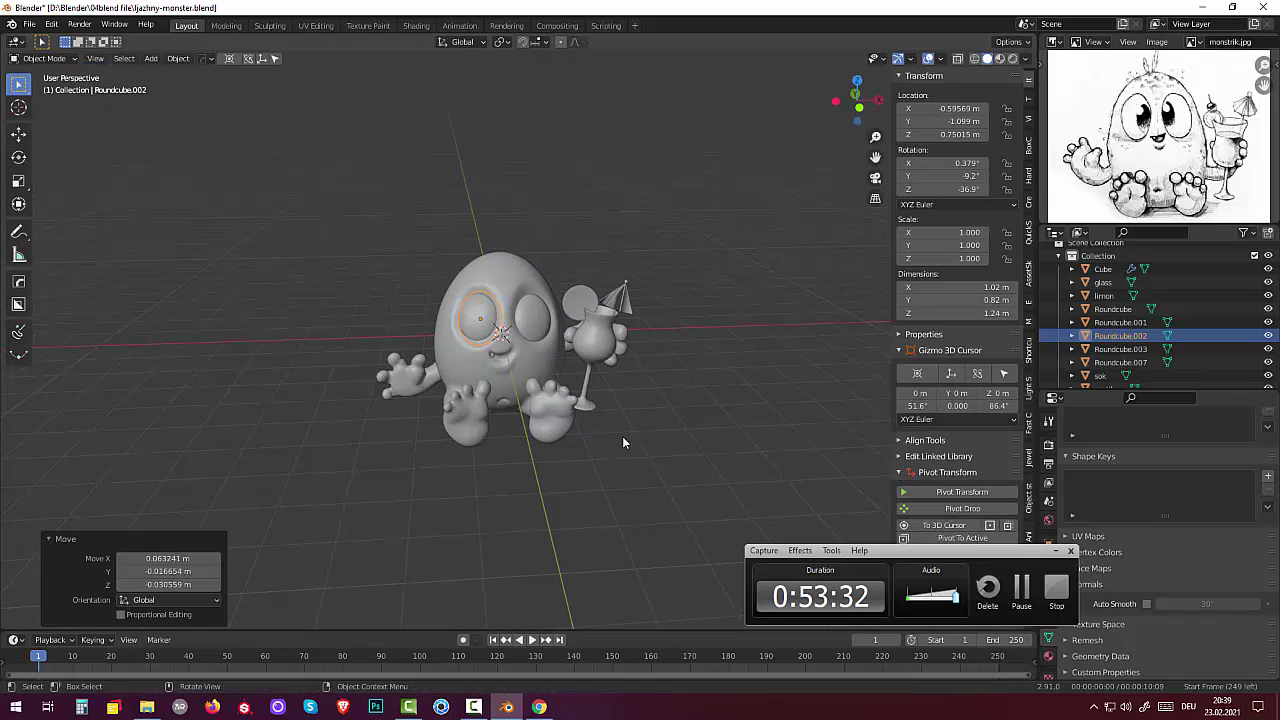
mouse_move(607, 463)
middle_down()
mouse_move(678, 483)
mouse_move(664, 564)
mouse_move(618, 578)
mouse_move(570, 558)
mouse_move(555, 511)
mouse_move(508, 468)
mouse_move(509, 434)
mouse_move(609, 433)
mouse_move(603, 478)
mouse_move(580, 491)
mouse_move(593, 474)
middle_up()
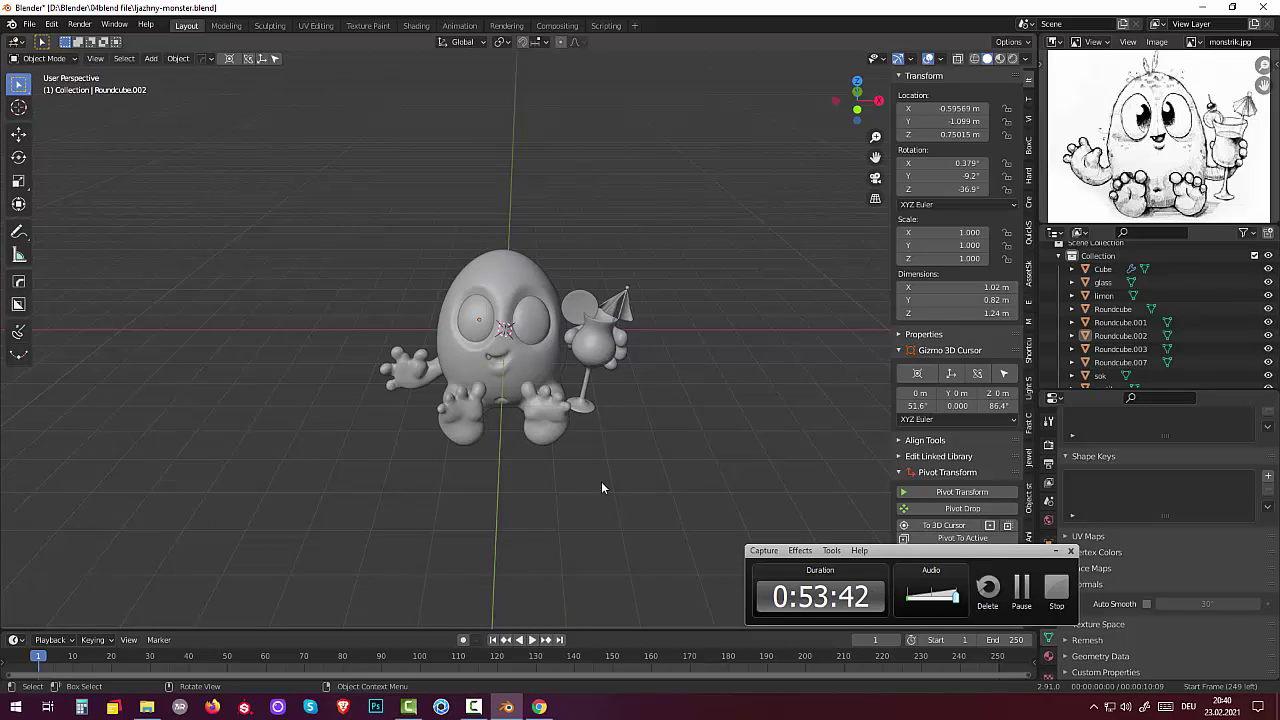
scroll(601, 481, up, 3)
scroll(599, 466, up, 2)
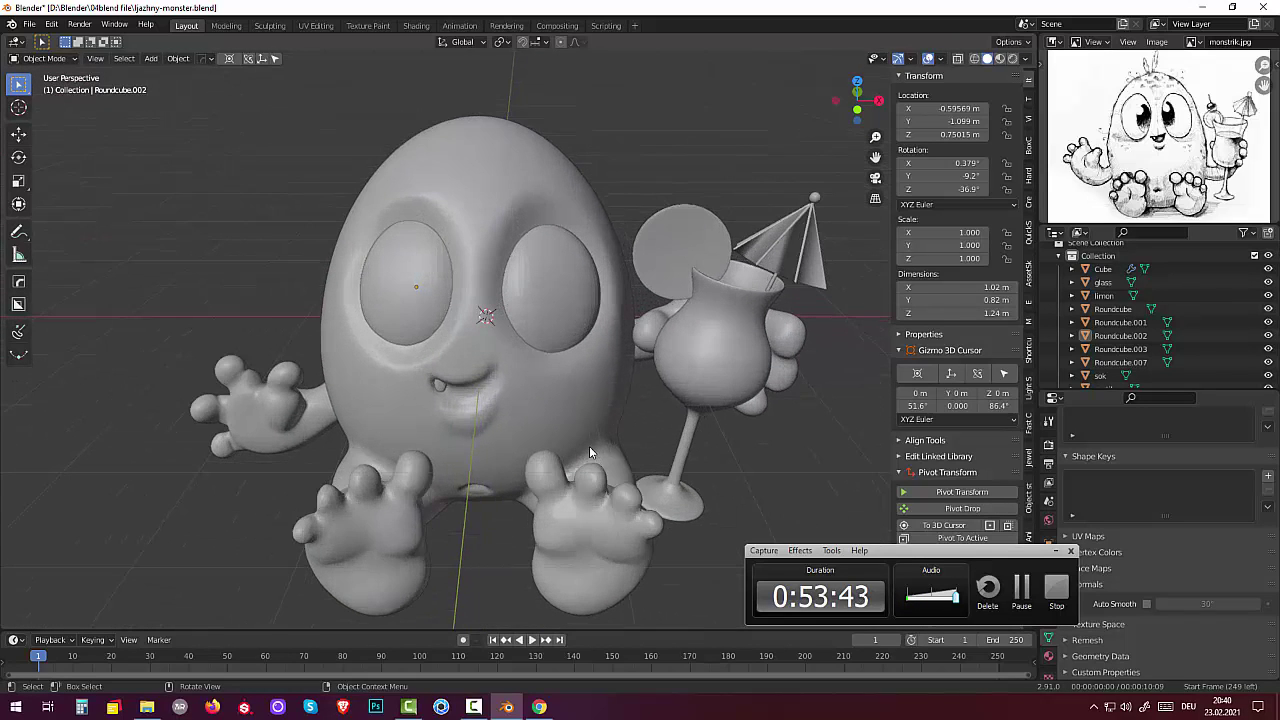
Step: Nudge the left eye disc to about X -0.571, Y -1.122, Z 0.699 m
click(479, 410)
click(750, 486)
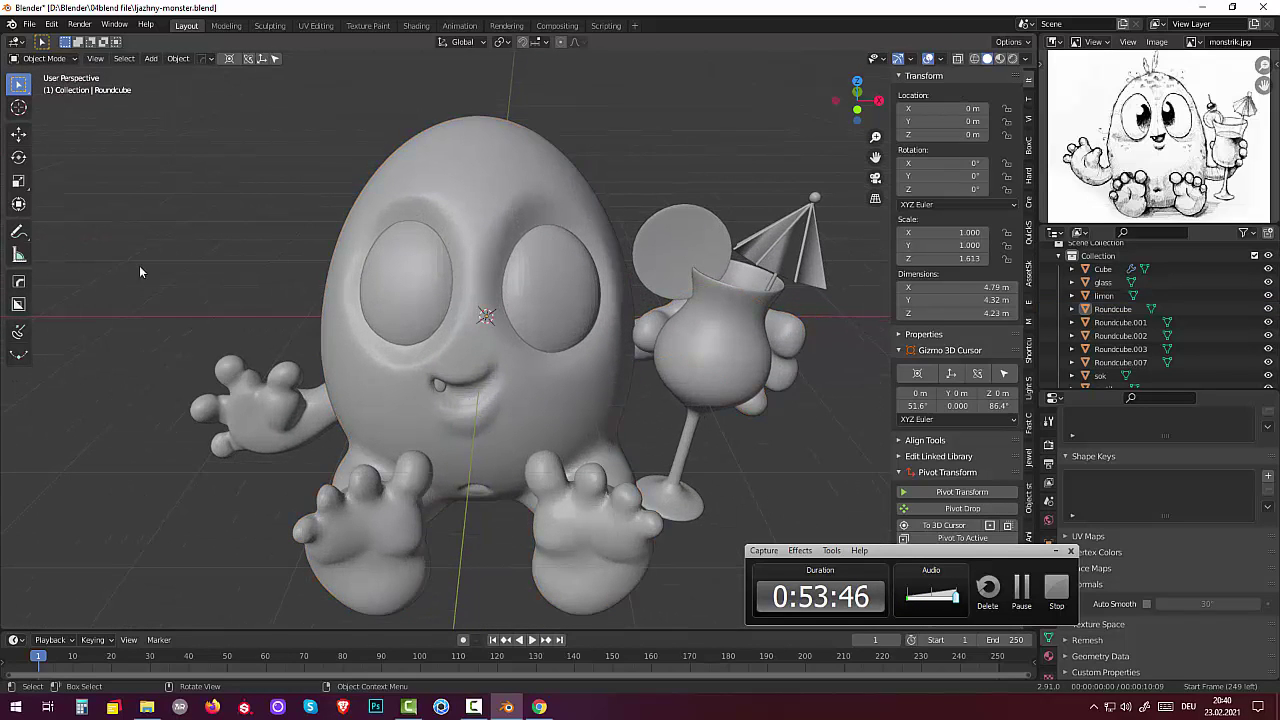
key(shift+a)
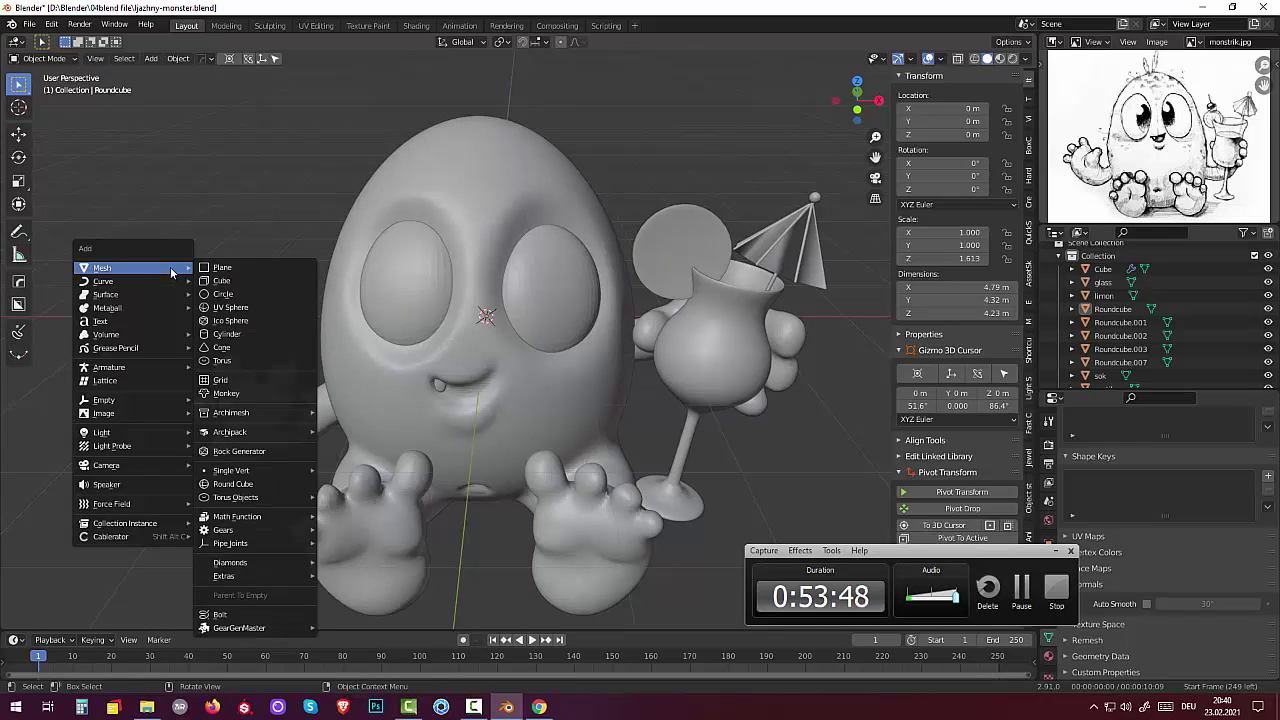
click(427, 292)
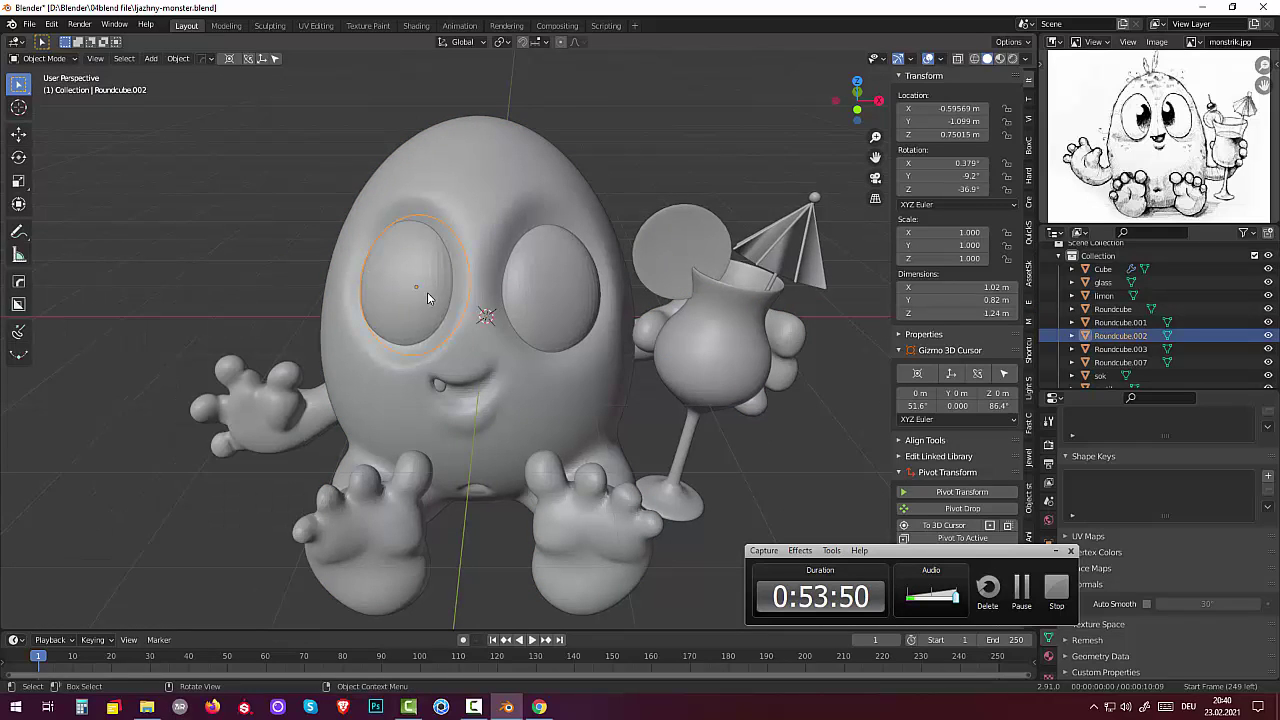
key(g)
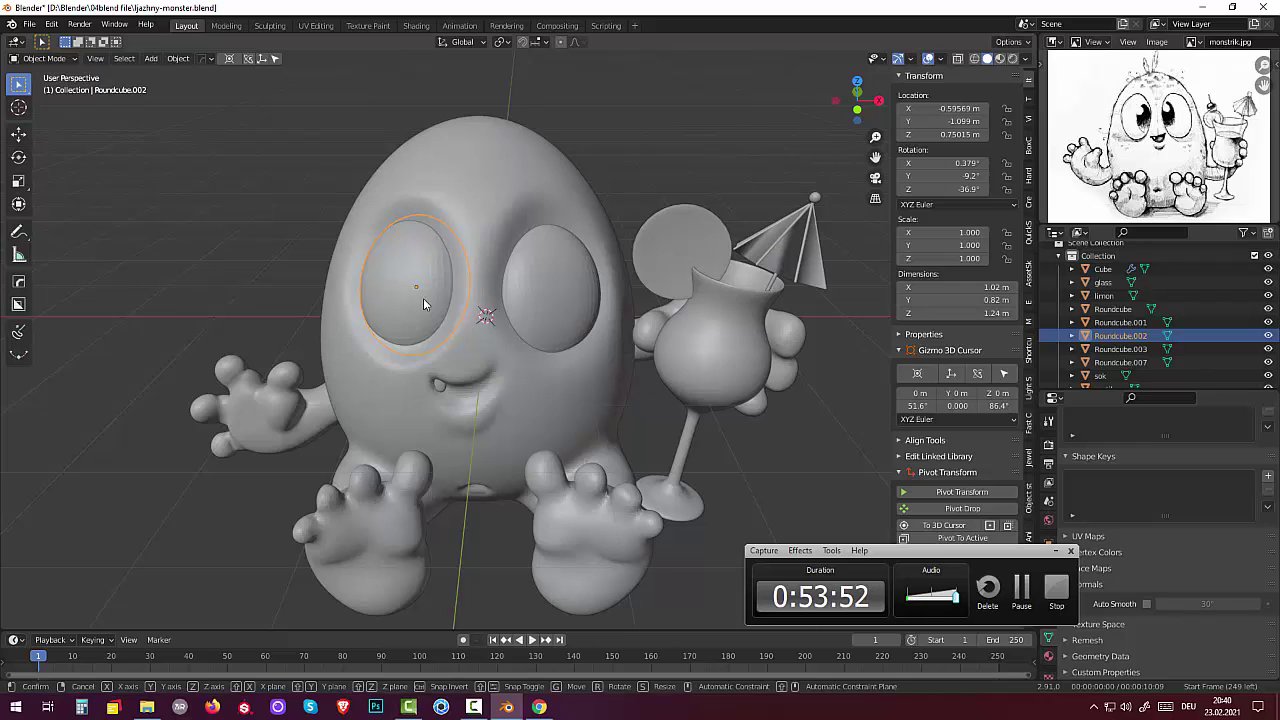
click(423, 302)
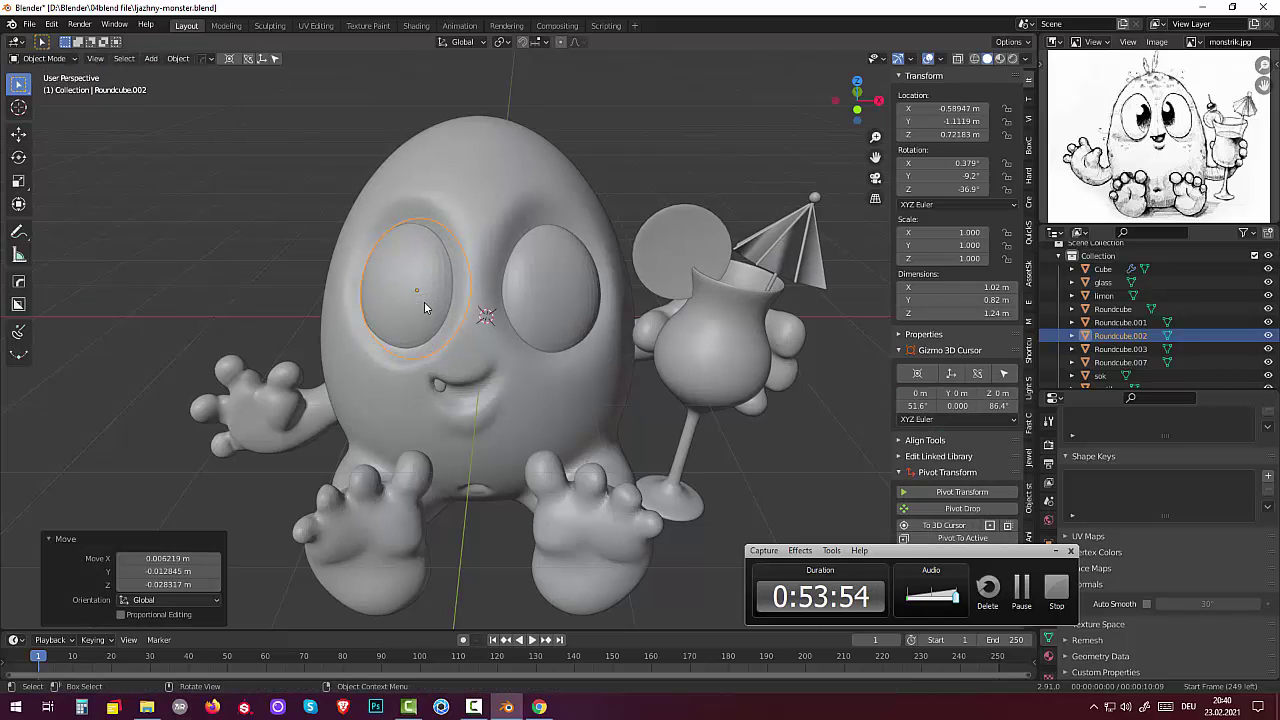
key(g)
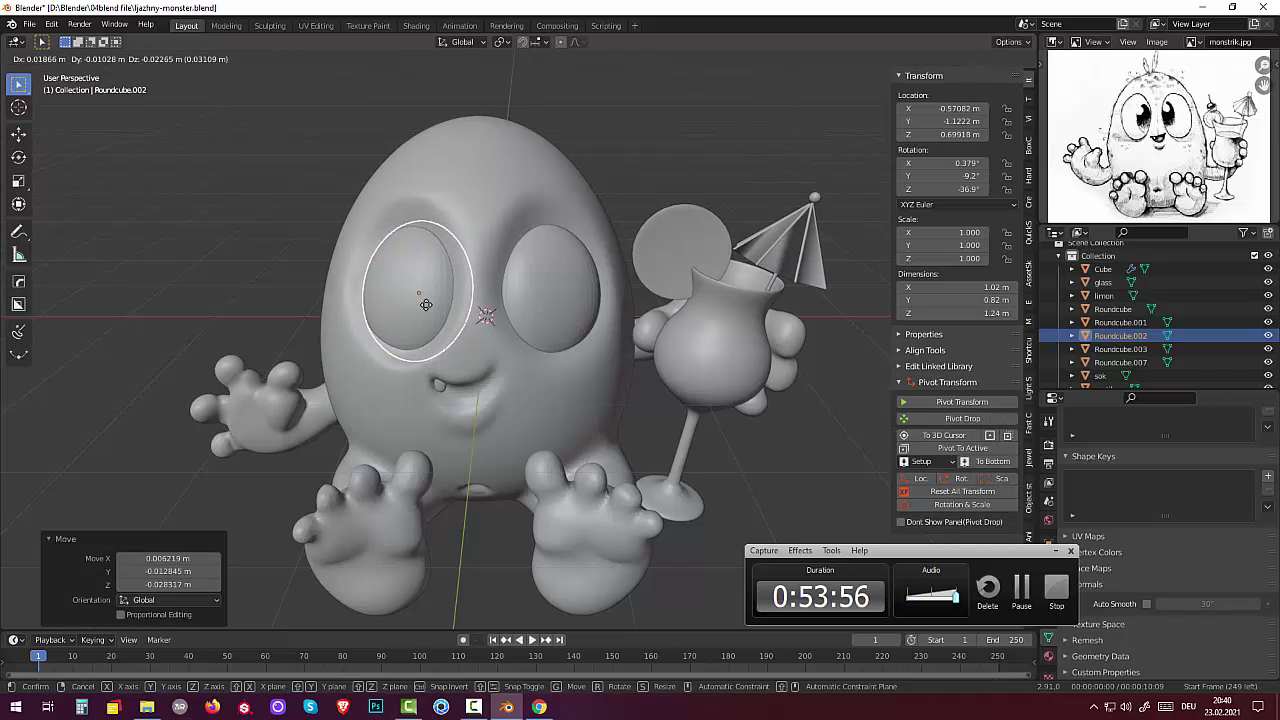
click(426, 306)
Step: Switch to an orthographic front view, zoom in, and bring up the Add menu
middle_drag(426, 310, 477, 322)
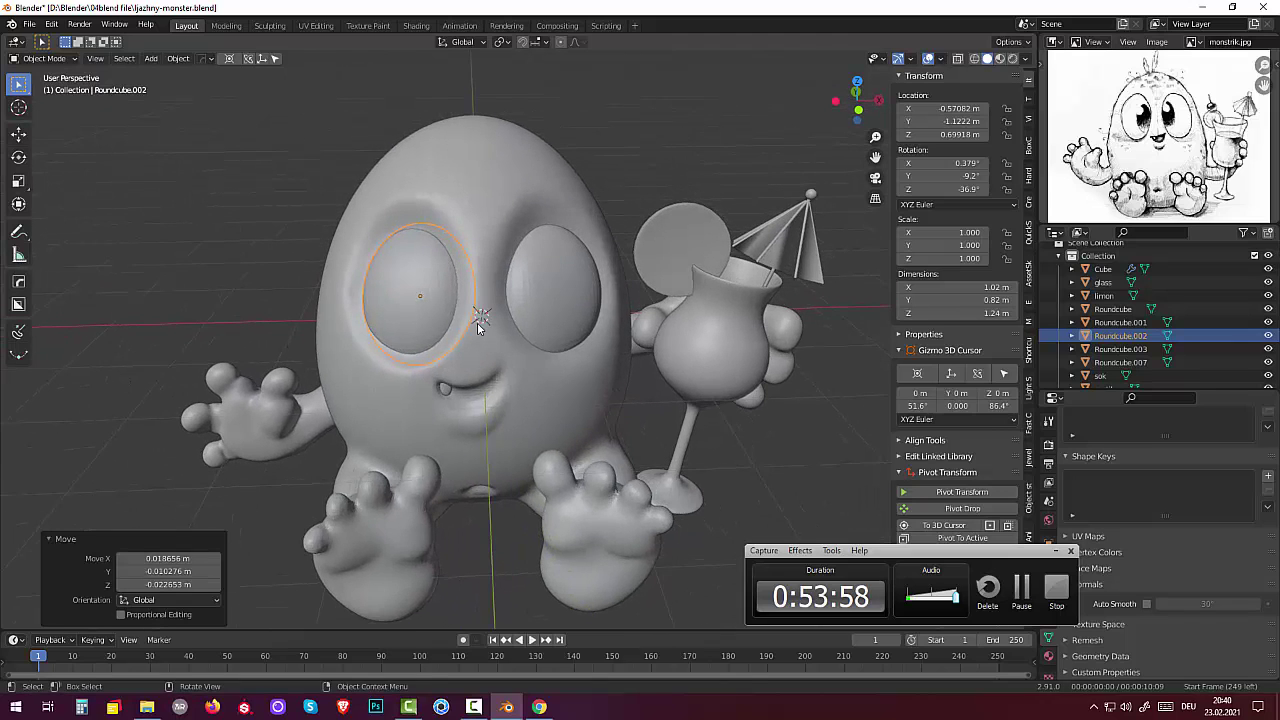
key(KP_5)
key(KP_1)
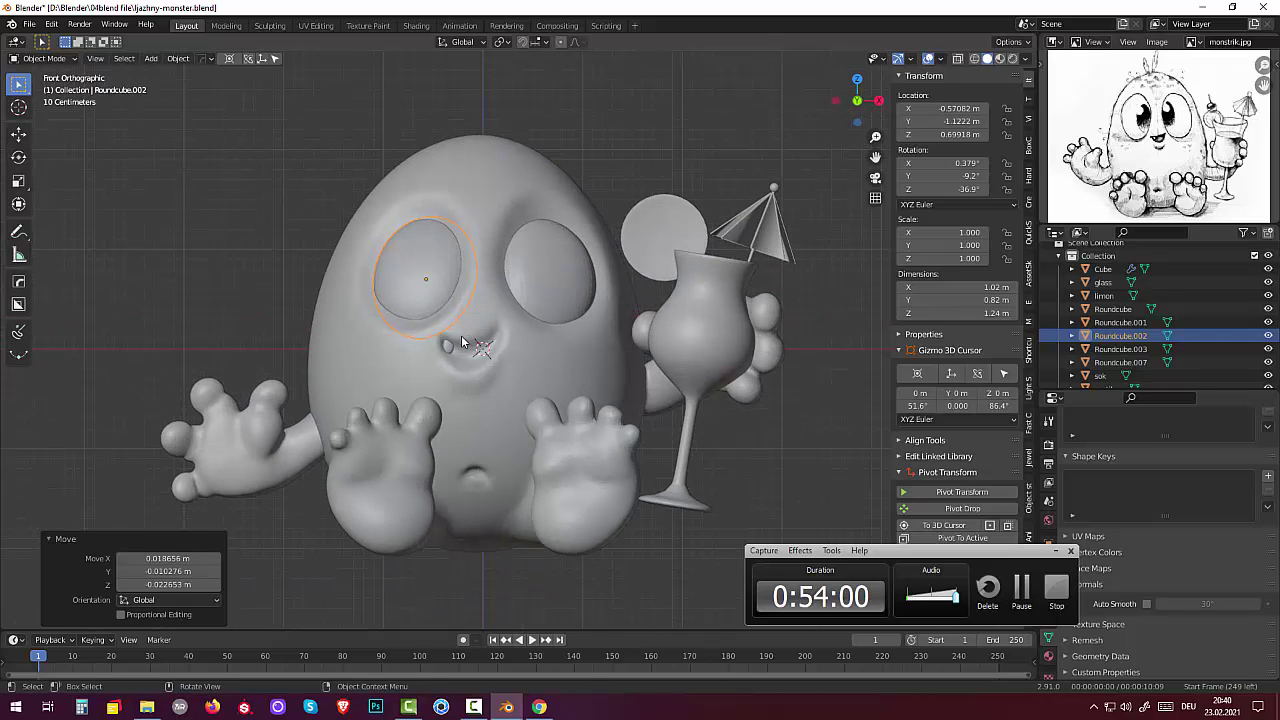
mouse_move(466, 345)
middle_down()
mouse_move(492, 392)
mouse_move(476, 405)
middle_up()
scroll(484, 429, down, 3)
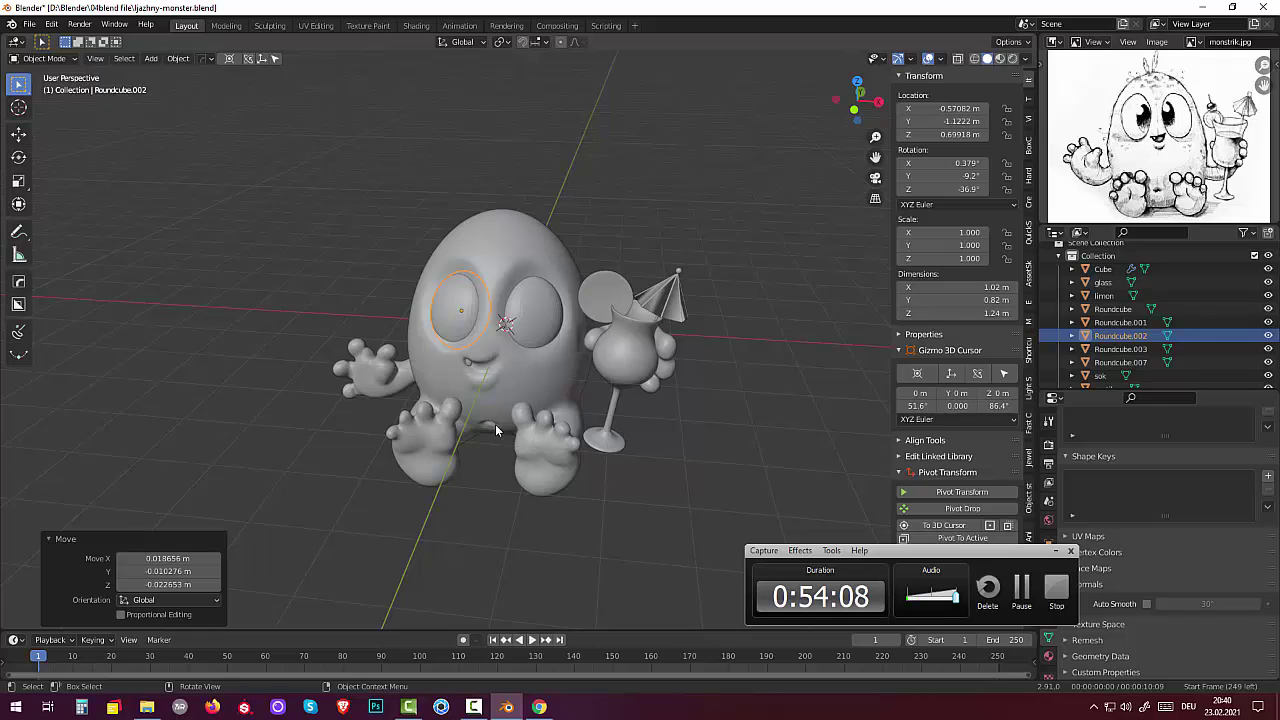
scroll(495, 424, up, 2)
scroll(490, 425, up, 1)
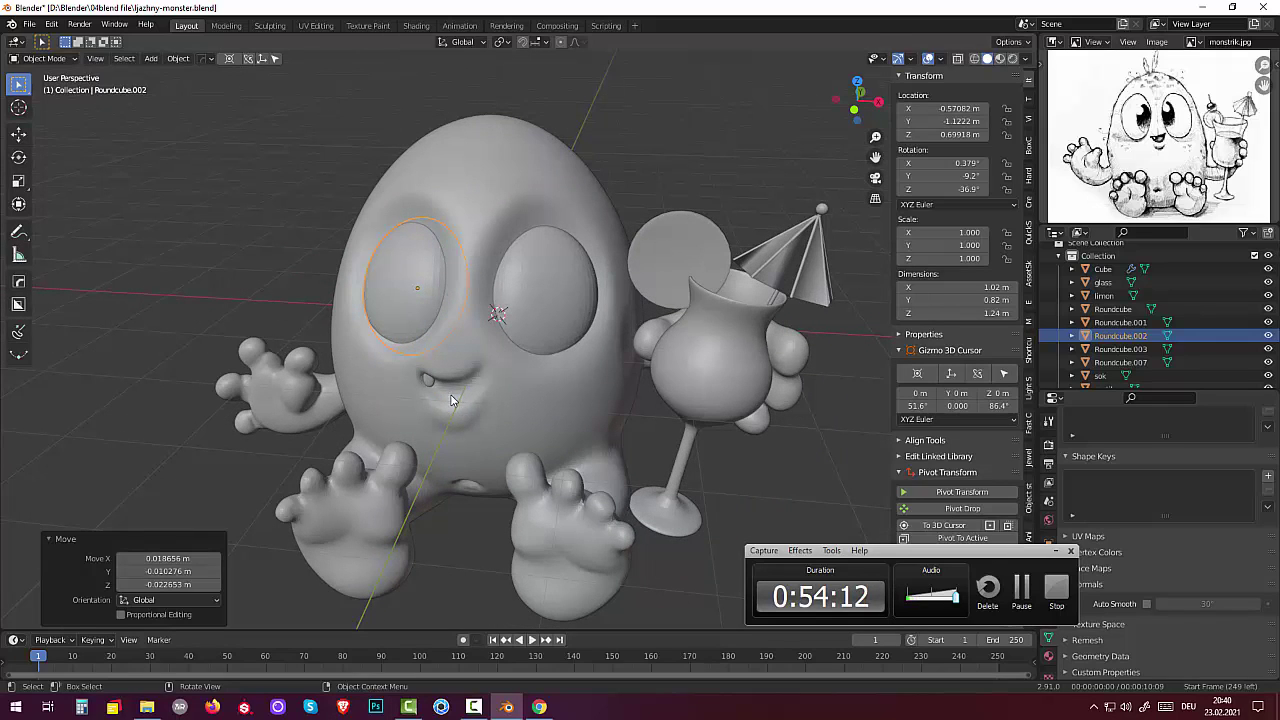
key(shift+a)
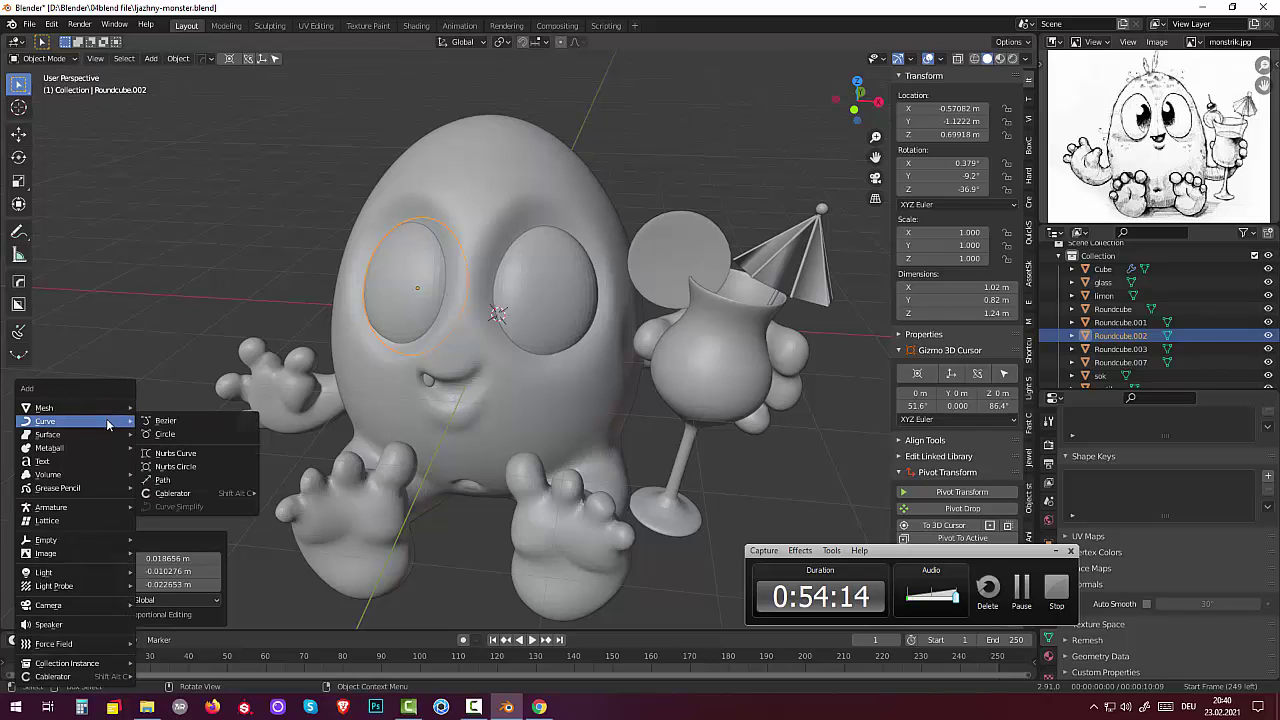
mouse_move(73, 408)
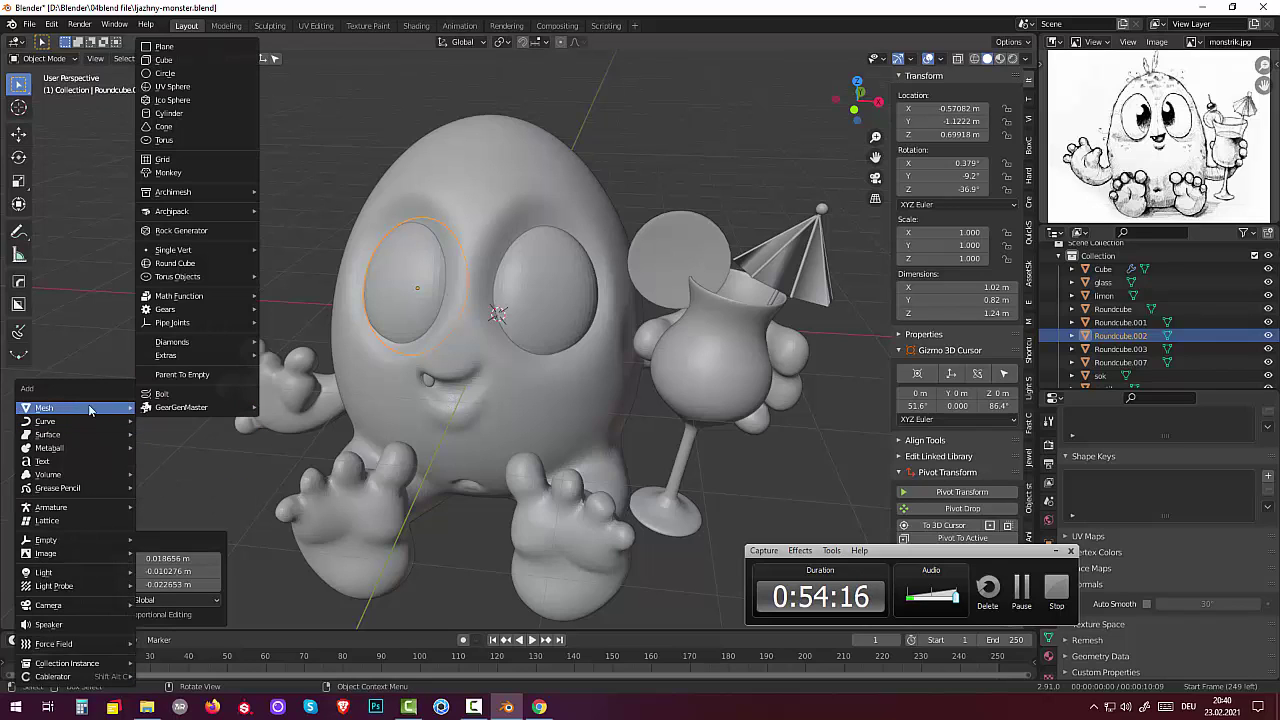
Step: Add an Ico Sphere, scale it to 0.184 and flatten it vertically
click(177, 101)
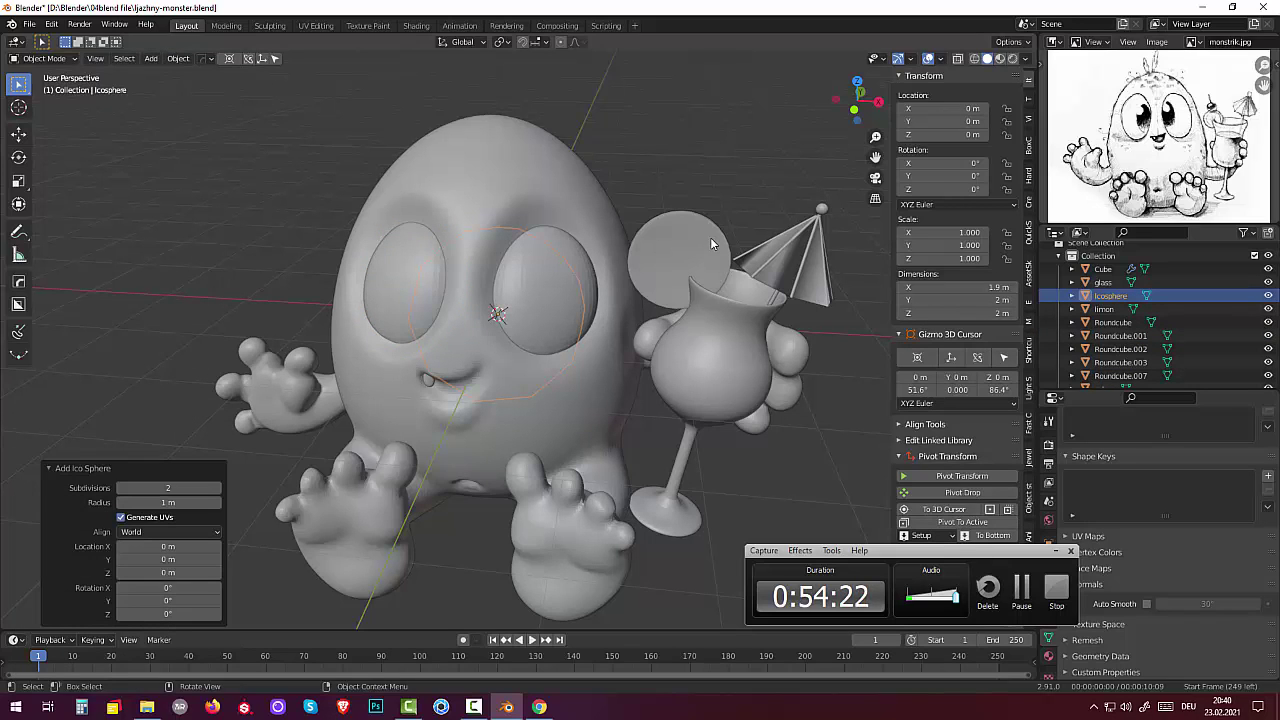
key(s)
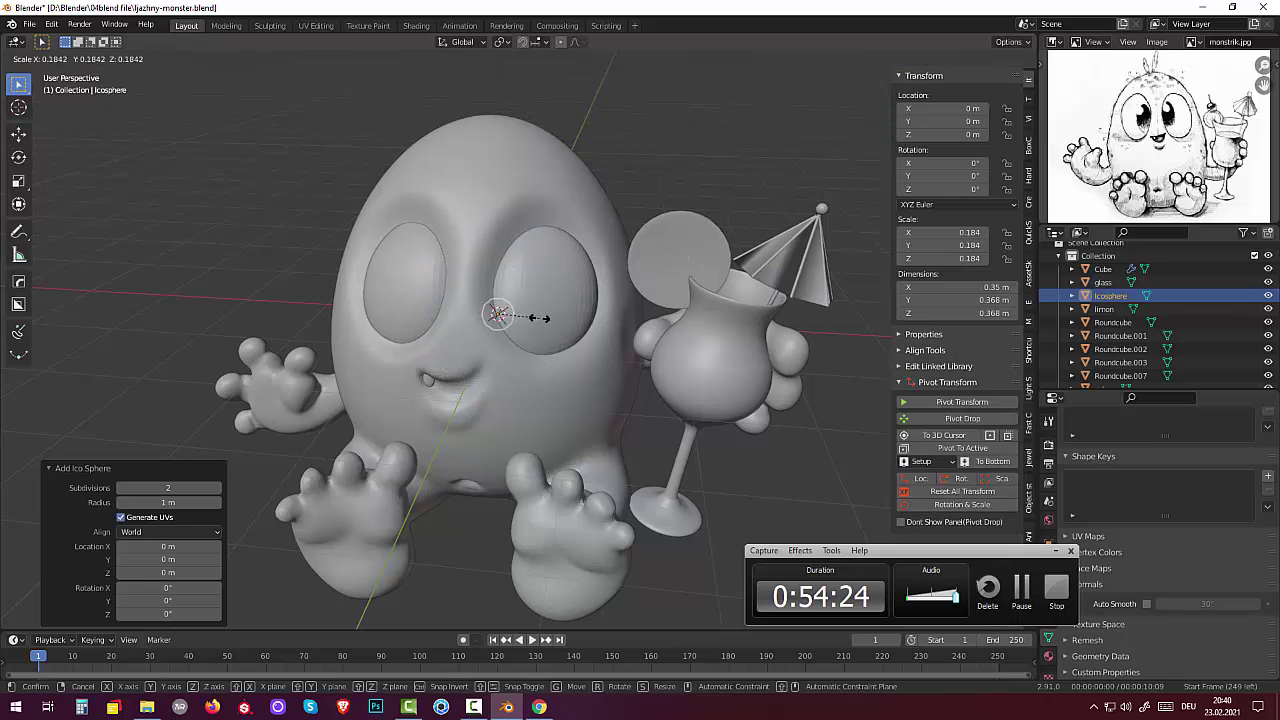
click(539, 320)
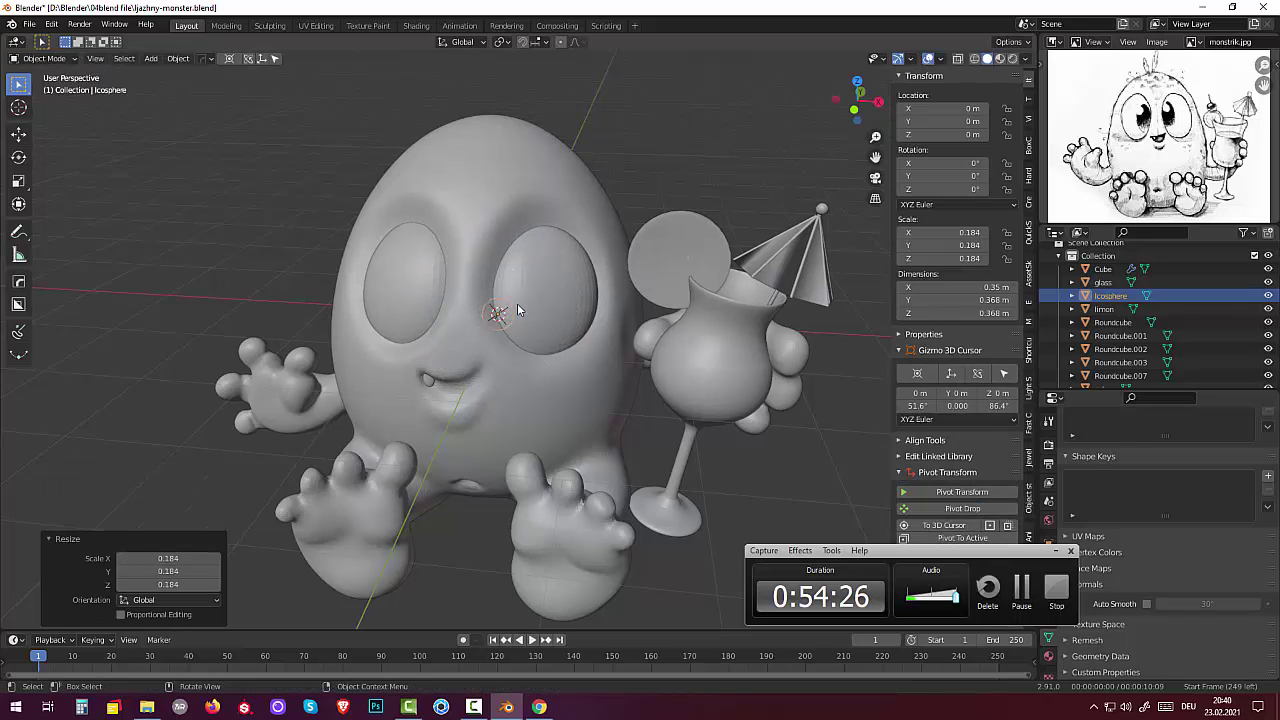
key(s)
key(z)
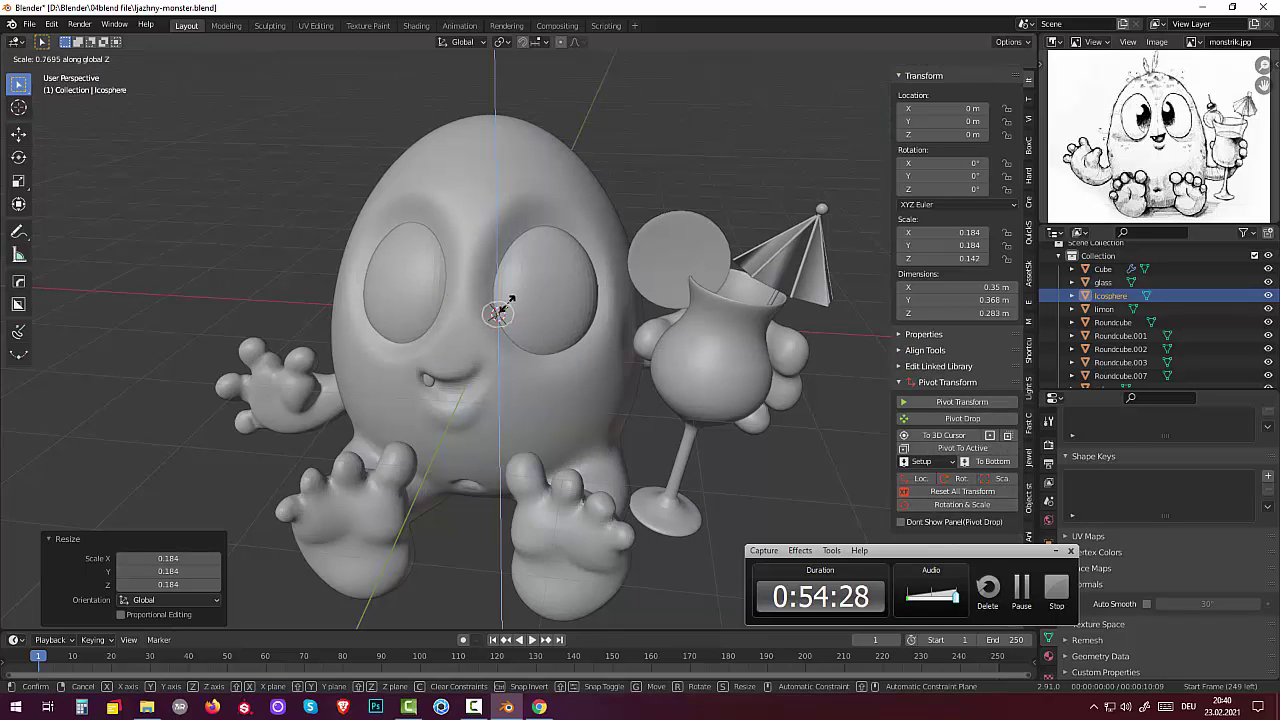
click(499, 318)
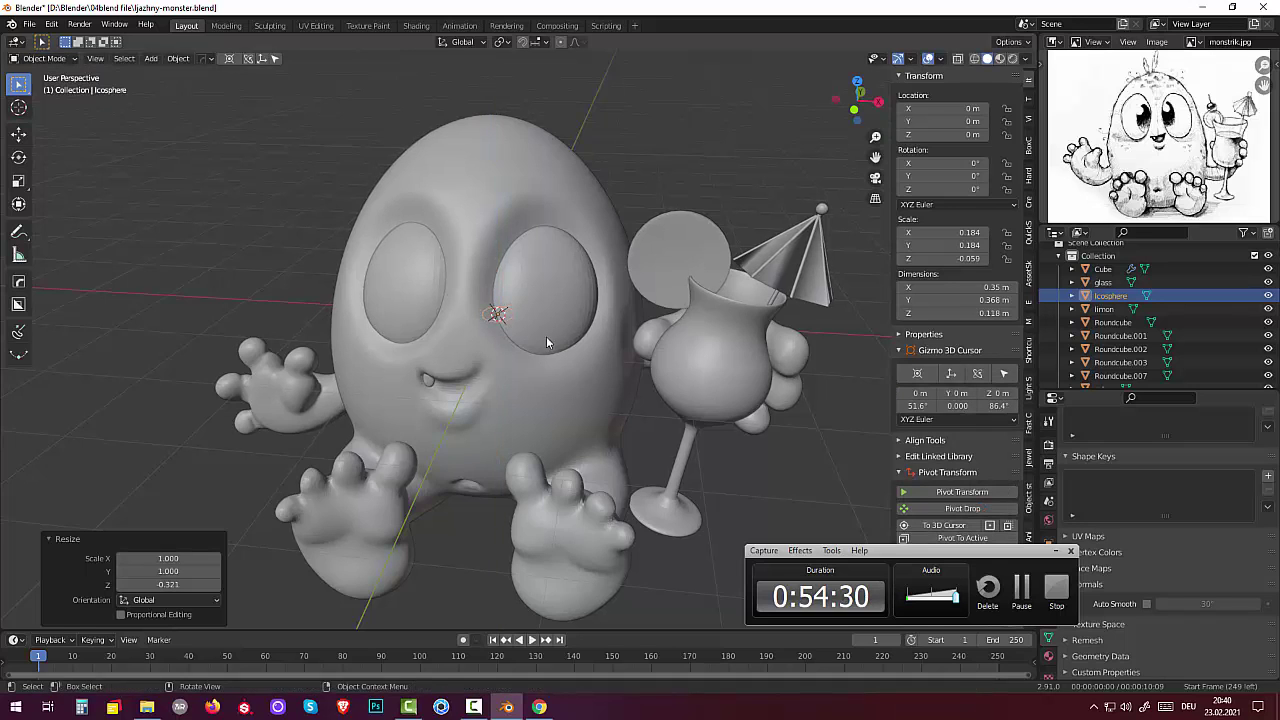
Step: Move the flattened sphere forward onto the face and place it at the mouth beside the tooth
middle_drag(546, 336, 490, 330)
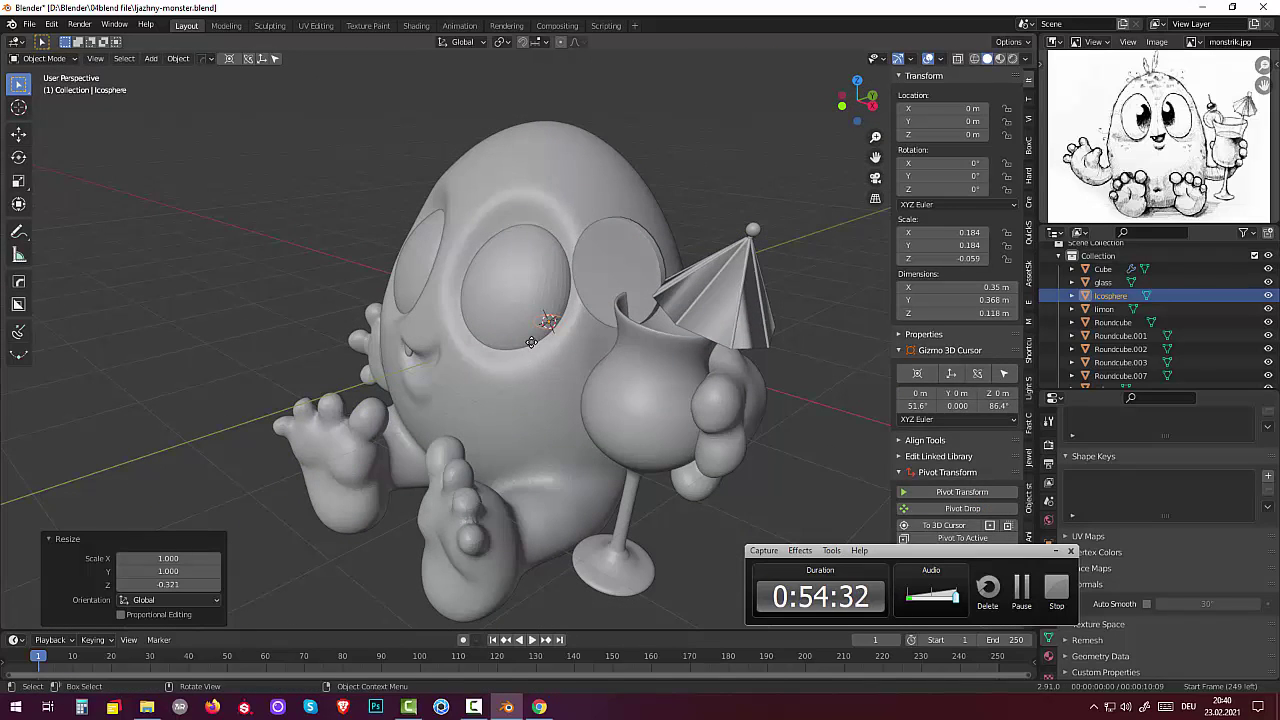
key(g)
key(y)
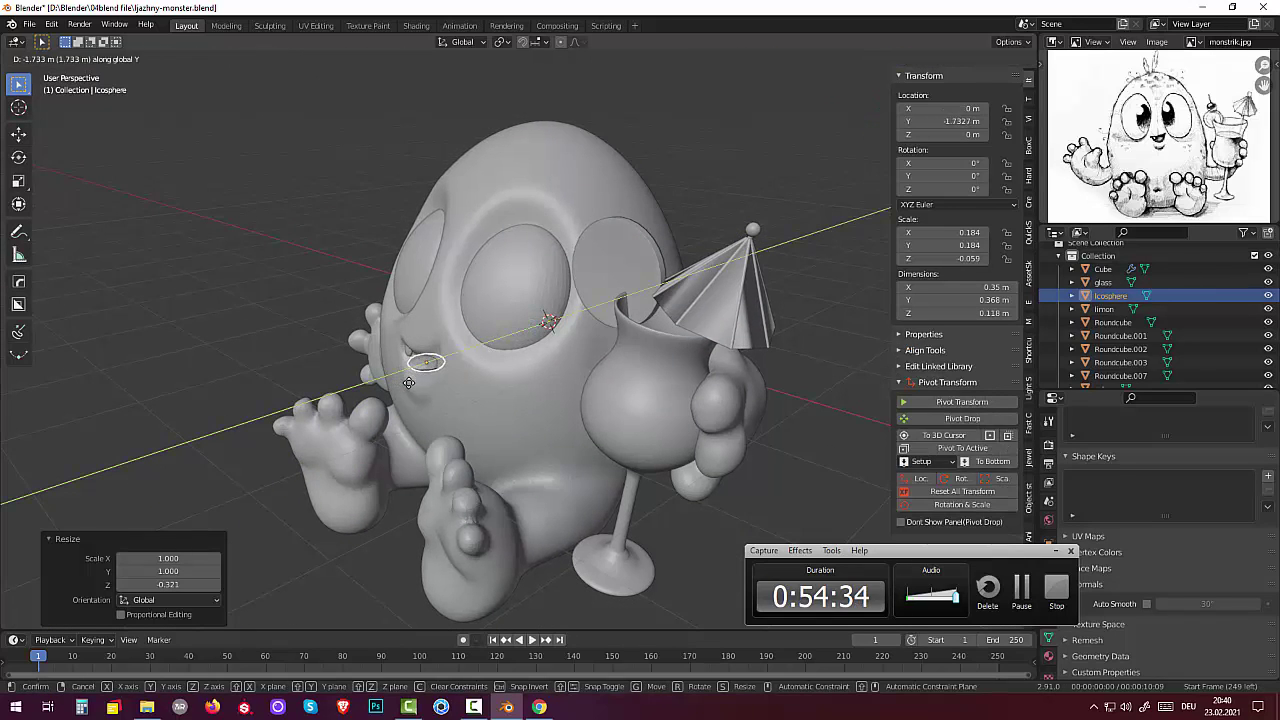
click(408, 383)
middle_drag(490, 345, 567, 335)
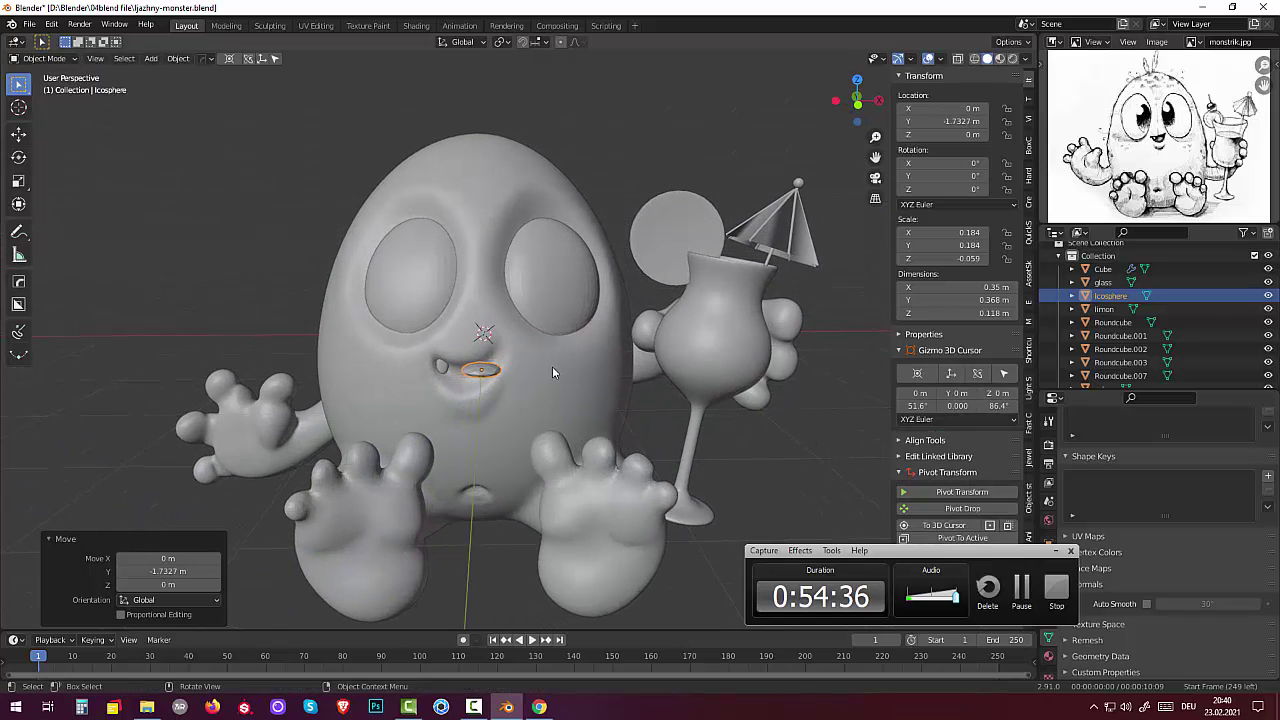
key(KP_1)
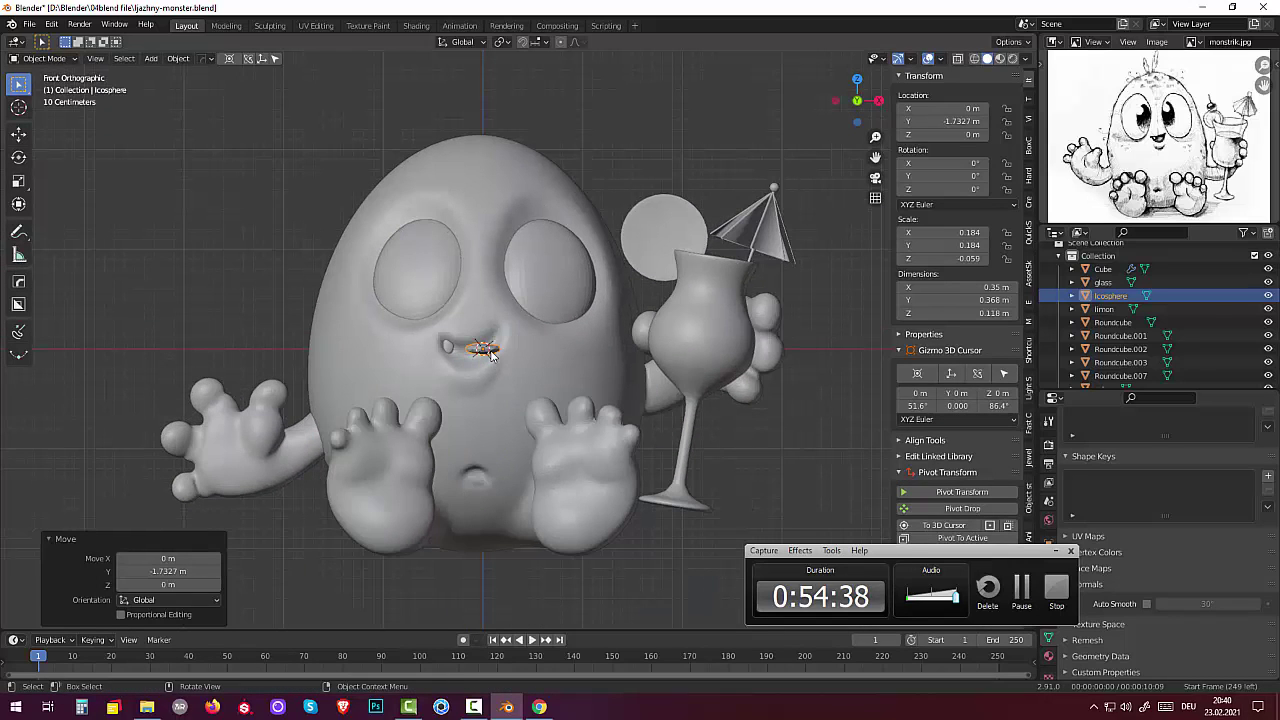
key(g)
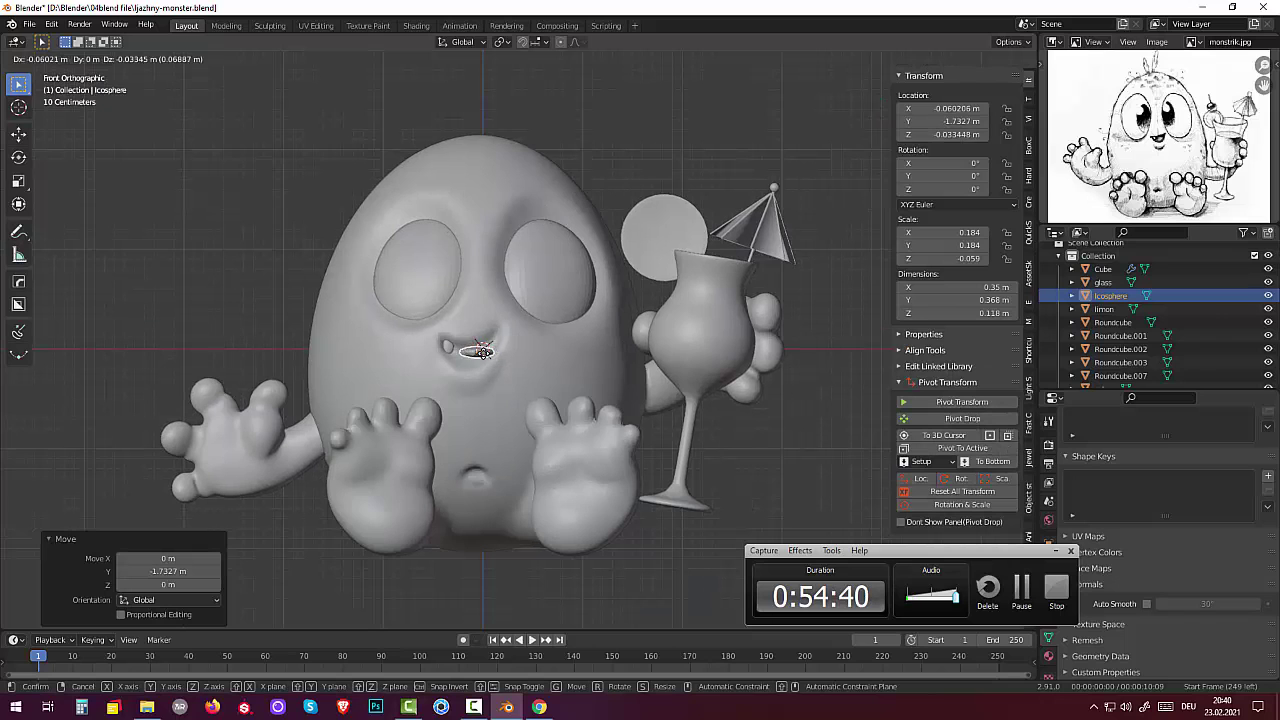
click(480, 355)
Step: Stretch the oval vertically and tilt it 27° about the X axis
middle_drag(480, 355, 462, 393)
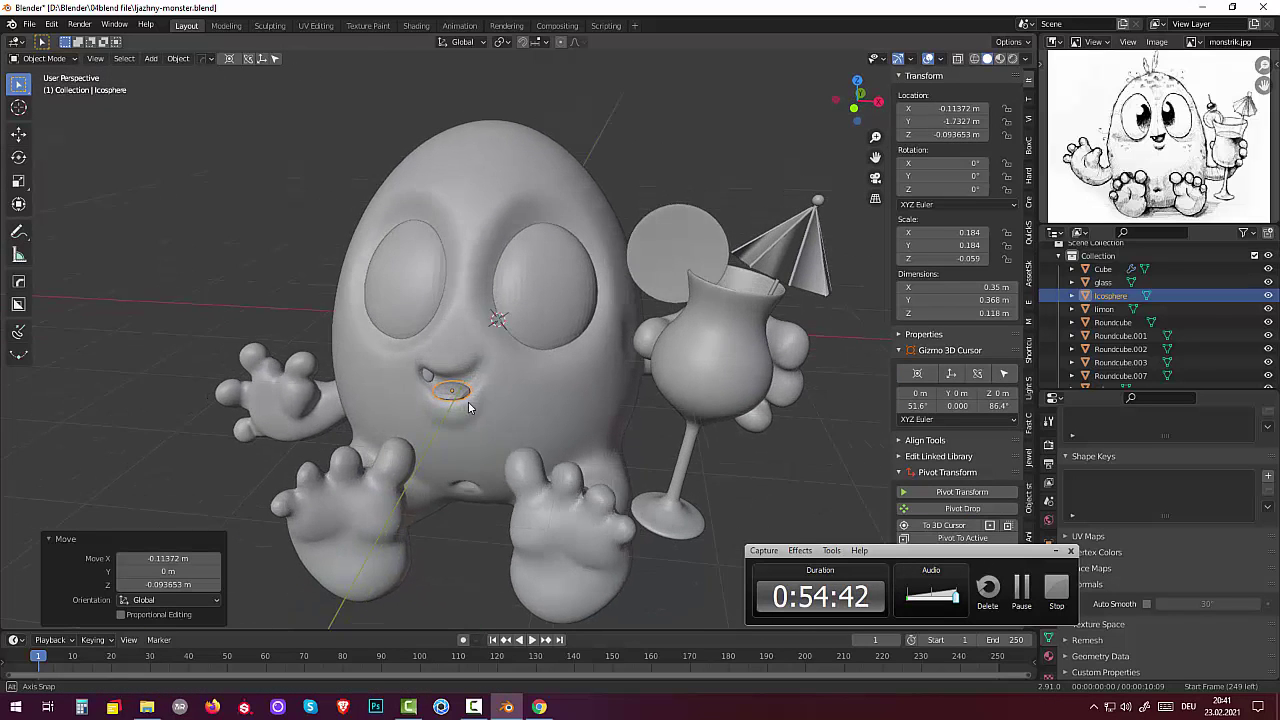
key(s)
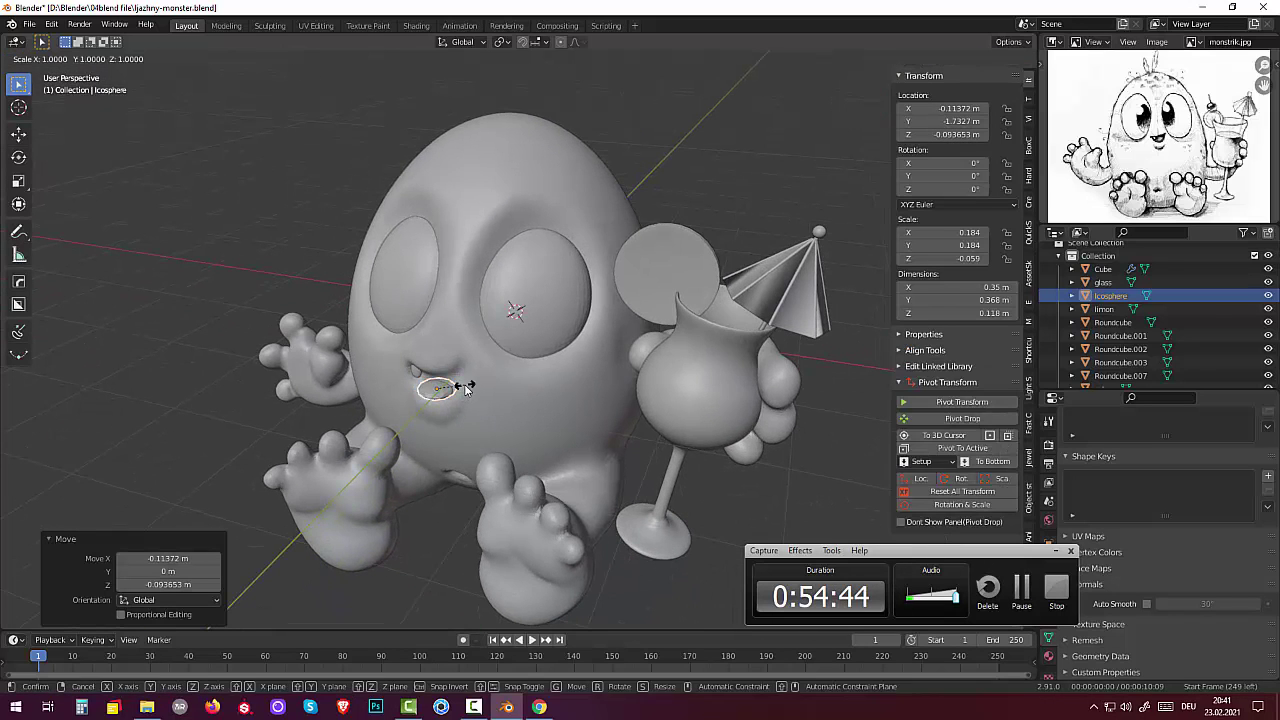
key(z)
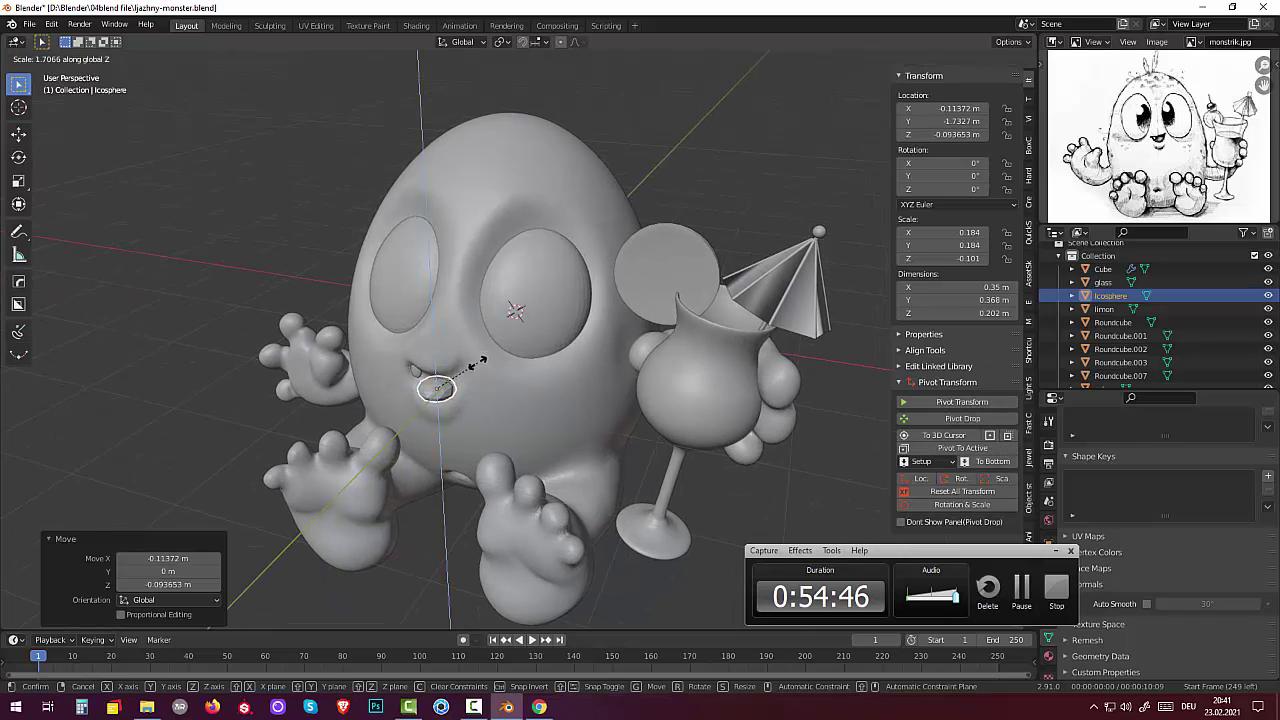
click(477, 366)
key(r)
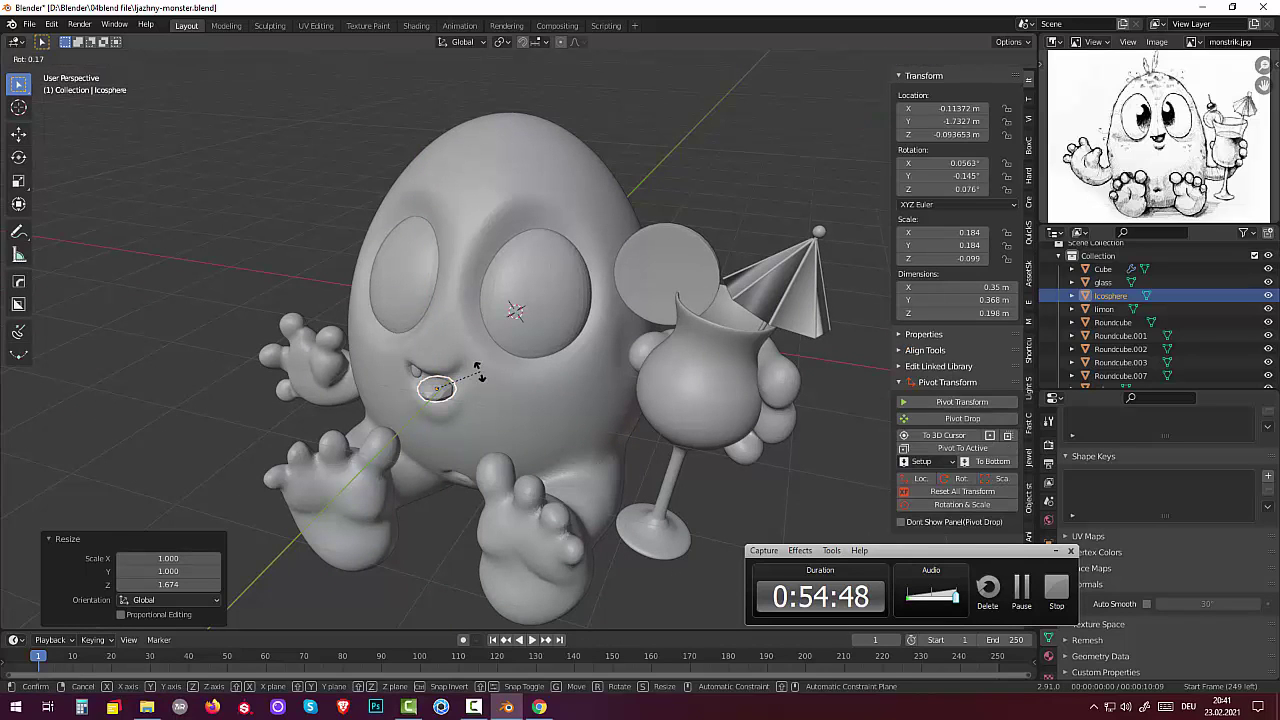
key(x)
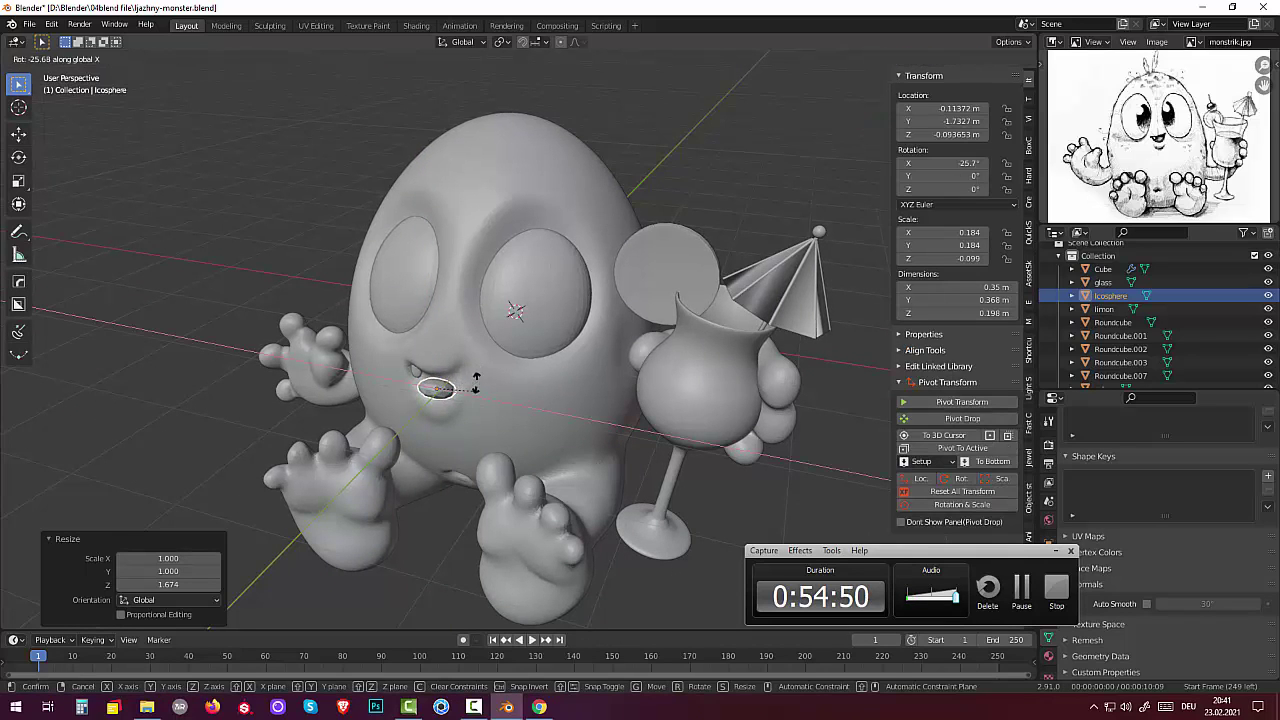
click(463, 353)
mouse_move(516, 344)
middle_down()
mouse_move(599, 317)
mouse_move(575, 344)
mouse_move(439, 349)
middle_up()
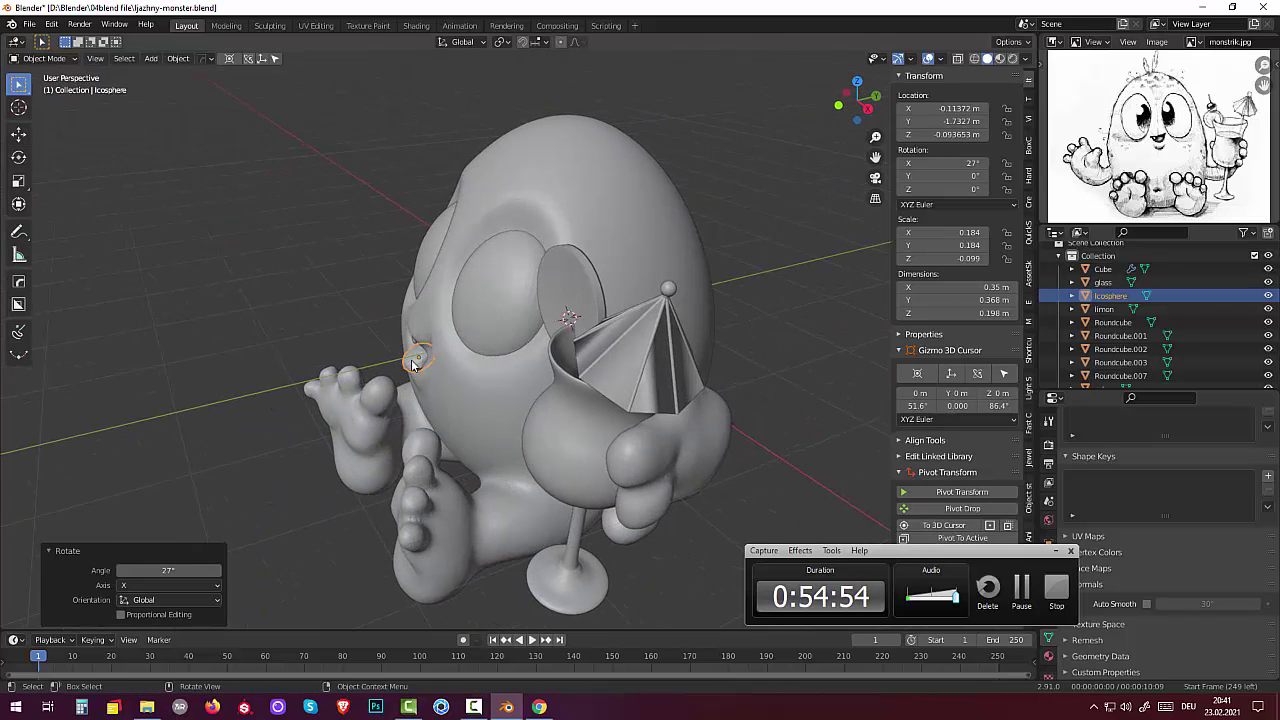
Step: Nudge the oval against the face and turn it about 14° in the view plane
key(g)
click(420, 360)
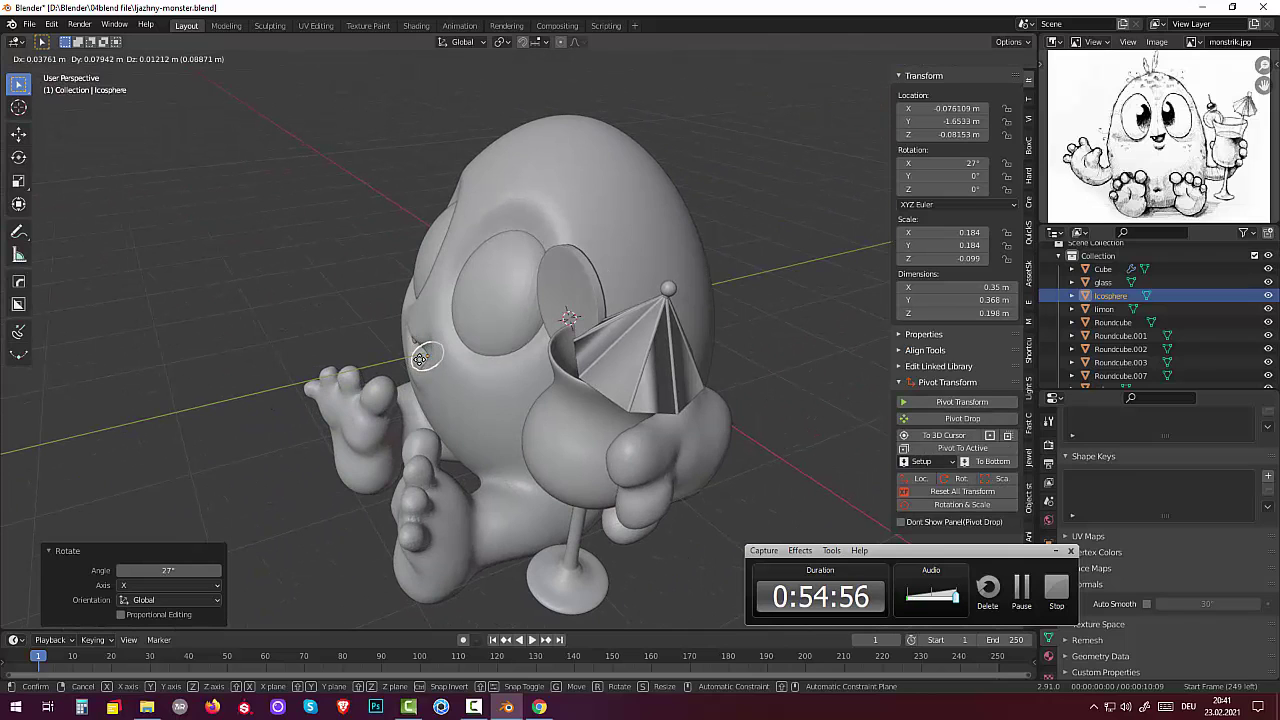
mouse_move(420, 360)
middle_down()
mouse_move(580, 312)
mouse_move(575, 389)
mouse_move(547, 408)
middle_up()
click(466, 426)
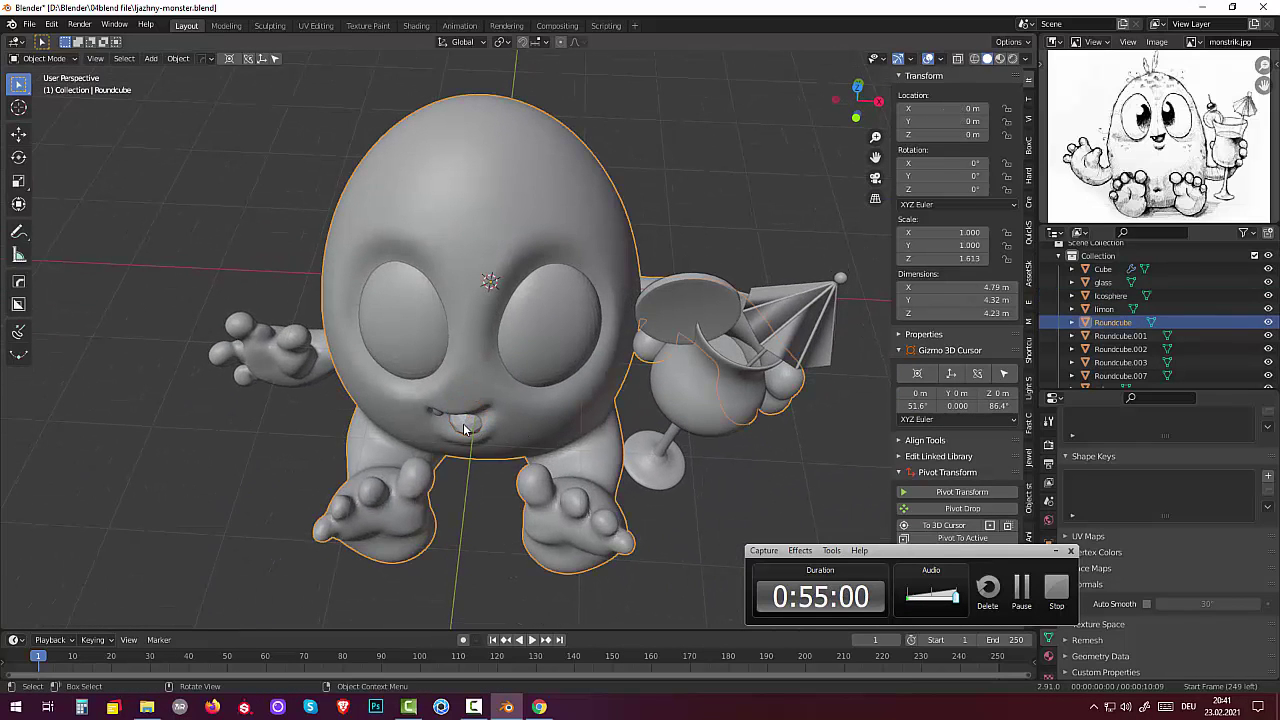
click(466, 426)
mouse_move(513, 426)
middle_down()
mouse_move(518, 354)
mouse_move(520, 372)
middle_up()
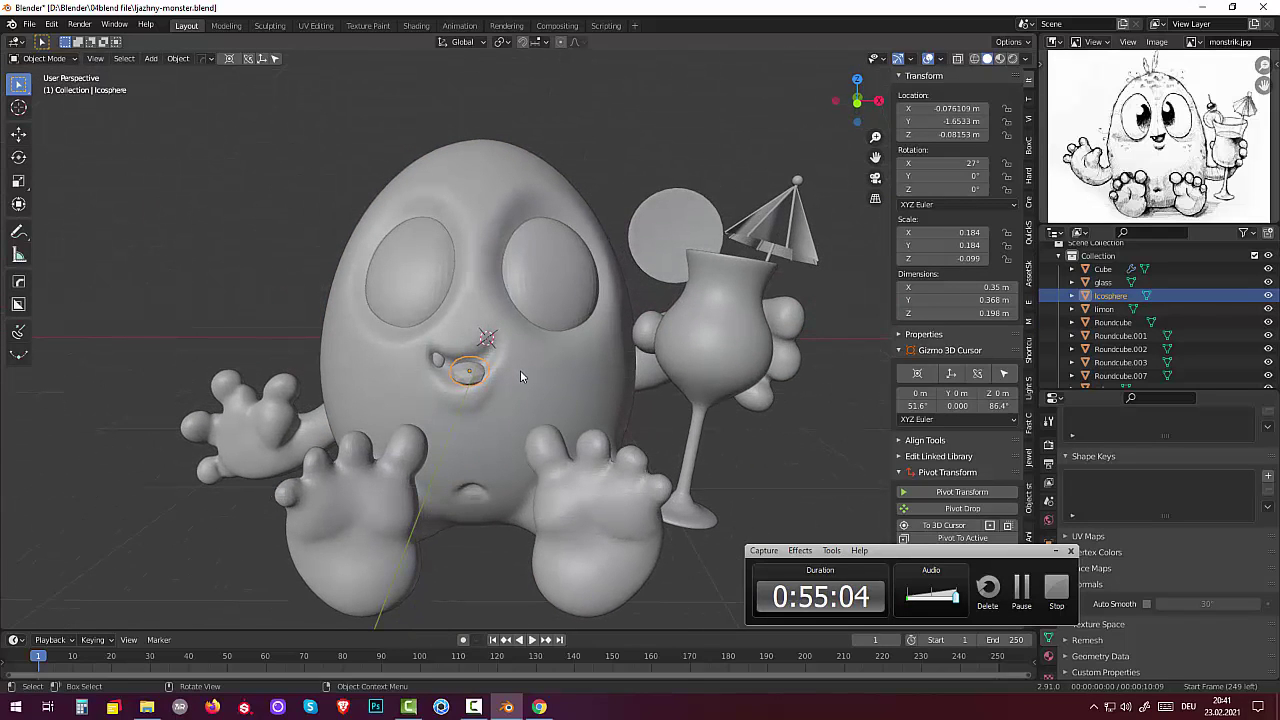
key(r)
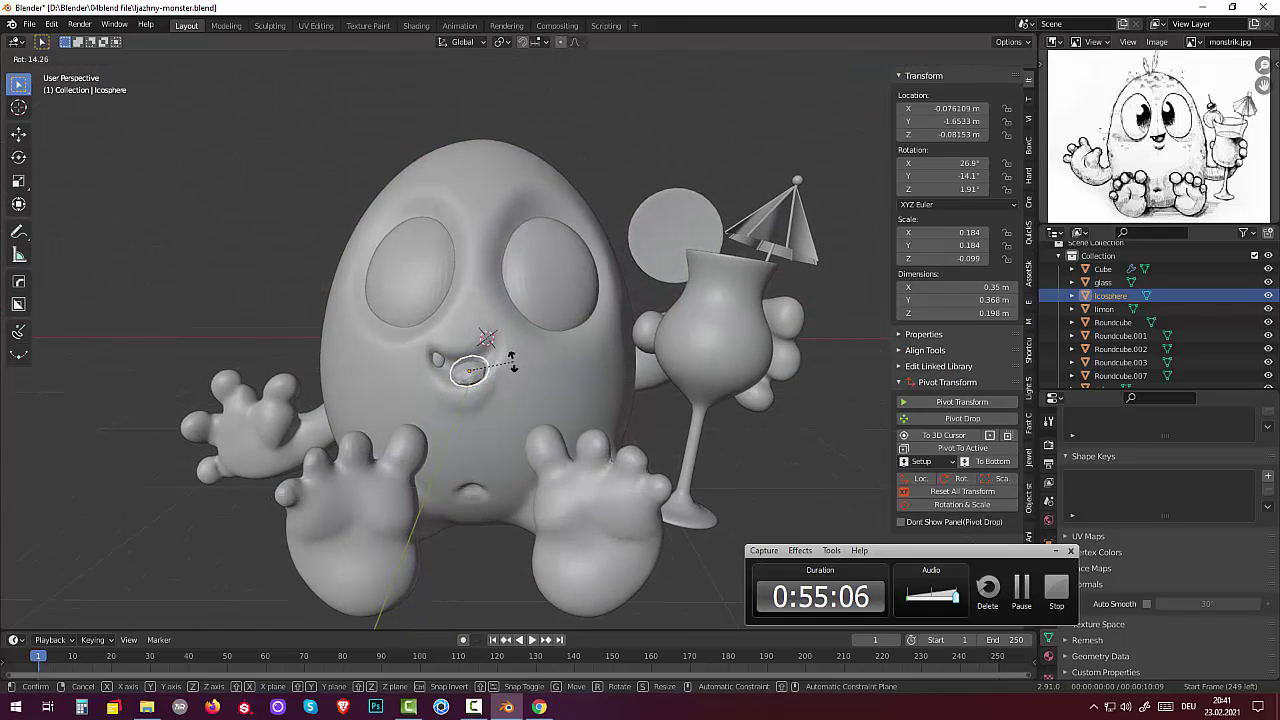
click(512, 362)
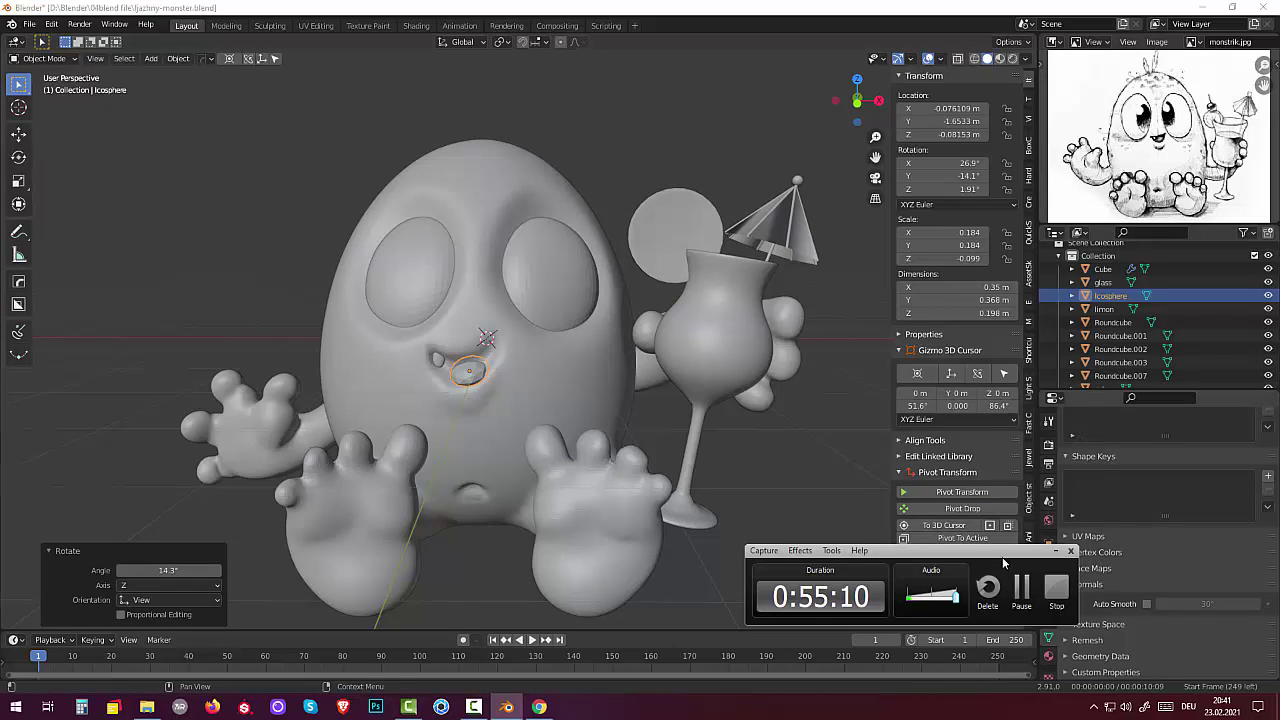
drag(1002, 557, 895, 587)
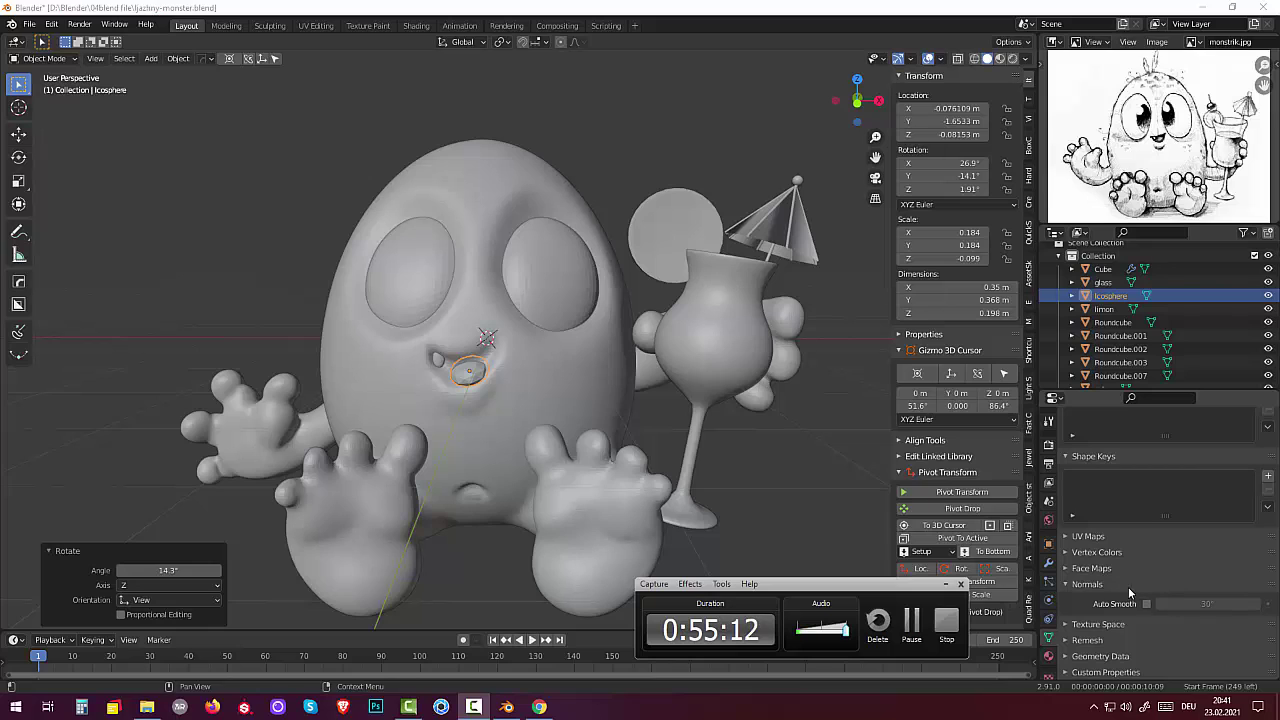
Step: Add a Subdivision Surface modifier to the oval and give it smooth shading
click(1048, 562)
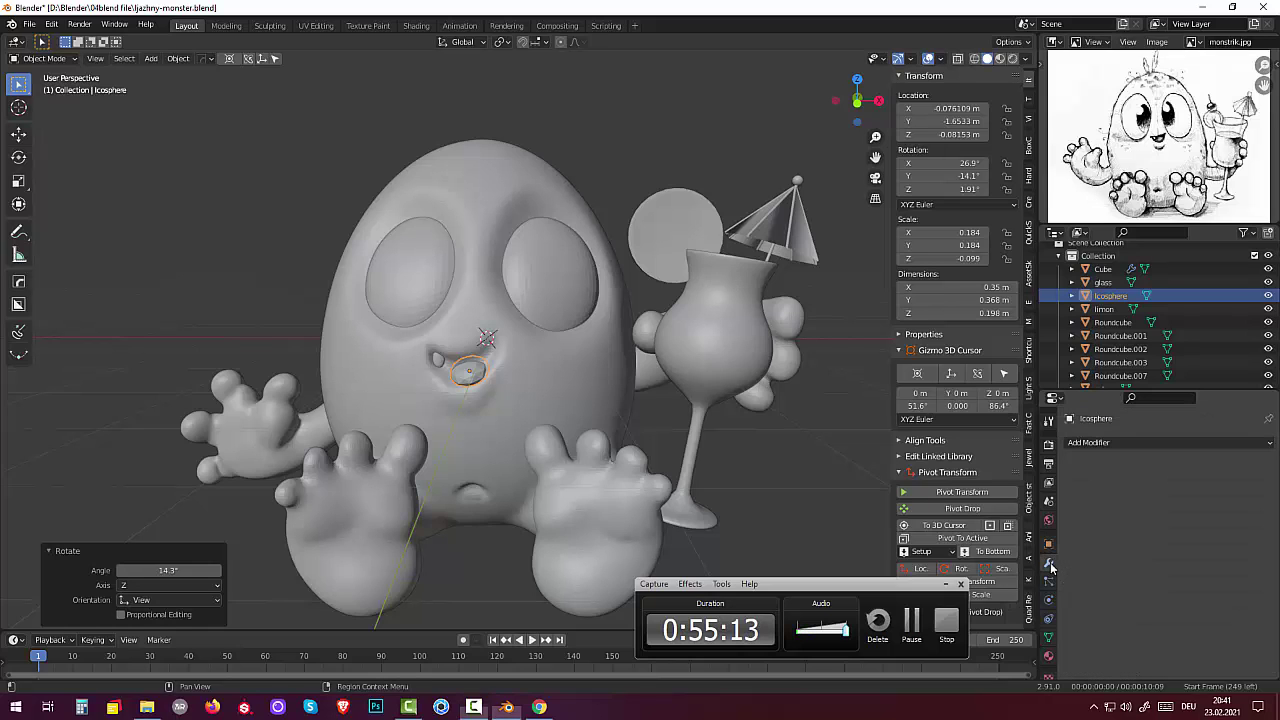
click(1101, 443)
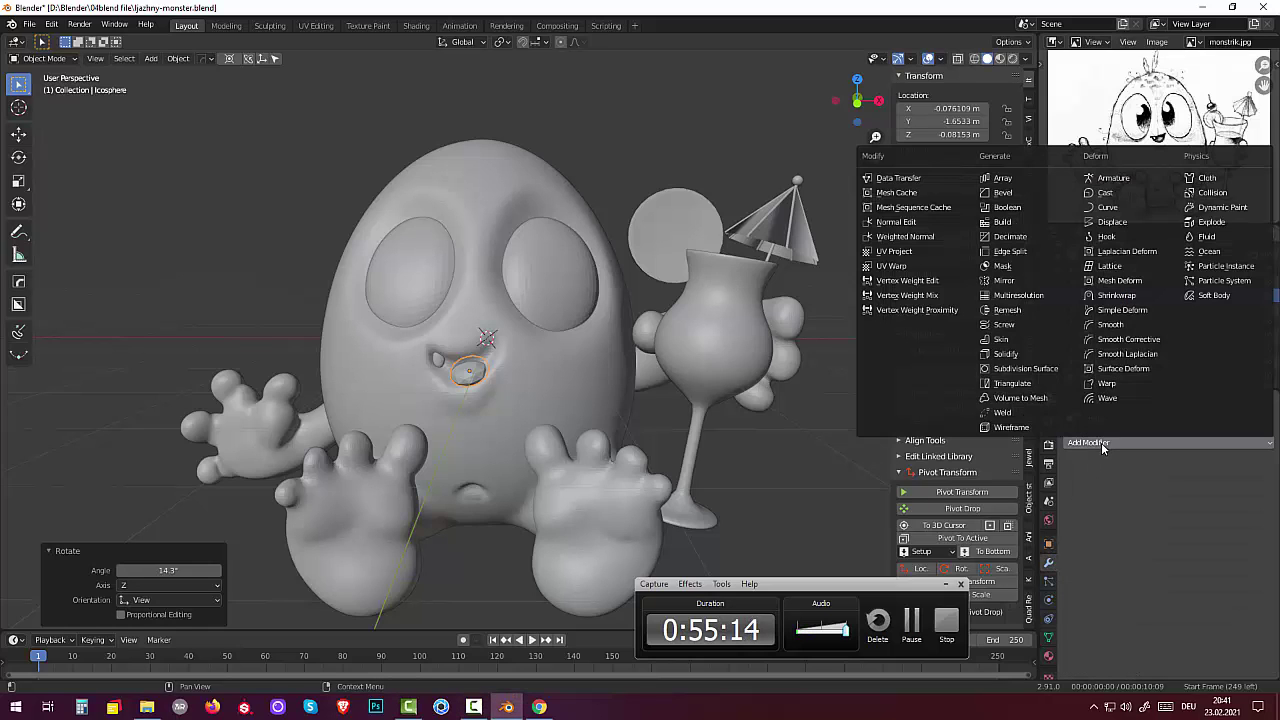
click(1020, 370)
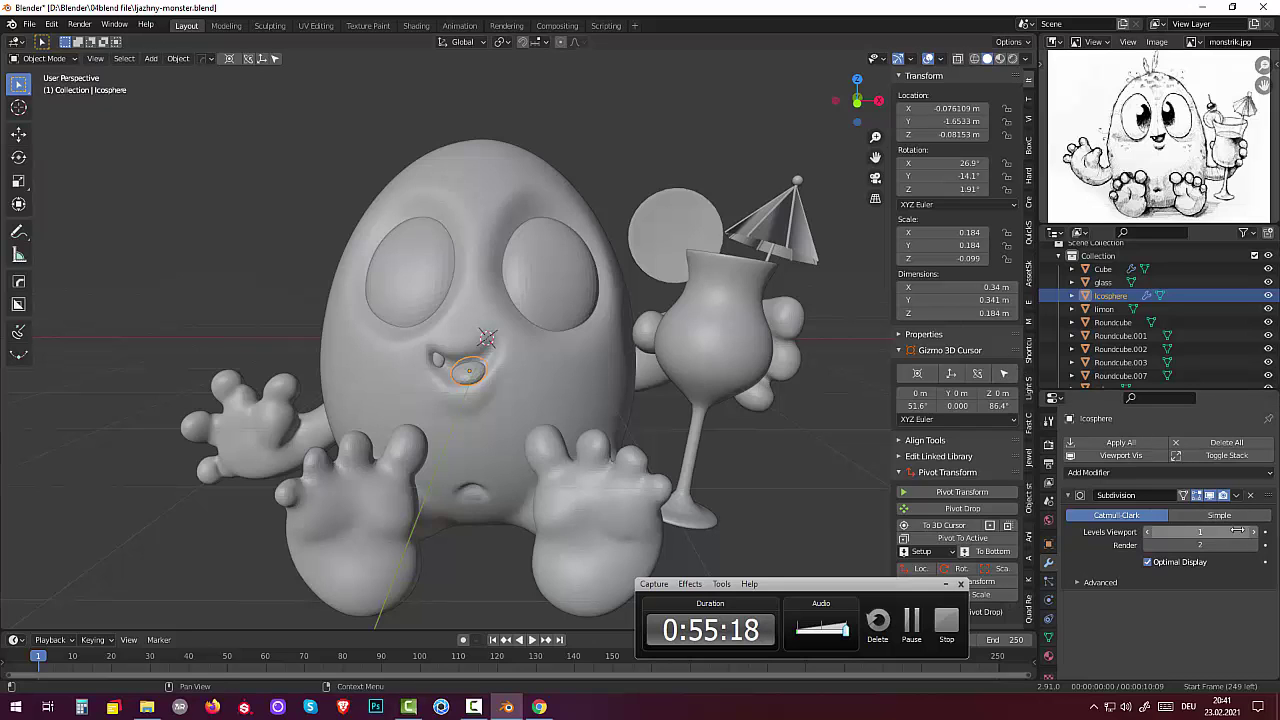
right_click(486, 383)
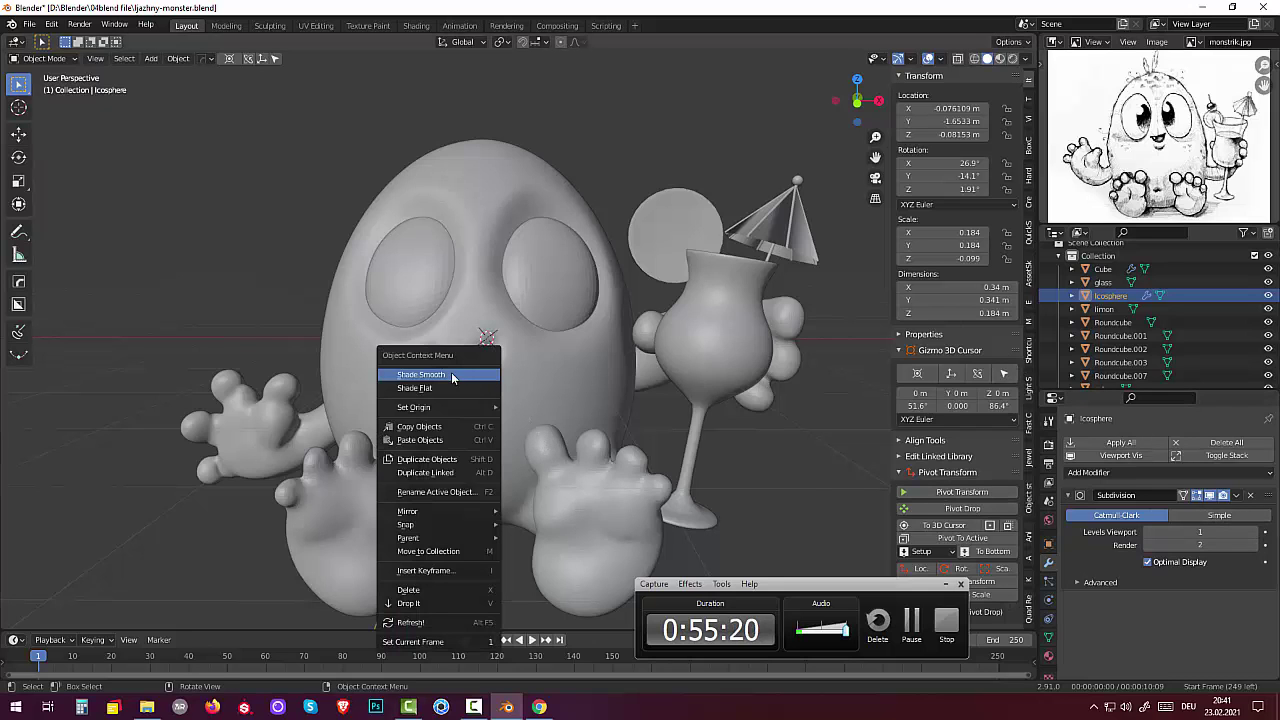
click(453, 377)
Step: Push the oval further into the mouth so it sits inset beneath the tooth
middle_drag(474, 387, 531, 420)
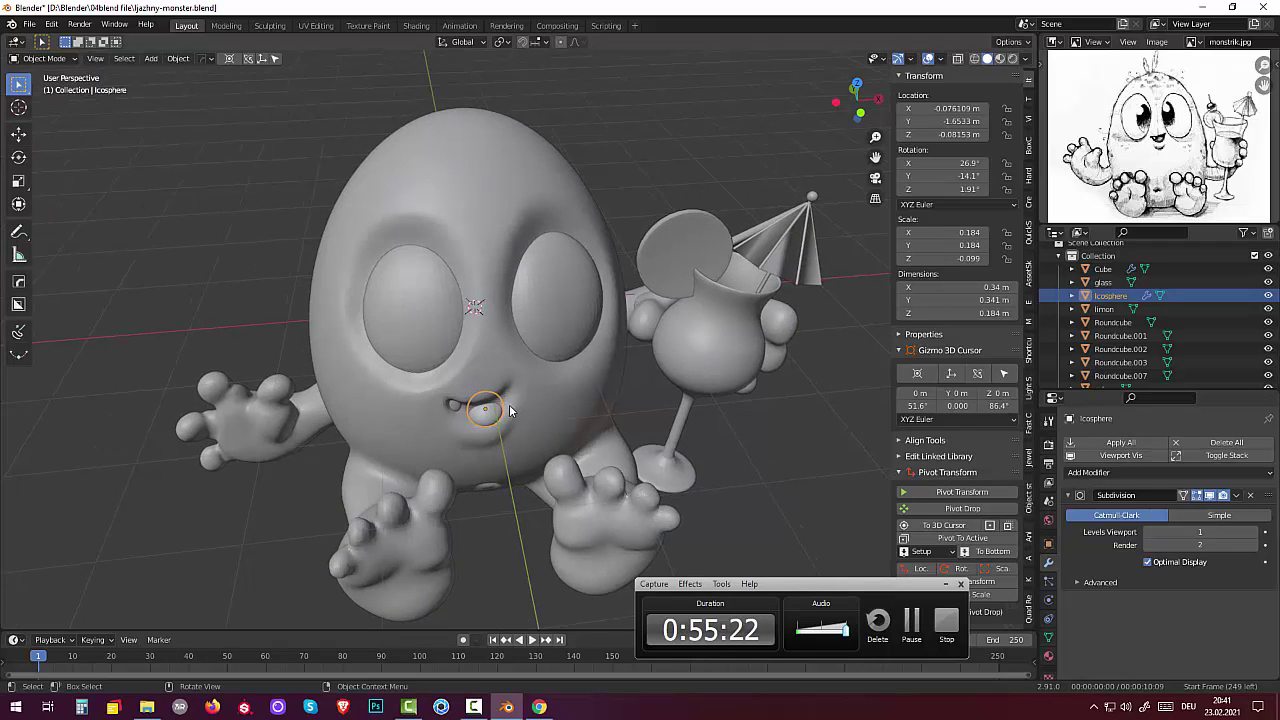
scroll(495, 384, up, 3)
scroll(480, 323, up, 2)
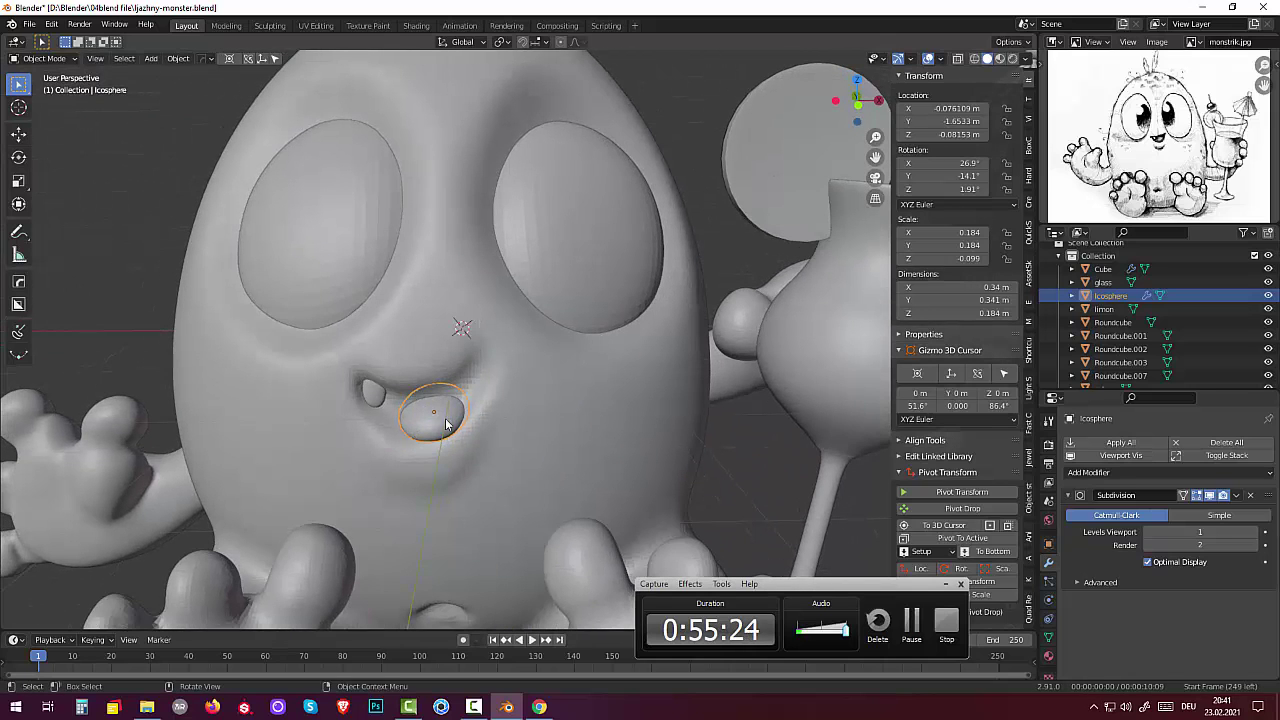
mouse_move(456, 410)
middle_down()
mouse_move(420, 420)
mouse_move(360, 393)
middle_up()
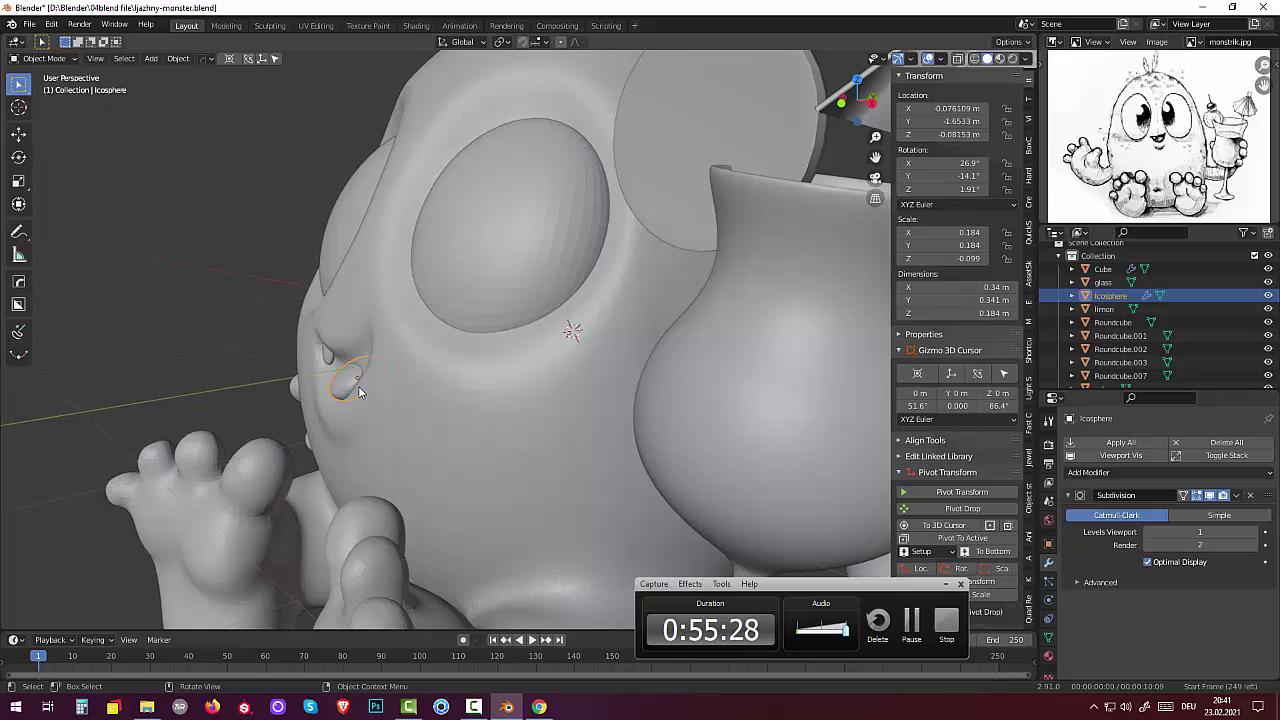
key(g)
click(360, 378)
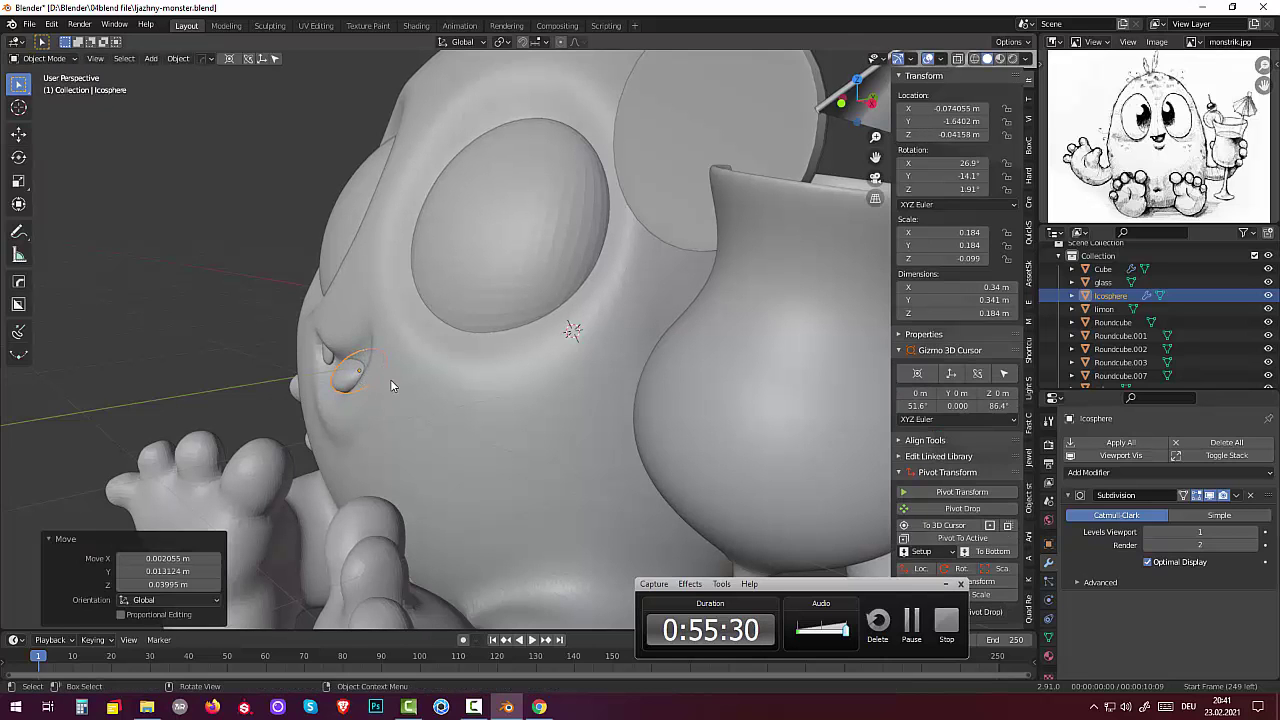
mouse_move(360, 378)
middle_down()
mouse_move(504, 408)
mouse_move(481, 384)
middle_up()
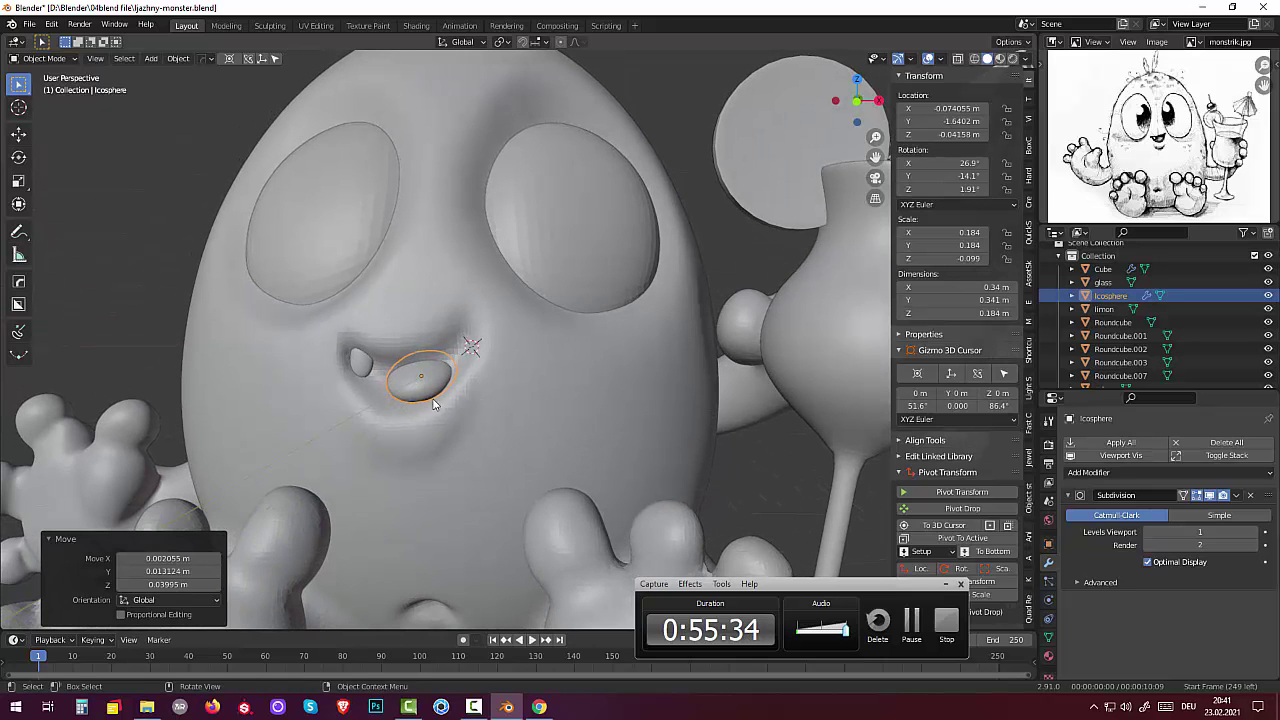
key(g)
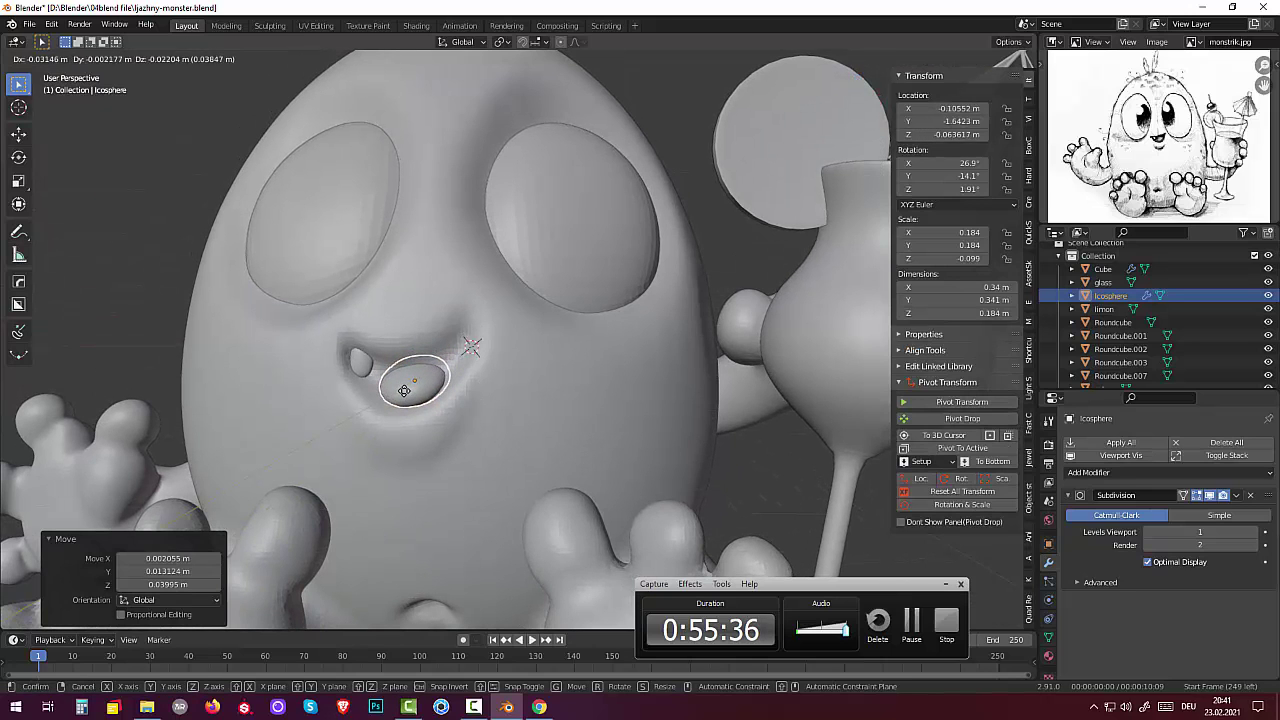
click(404, 390)
click(524, 393)
Step: Zoom out to an angled view of the whole monster and select the oval Icosphere mouth piece
scroll(526, 405, down, 3)
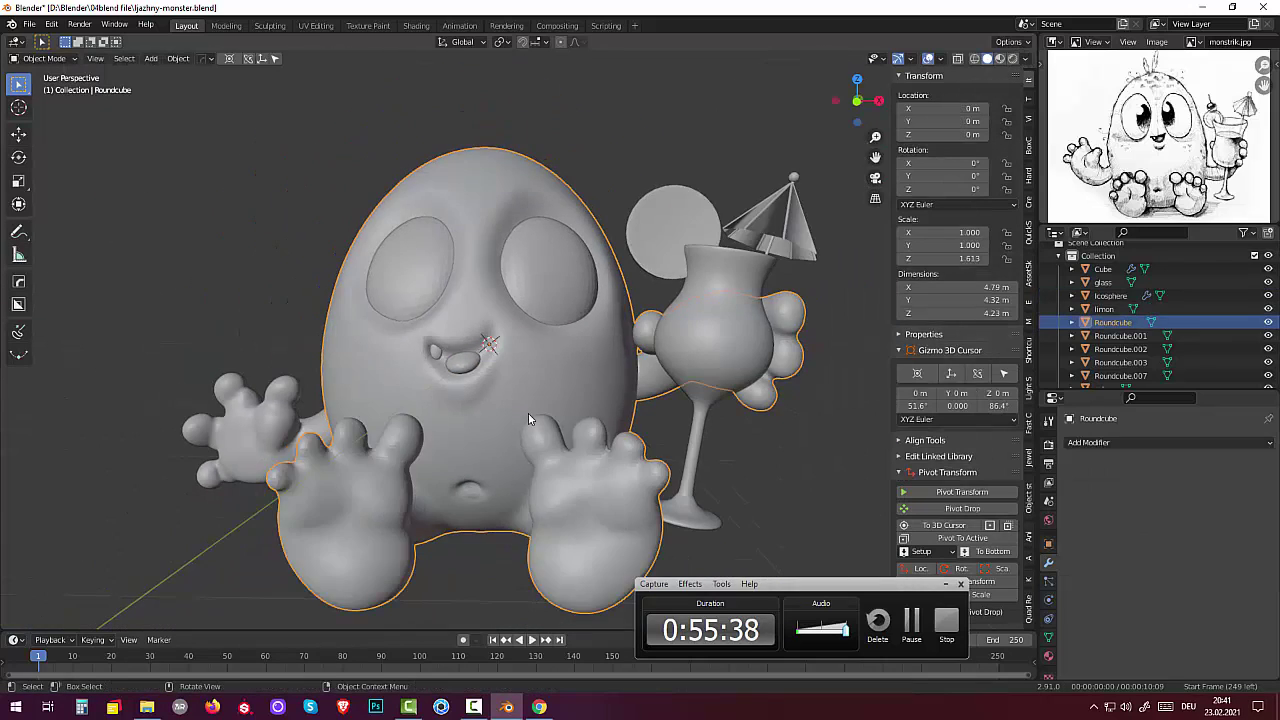
mouse_move(528, 418)
middle_down()
mouse_move(538, 465)
mouse_move(530, 438)
middle_up()
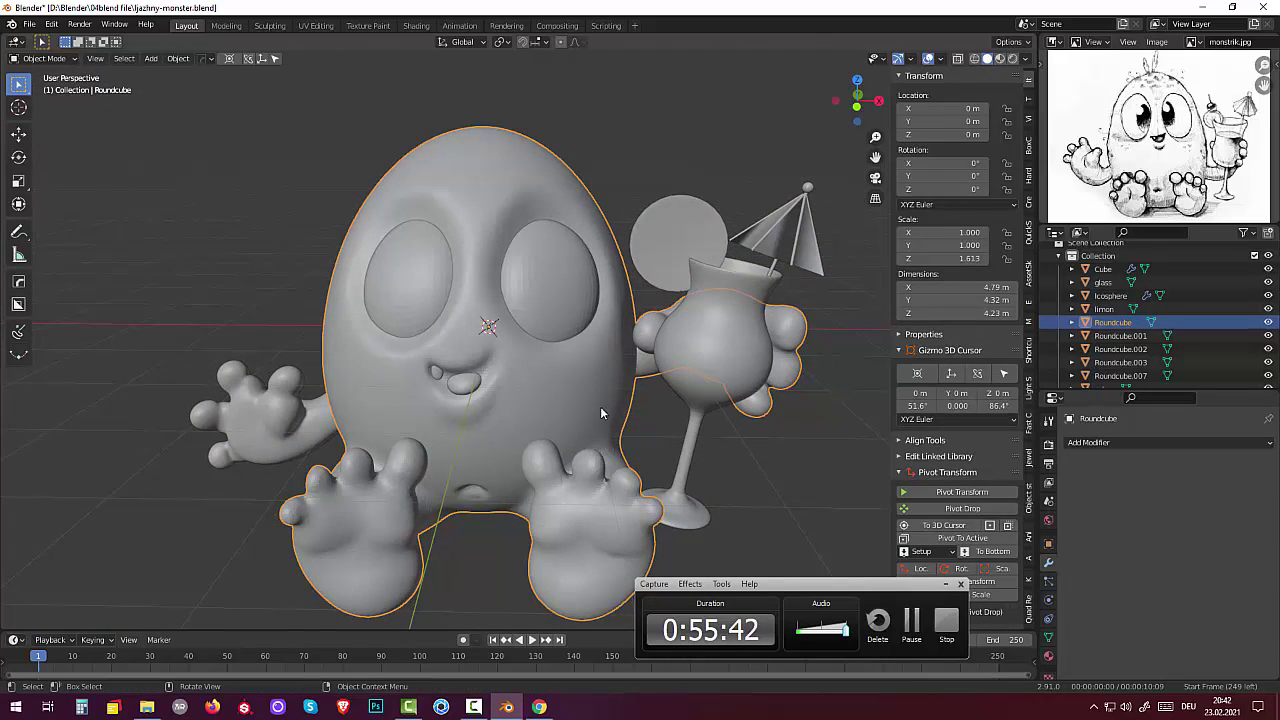
scroll(607, 410, down, 2)
scroll(610, 405, down, 1)
mouse_move(612, 404)
middle_down()
mouse_move(678, 427)
mouse_move(746, 397)
mouse_move(611, 397)
middle_up()
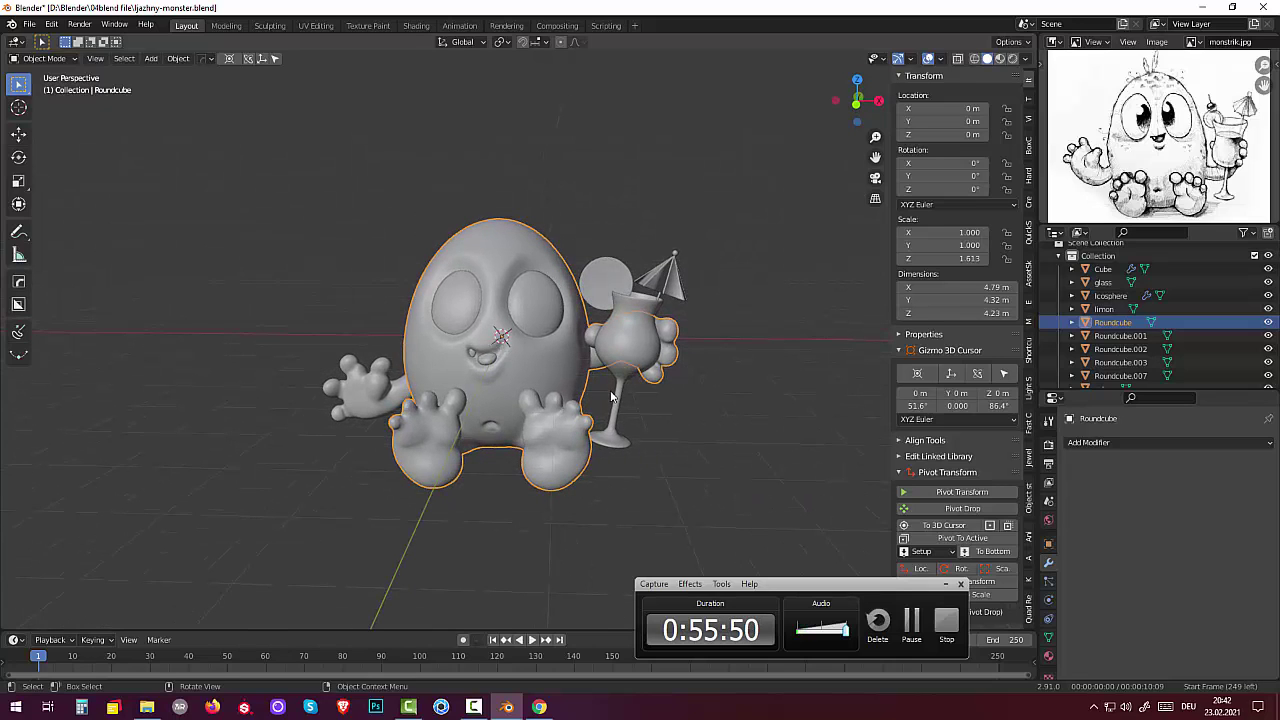
click(498, 360)
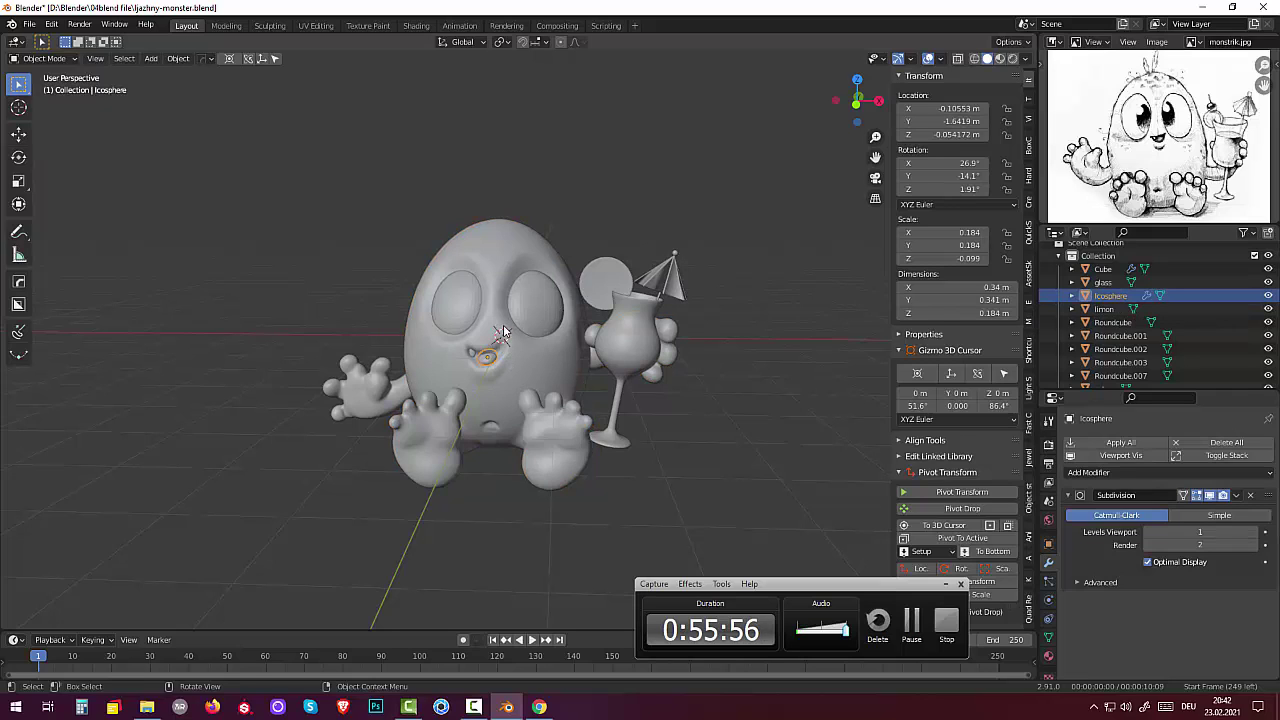
Step: Abandon trial resizes, delete and restore the mouth piece, then reselect it alone
key(s)
key(z)
key(z)
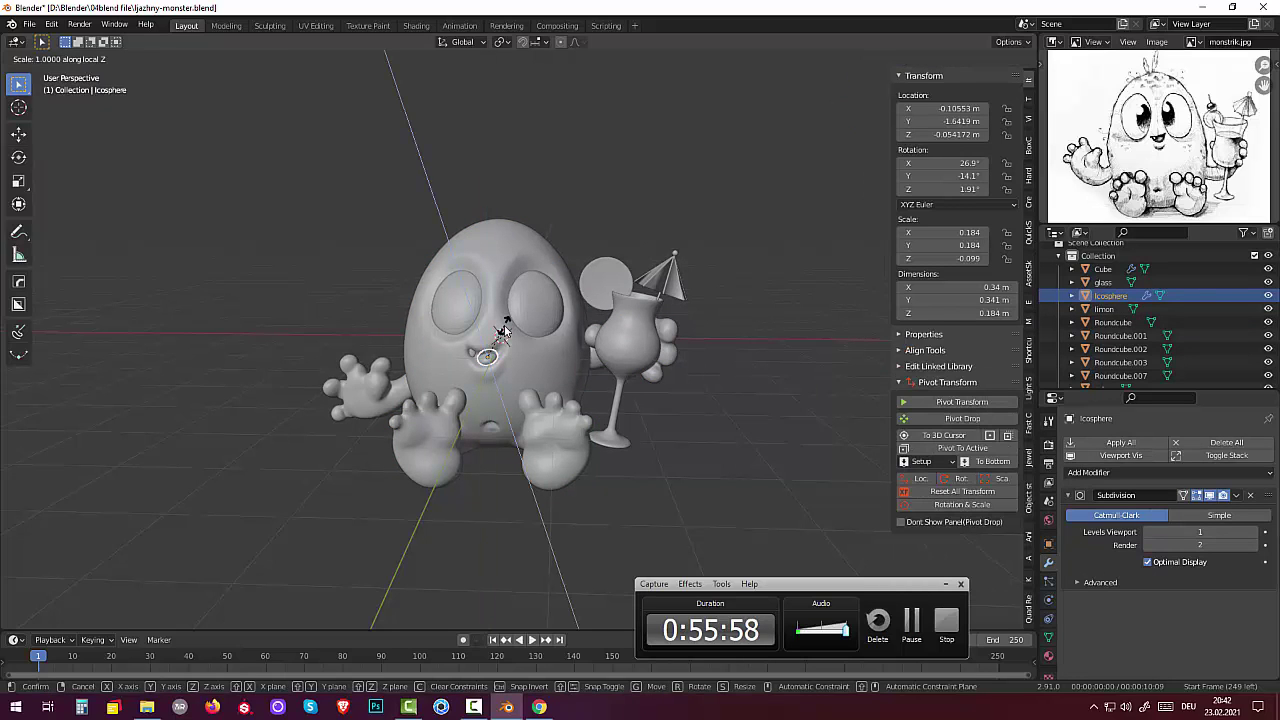
key(z)
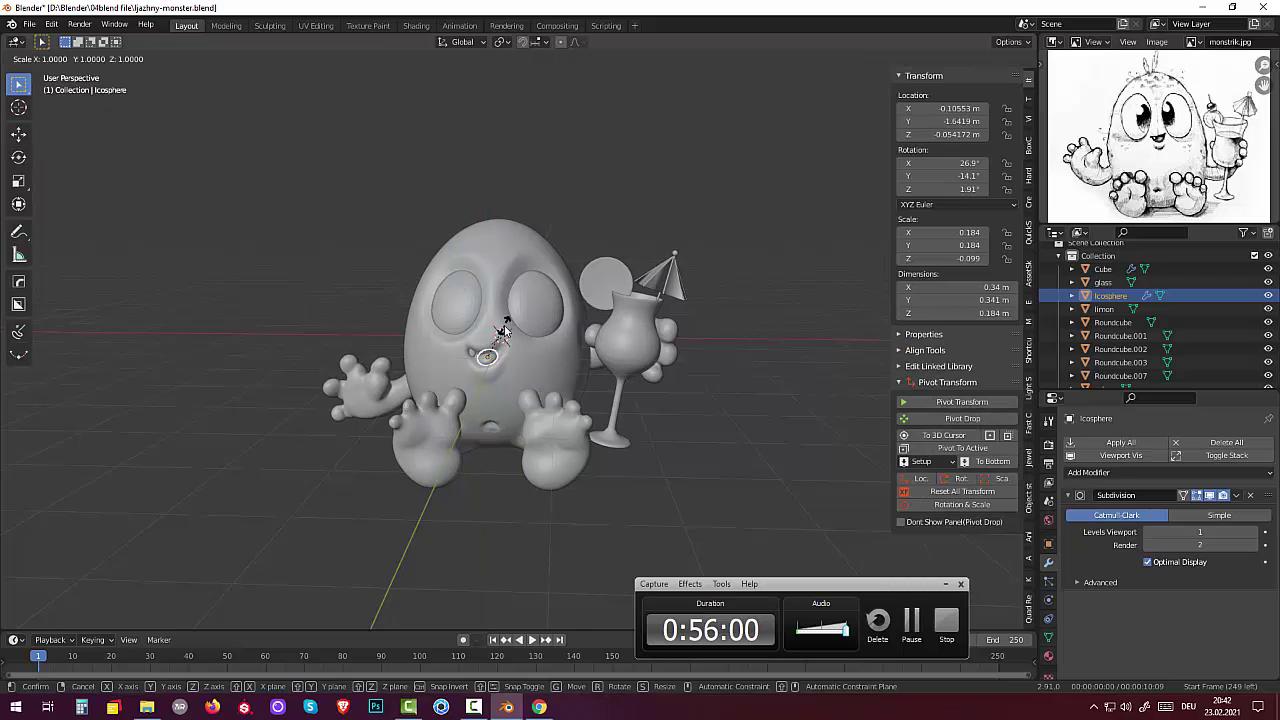
click(506, 331)
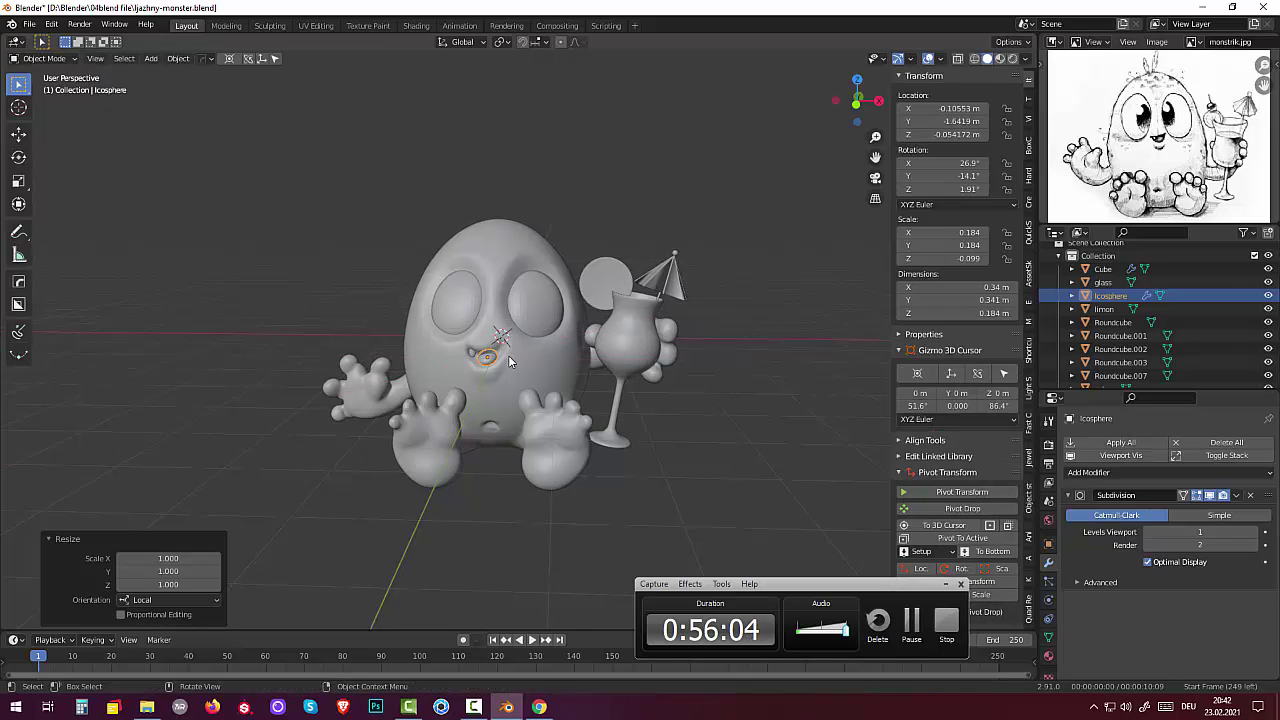
key(Delete)
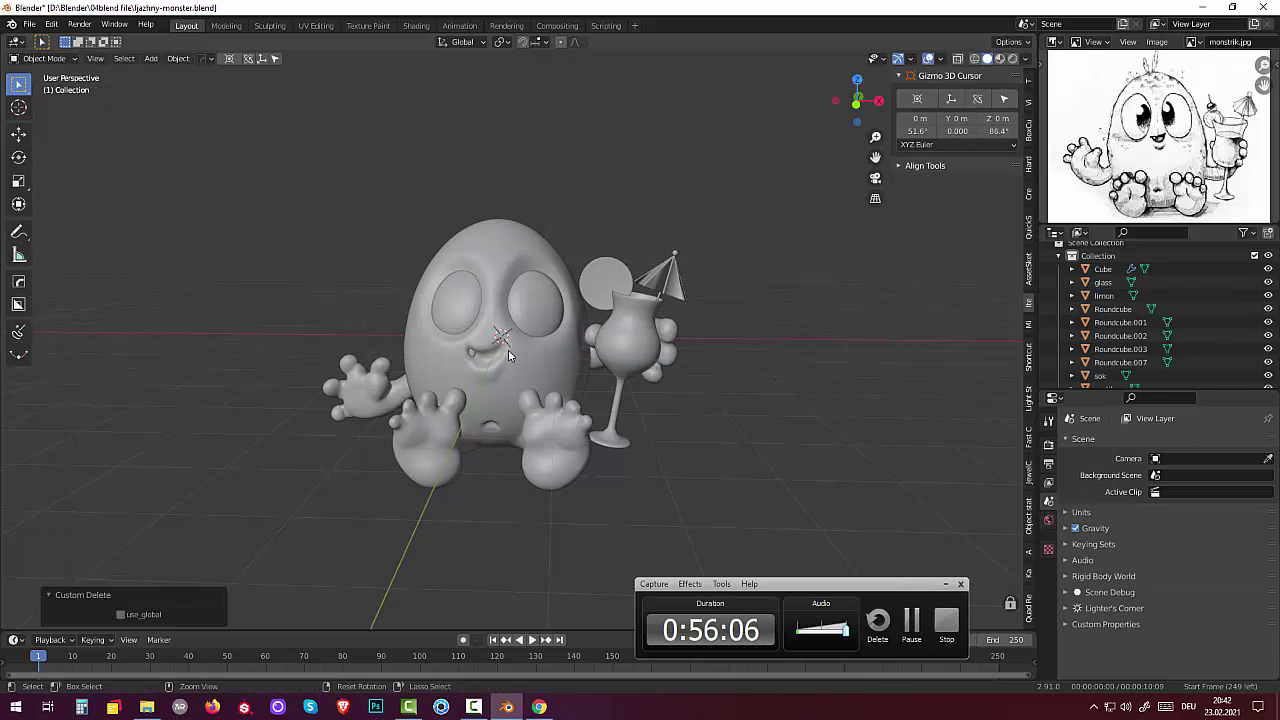
key(ctrl+z)
key(s)
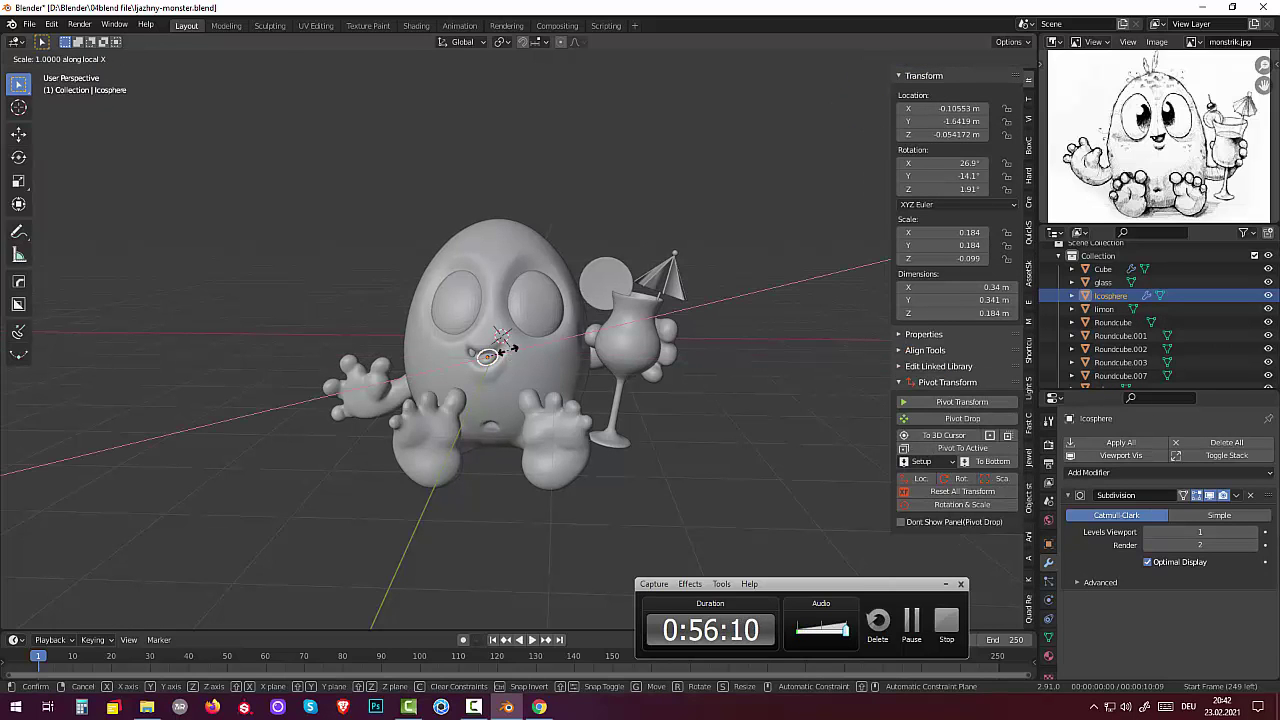
key(Return)
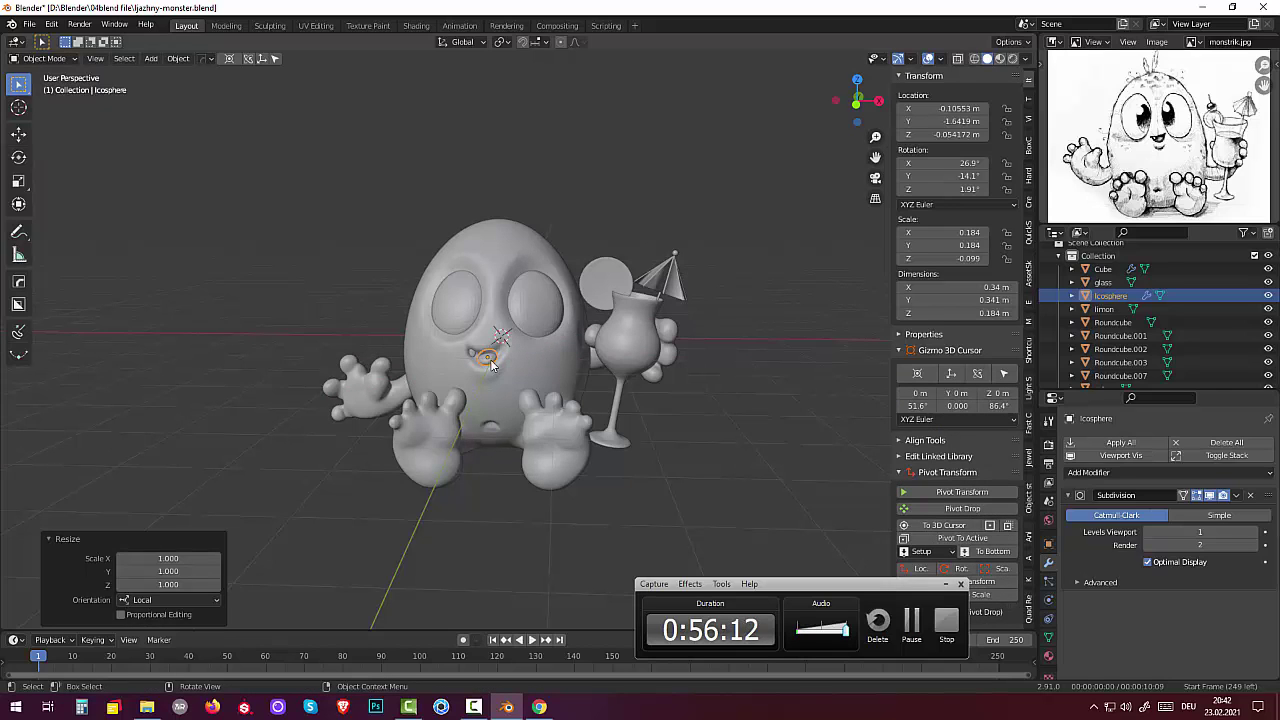
key(a)
click(488, 365)
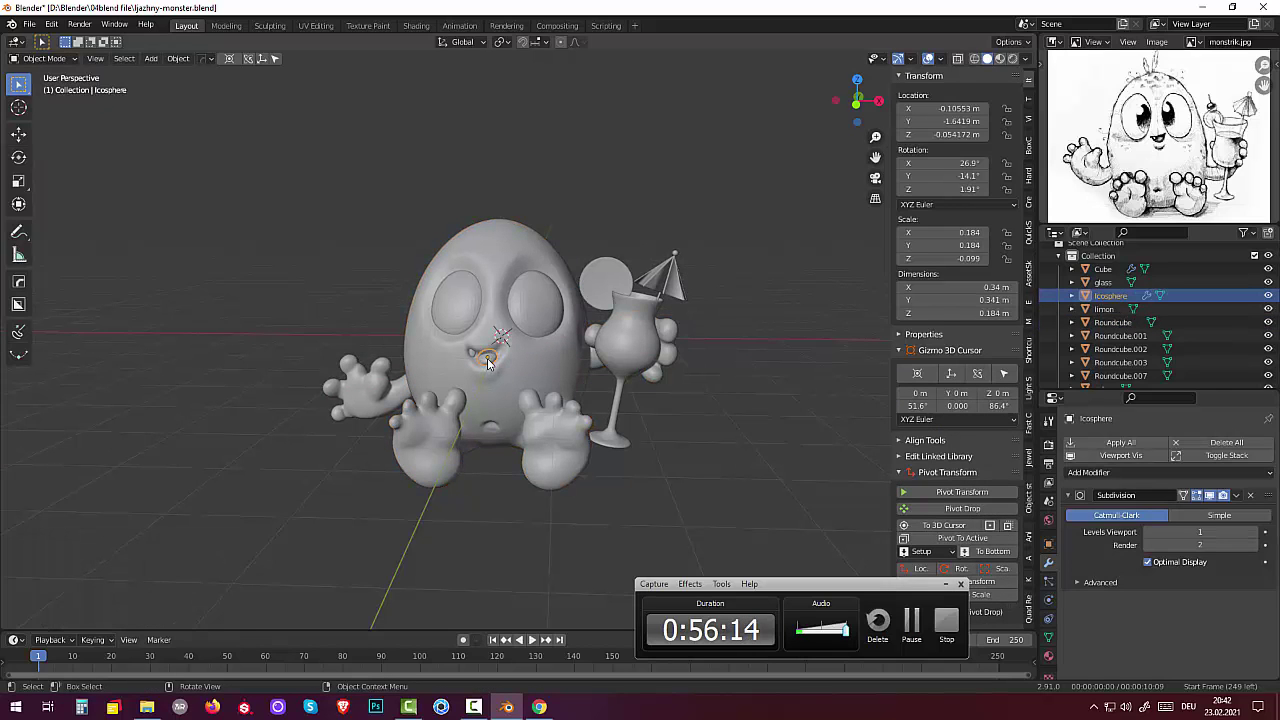
Step: Stretch the mouth piece wider along the X axis into a broader open mouth
key(s)
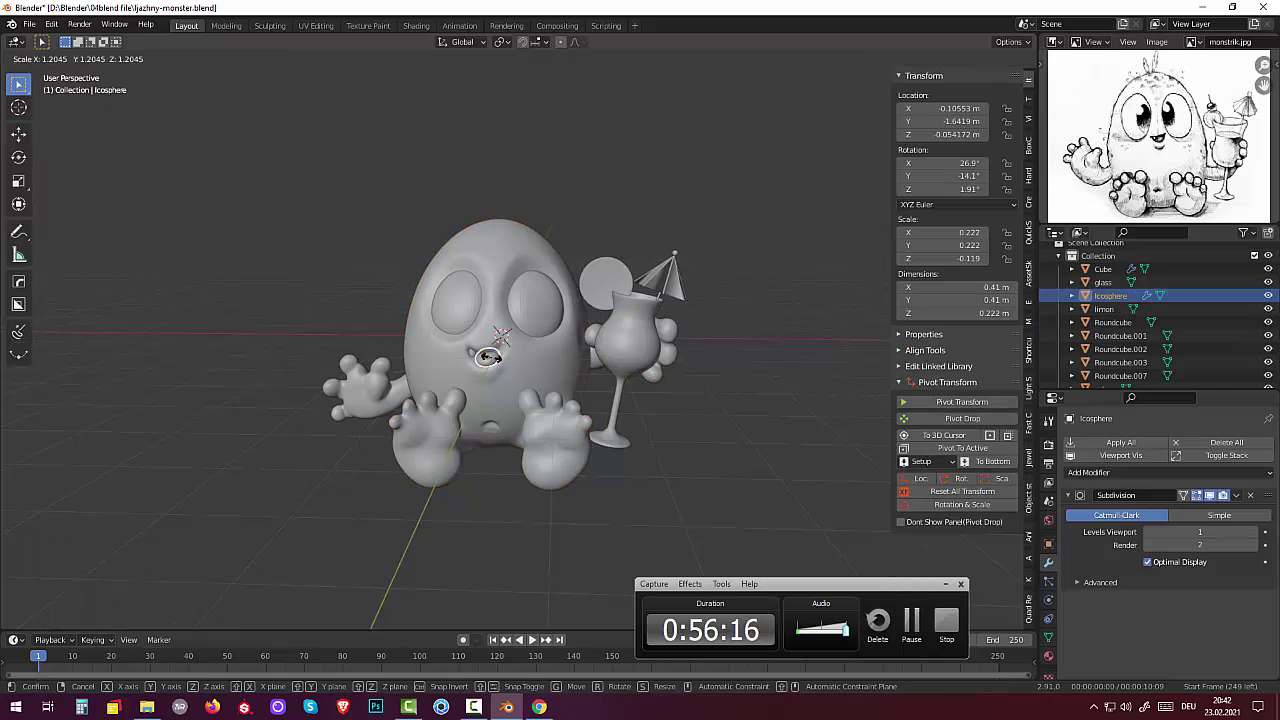
key(x)
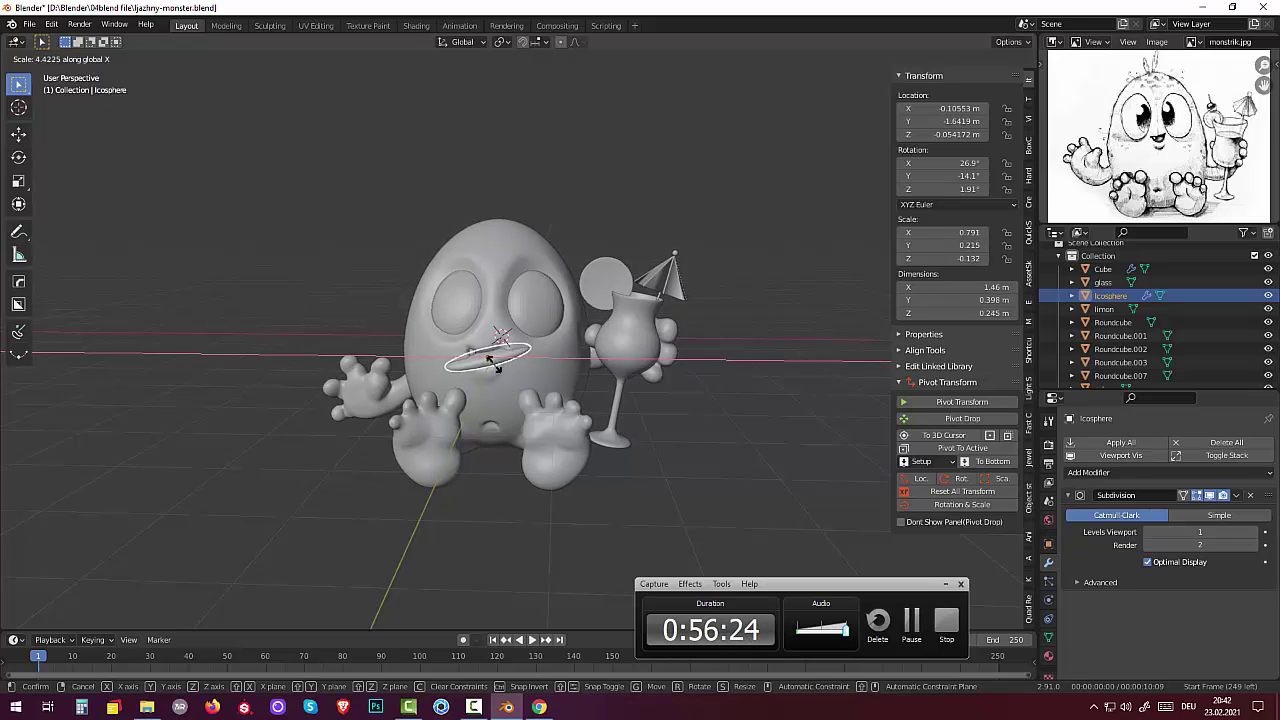
click(435, 277)
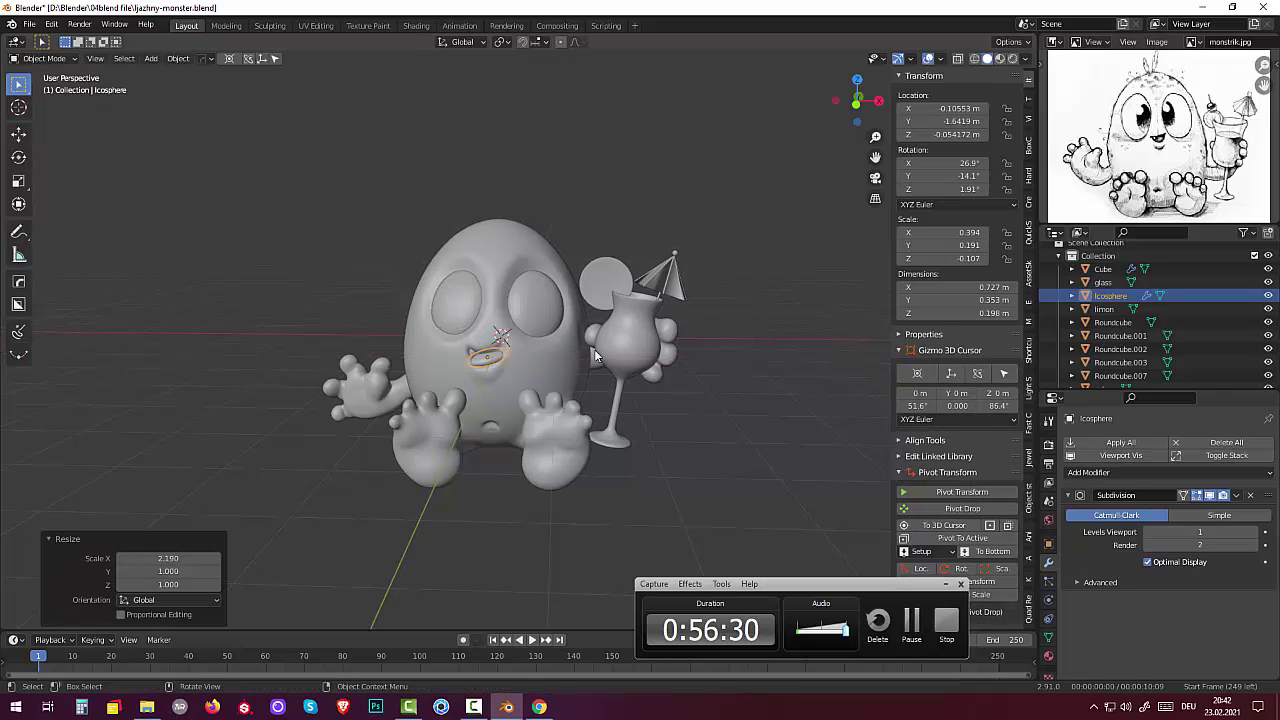
key(x)
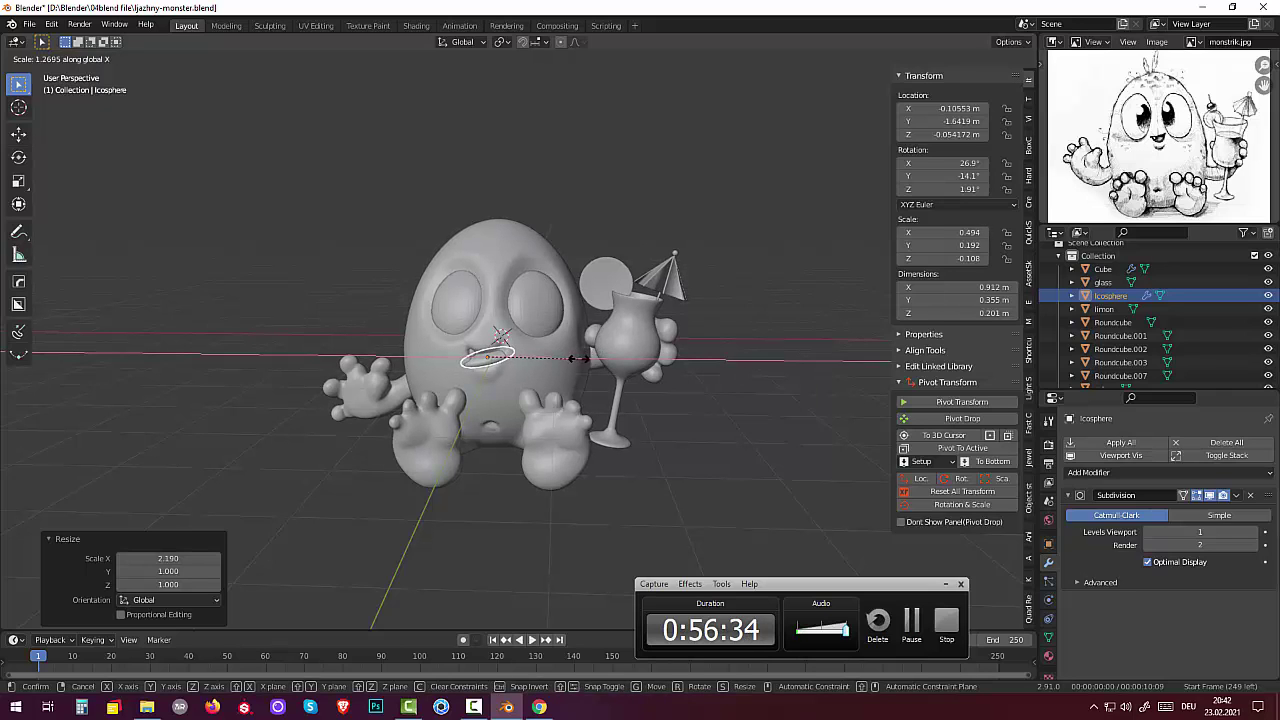
click(488, 430)
click(488, 430)
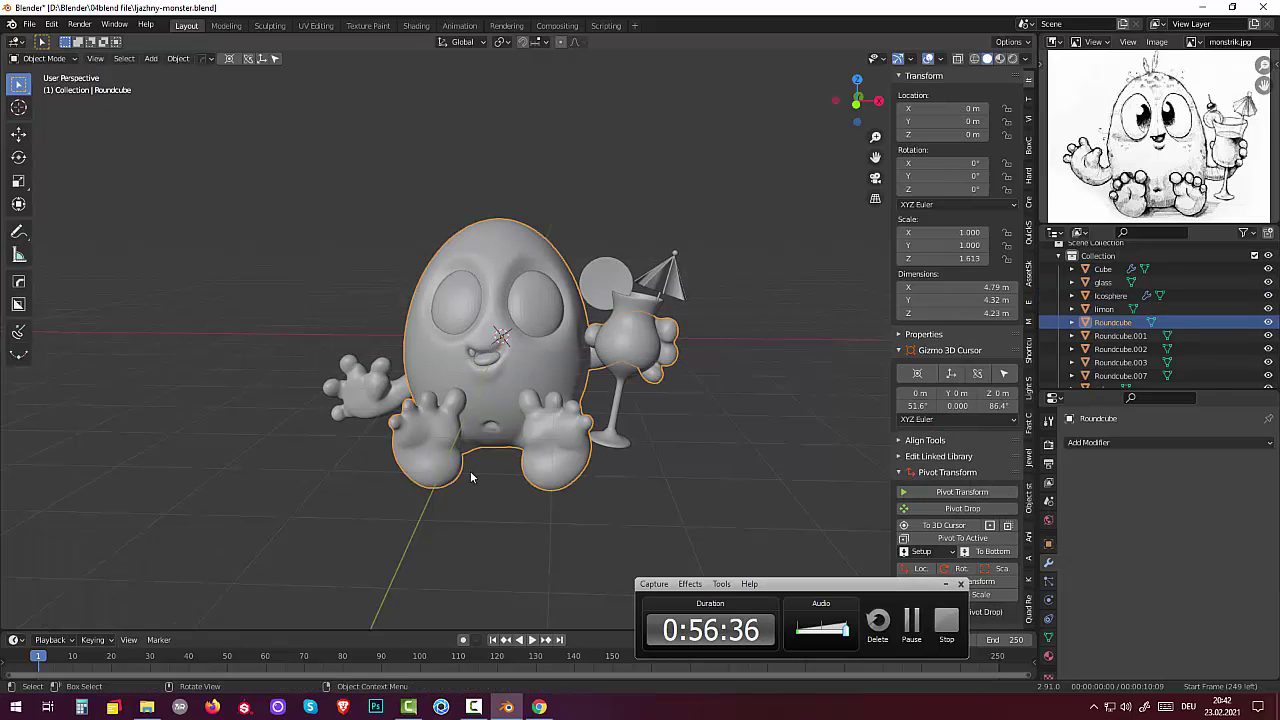
middle_drag(484, 483, 490, 511)
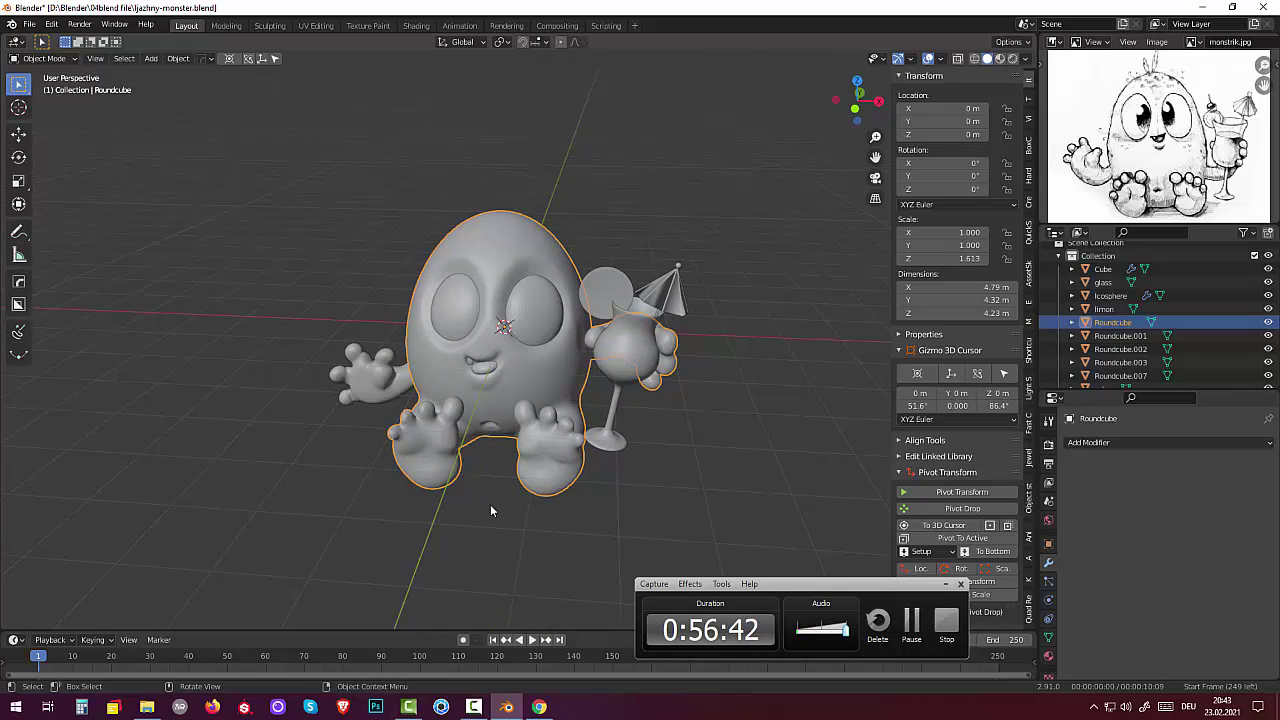
mouse_move(646, 512)
middle_down()
mouse_move(675, 476)
mouse_move(661, 489)
middle_up()
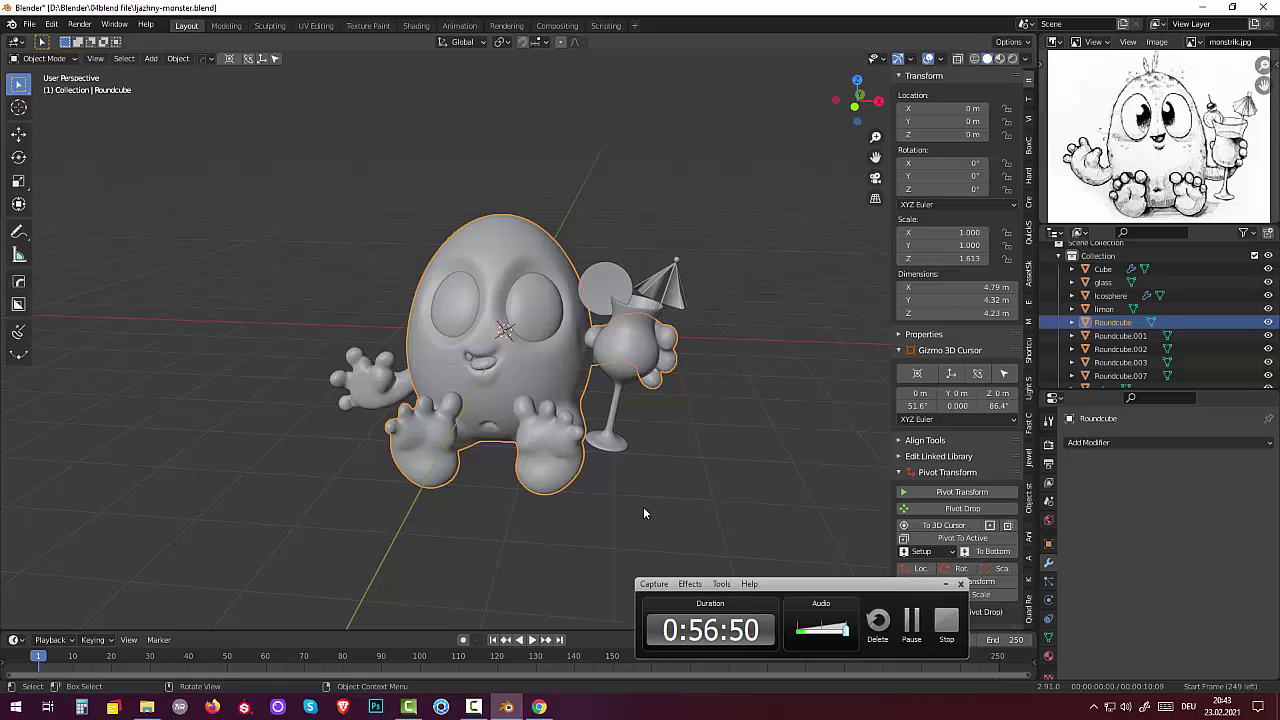
click(705, 492)
mouse_move(706, 491)
middle_down()
mouse_move(689, 476)
mouse_move(708, 472)
middle_up()
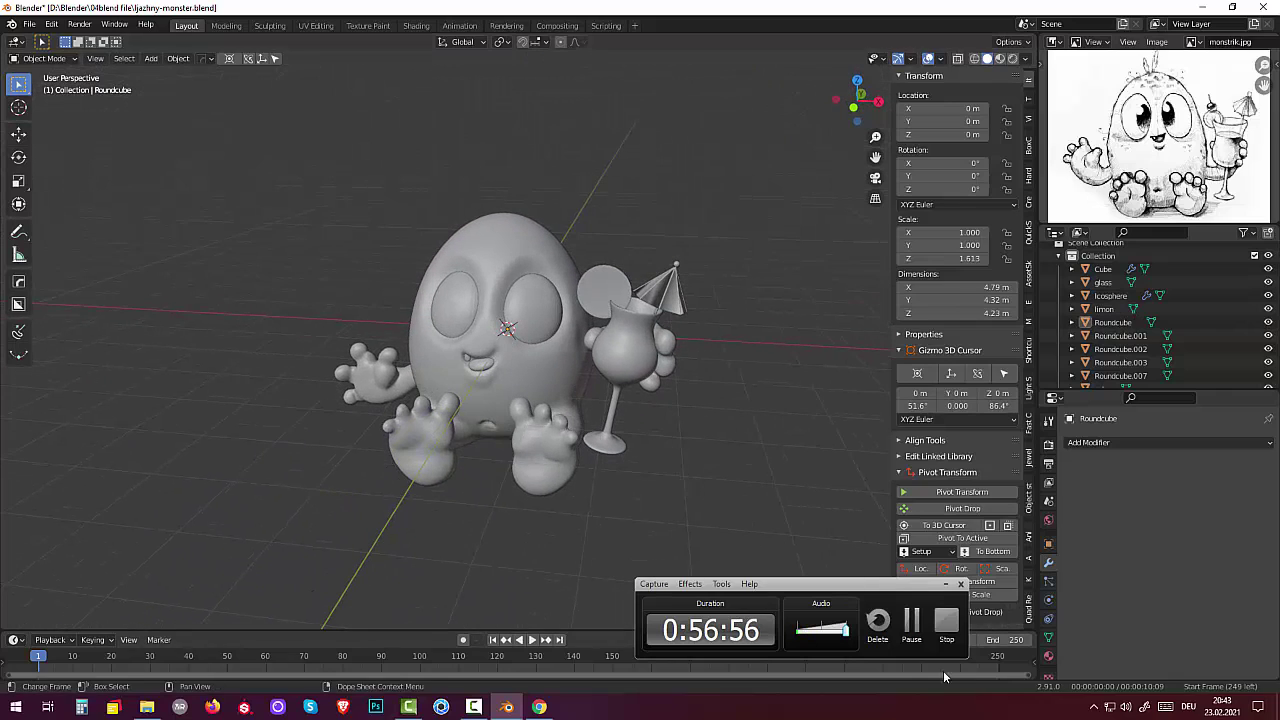